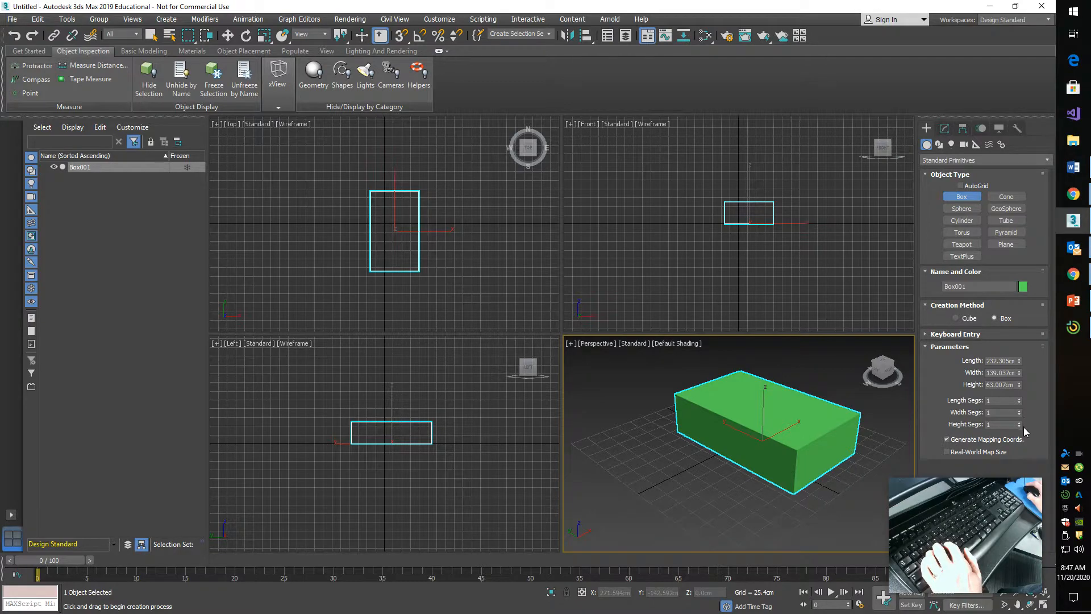
- Set the box's height segments to 2 and display its edged faces in the maximized Perspective view
click(1019, 423)
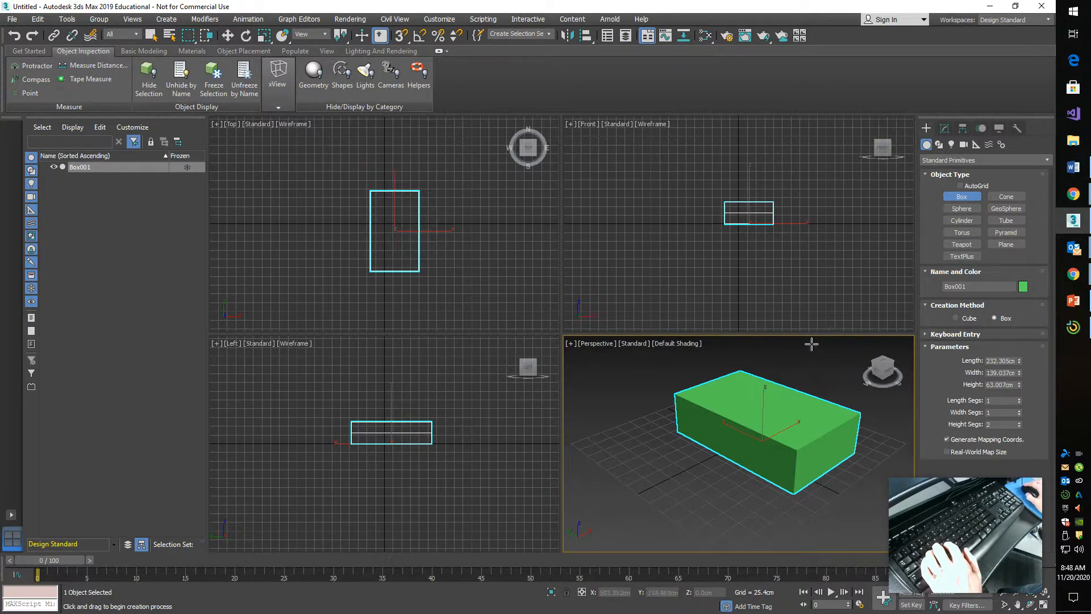
click(1045, 606)
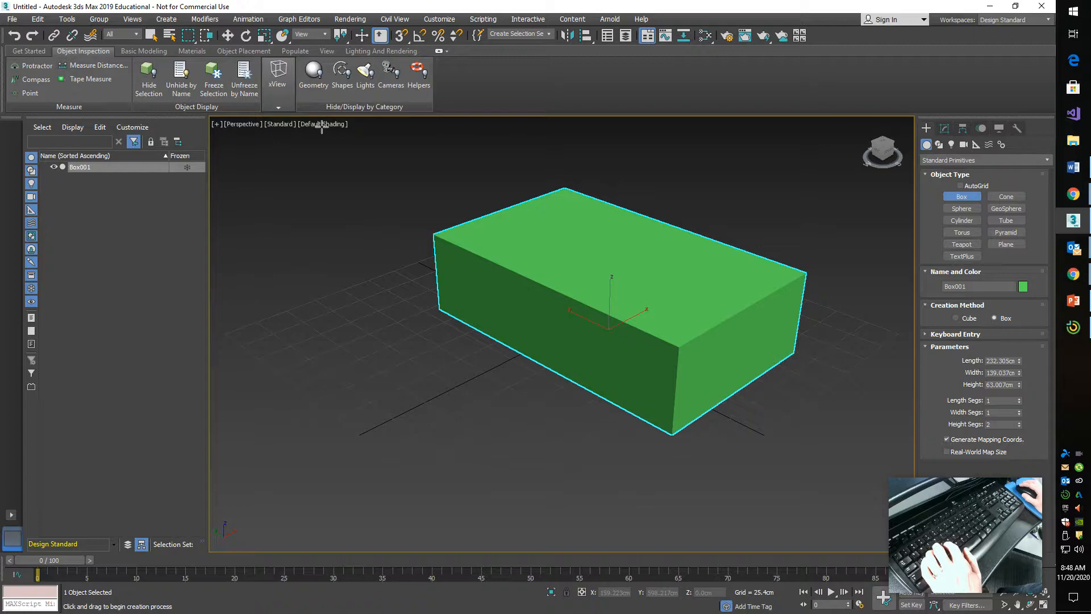
key(F4)
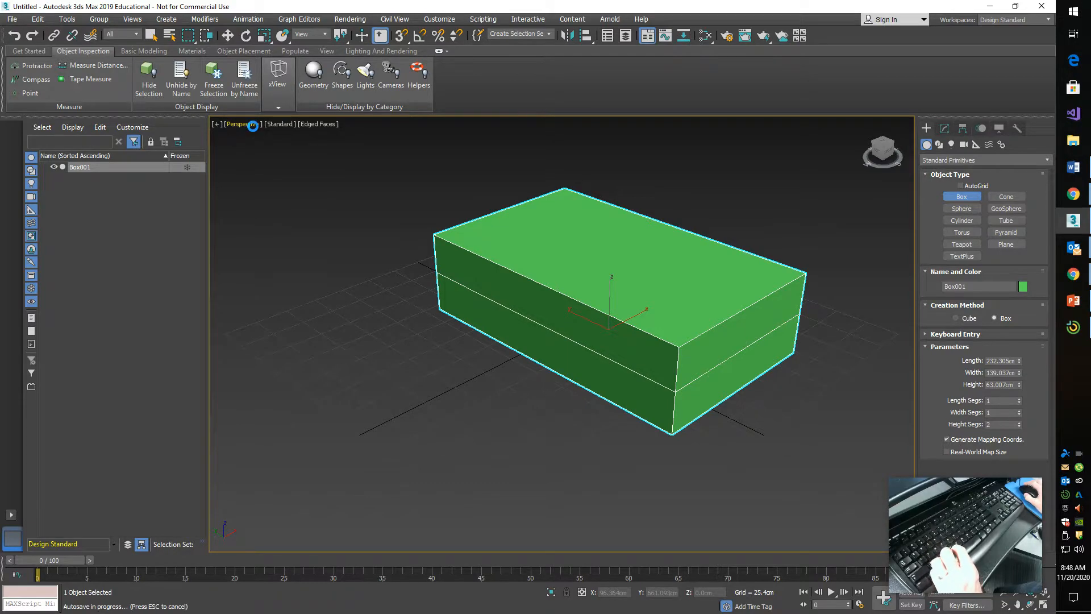
- Turn the Edged Faces display off and back on in the Perspective view
click(314, 124)
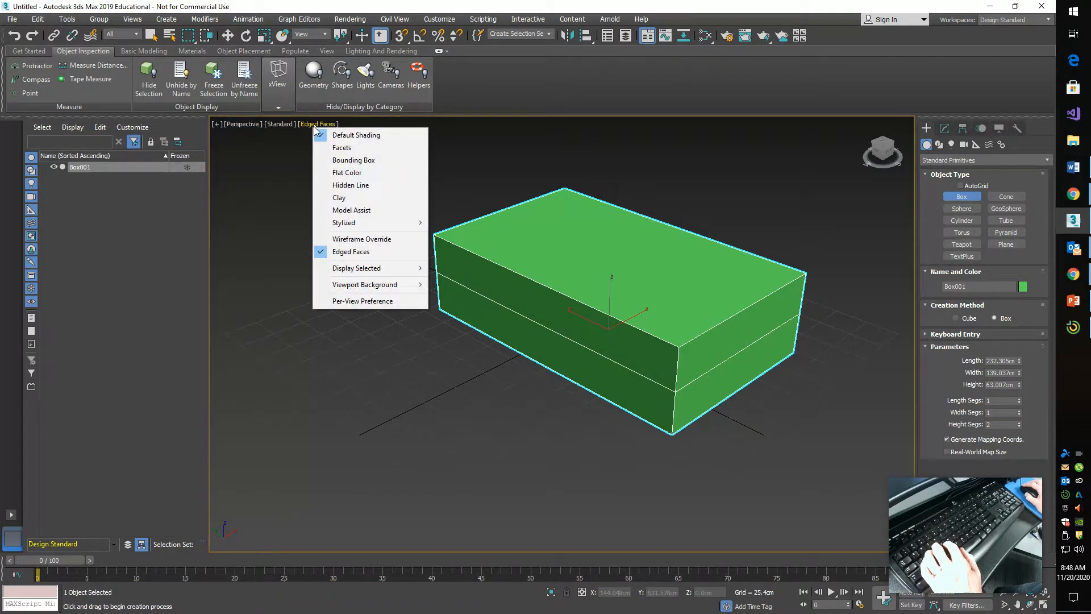
click(343, 252)
click(543, 323)
click(542, 323)
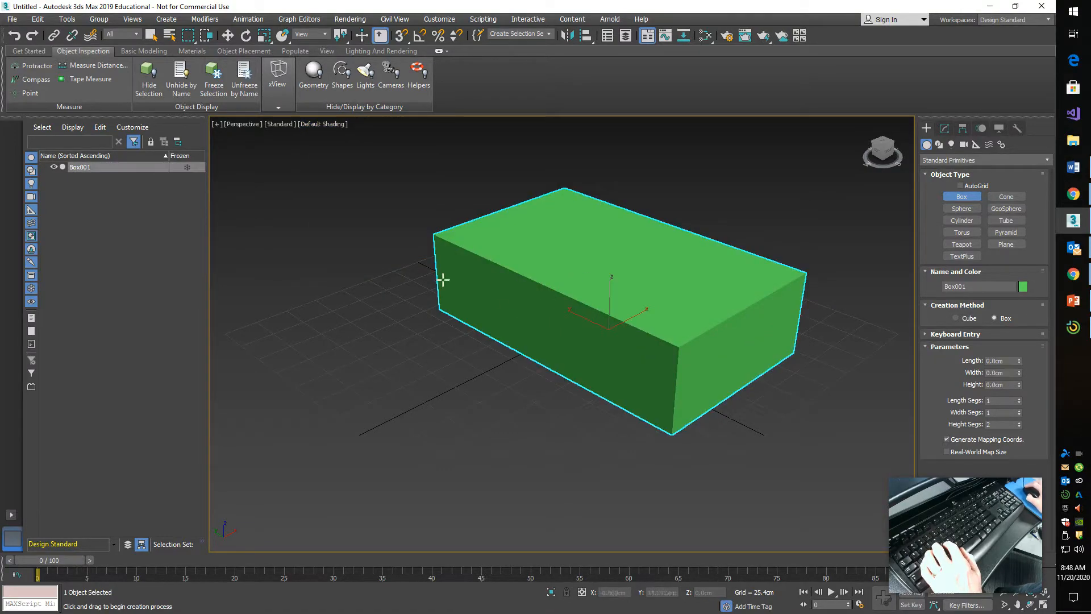
click(333, 125)
click(374, 253)
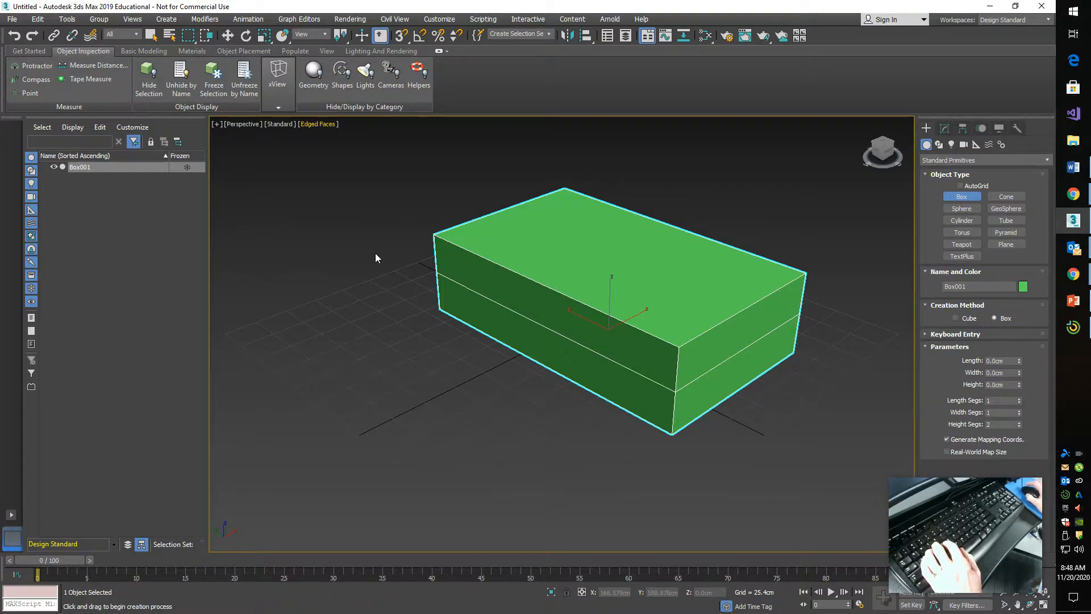
- Leave box creation and convert the box to an Editable Poly
right_click(527, 265)
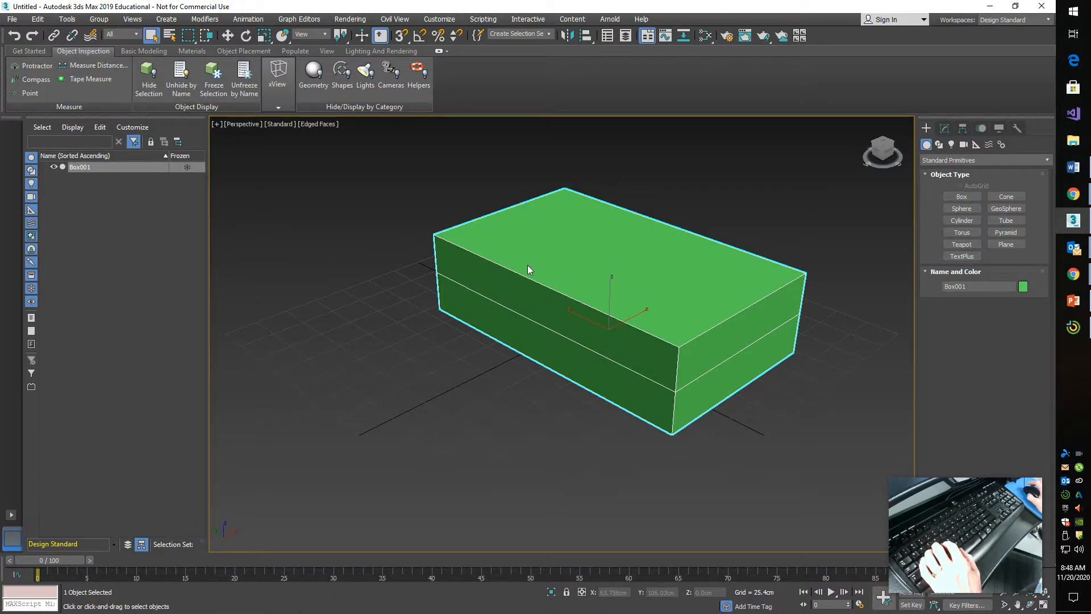
right_click(570, 294)
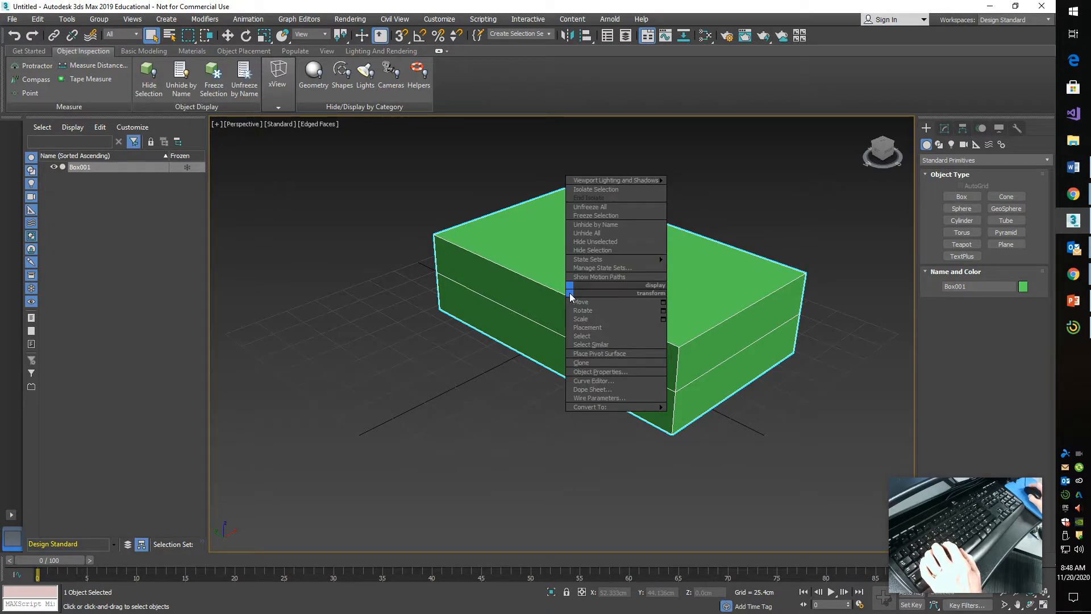
mouse_move(612, 408)
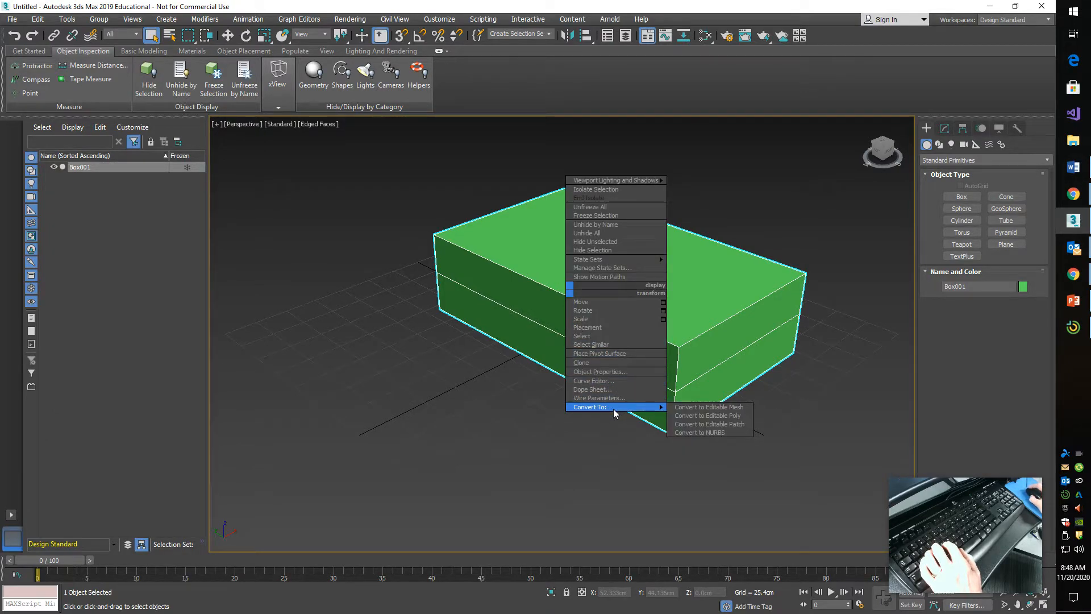
click(716, 420)
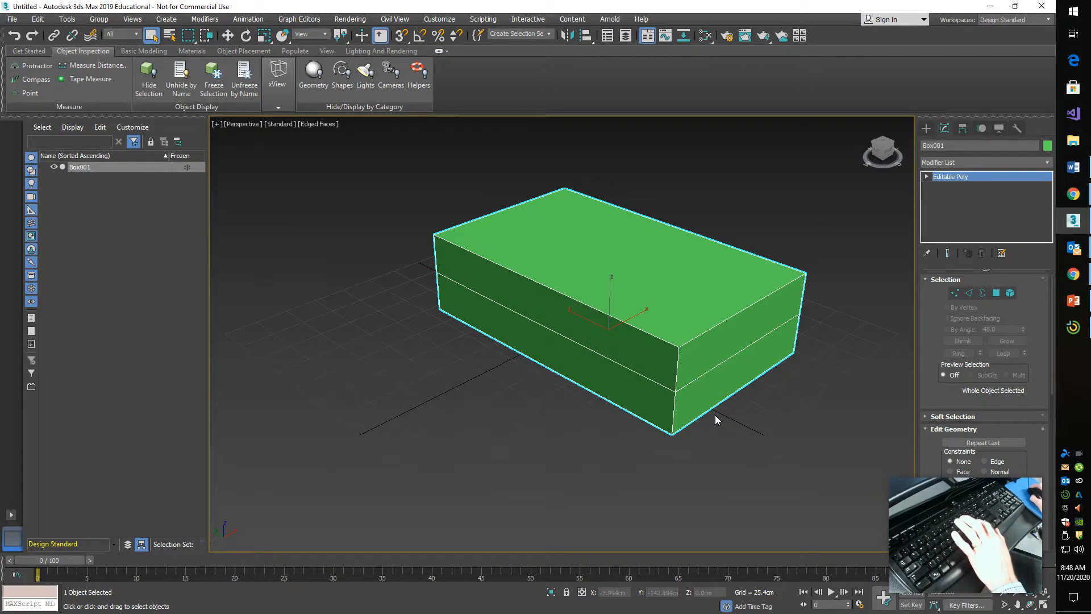
- Switch to the Left view and go through the Editable Poly's Element, Polygon, Border and Edge levels to the Vertex level
key(l)
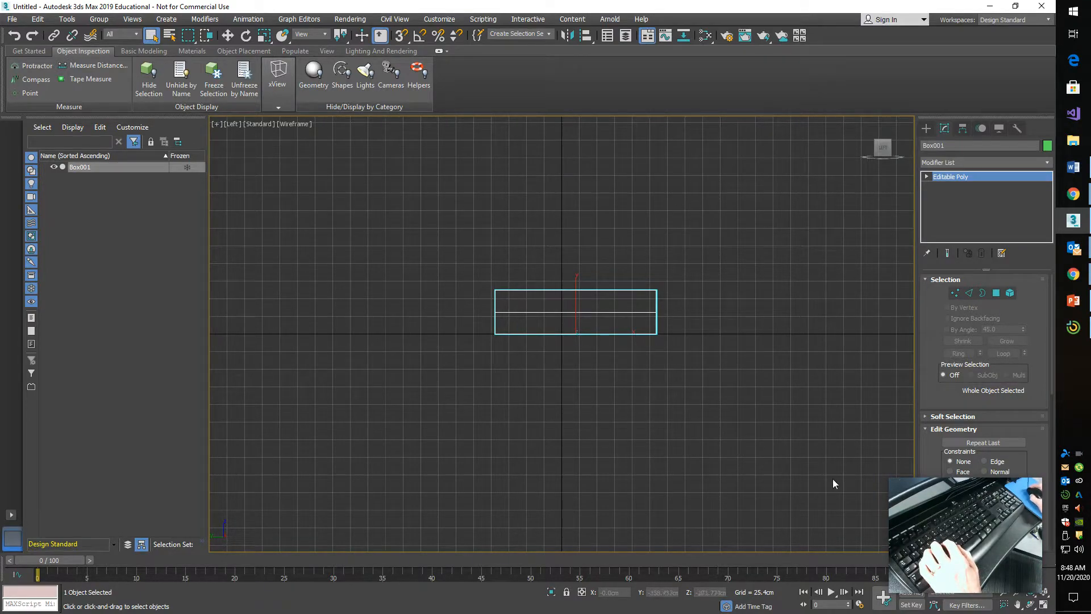
drag(986, 500, 988, 475)
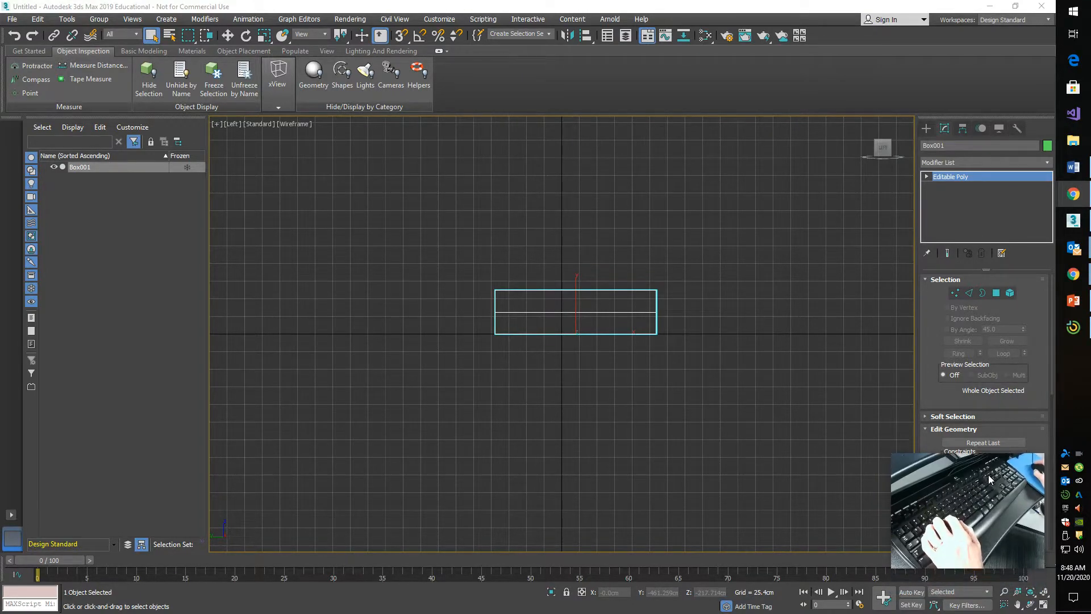
click(1035, 597)
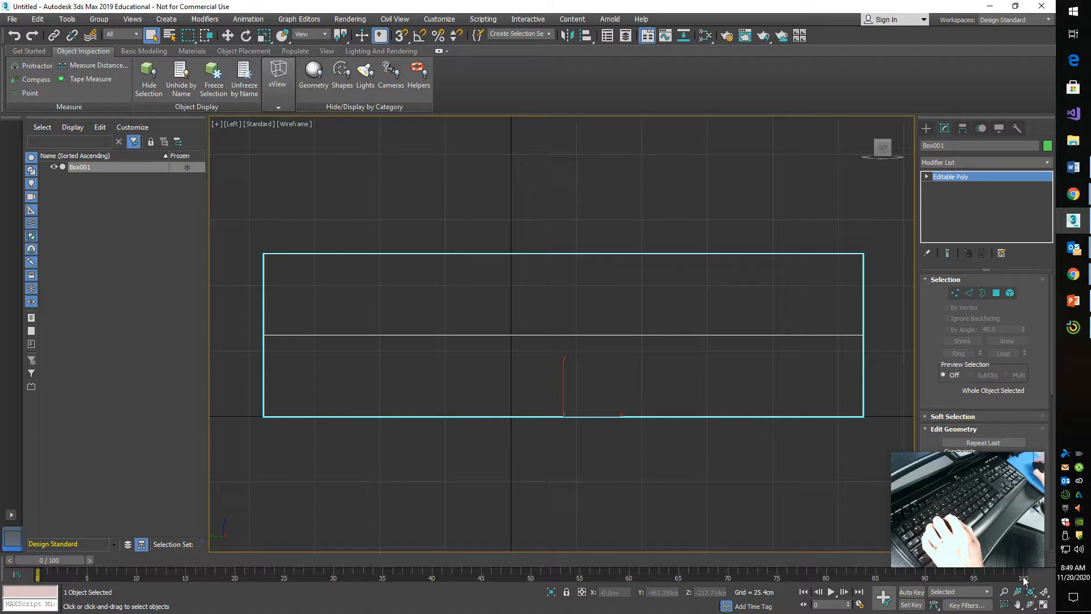
click(927, 177)
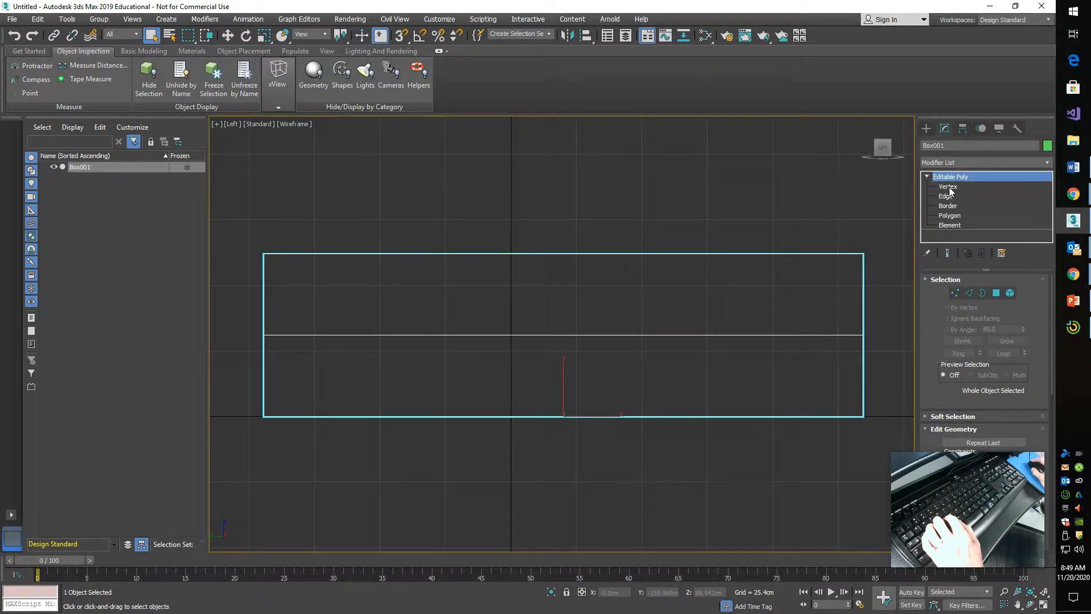
click(951, 225)
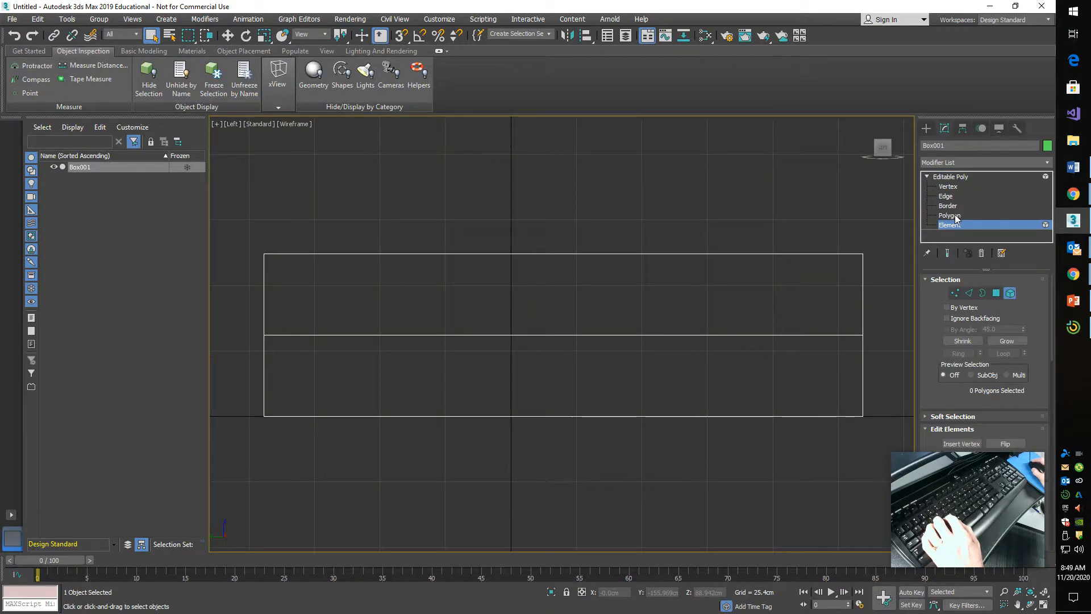
click(957, 218)
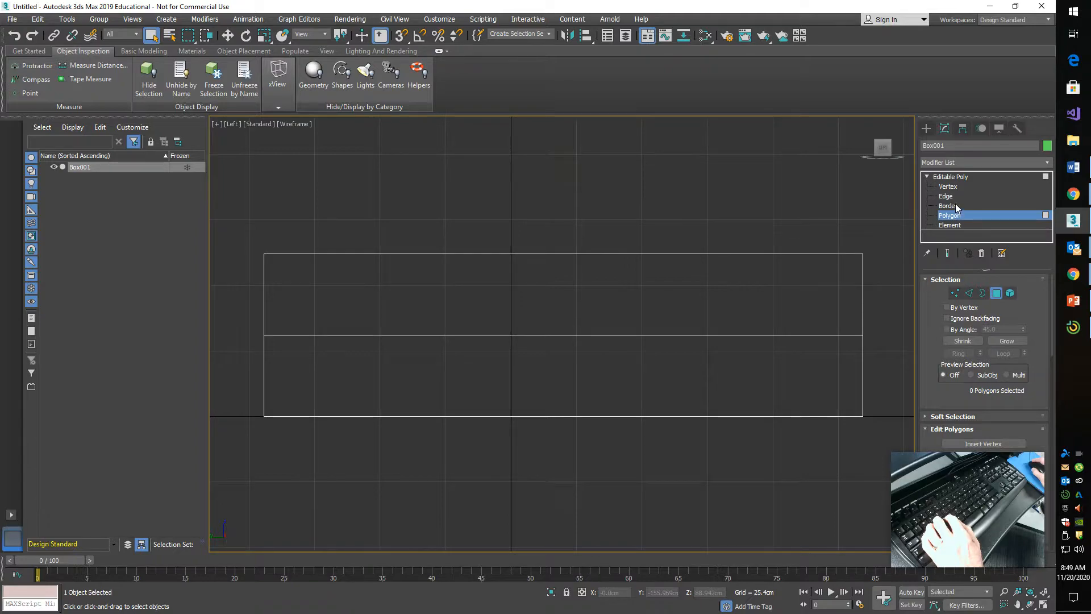
click(956, 204)
click(956, 196)
click(956, 186)
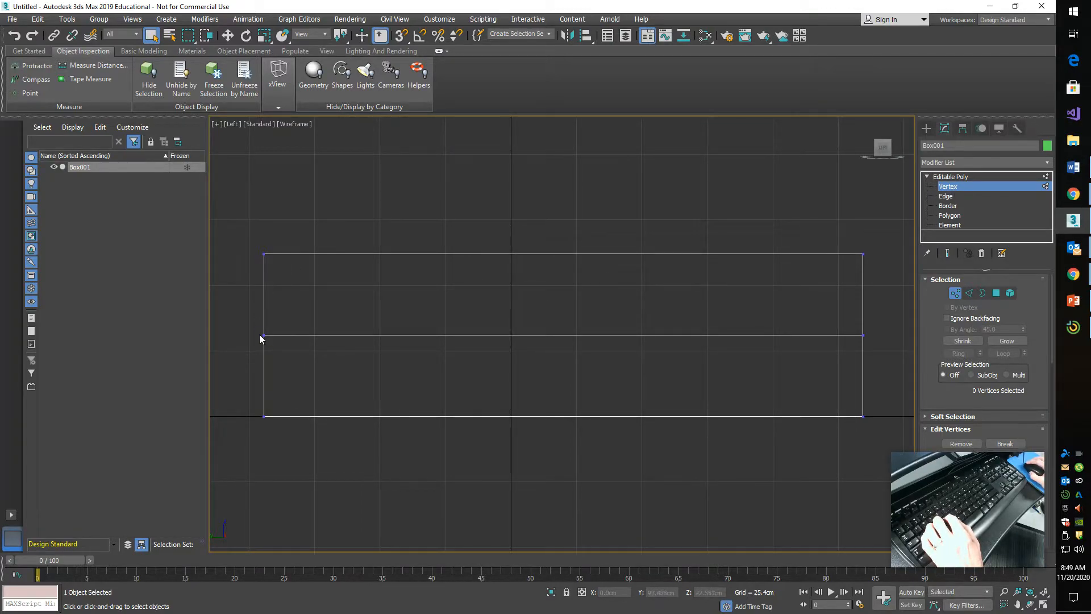
- Set the Left view's display to Default Shading with Edged Faces
click(251, 124)
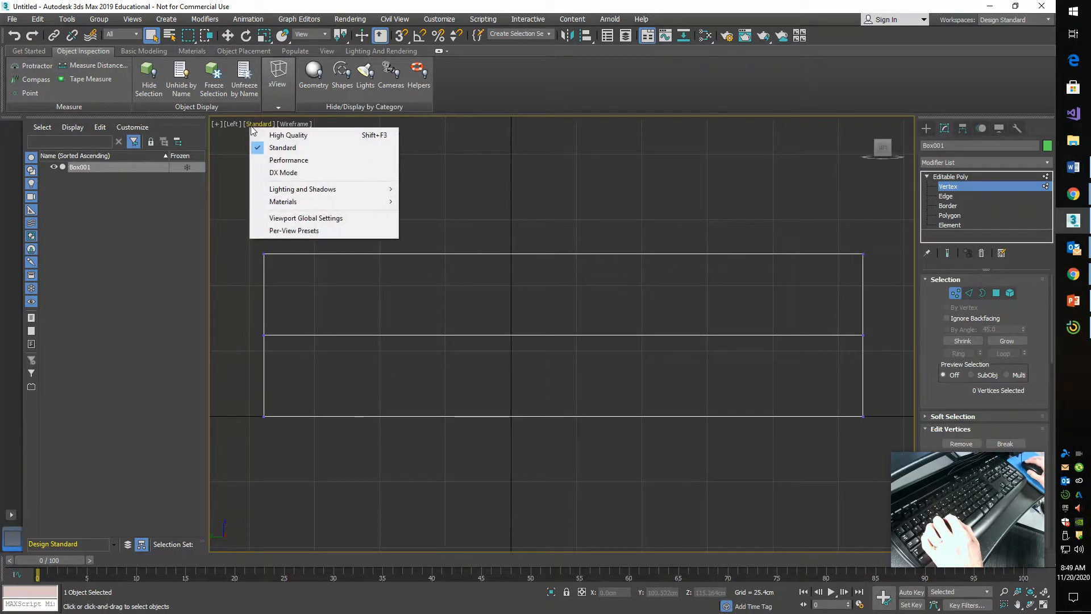
click(293, 125)
click(312, 137)
click(303, 124)
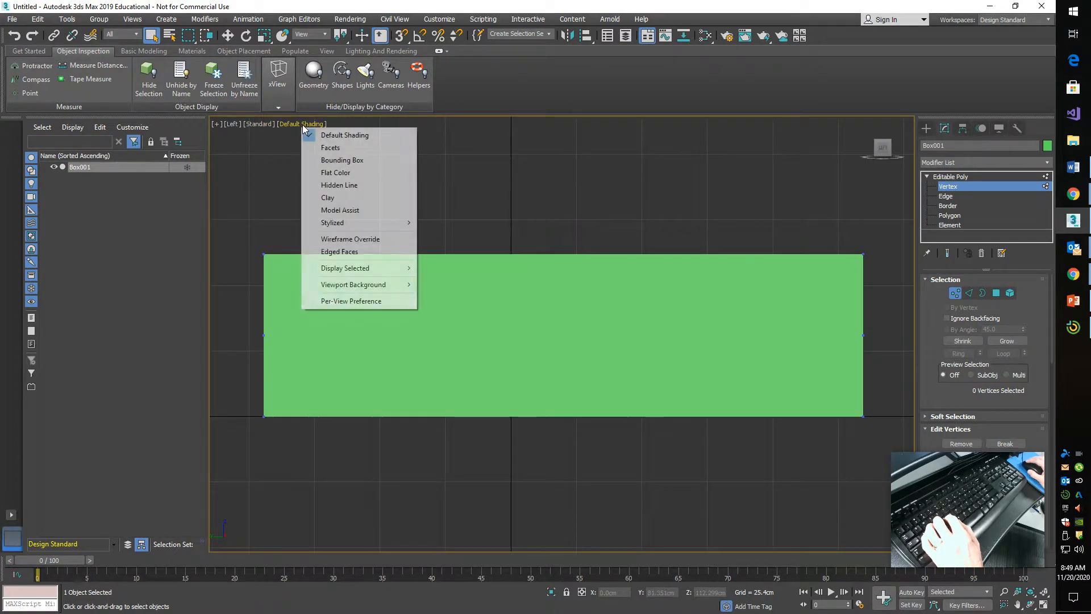
click(328, 253)
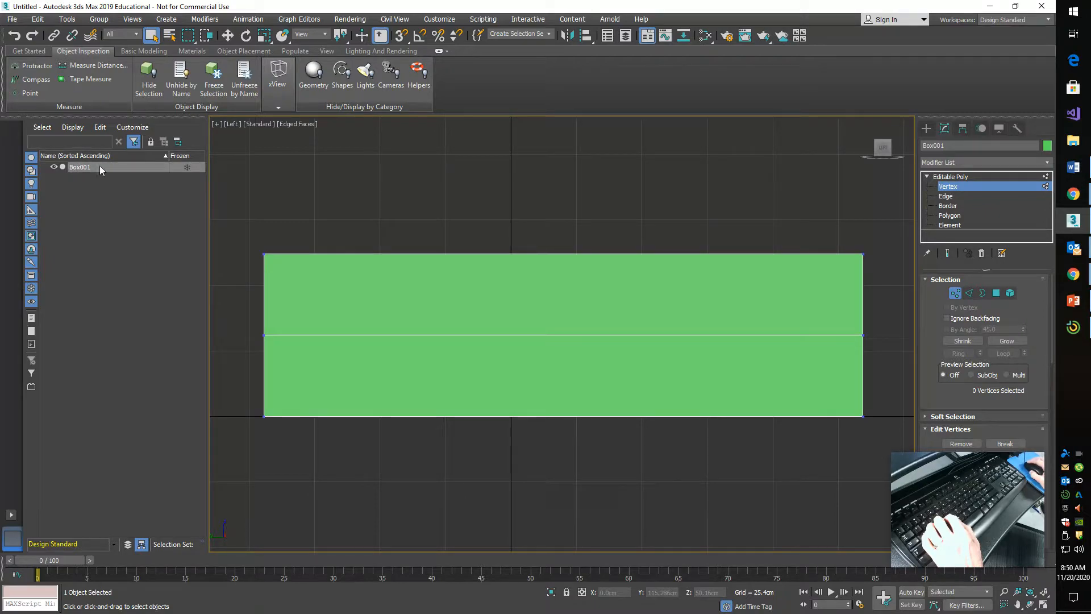
- Rename the box as TankBody and deselect it
double_click(80, 167)
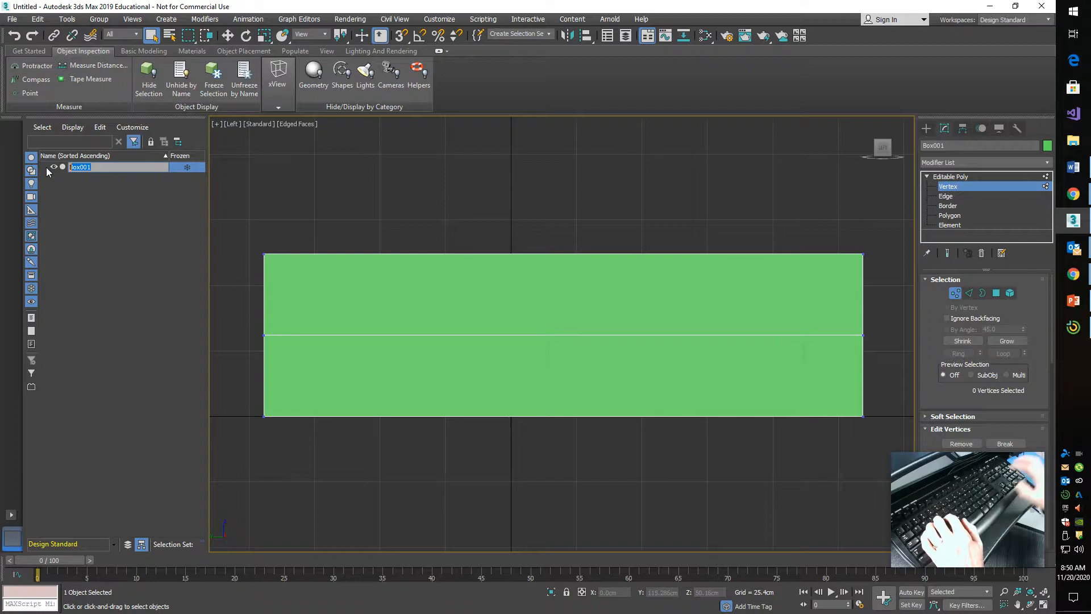
text(Tankbri)
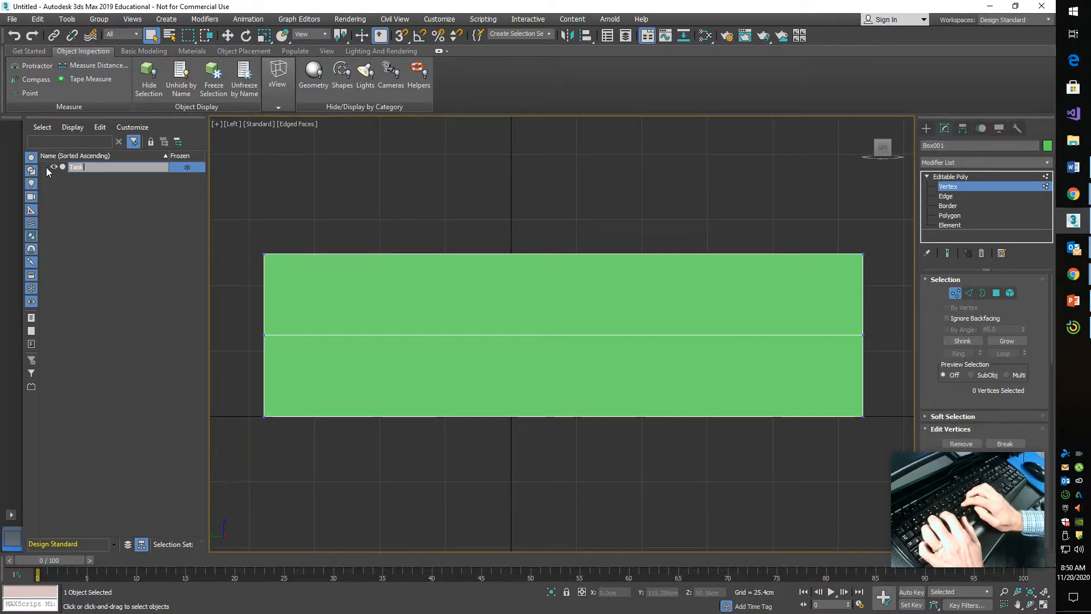
key(BackSpace)
key(BackSpace)
key(BackSpace)
text(B)
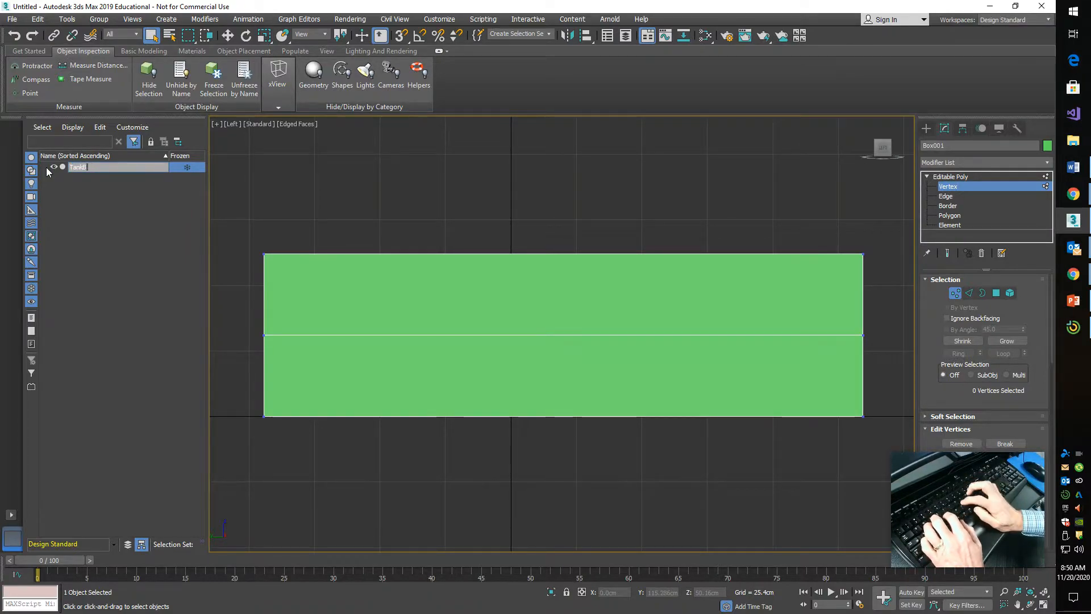
text(ody)
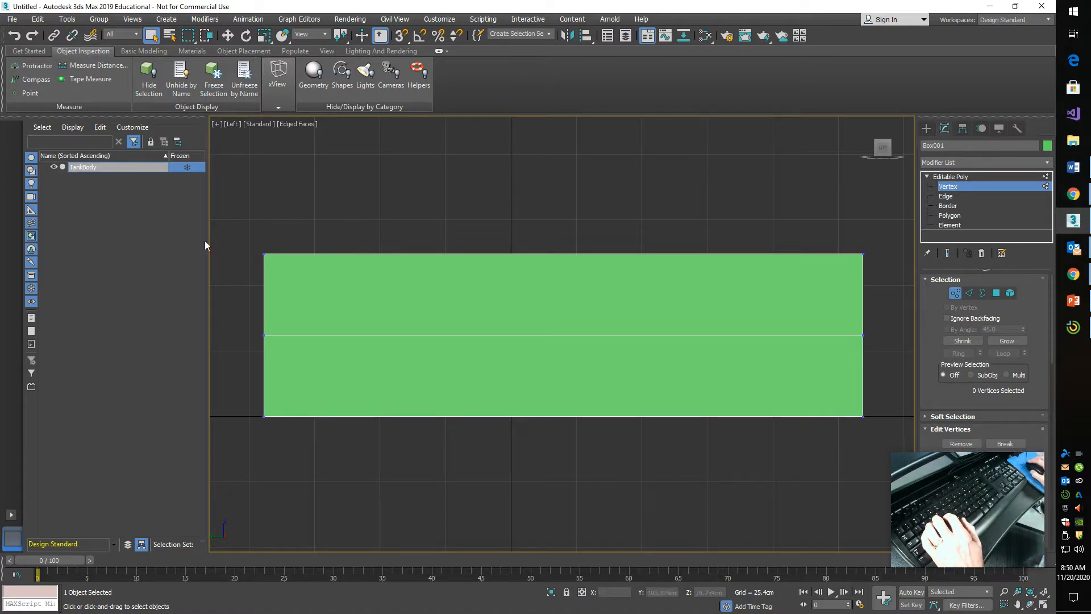
click(93, 254)
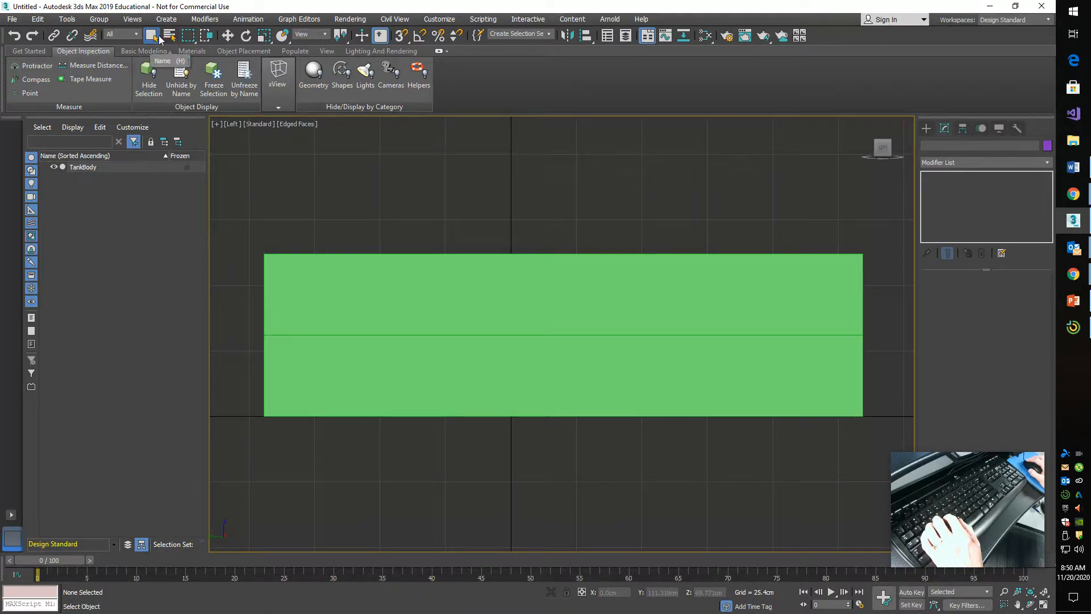
- Set the selection region to Paint and the region selection mode to Window
click(188, 37)
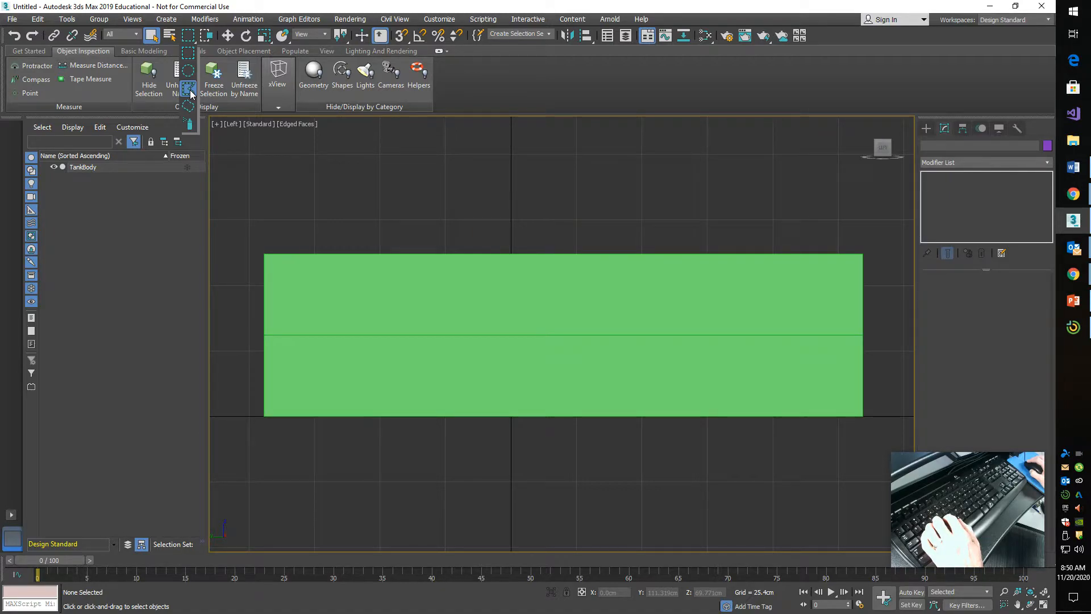
click(189, 125)
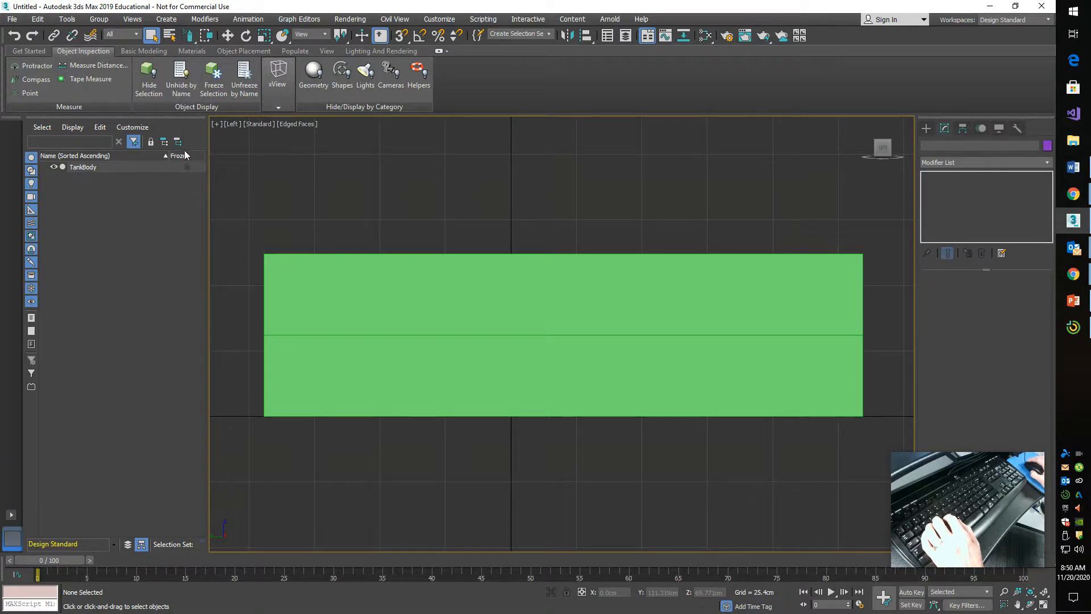
click(159, 51)
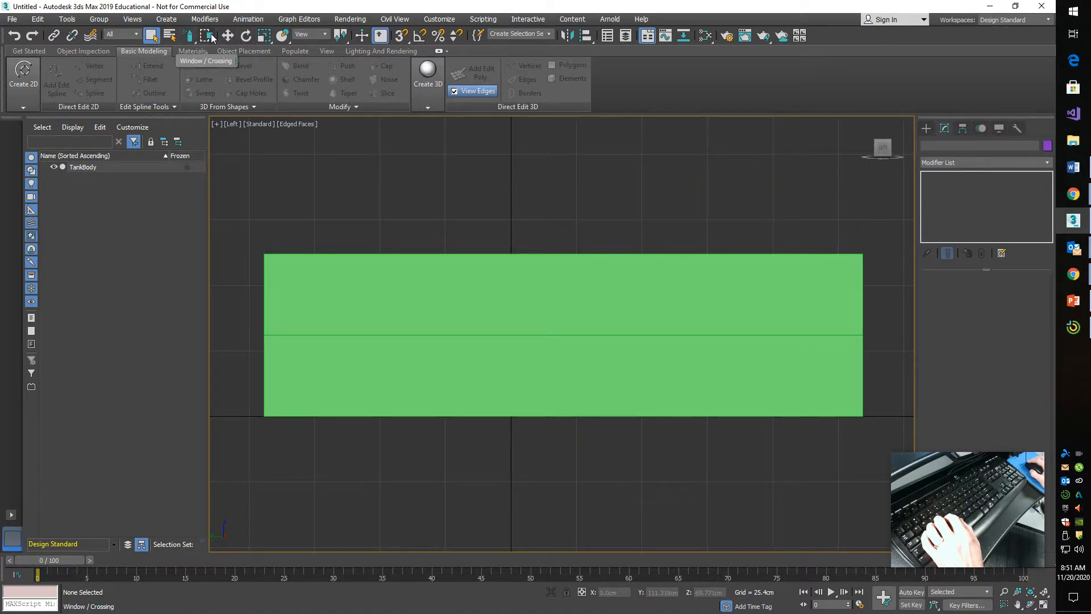
mouse_move(212, 37)
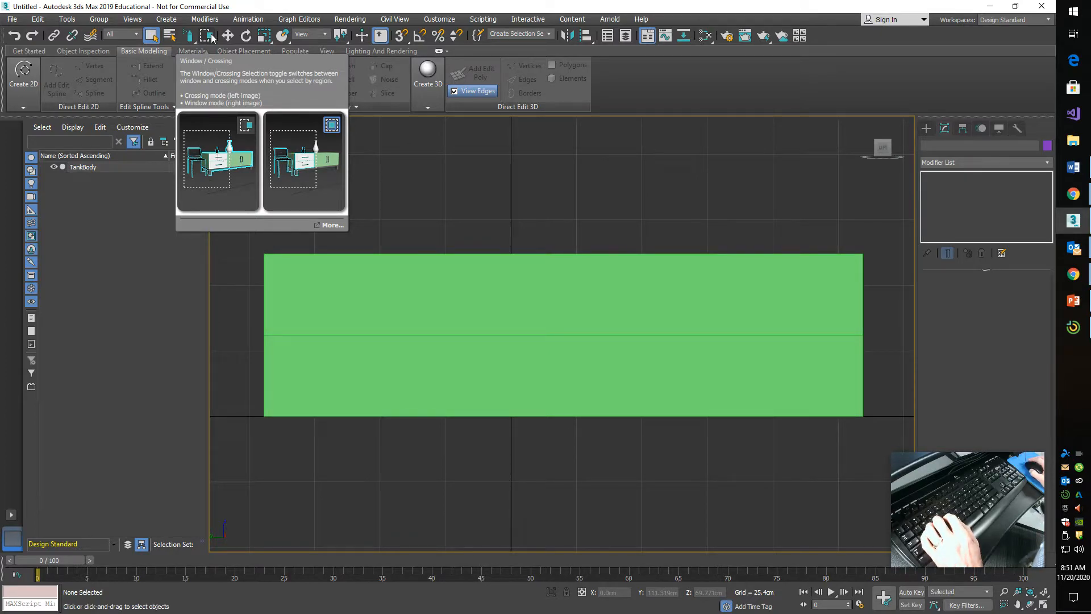
click(208, 37)
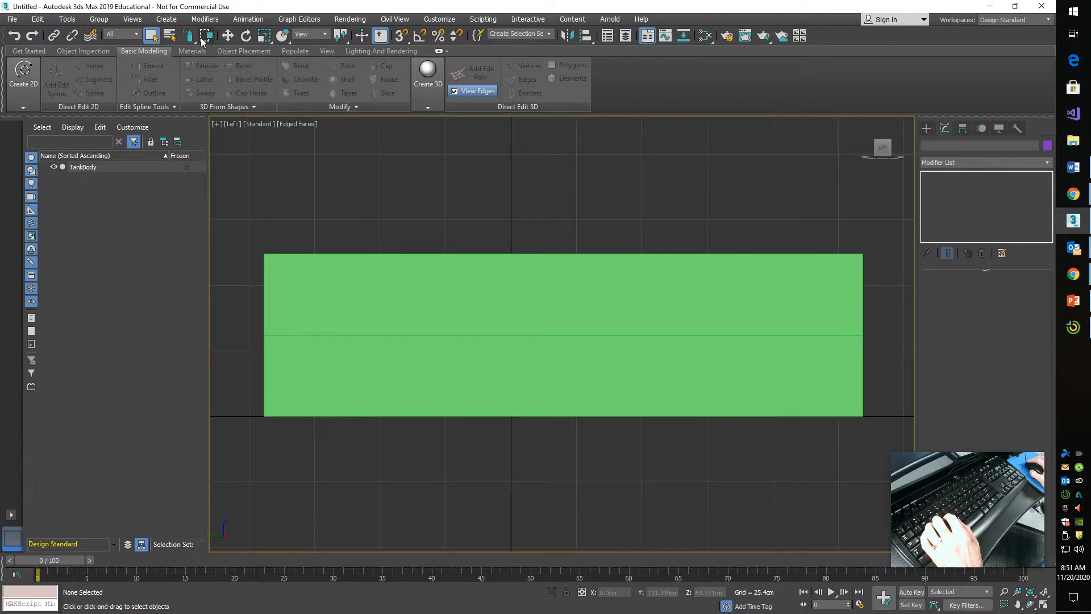
click(206, 37)
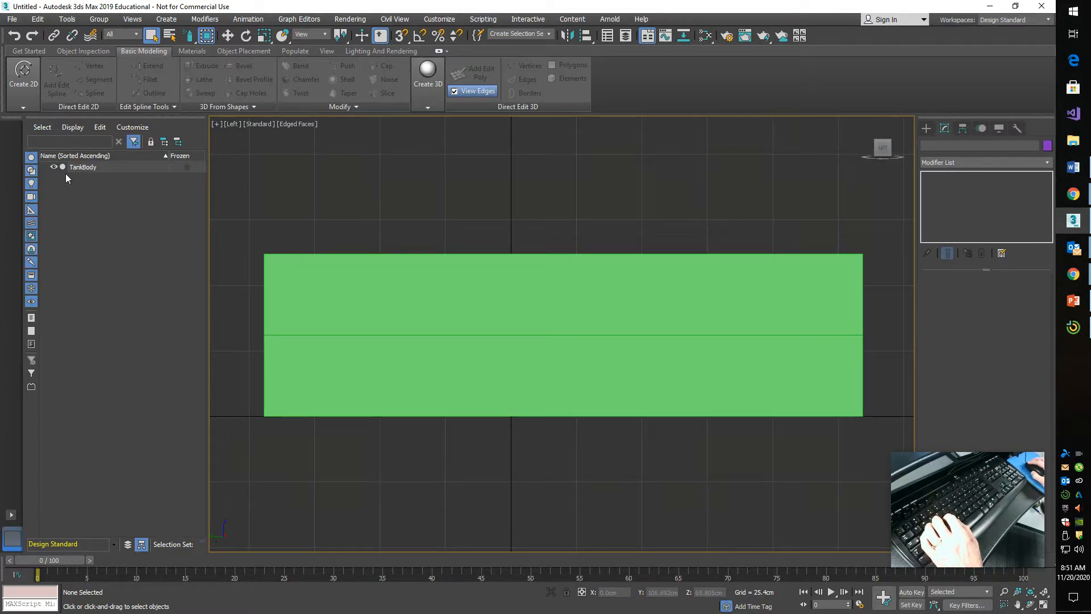
- At TankBody's Vertex level, region-select the vertices at its lower-left corner and clear the selection
click(585, 270)
key(1)
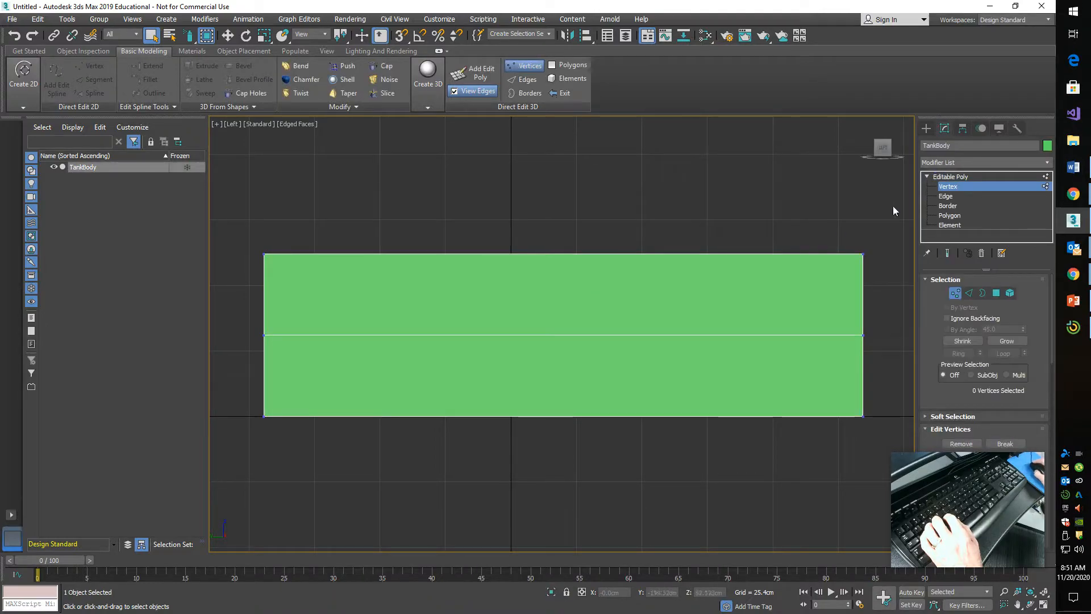
click(956, 185)
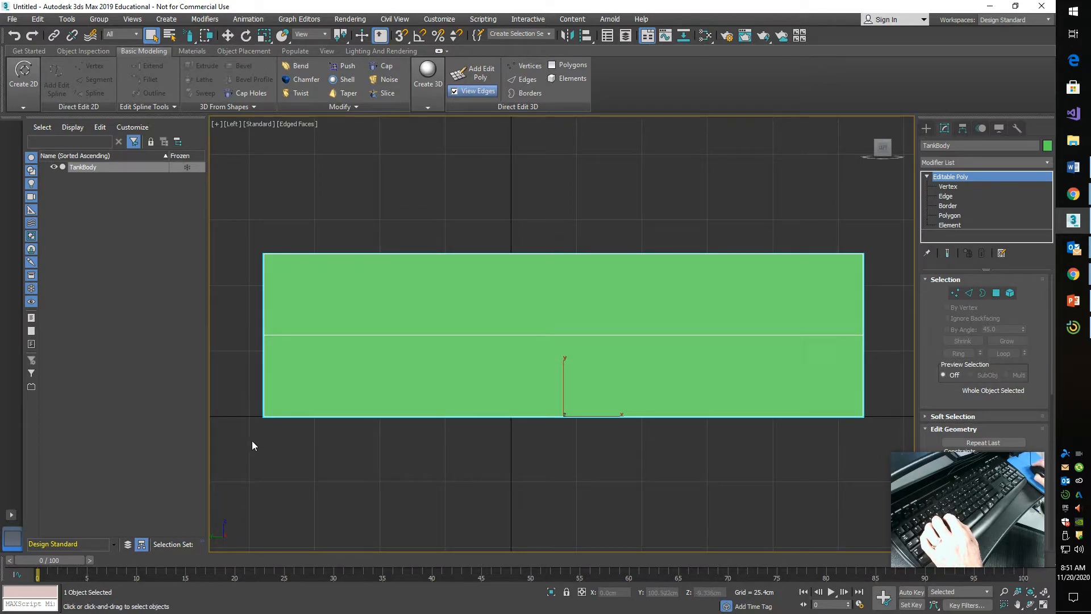
mouse_move(300, 457)
mouse_down()
mouse_move(269, 390)
mouse_move(245, 427)
mouse_up()
key(1)
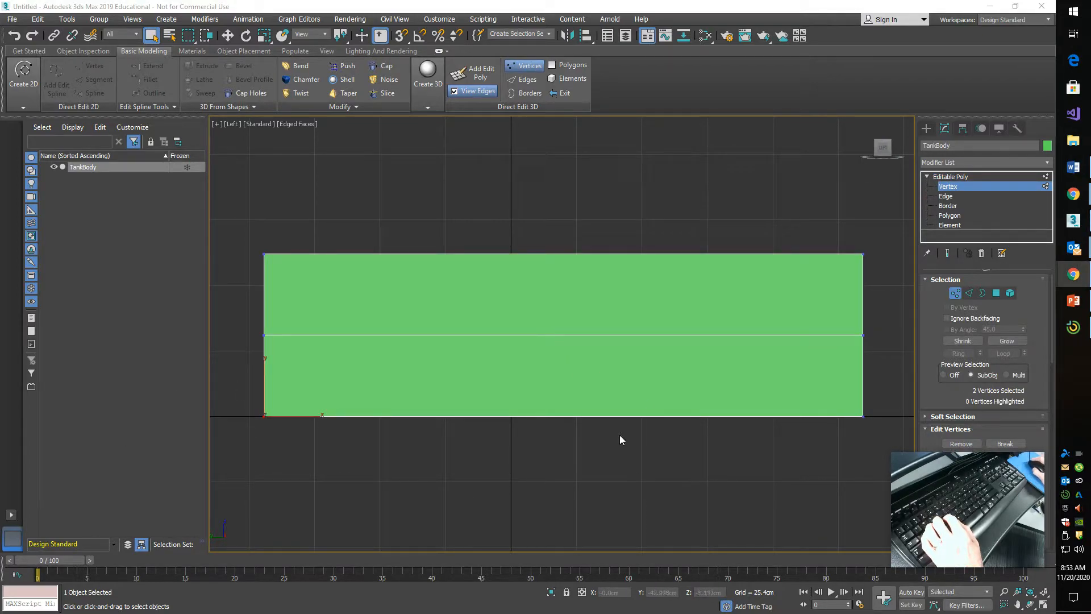
click(619, 467)
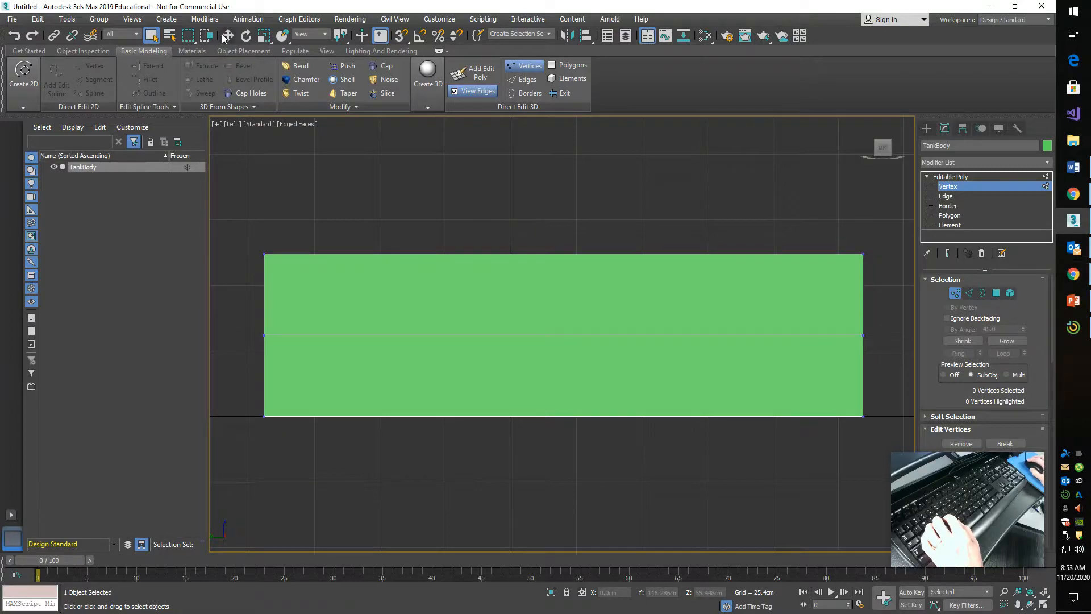
mouse_move(192, 40)
mouse_down()
mouse_move(195, 122)
mouse_move(190, 40)
mouse_up()
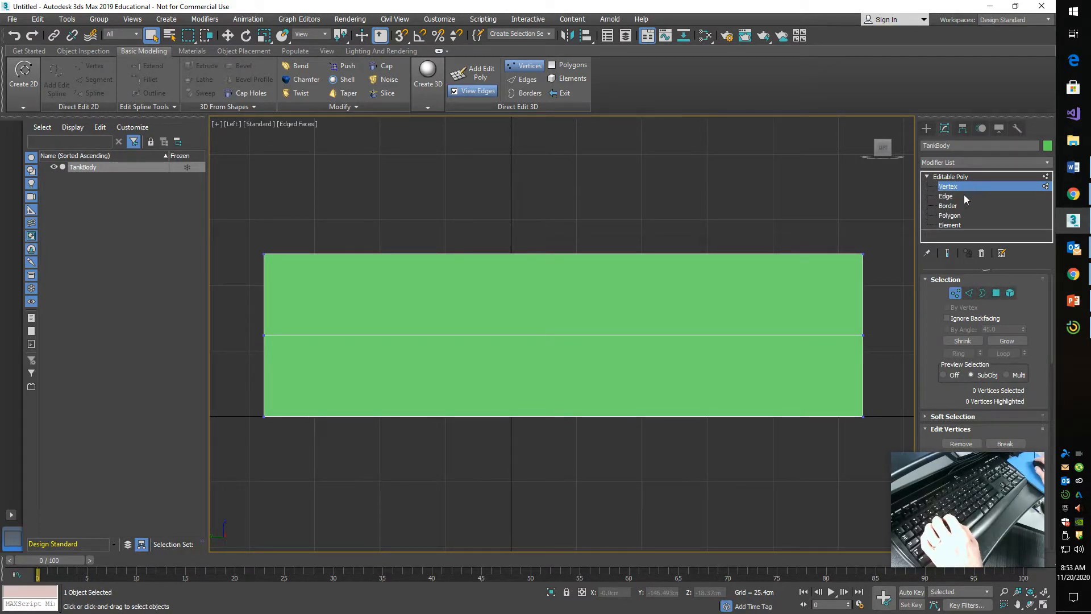
click(971, 292)
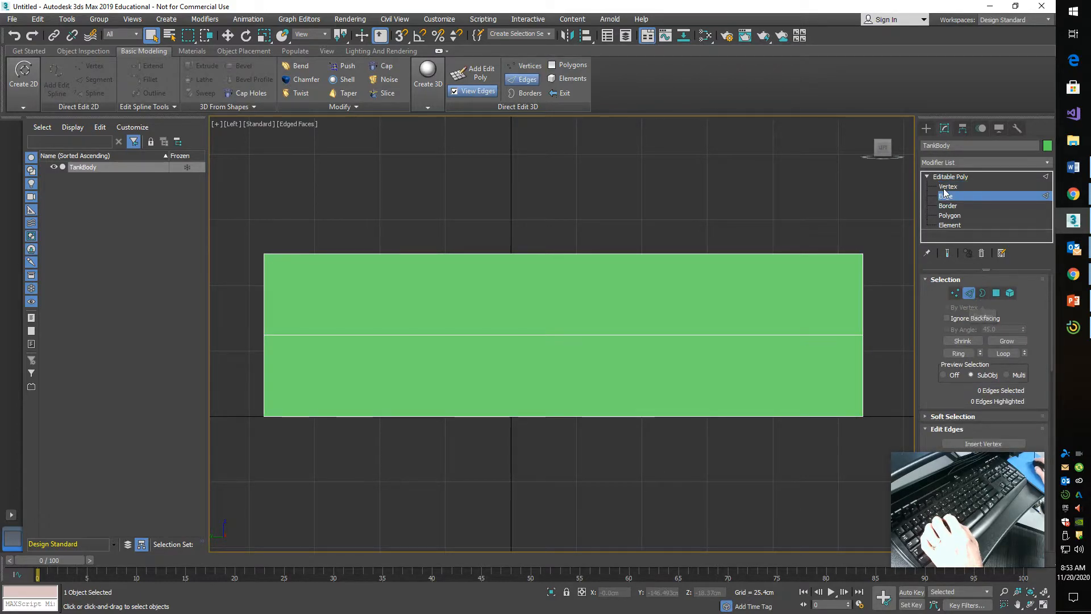
click(956, 294)
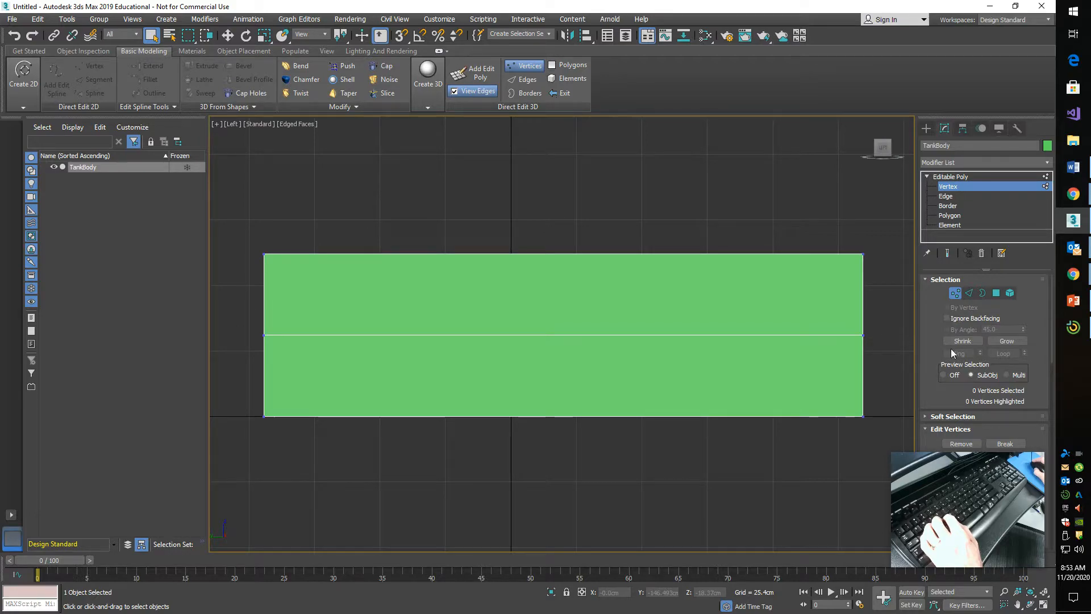
click(950, 374)
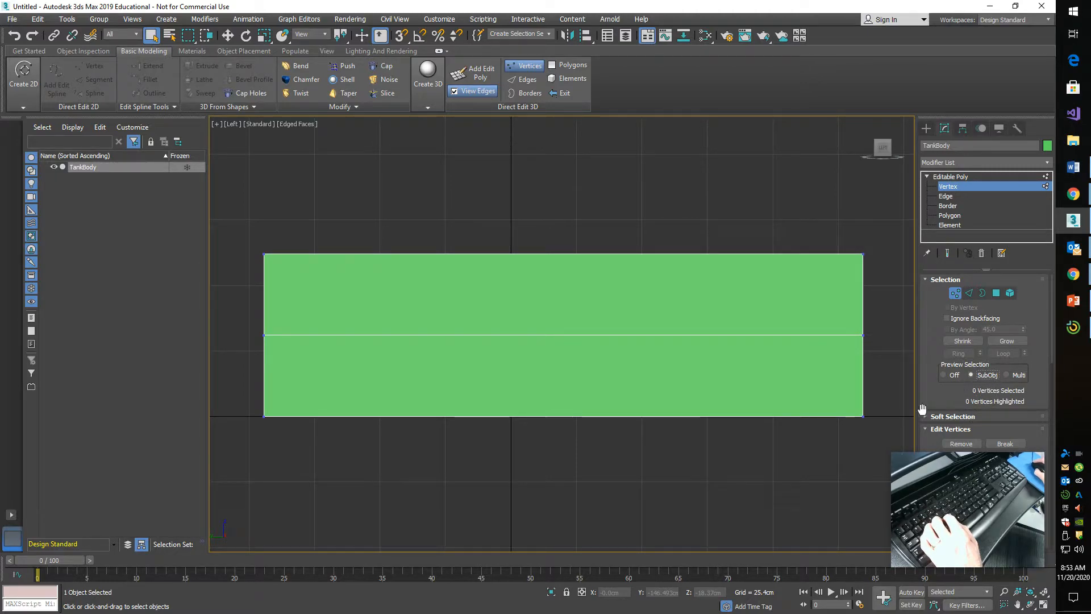
- Region-select the vertices at TankBody's lower-left corner and move them about 44 cm inward along X in the Left view
drag(226, 379, 306, 443)
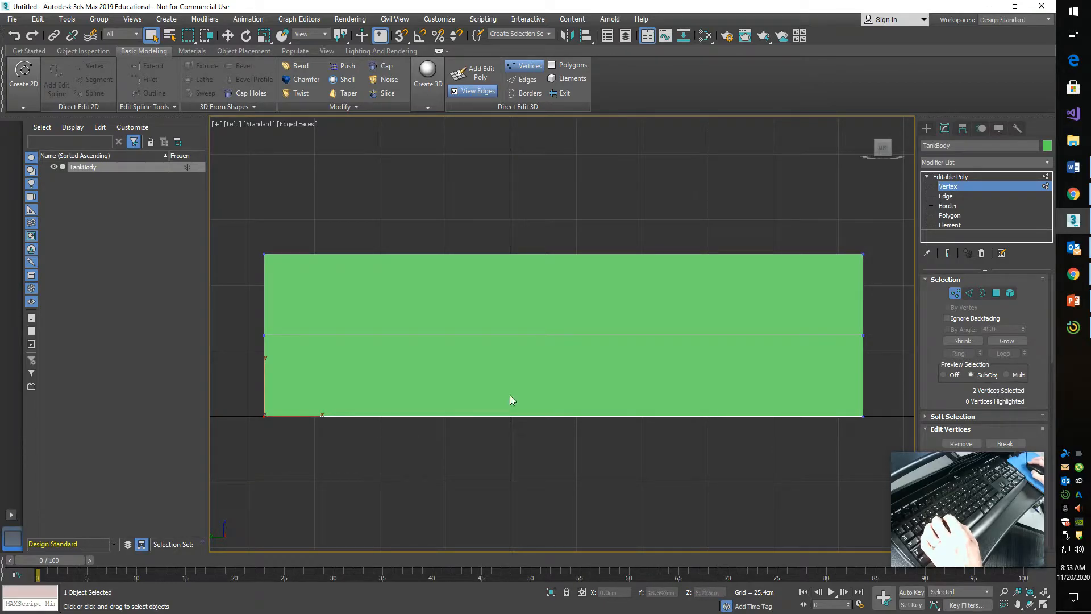
drag(886, 158, 209, 154)
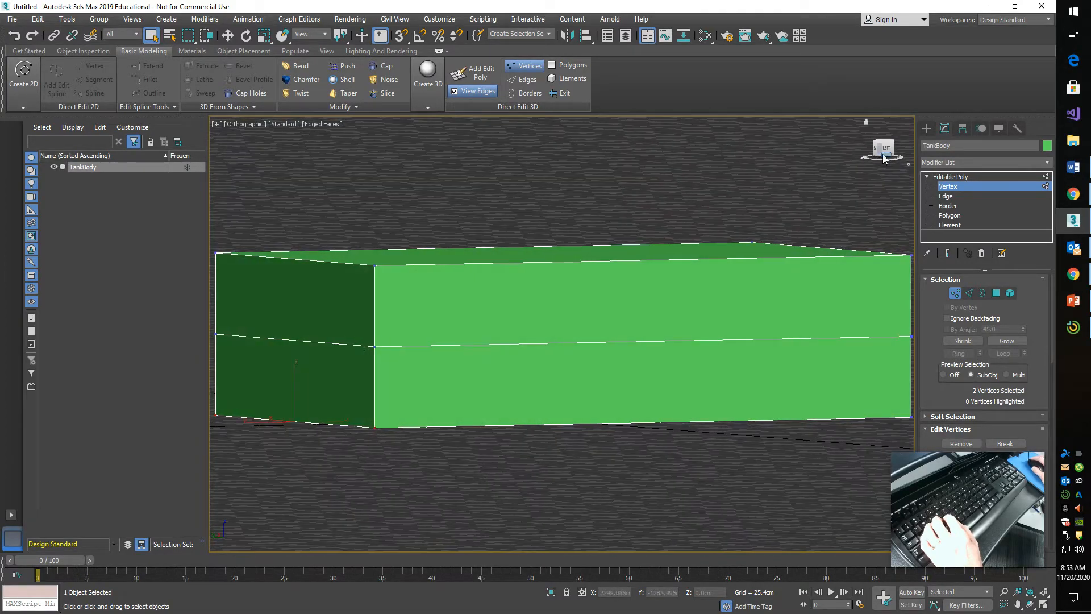
click(886, 149)
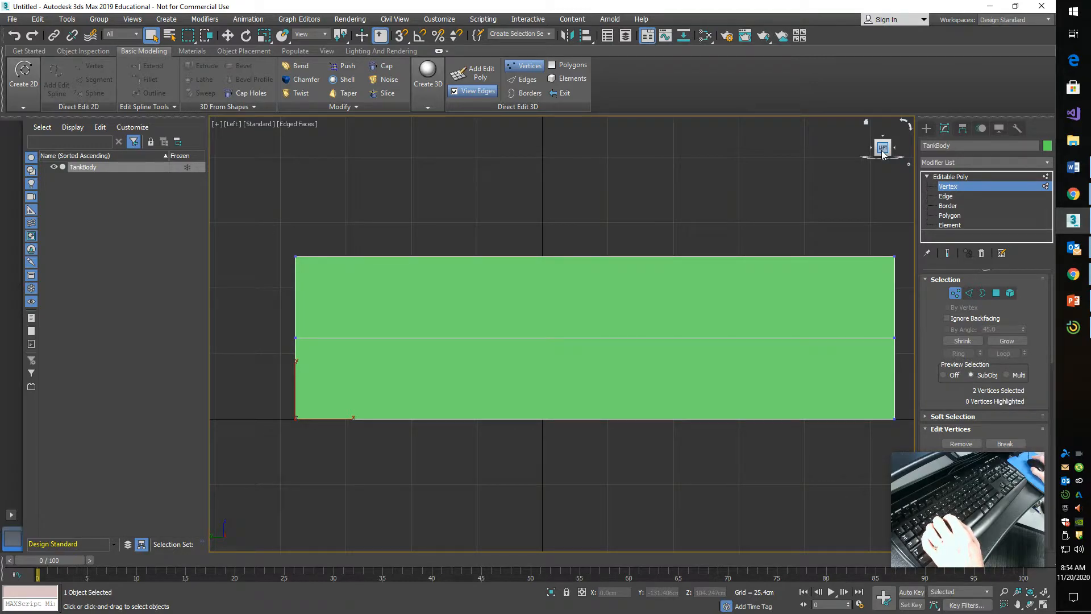
click(232, 39)
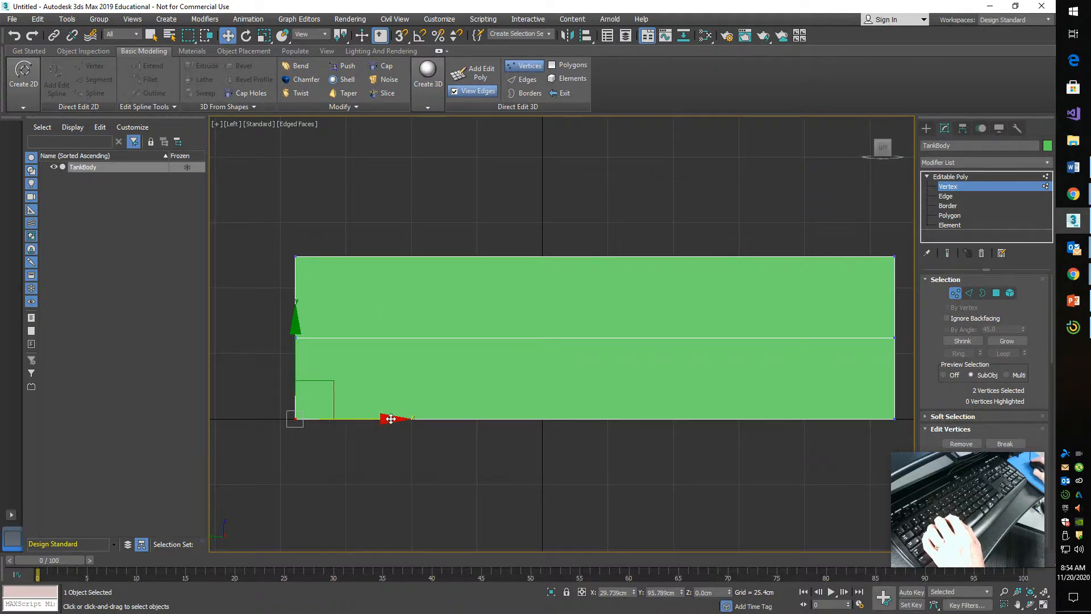
drag(392, 419, 504, 412)
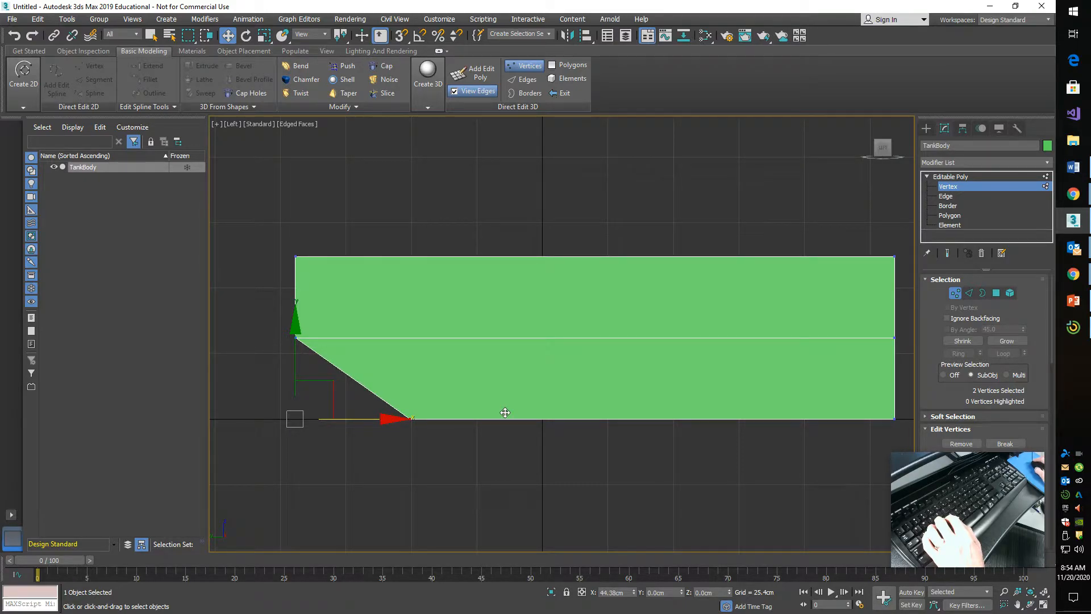
- Select the vertices at TankBody's lower-right corner and move them about 45 cm horizontally inward to mirror the slope at the other end
click(641, 504)
drag(852, 457, 856, 393)
drag(947, 376, 947, 377)
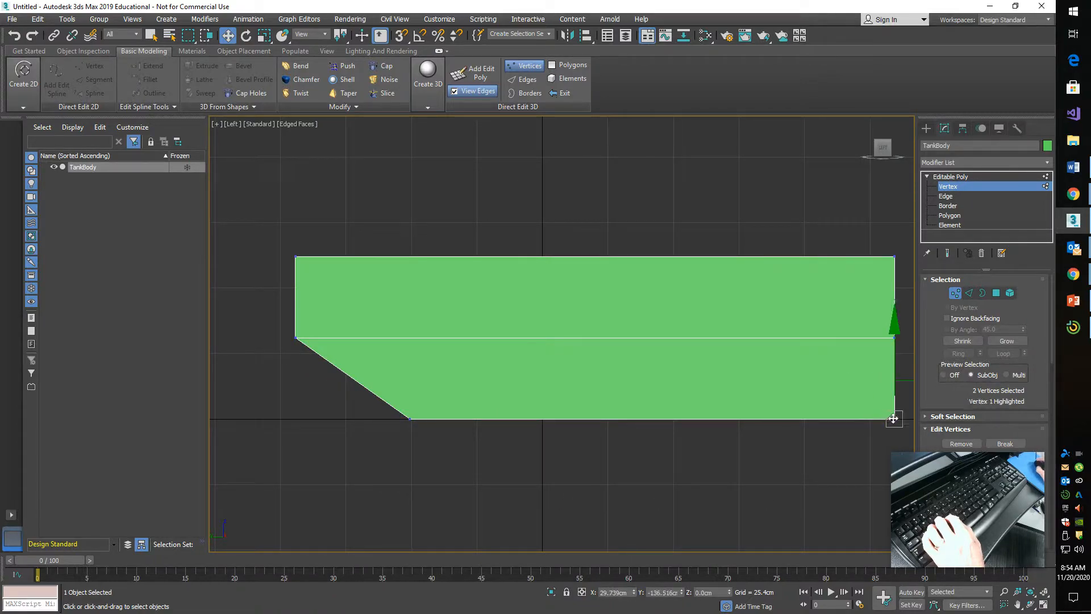
drag(906, 418, 833, 518)
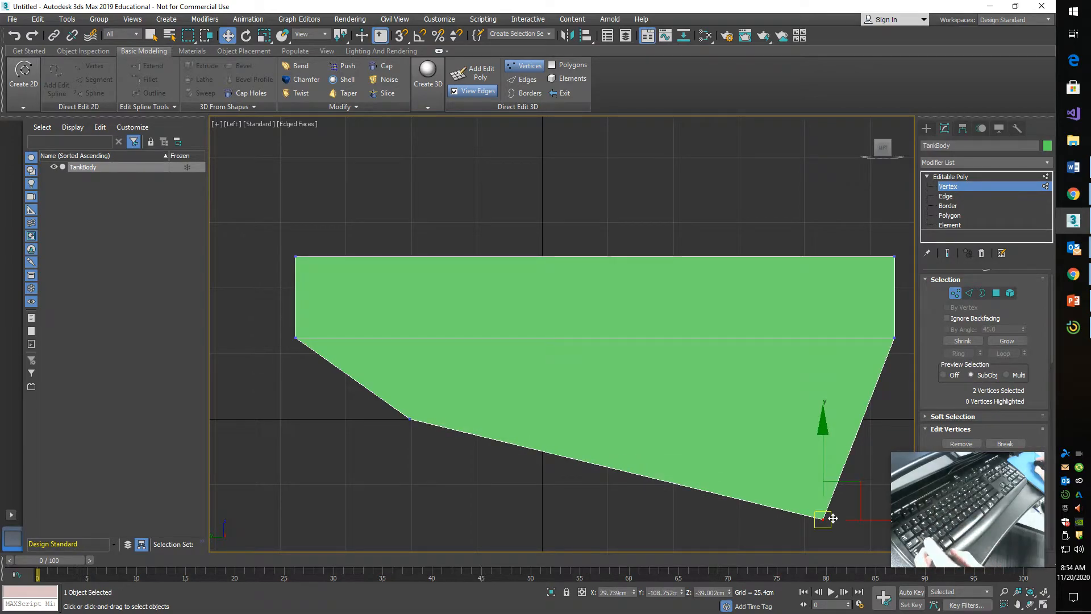
key(ctrl+z)
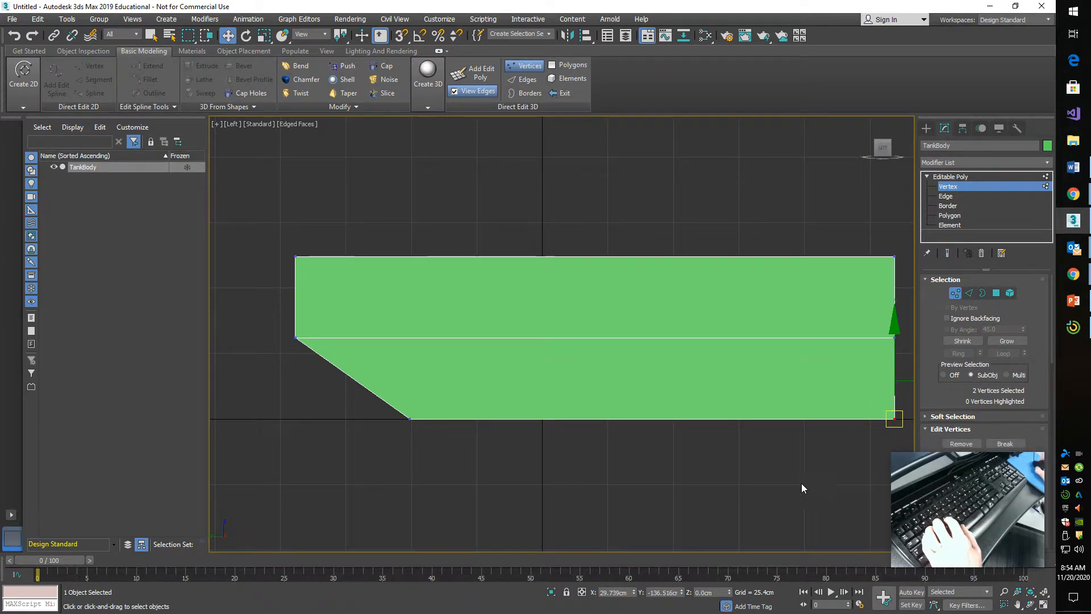
scroll(796, 451, up, 2)
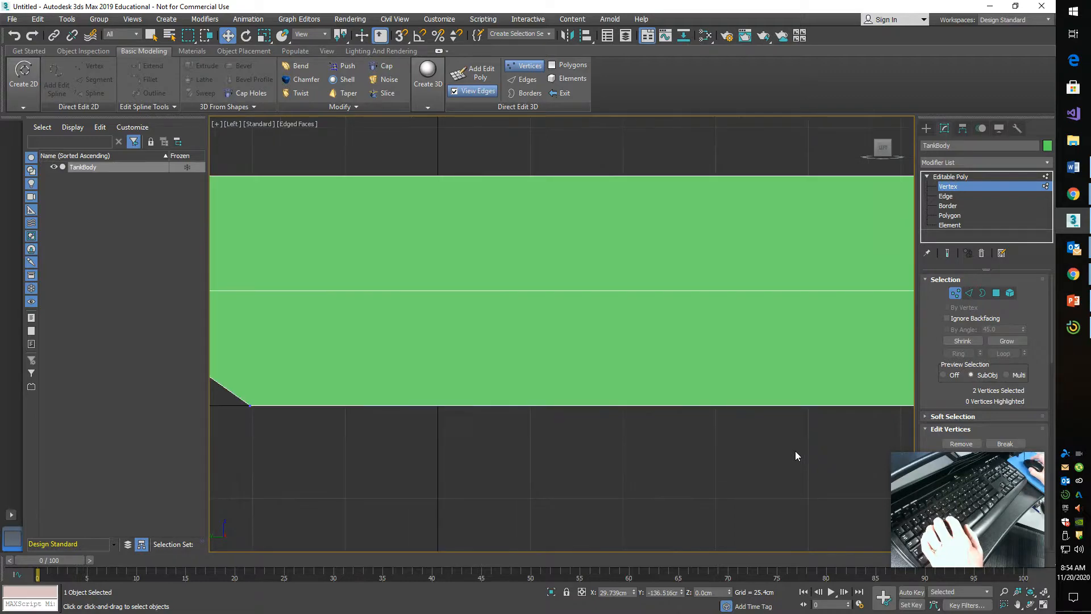
middle_drag(796, 451, 424, 458)
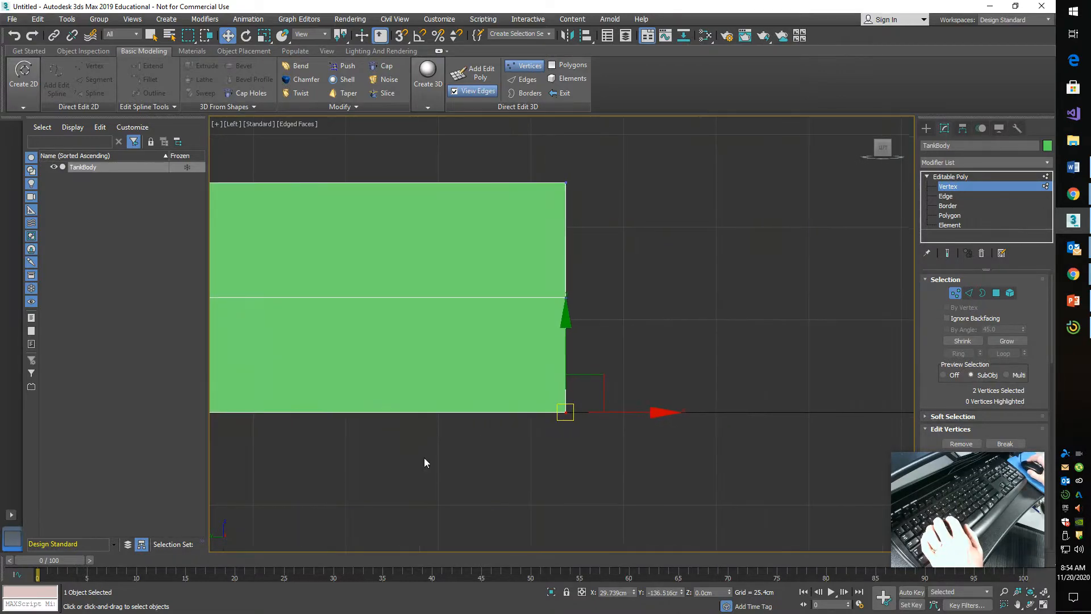
drag(657, 411, 493, 423)
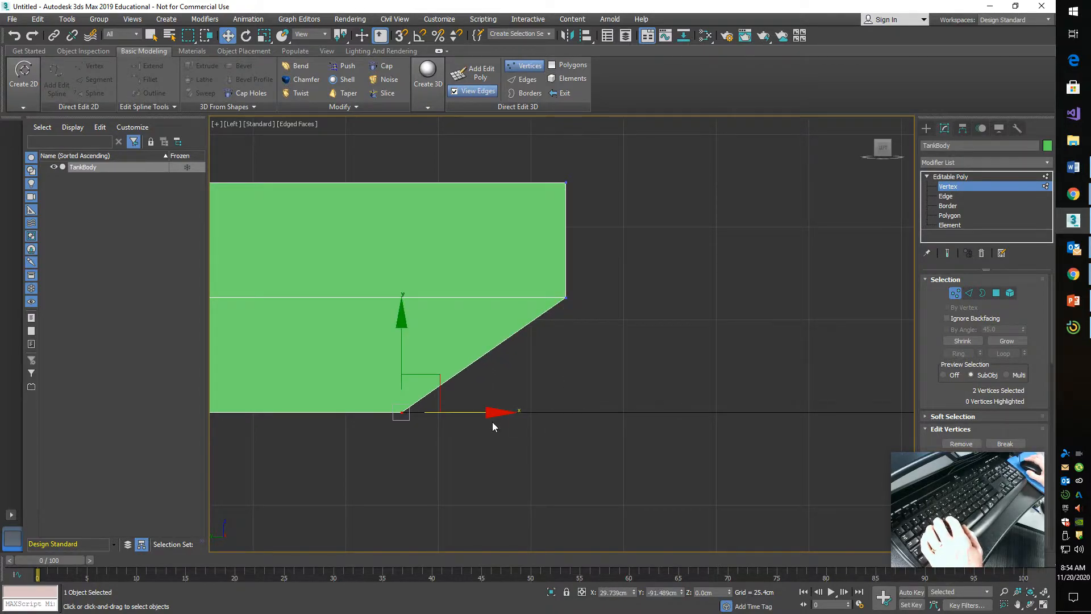
scroll(677, 384, down, 5)
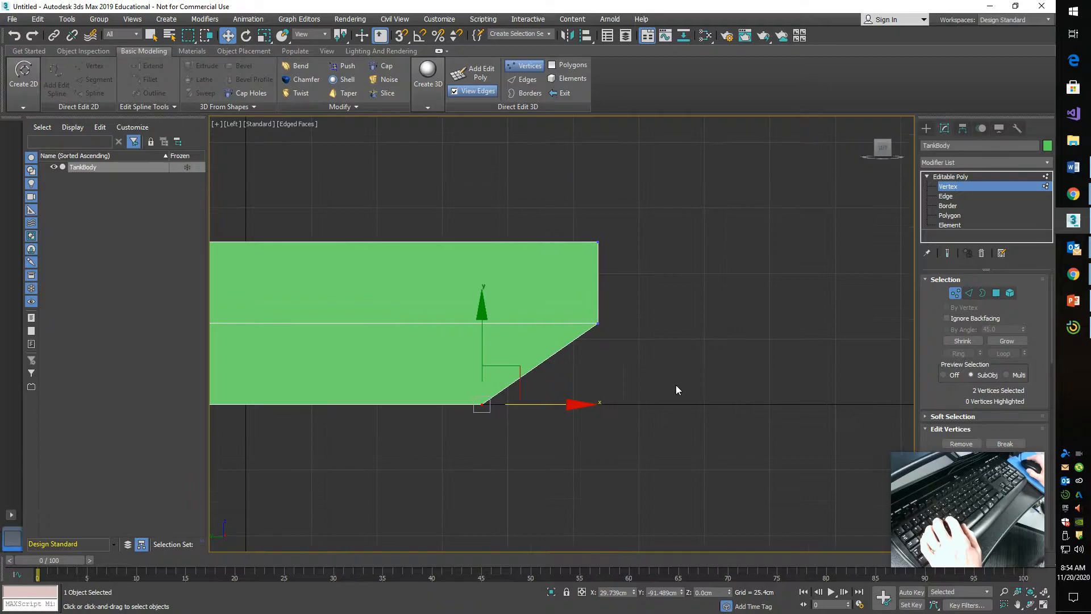
middle_drag(467, 459, 514, 463)
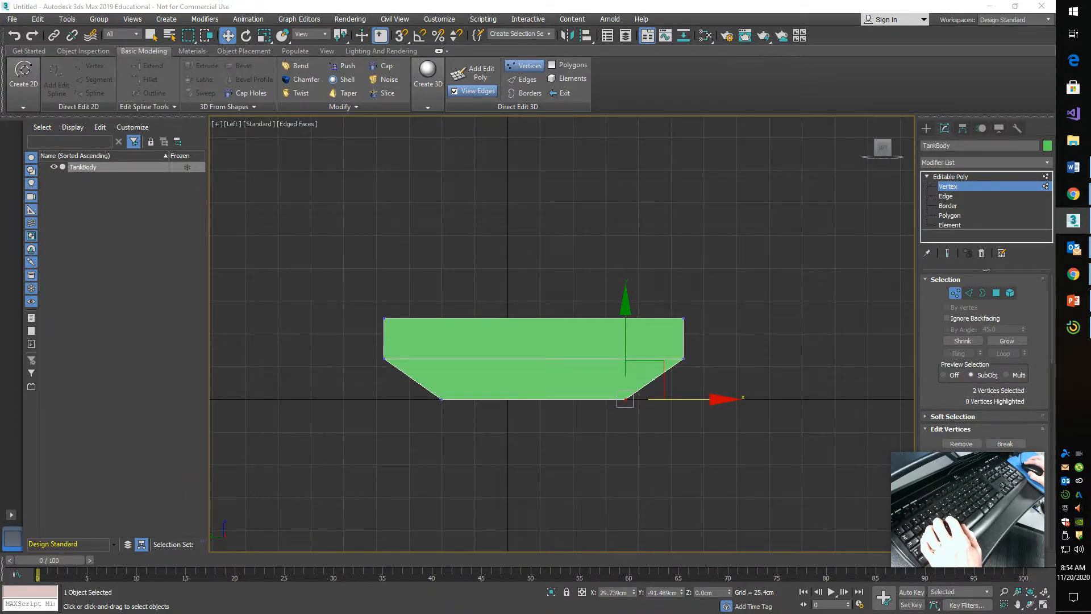
- Switch to the PowerPoint presentation and go to the HINT slide after the box-creation slide
key(alt+Tab)
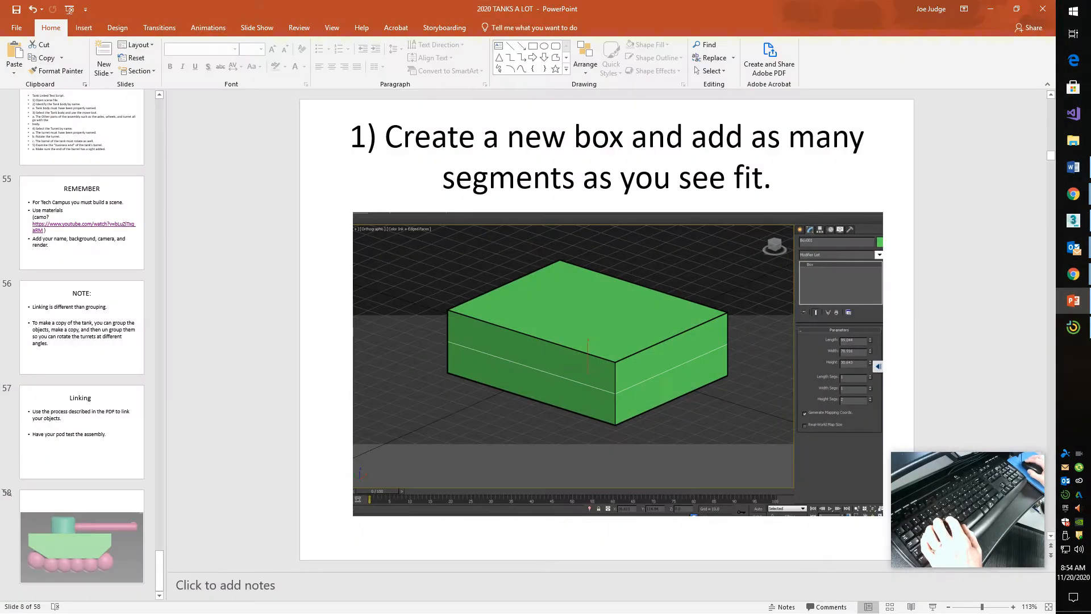
click(281, 385)
key(Down)
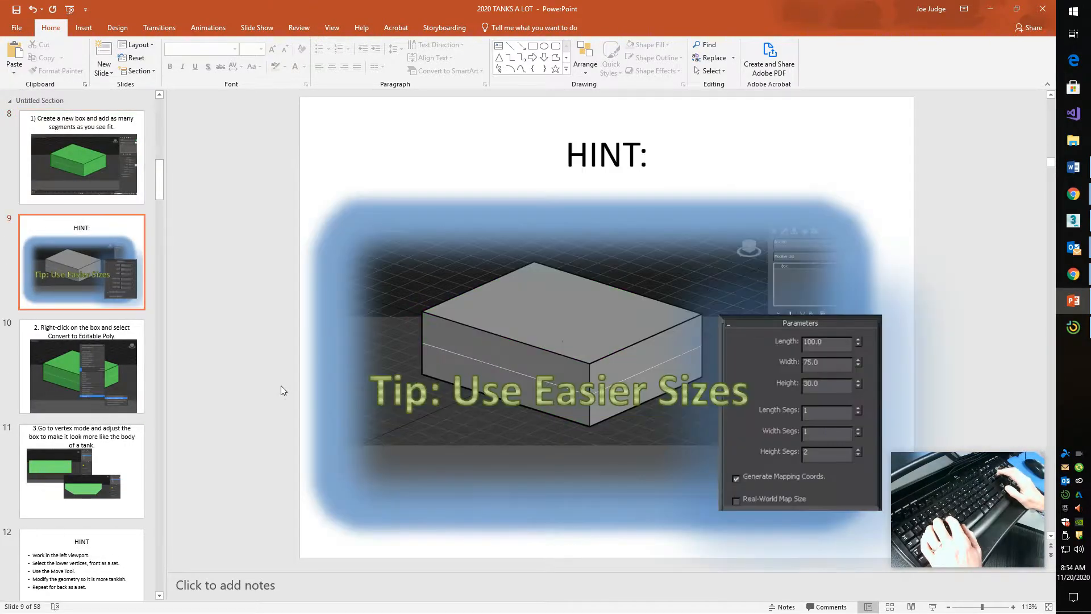
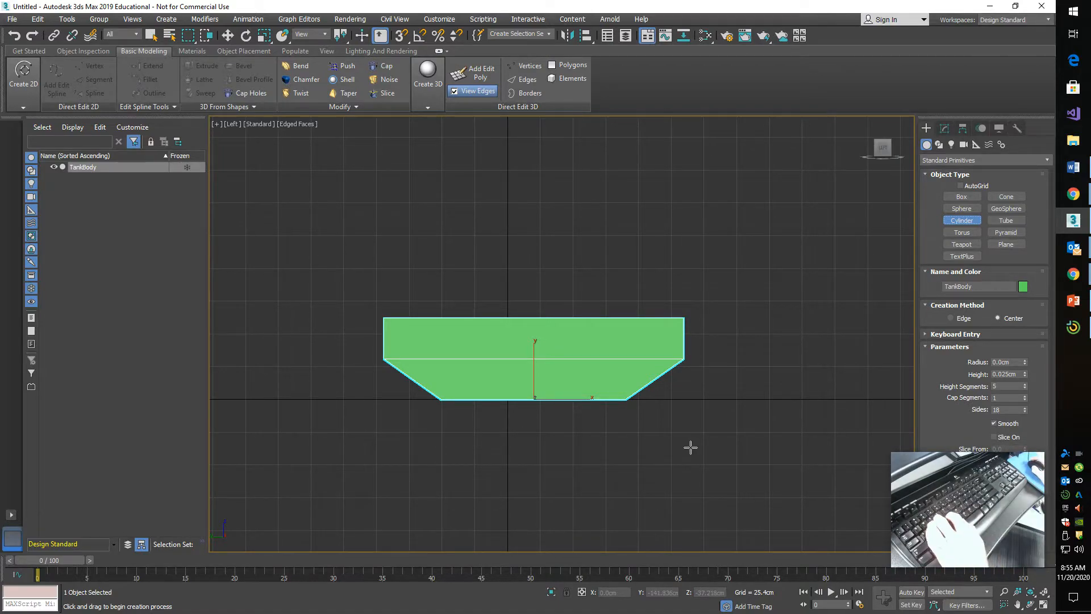
- Switch to the Top view and set its display to Default Shading with Edged Faces
key(t)
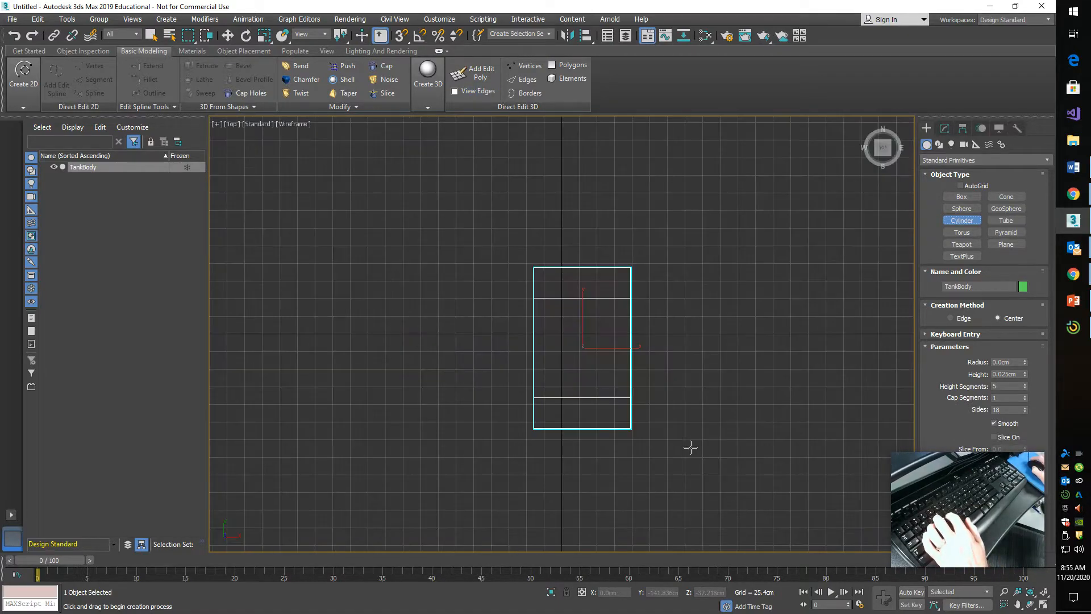
click(263, 125)
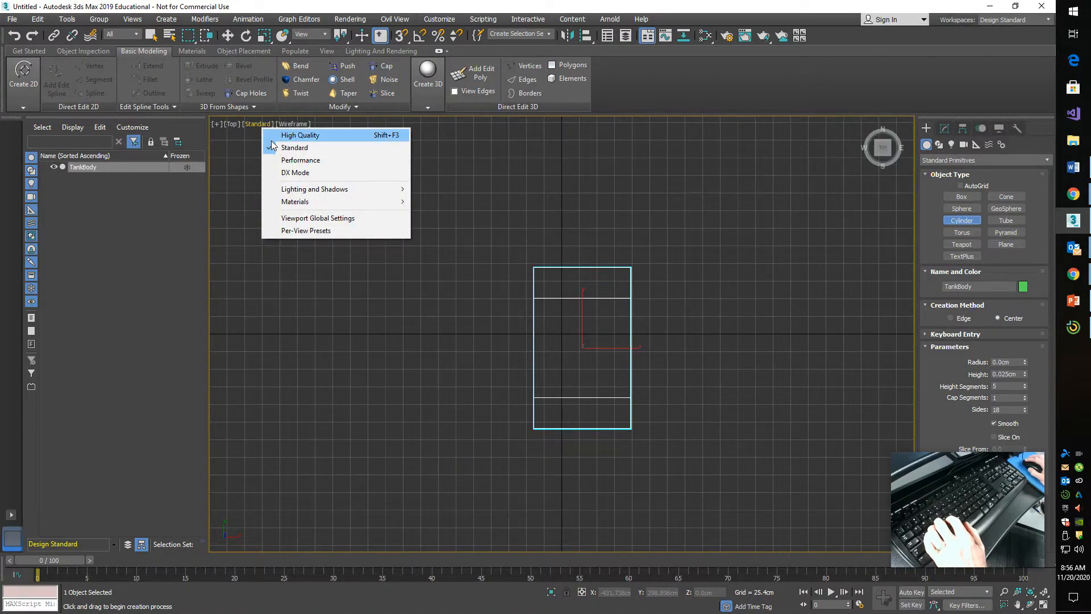
click(297, 123)
click(332, 136)
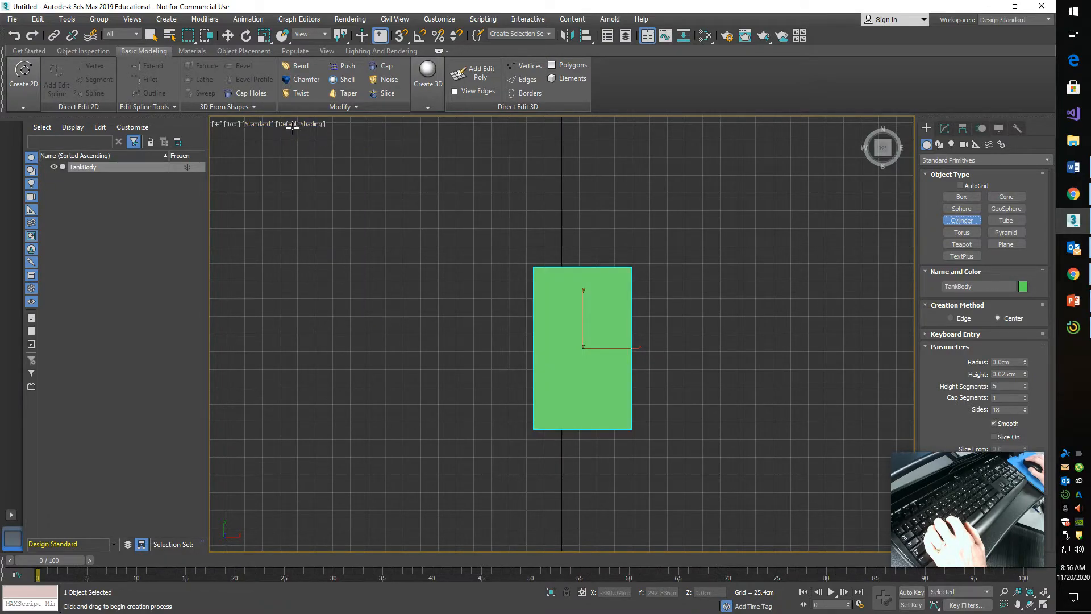
click(302, 124)
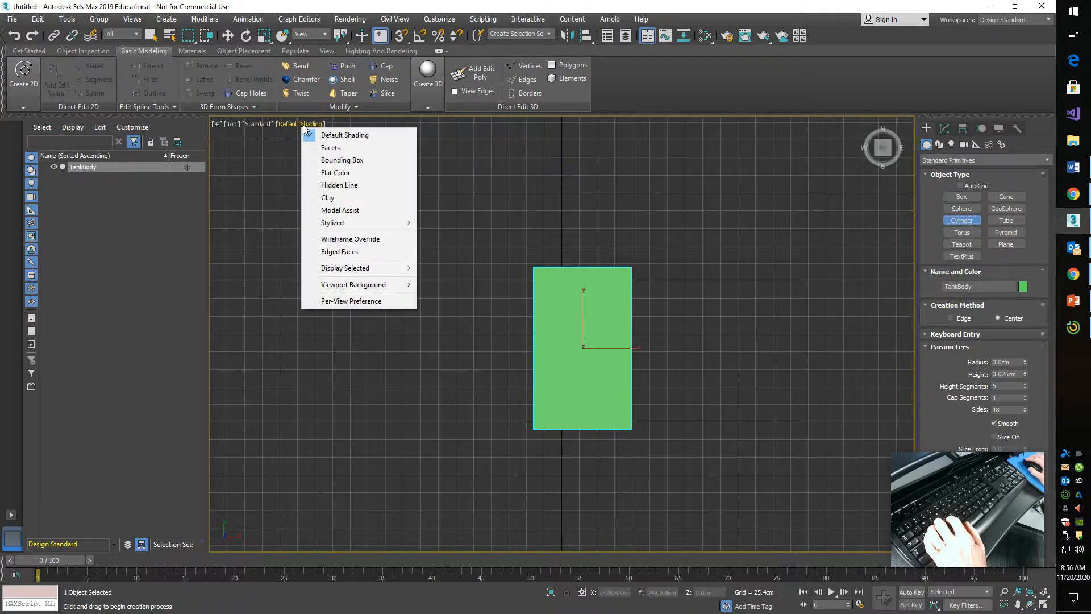
click(327, 252)
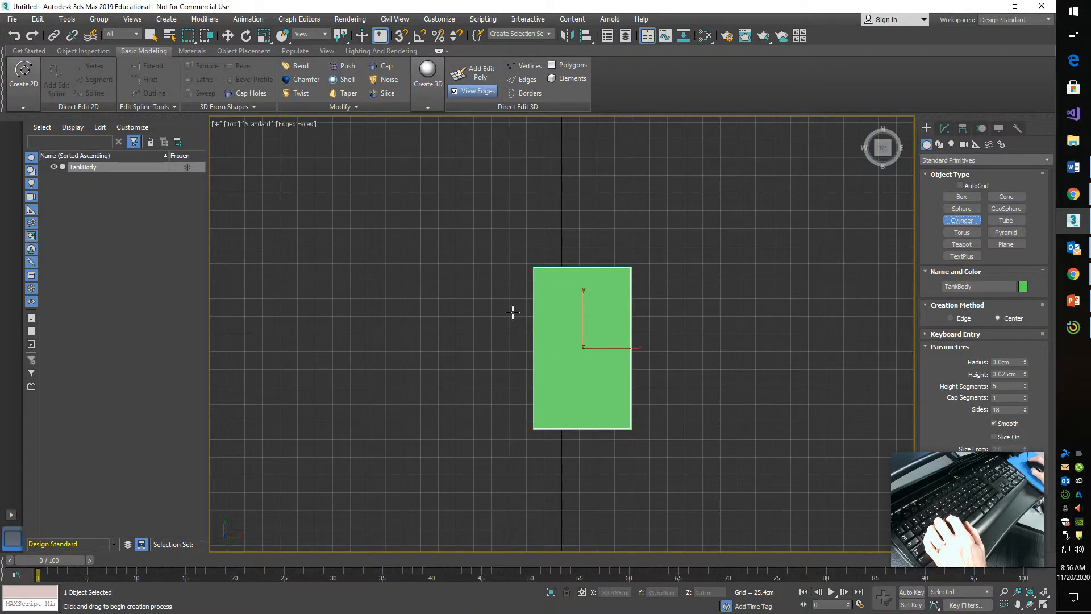
- Draw a cylinder beside TankBody in the Top view with a radius of about 52.5 cm and a height of about -54 cm
drag(452, 314, 481, 296)
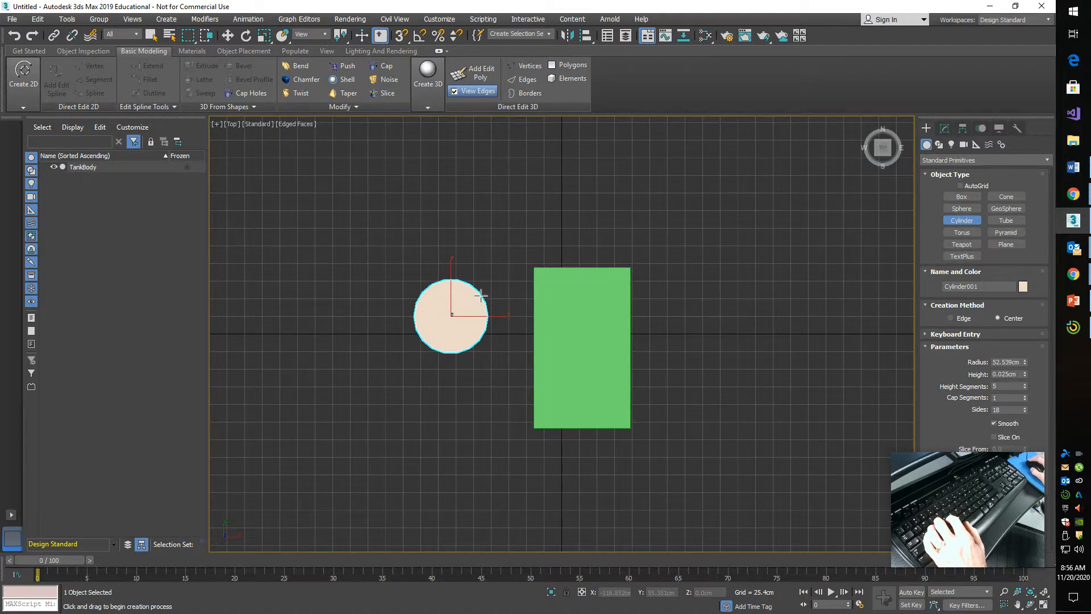
click(481, 295)
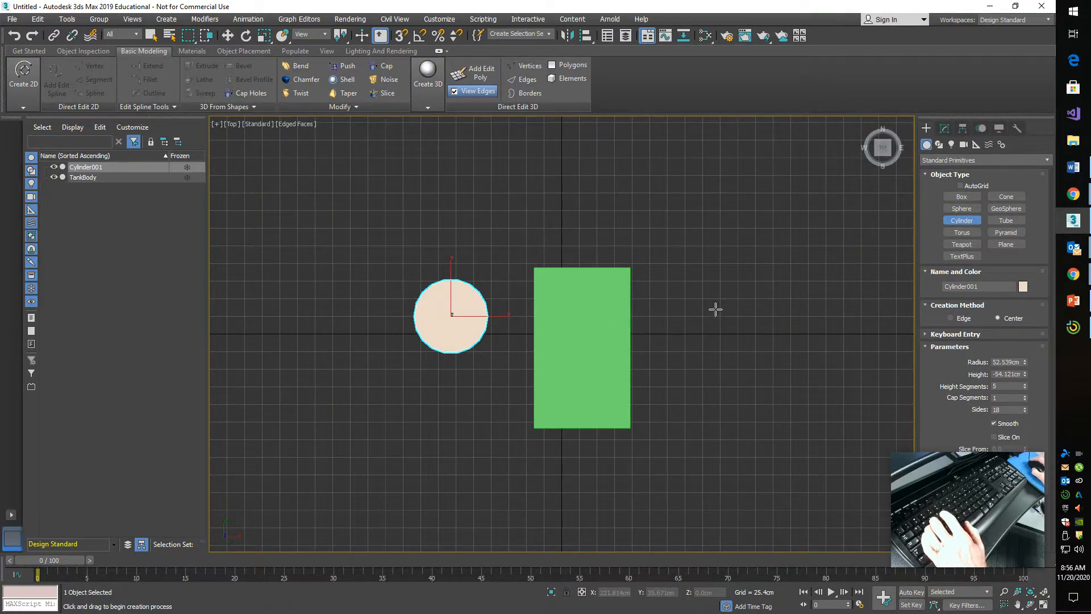
- Switch to the Front view and set its display to Default Shading
key(f)
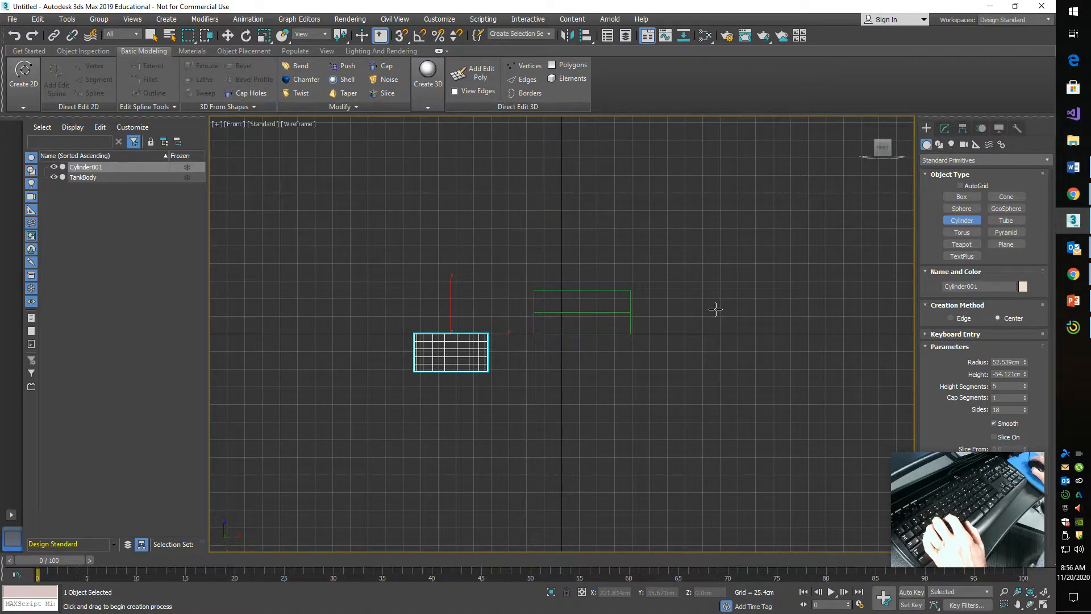
click(296, 125)
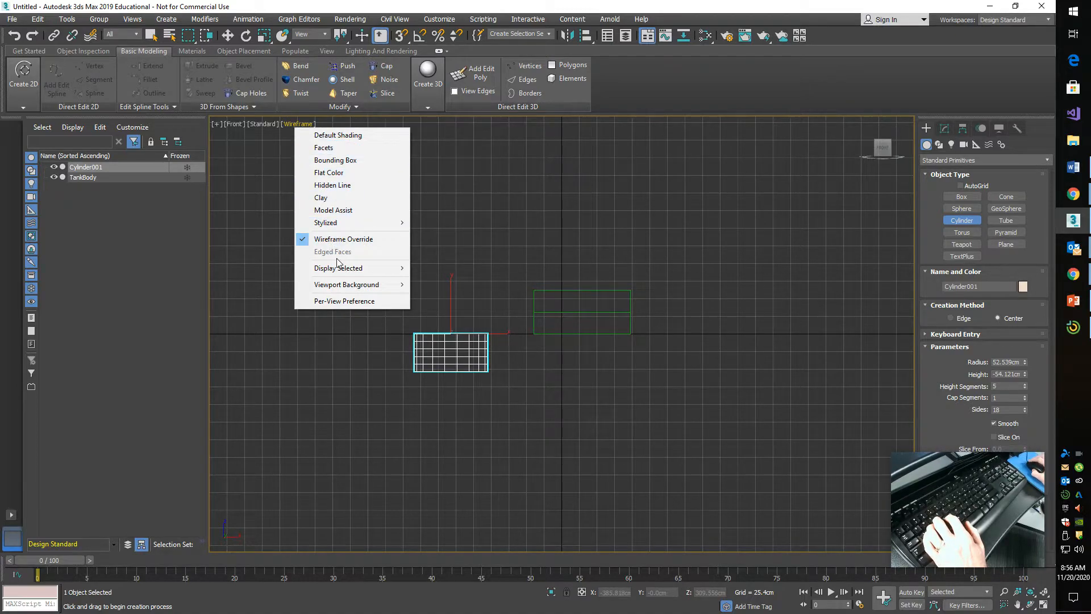
mouse_move(338, 228)
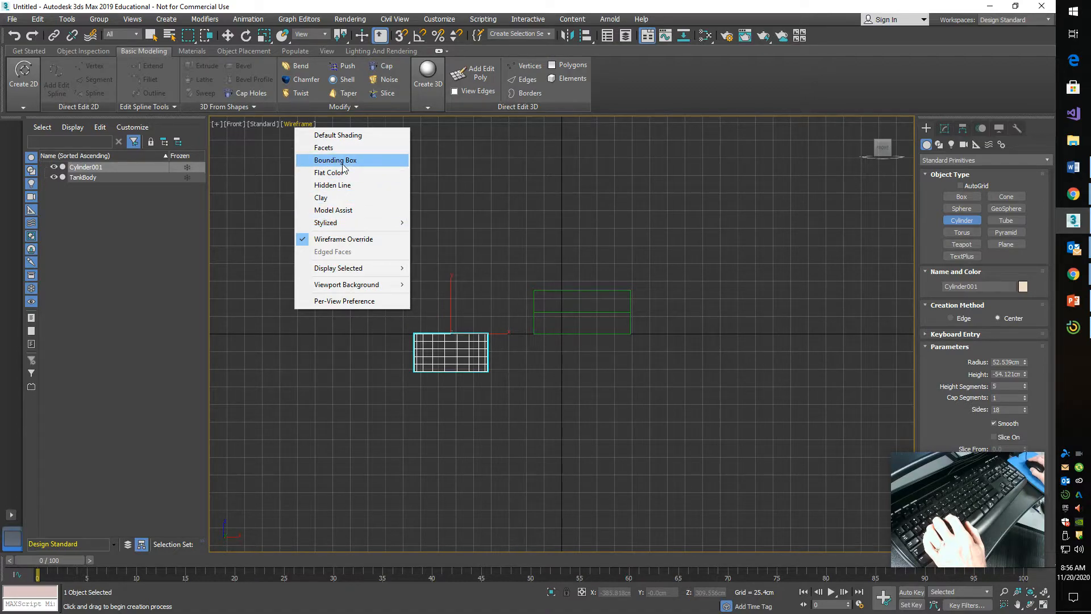
click(341, 136)
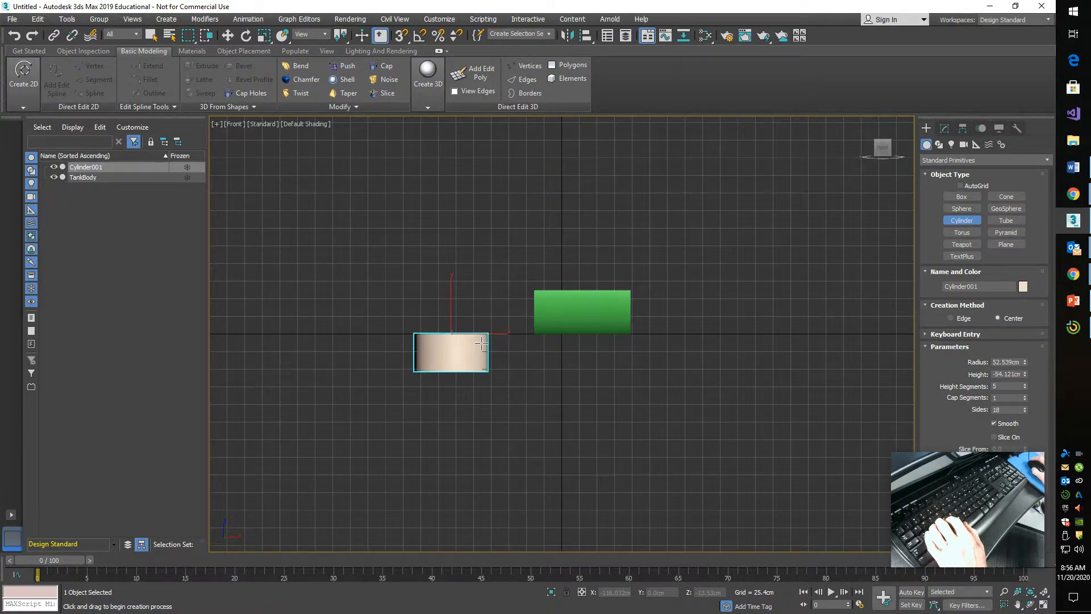
- Move the cylinder up and across in the Front view so that it rests roughly centred on top of TankBody
key(w)
drag(452, 240, 448, 156)
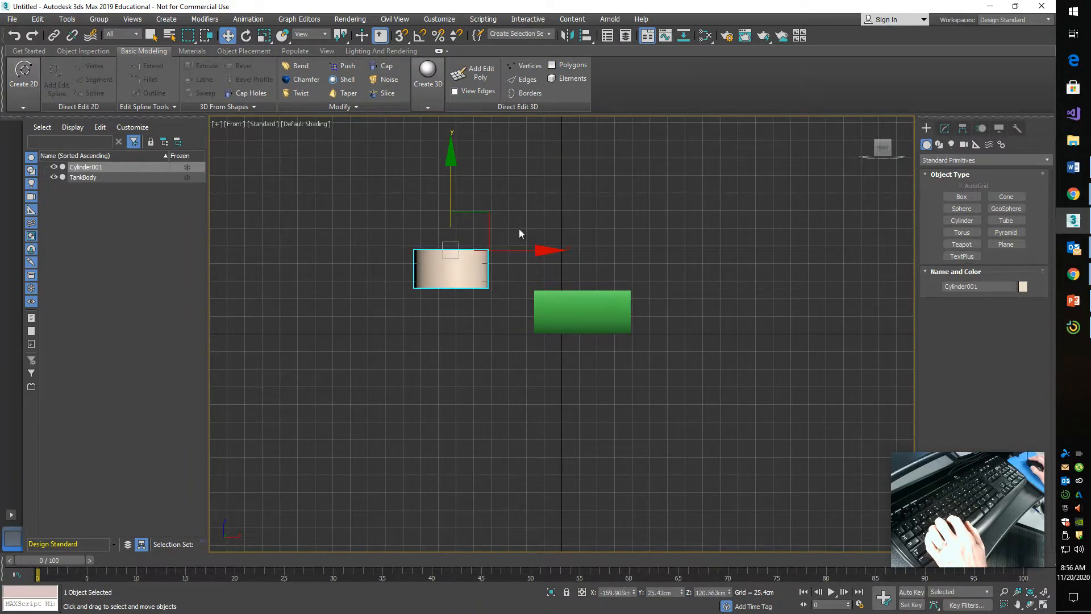
drag(539, 250, 662, 248)
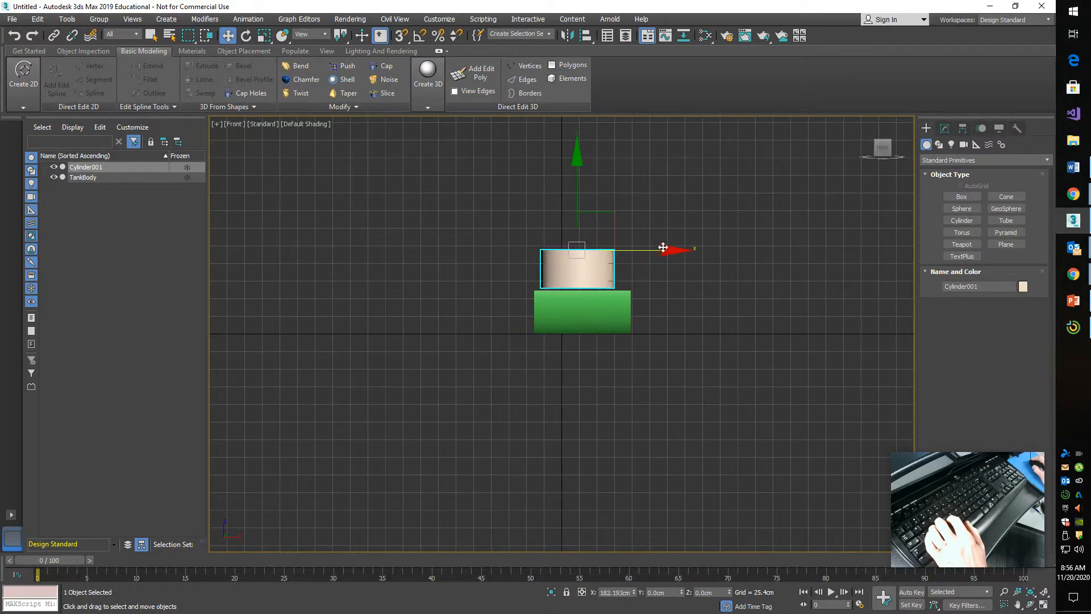
drag(578, 155, 578, 161)
drag(664, 251, 674, 253)
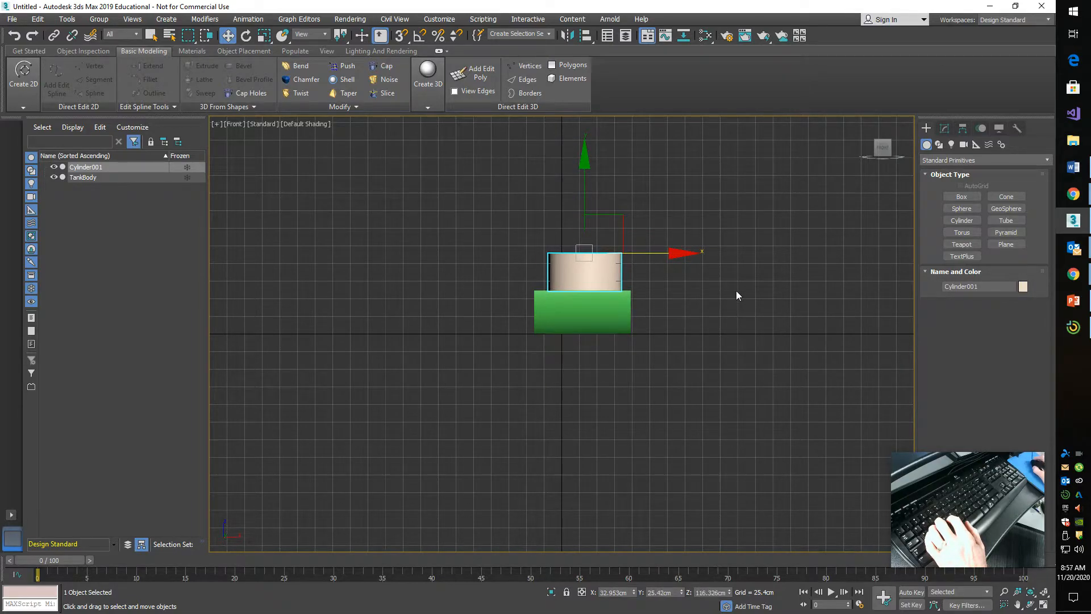
- Rename the cylinder as Turret
click(945, 126)
click(970, 146)
text(Turret)
key(Return)
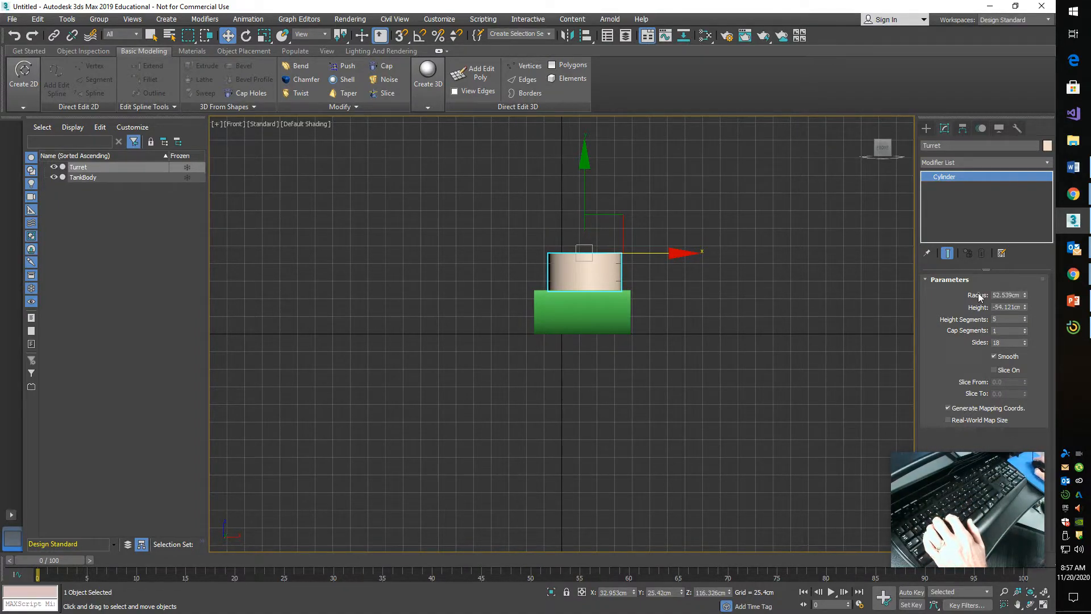
- Resize the Turret to a radius of about 34.7 cm and a height of about 37.6 cm, and lower it onto TankBody
click(1026, 297)
drag(1027, 298, 1025, 316)
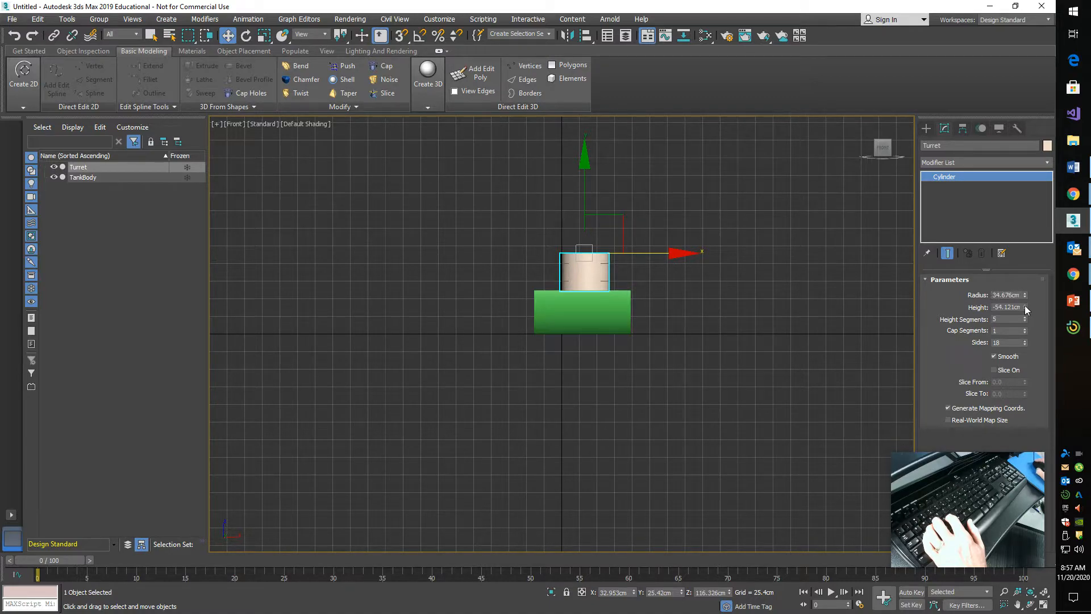
drag(1026, 307, 1018, 212)
drag(585, 164, 591, 200)
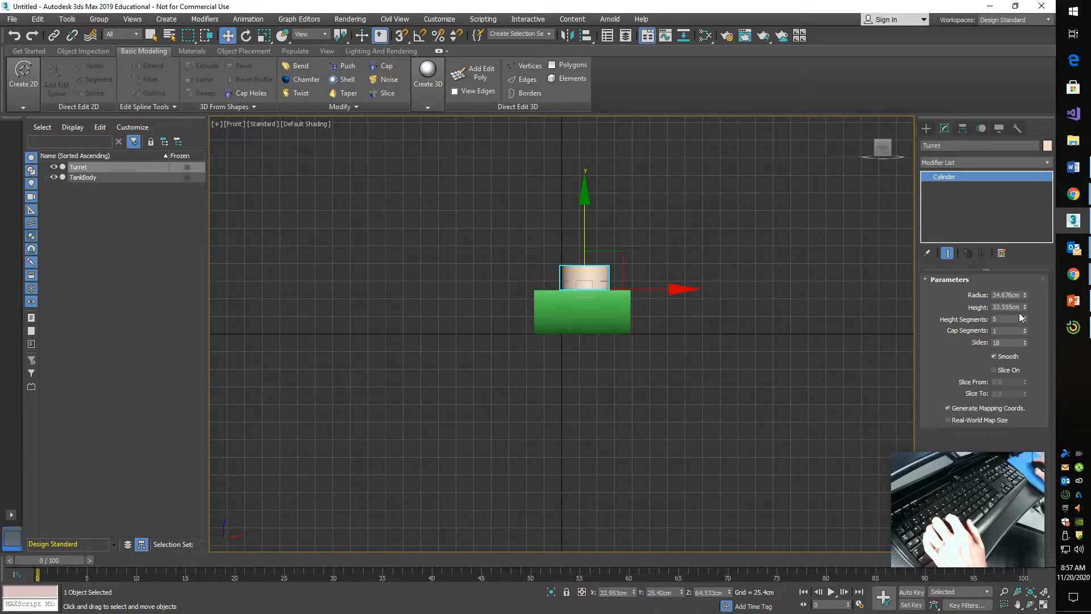
drag(1025, 307, 1025, 299)
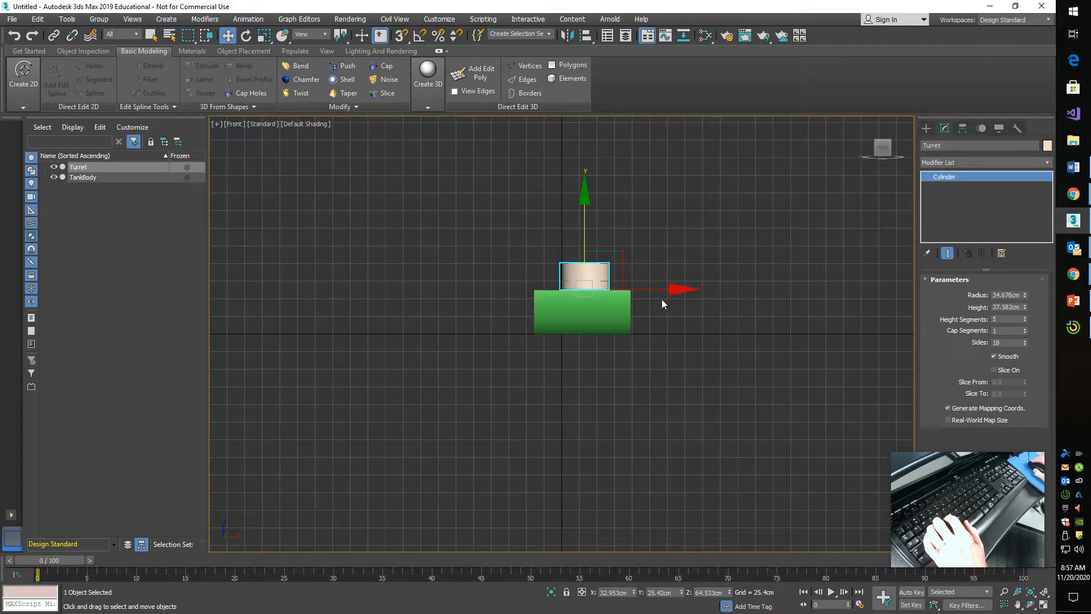
- Frame the Turret in the Front view and turn on Edged Faces for the viewport display
click(1034, 595)
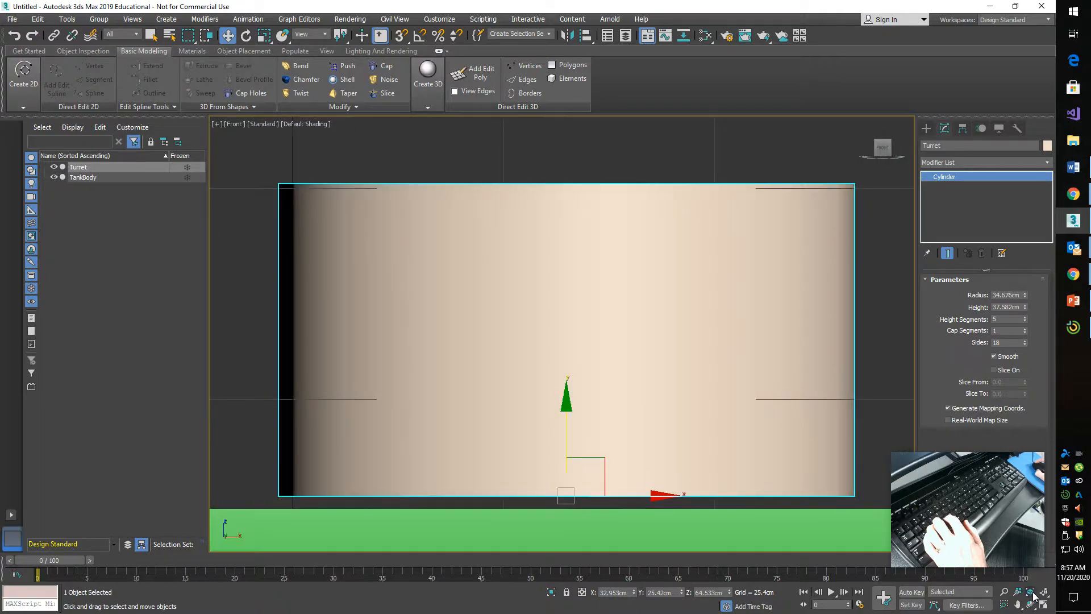
click(324, 124)
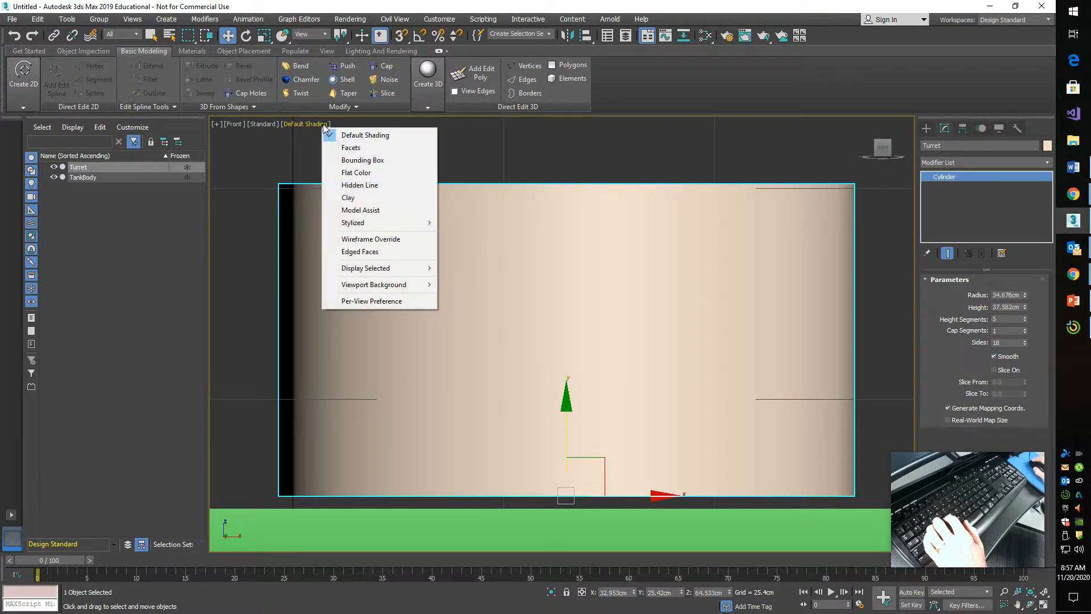
click(358, 251)
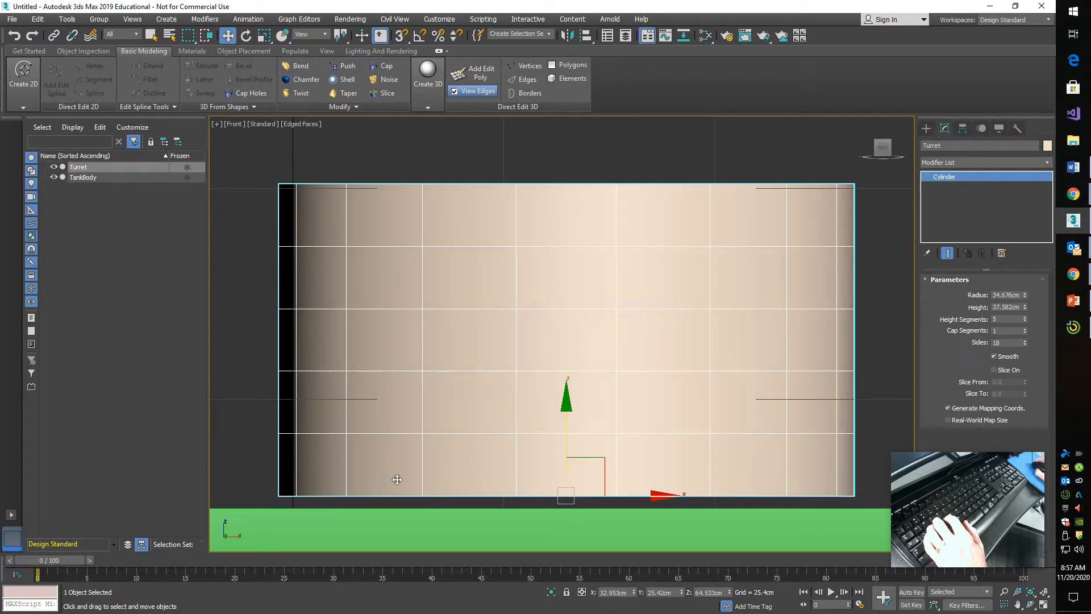
- Set the Turret cylinder to 42 sides and 3 height segments
drag(883, 149, 888, 188)
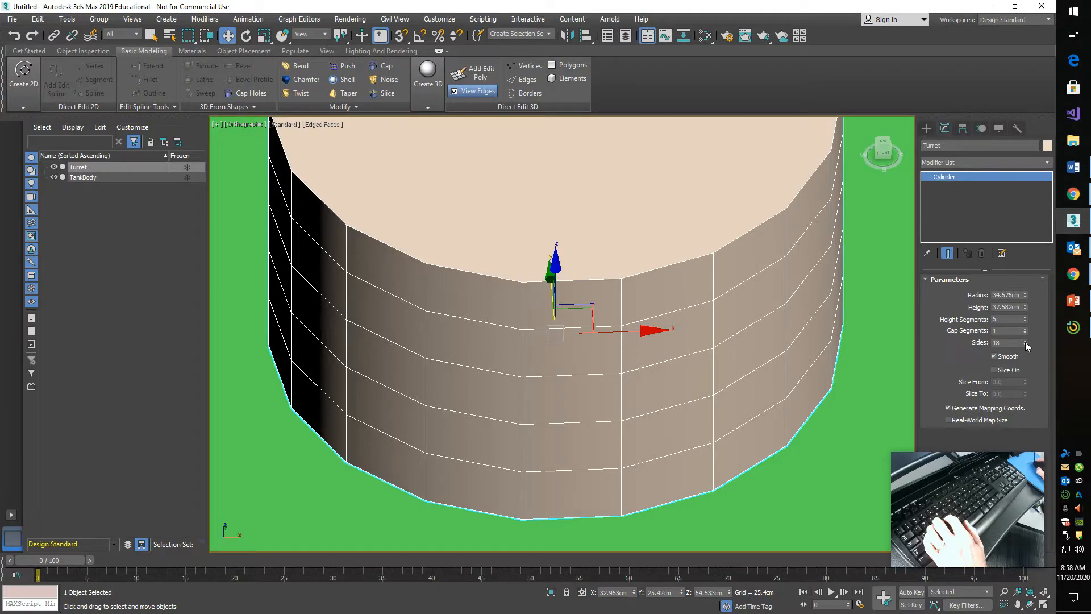
drag(1026, 342, 1027, 328)
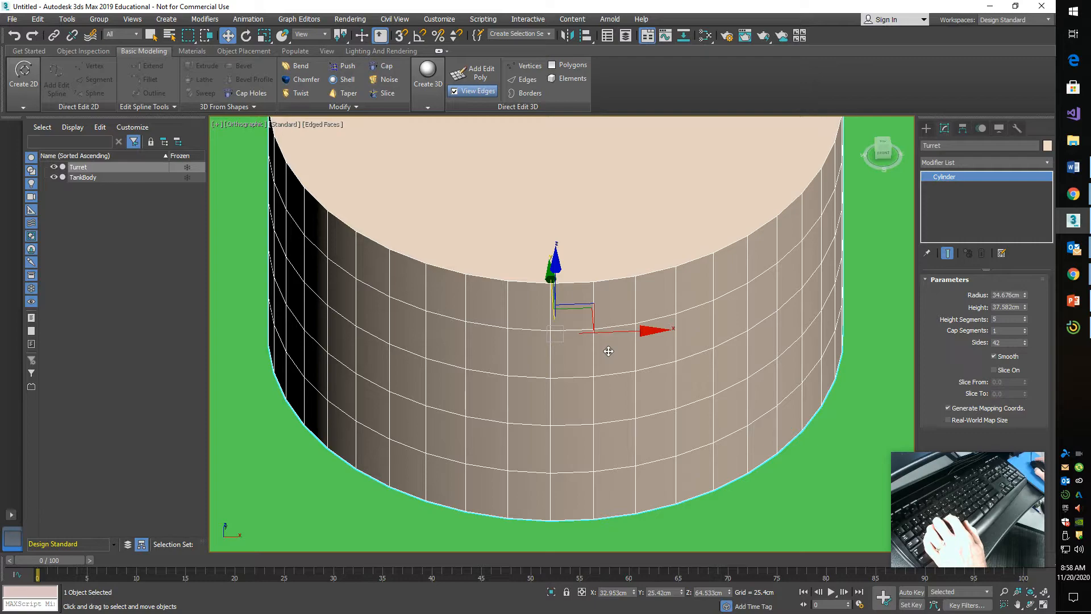
click(1026, 321)
click(1026, 321)
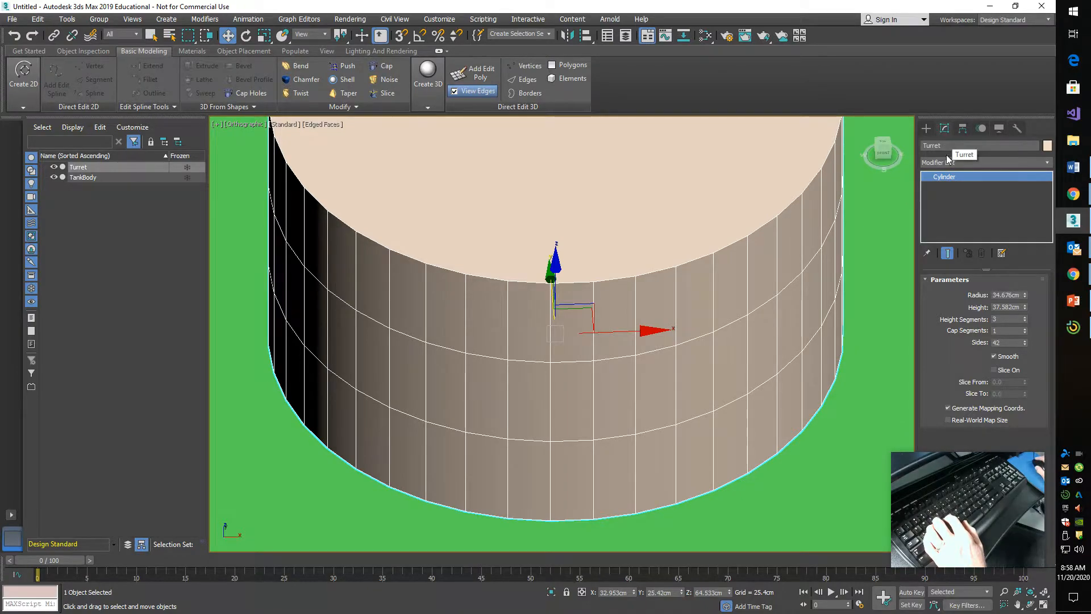
- Convert the Turret cylinder to an Editable Poly
scroll(870, 285, down, 4)
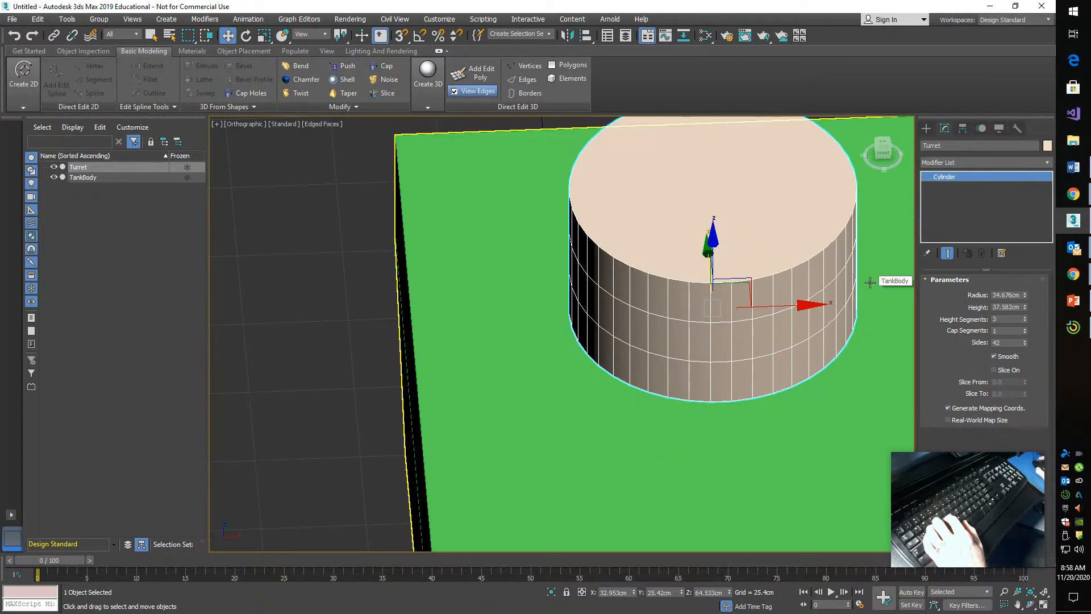
middle_drag(350, 336, 178, 399)
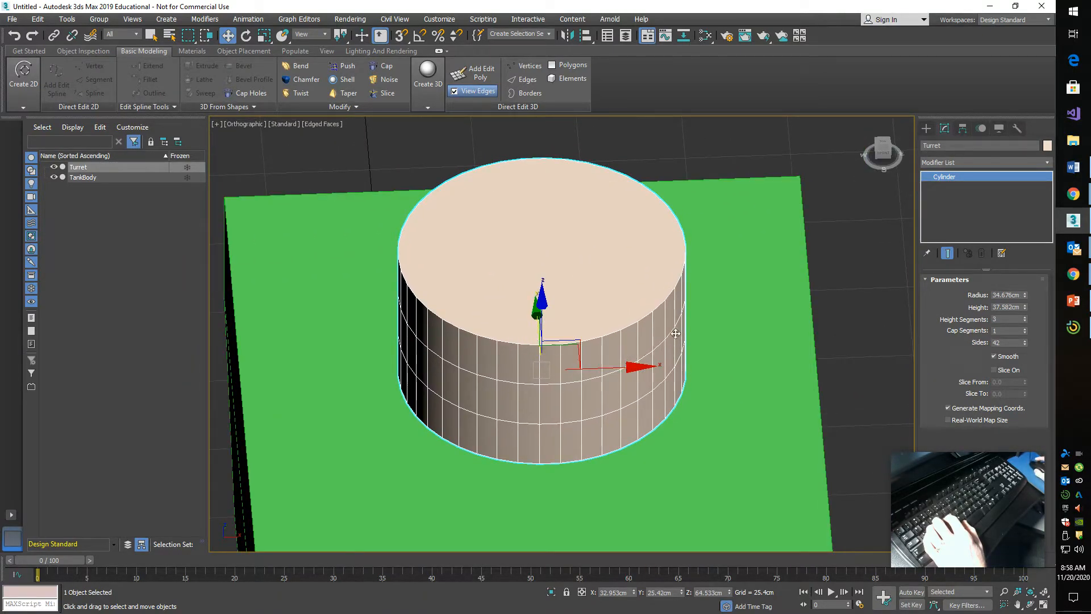
right_click(553, 252)
mouse_move(603, 366)
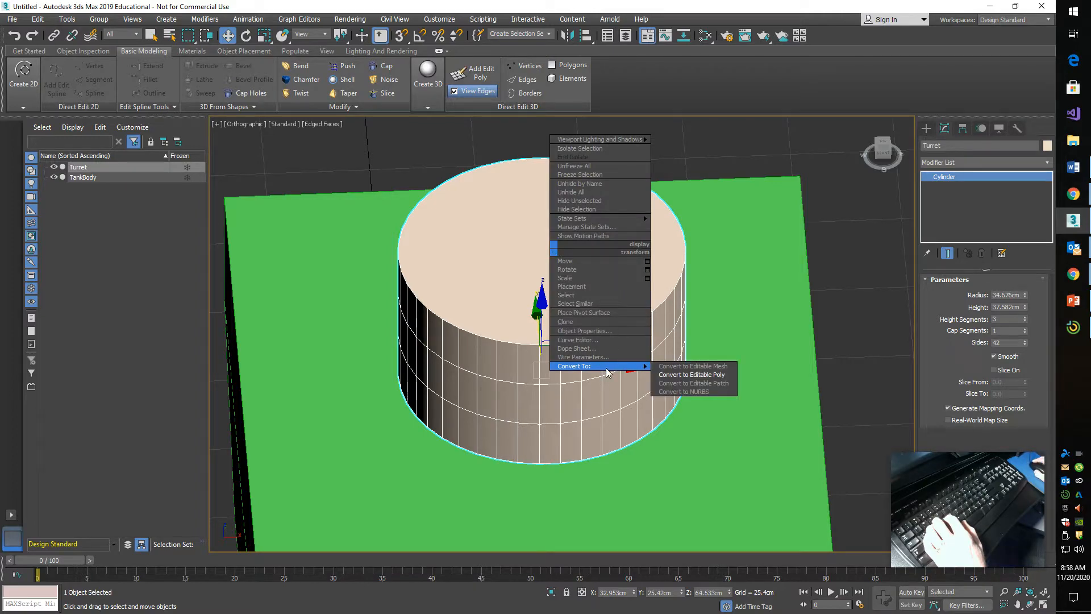
click(671, 376)
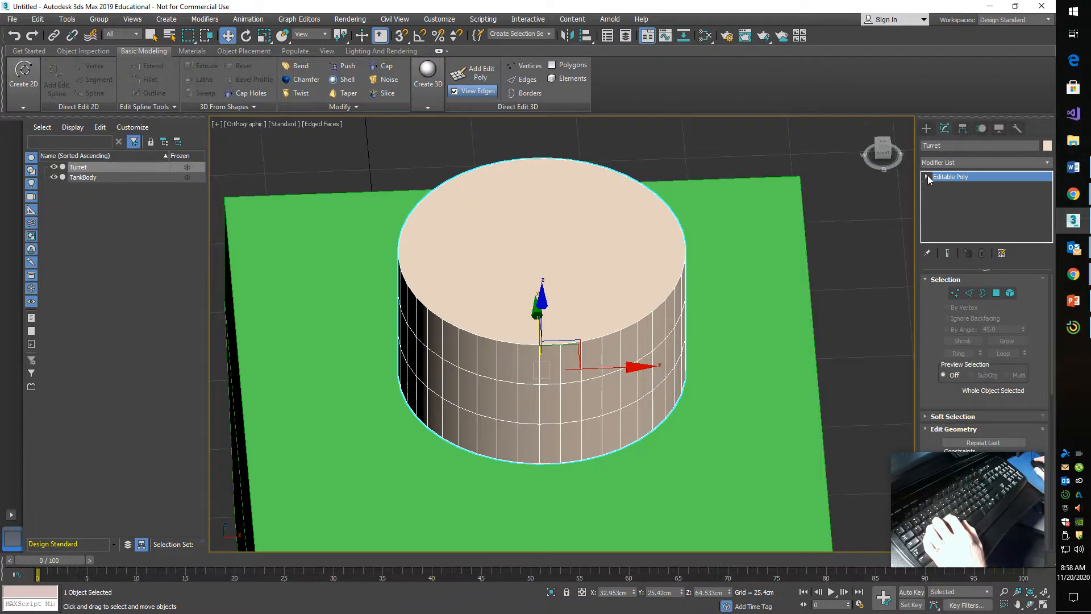
- Select the Turret's top cap at the Polygon sub-object level
click(928, 177)
click(950, 216)
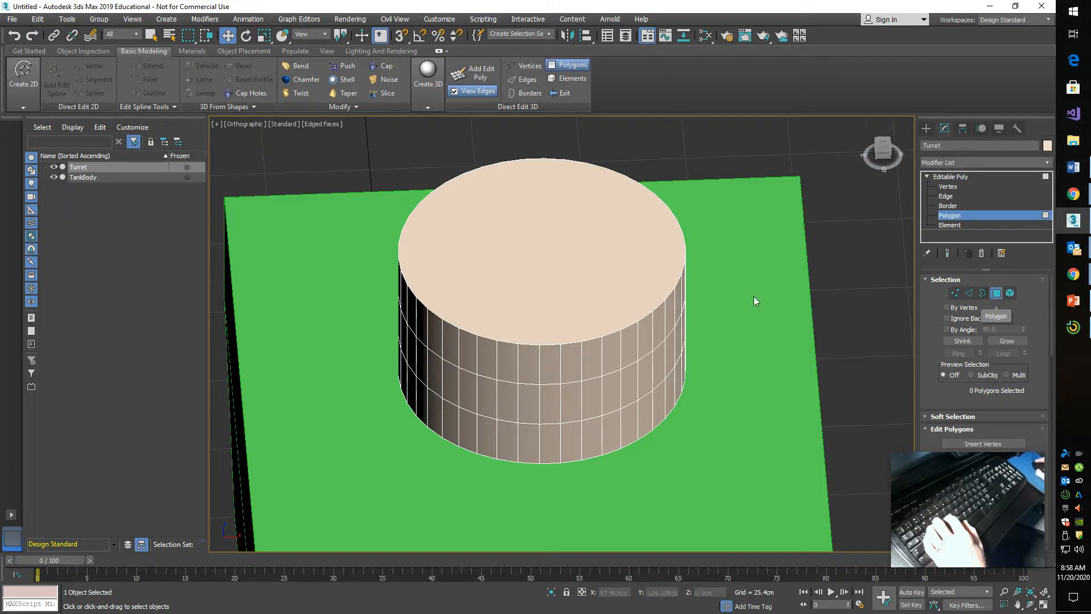
click(547, 270)
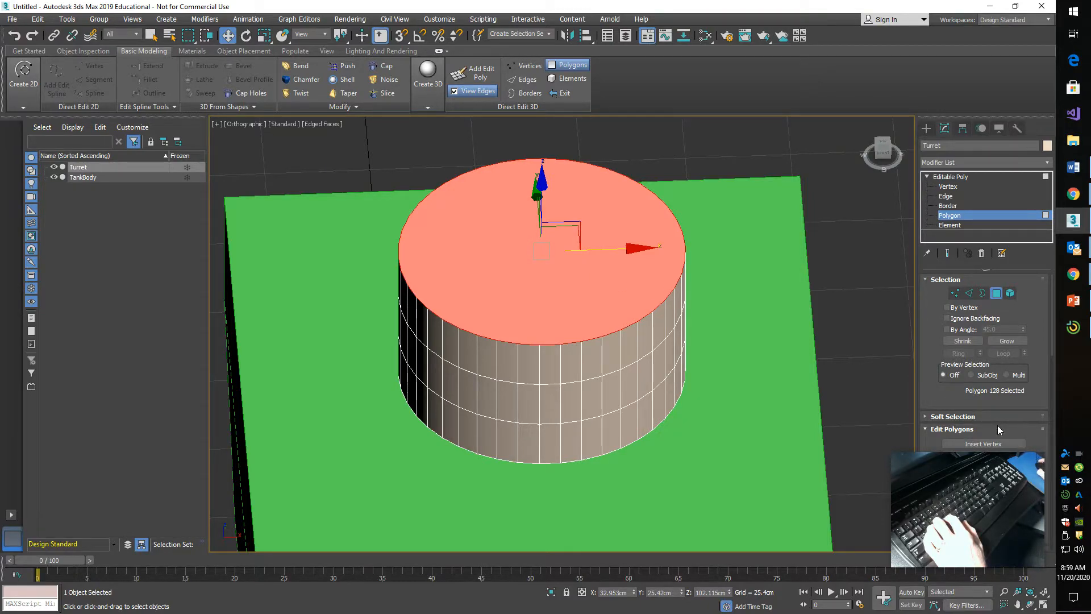
- Switch to PowerPoint, read the tank slides on bevelling the turret's raised opening and hole, and return to 3ds Max
mouse_move(980, 481)
right_click(476, 236)
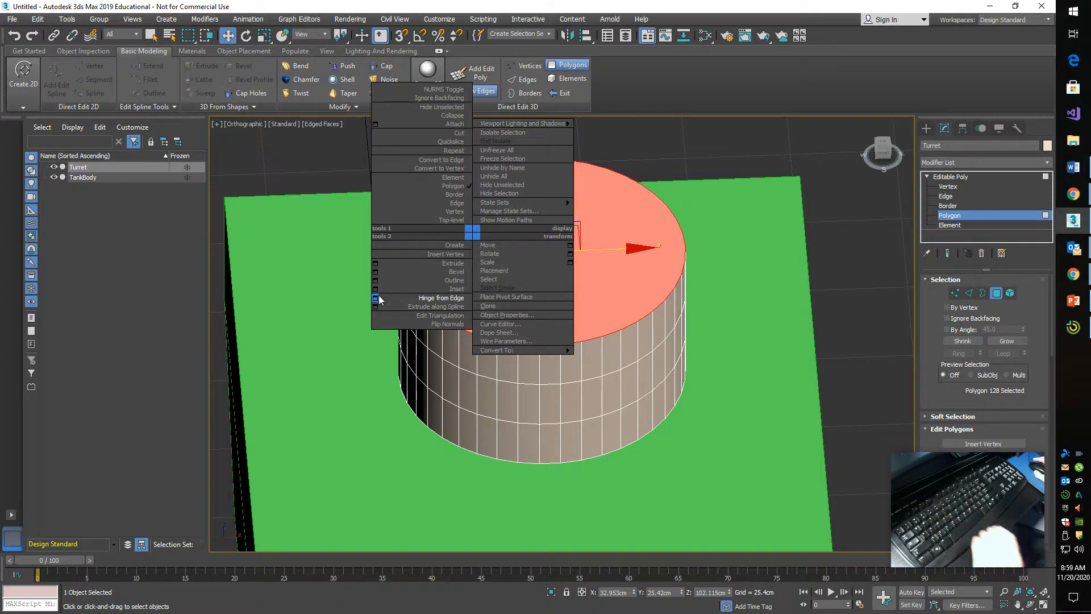
key(alt+Tab)
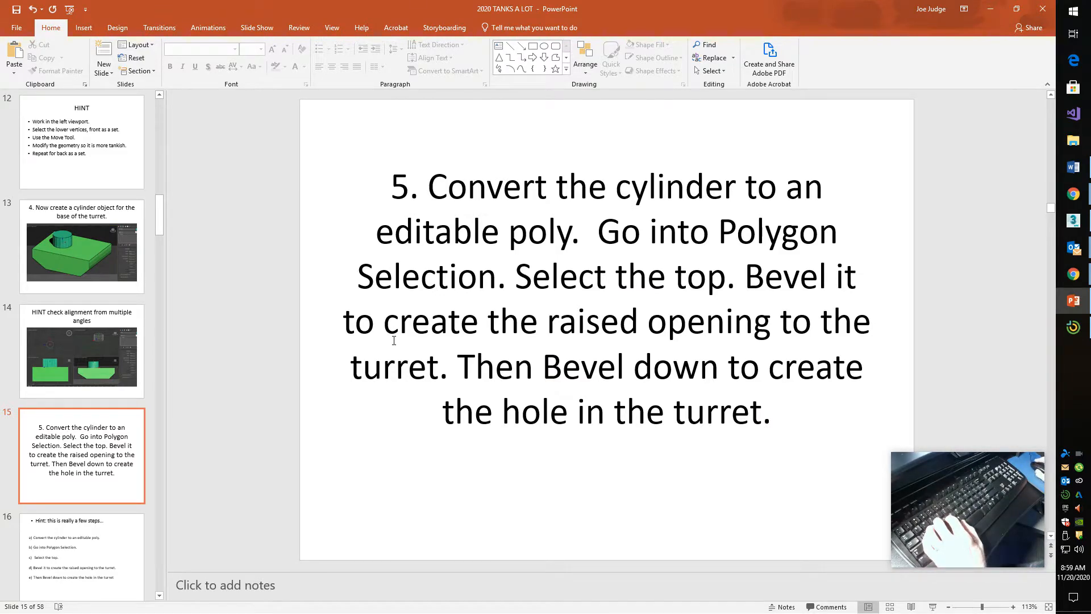
drag(605, 241, 826, 373)
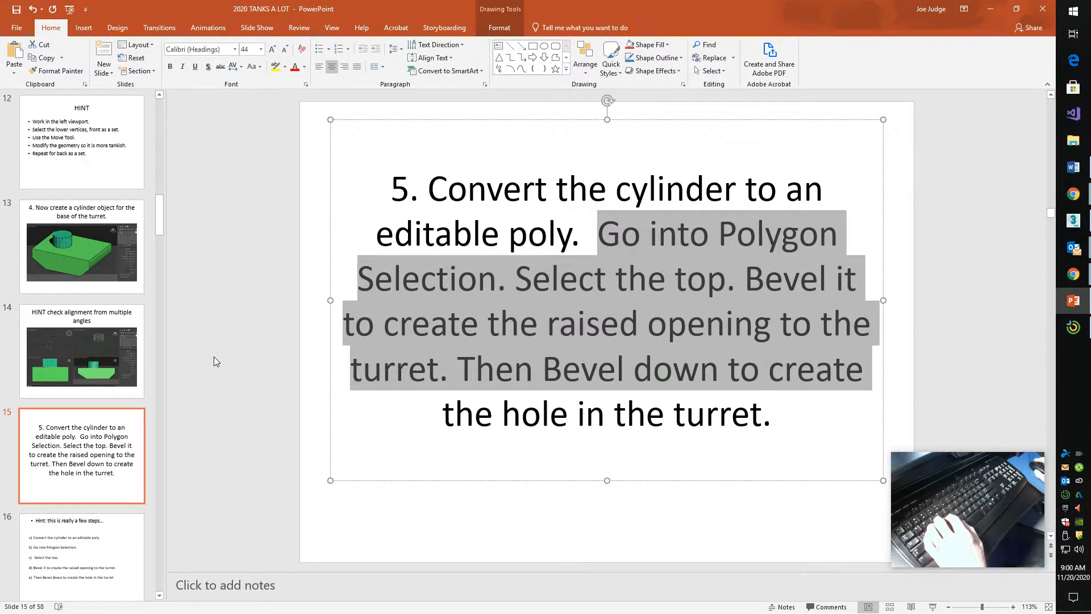
key(Page_Down)
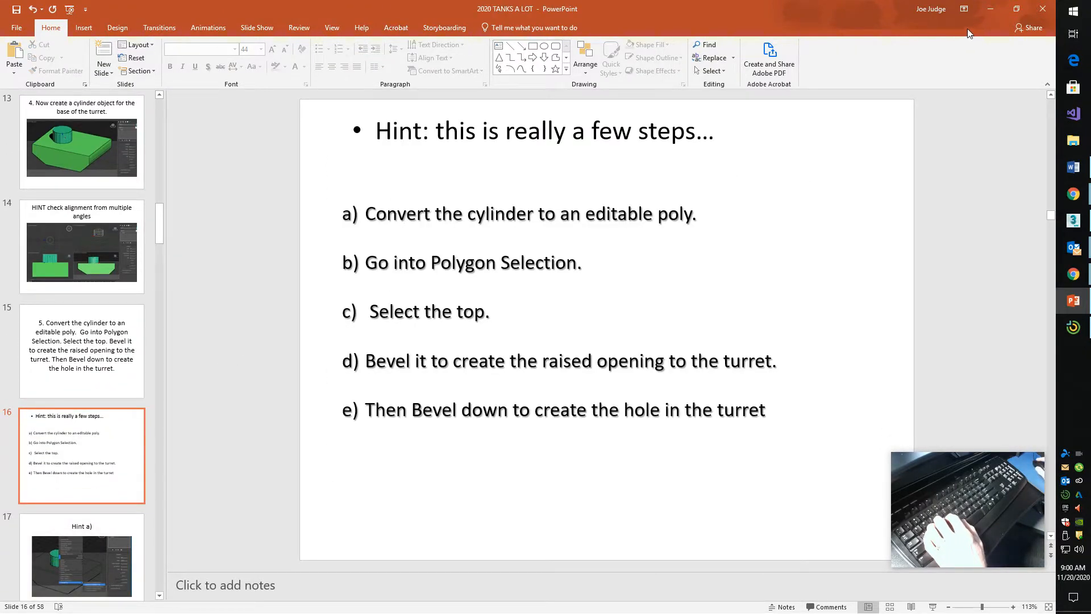
key(alt+Tab)
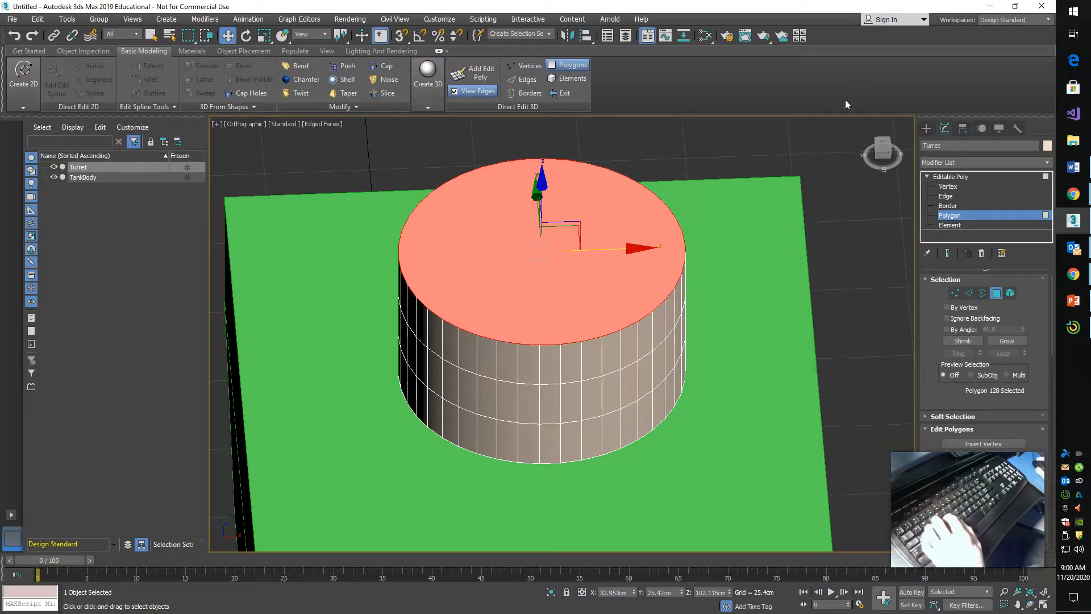
- Bevel the Turret's top polygon upward once with a height of about 15.9 cm and an outline of about -7.3 cm
right_click(554, 248)
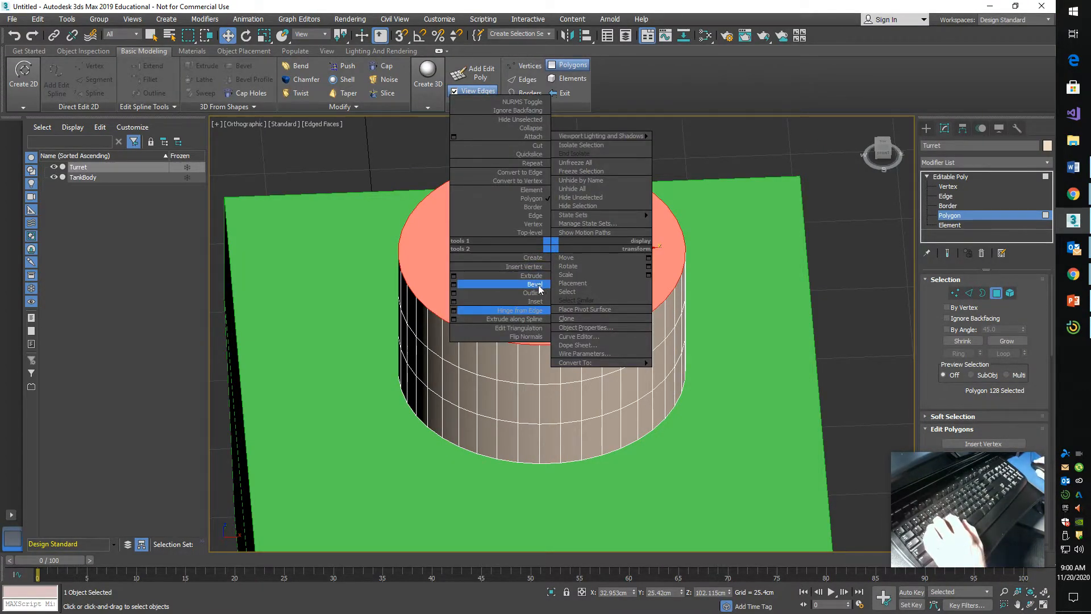
click(454, 285)
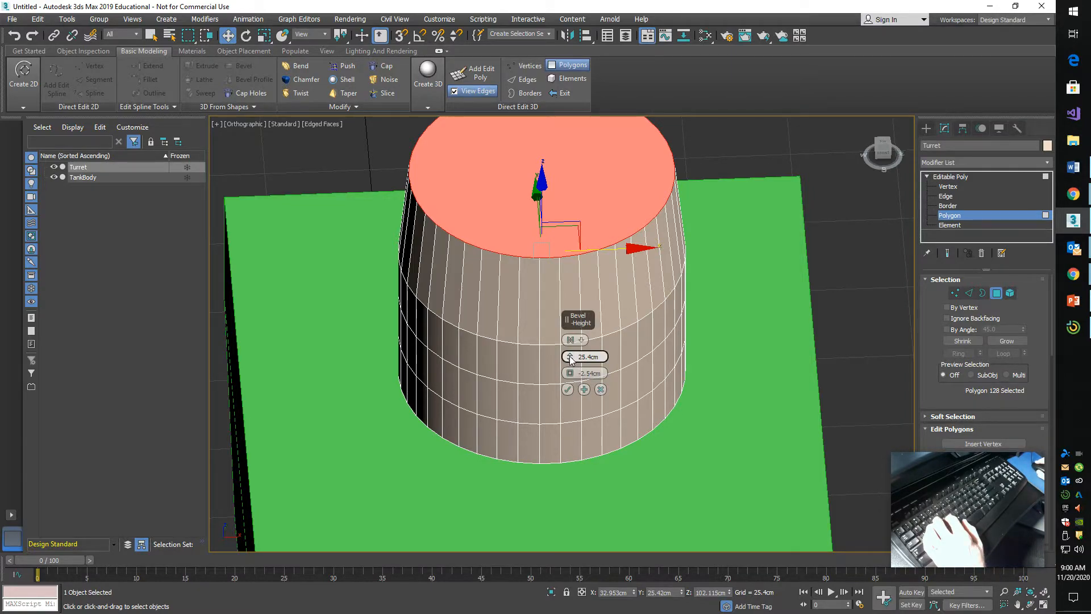
drag(571, 364, 567, 389)
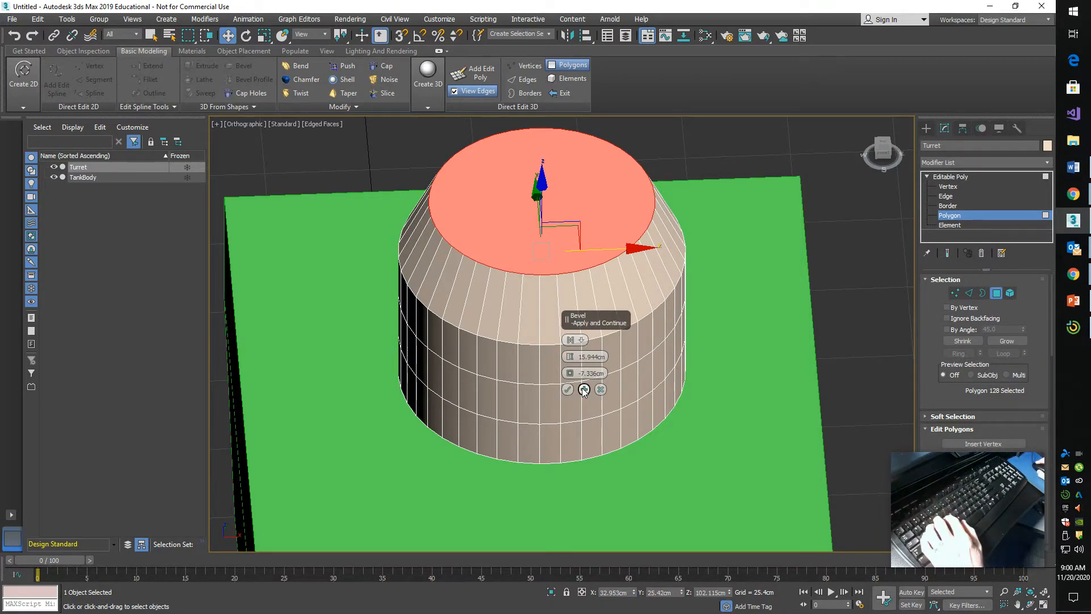
click(584, 390)
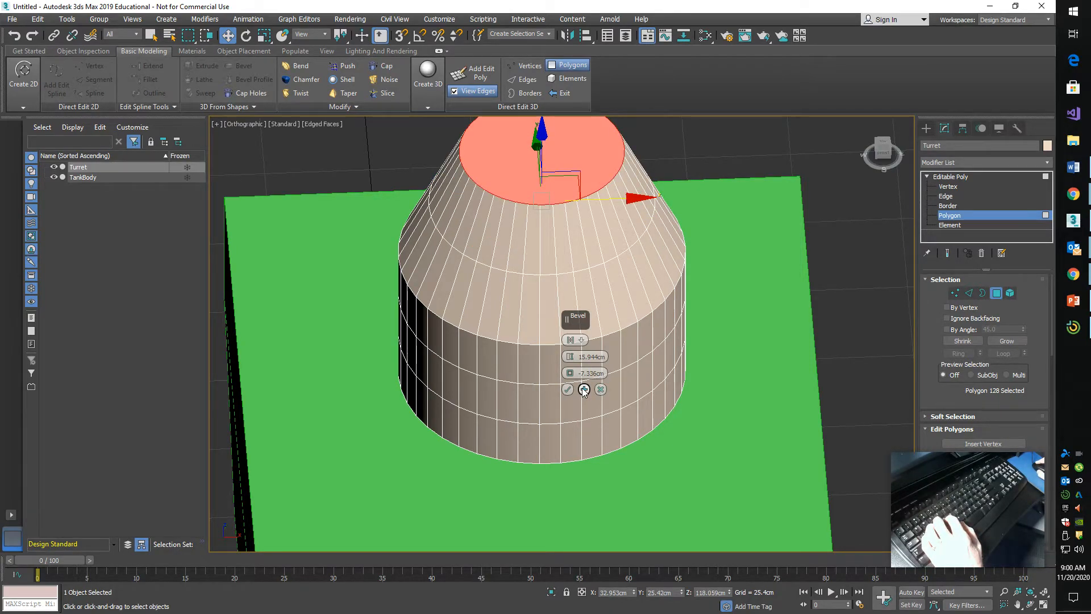
click(600, 390)
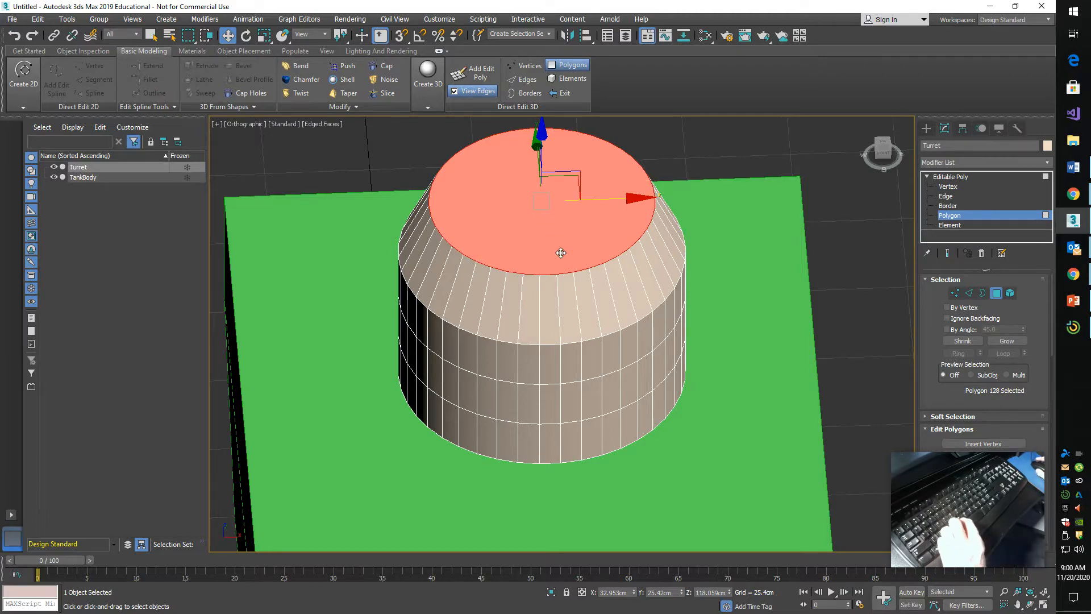
- Bevel the top polygon down into the Turret with a height of about -37.1 cm and an outline of about -6 cm
right_click(523, 207)
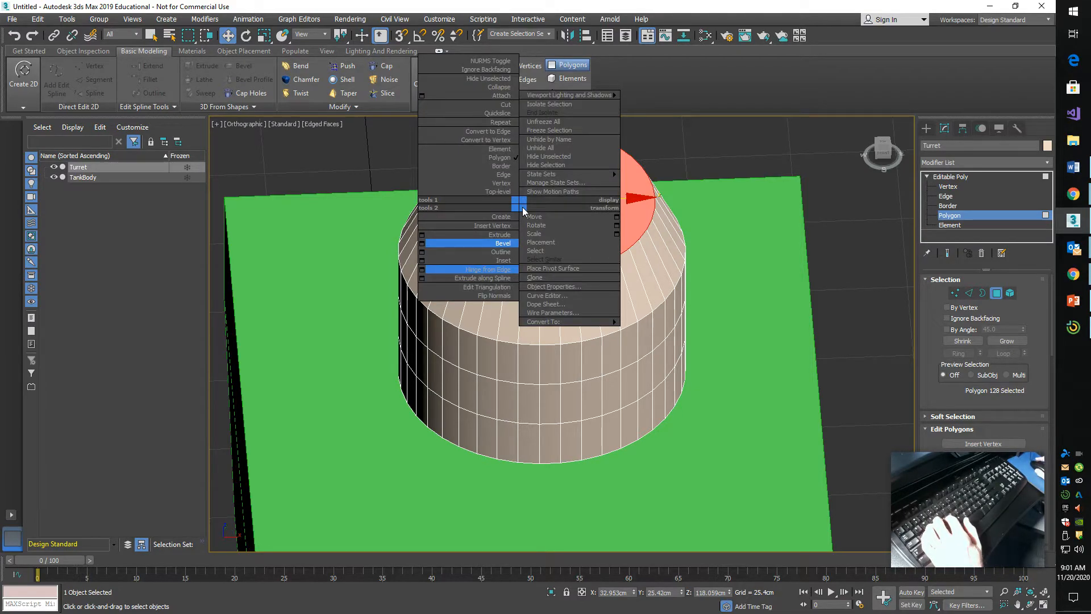
click(421, 243)
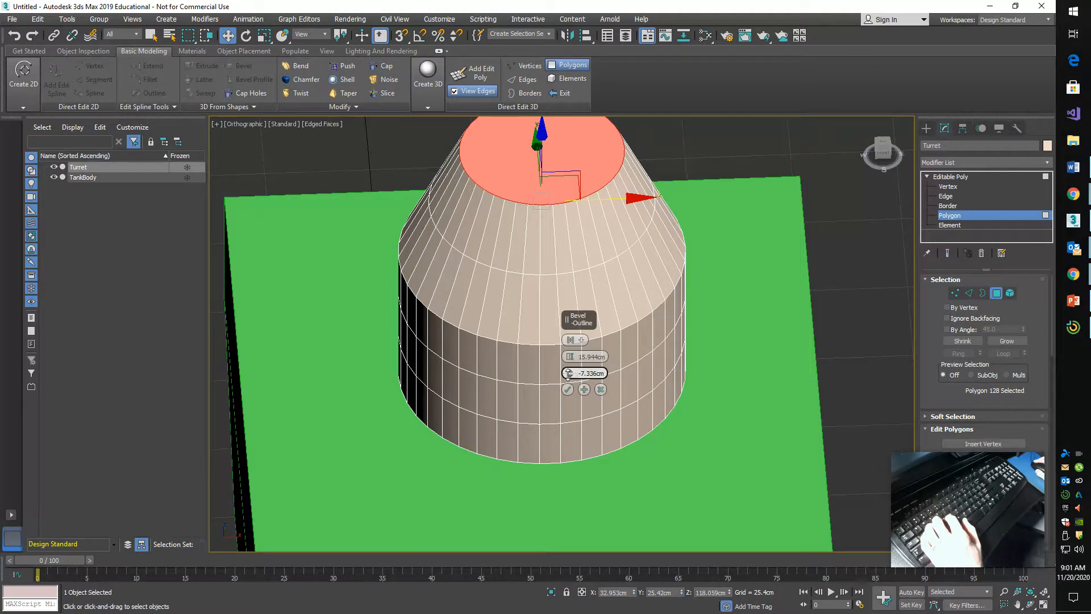
drag(569, 375, 569, 370)
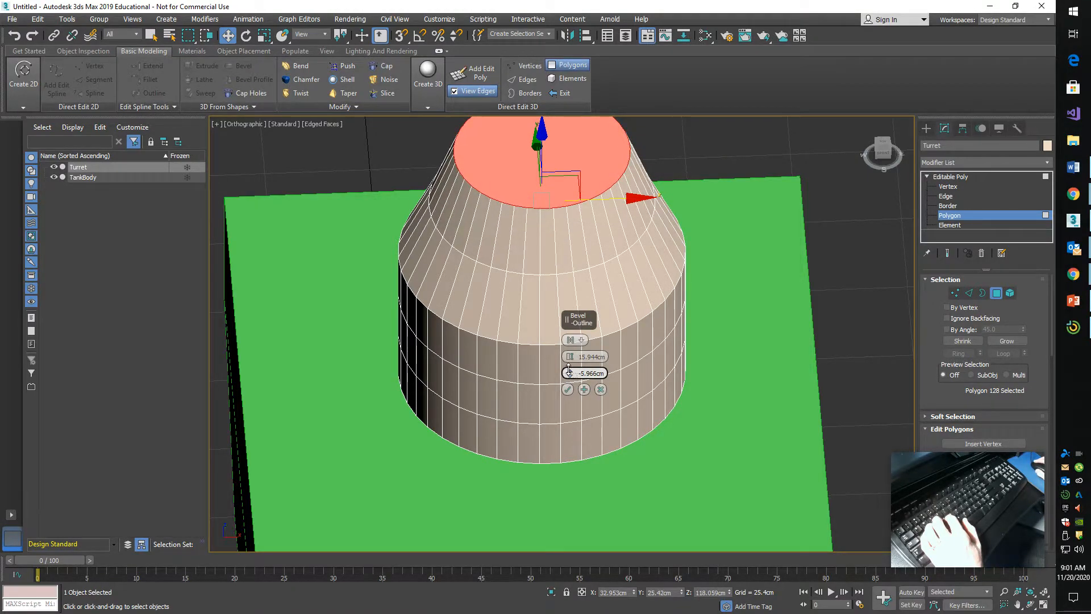
drag(569, 364, 559, 557)
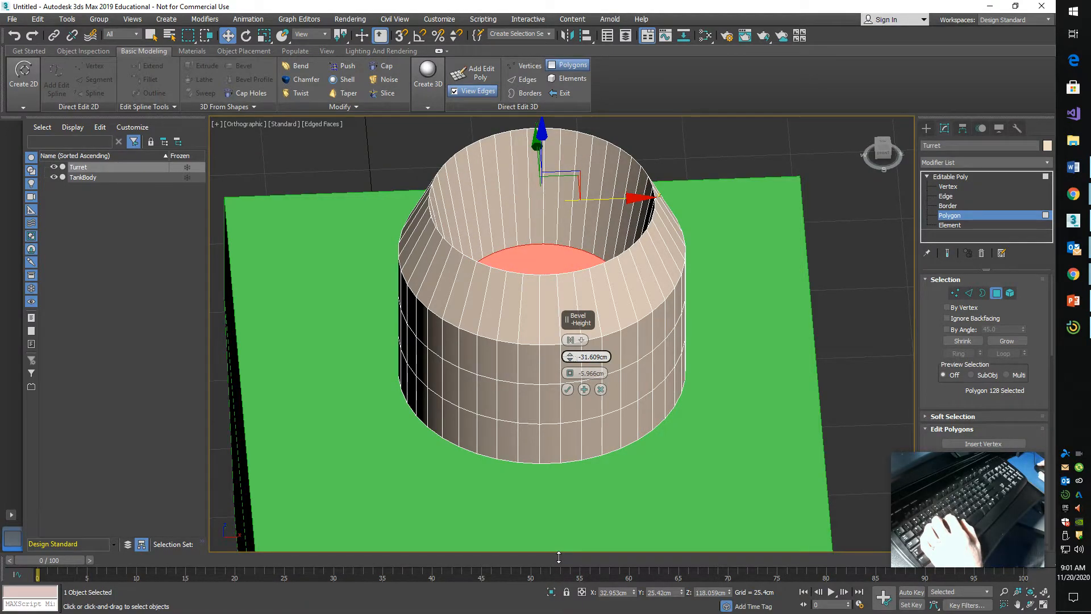
drag(559, 557, 565, 578)
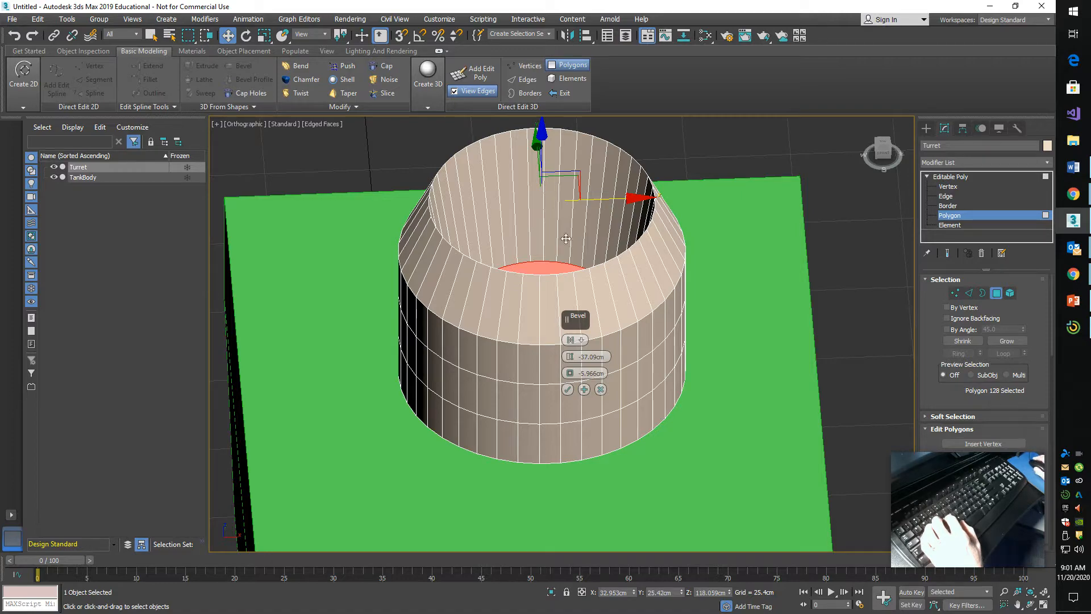
click(568, 389)
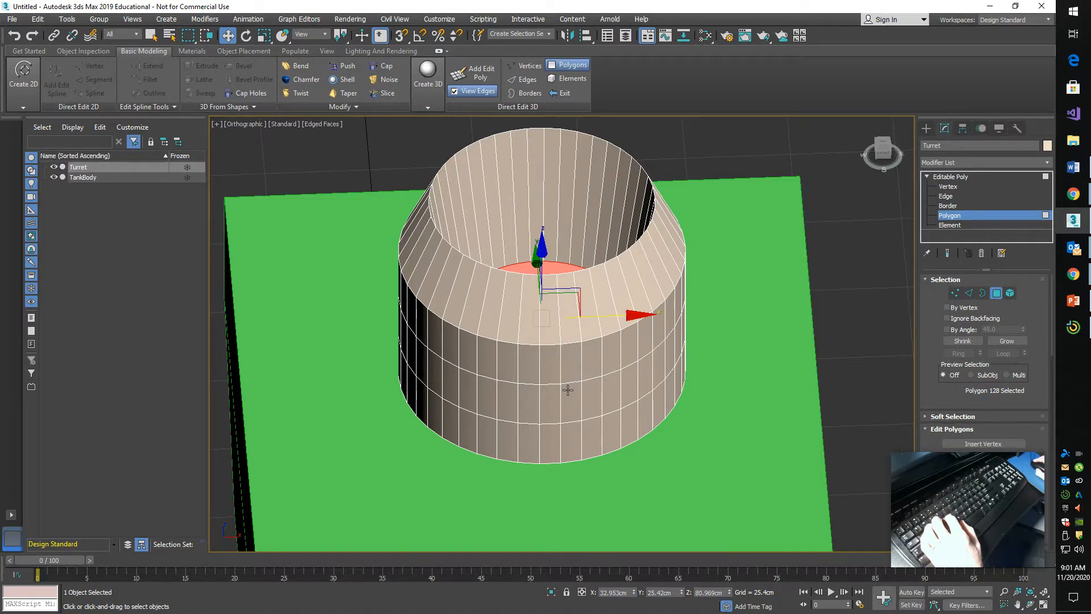
- Set the viewport display to Hidden Line with edged faces and look at the hollowed Turret from the side
mouse_move(881, 154)
mouse_down()
mouse_move(901, 161)
mouse_move(224, 161)
mouse_move(269, 128)
mouse_move(278, 531)
mouse_move(282, 119)
mouse_move(272, 175)
mouse_move(265, 169)
mouse_move(893, 163)
mouse_up()
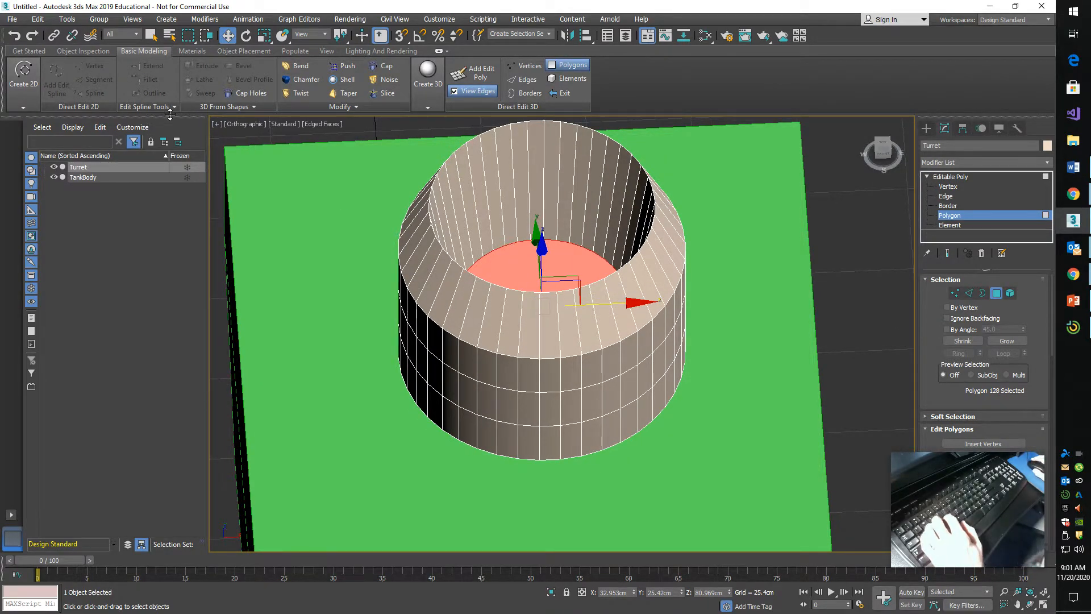
click(314, 124)
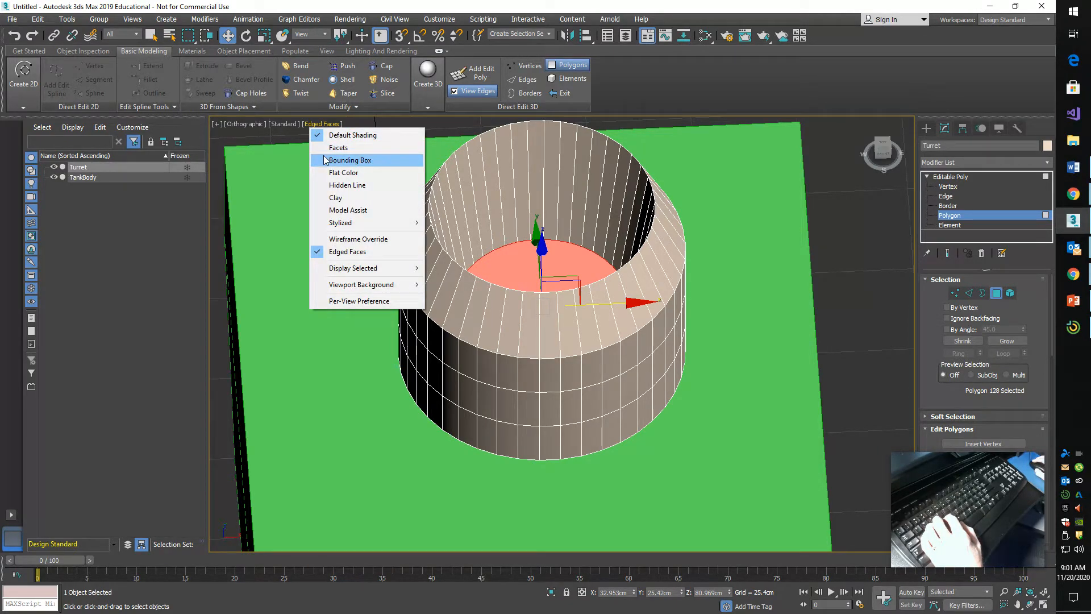
click(336, 186)
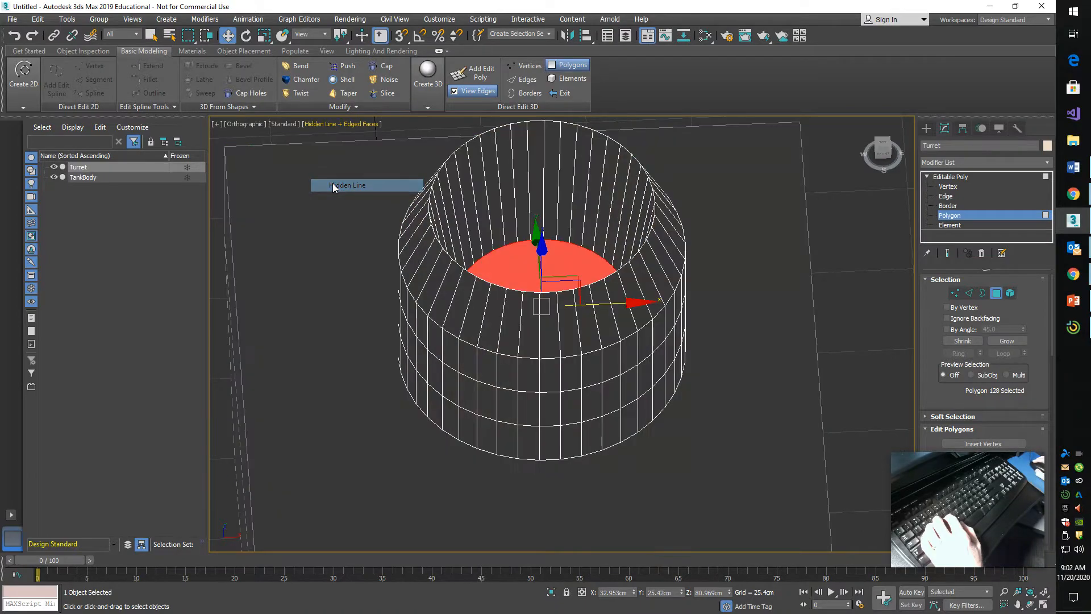
drag(886, 165, 299, 548)
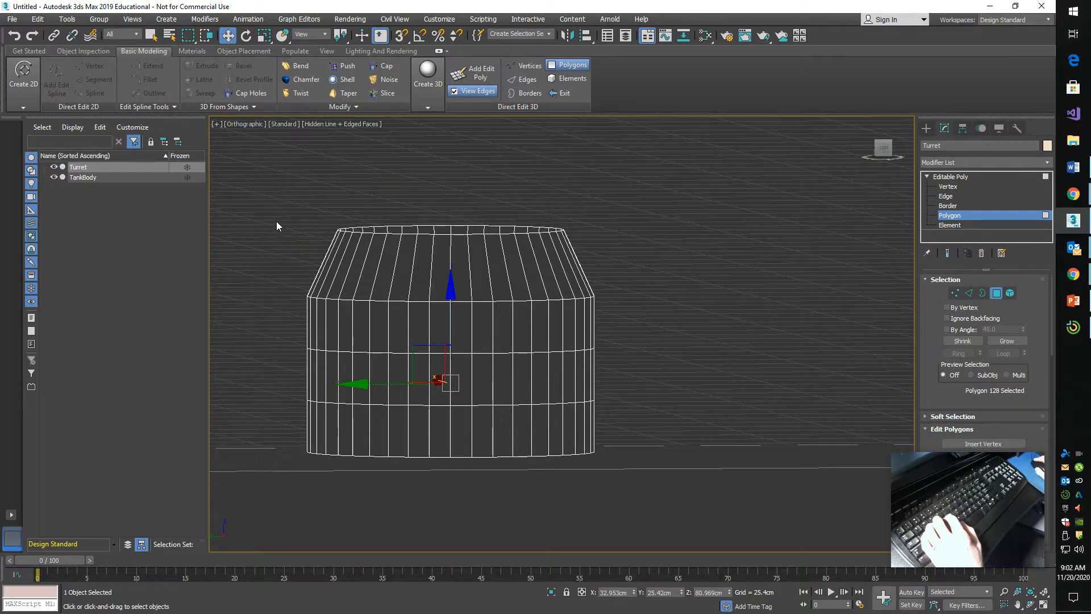
- Return the viewport to Default Shading and align it to the left view of the Turret and TankBody
click(310, 124)
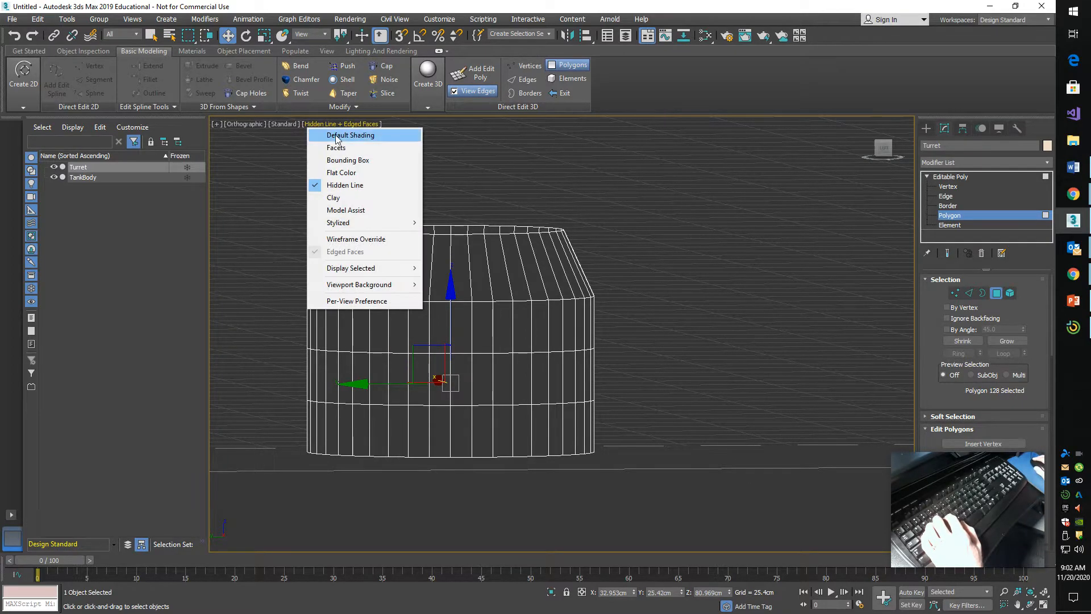
click(343, 135)
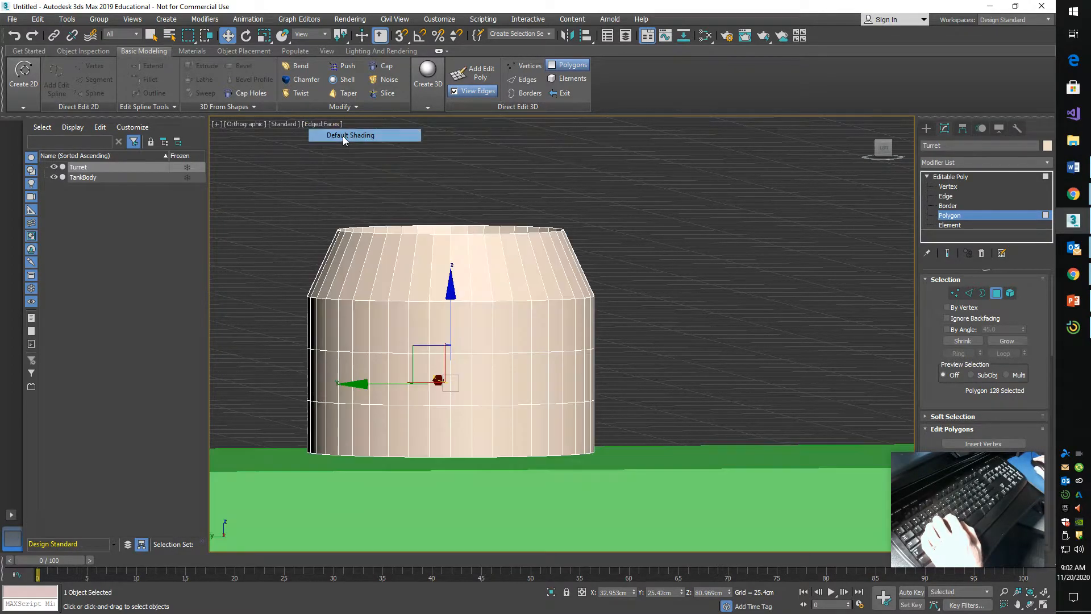
click(884, 153)
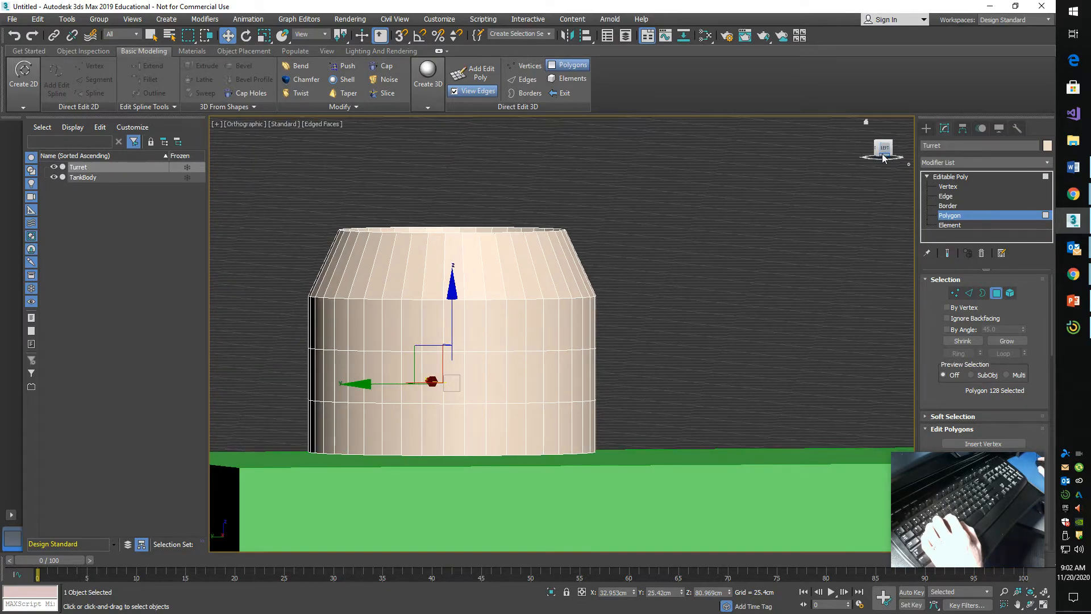
click(883, 147)
scroll(780, 197, down, 2)
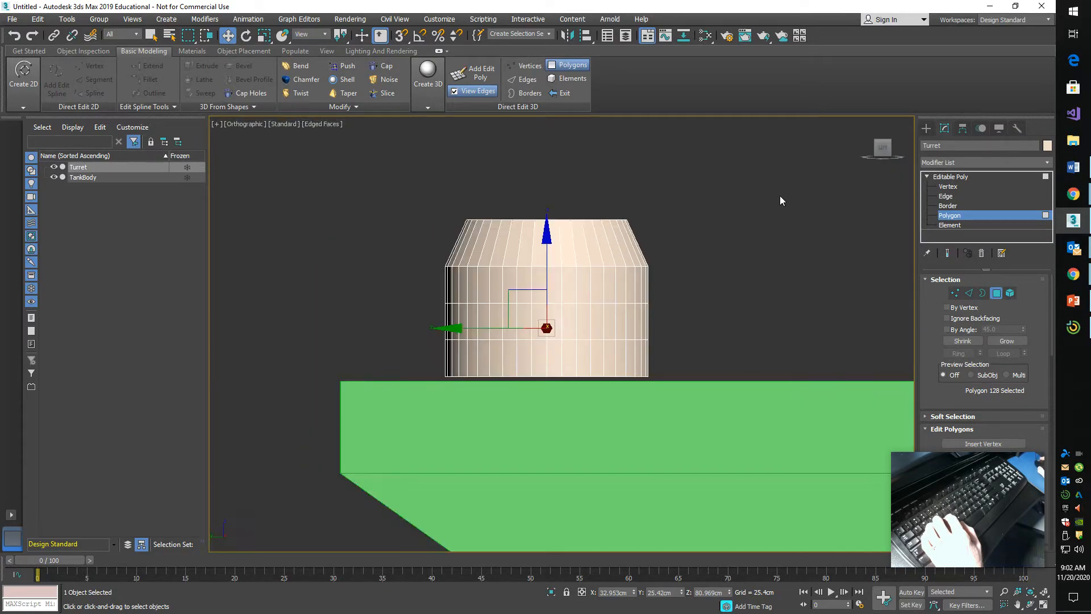
- Lower the bottom polygon of the Turret's hole into the TankBody, to a Z position of about 57.3 cm
drag(547, 247, 547, 275)
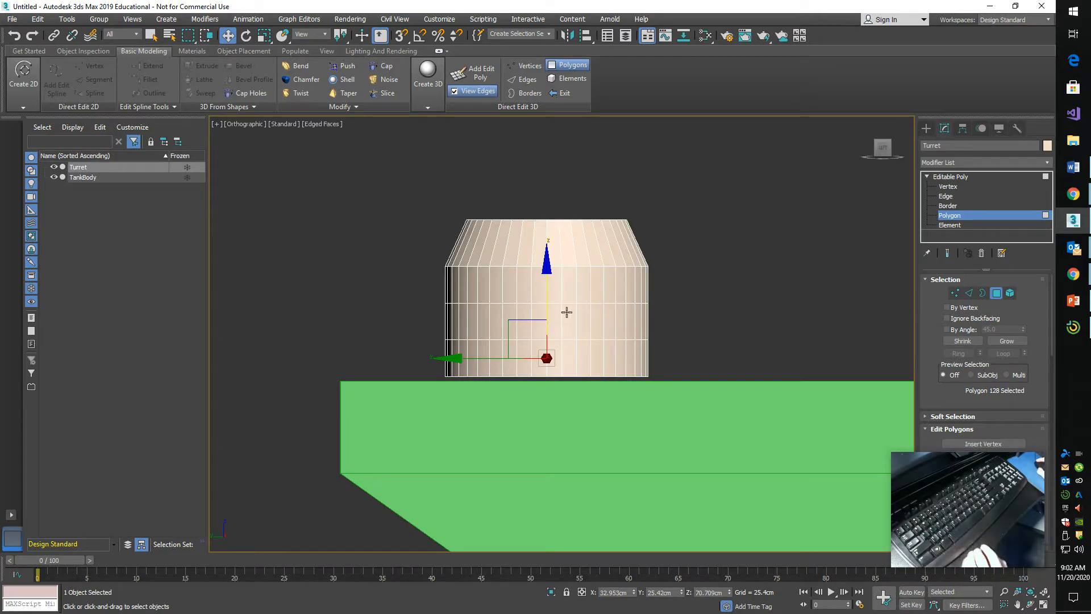
drag(547, 282, 547, 317)
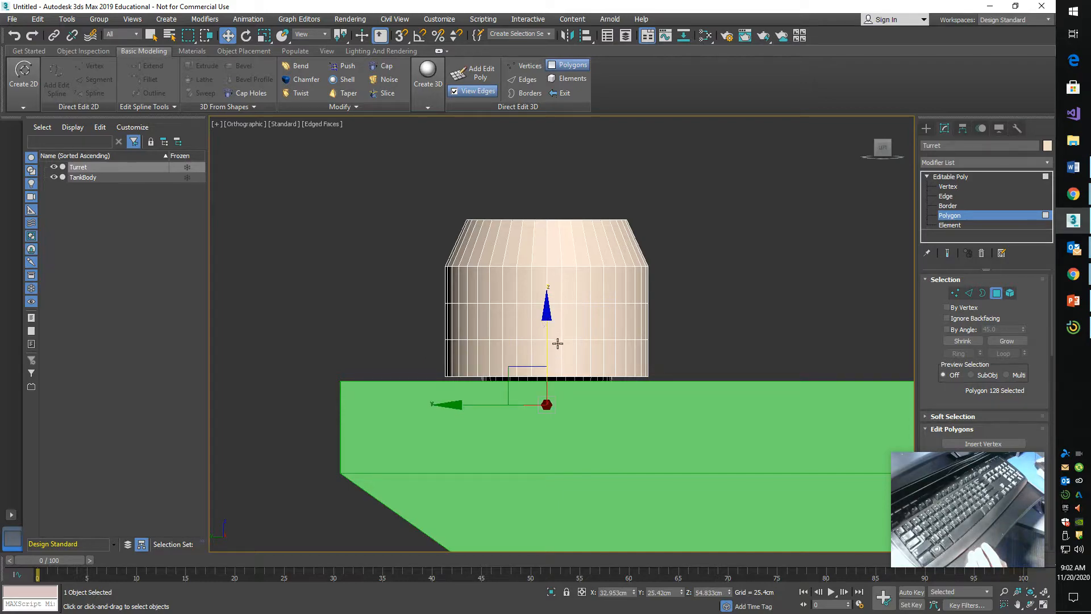
scroll(565, 355, up, 2)
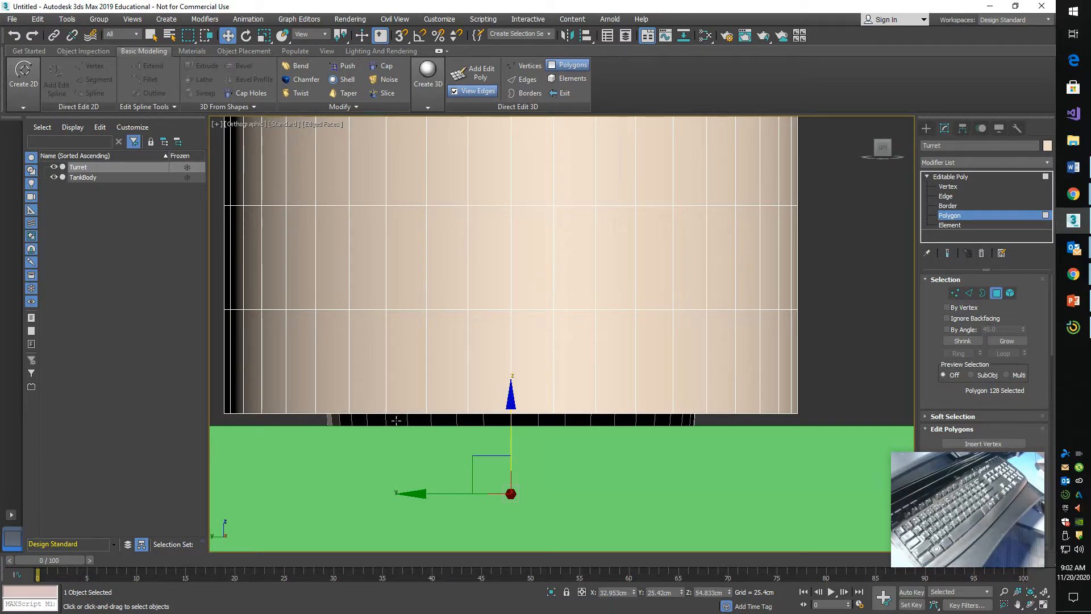
drag(510, 407, 502, 367)
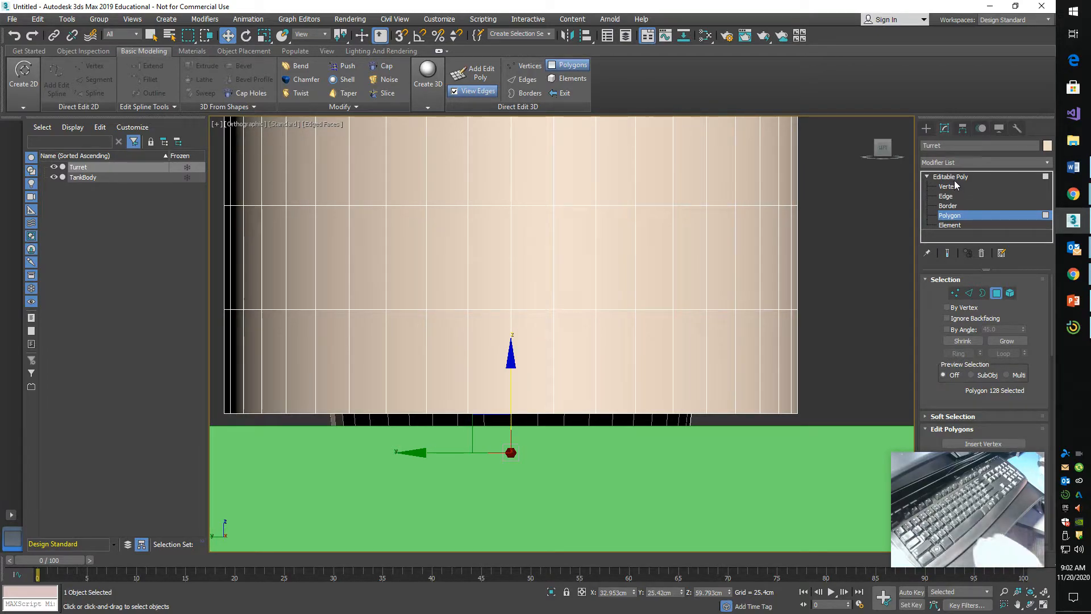
click(966, 226)
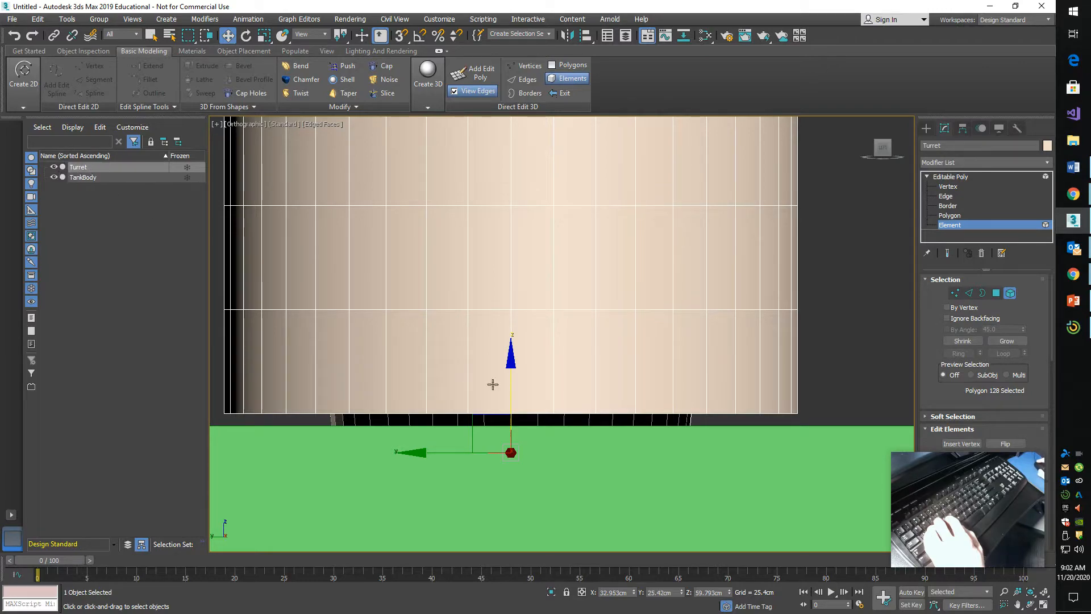
mouse_move(512, 361)
mouse_down()
mouse_move(511, 370)
mouse_move(510, 358)
mouse_up()
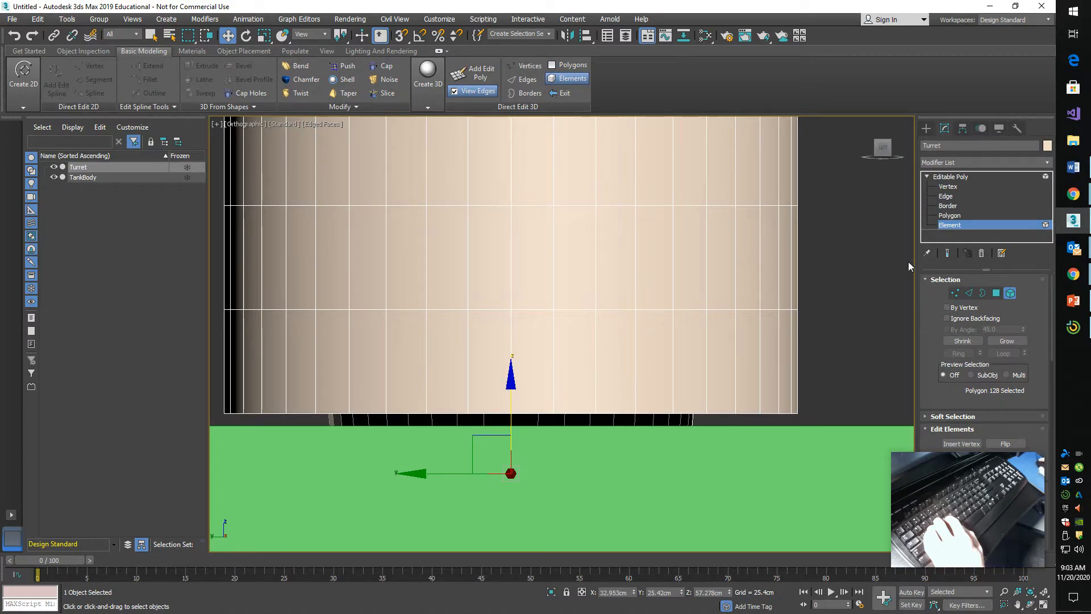
- Move the whole Turret down to a Z of about 62.97 cm so its base rests on the TankBody, then deselect it
click(960, 176)
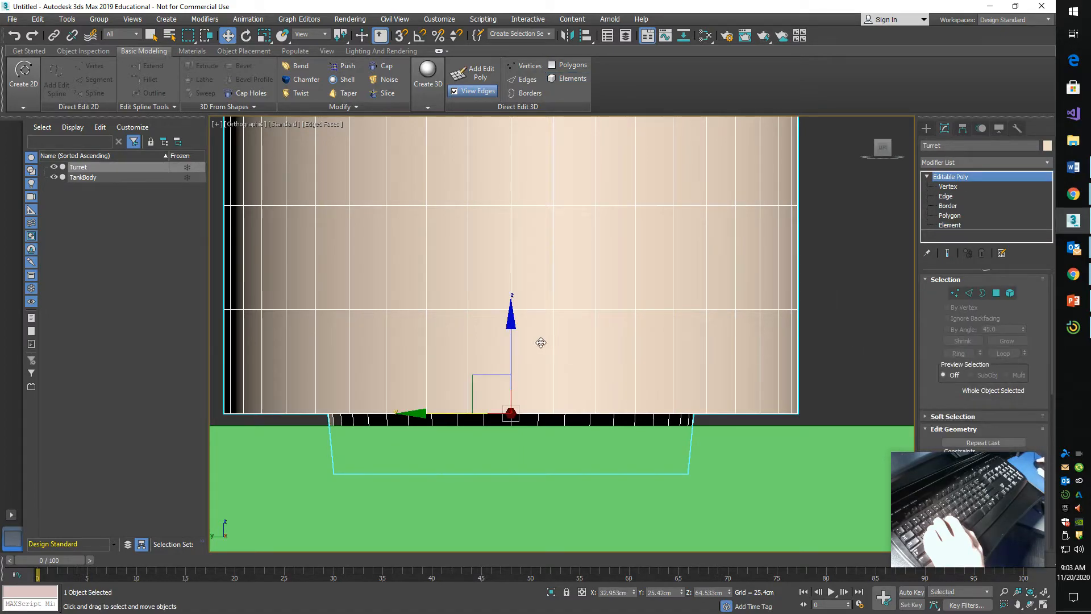
drag(510, 323, 511, 336)
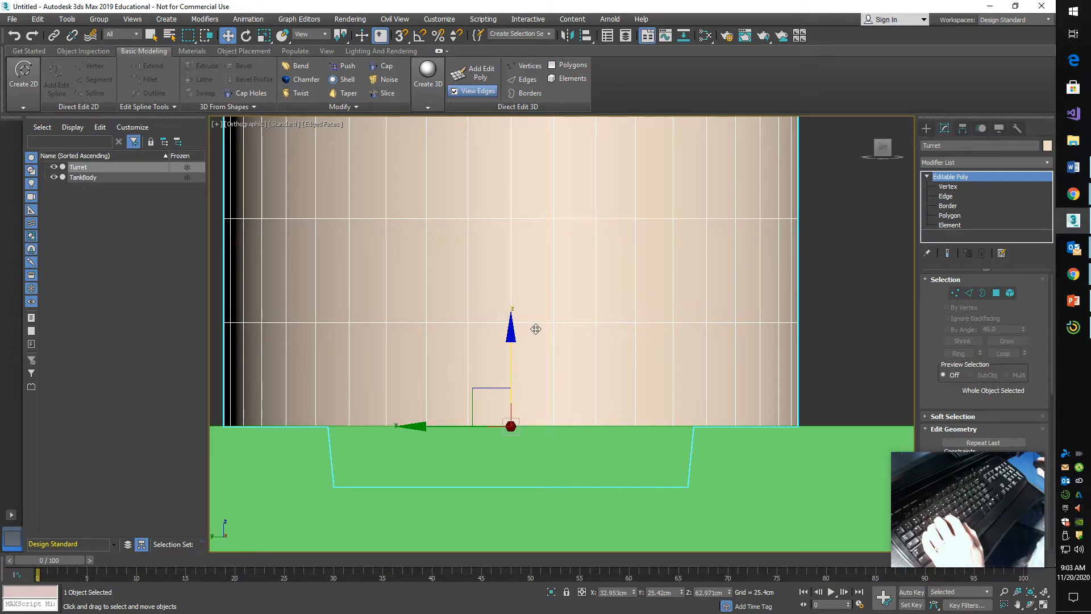
scroll(507, 357, down, 3)
scroll(507, 357, down, 5)
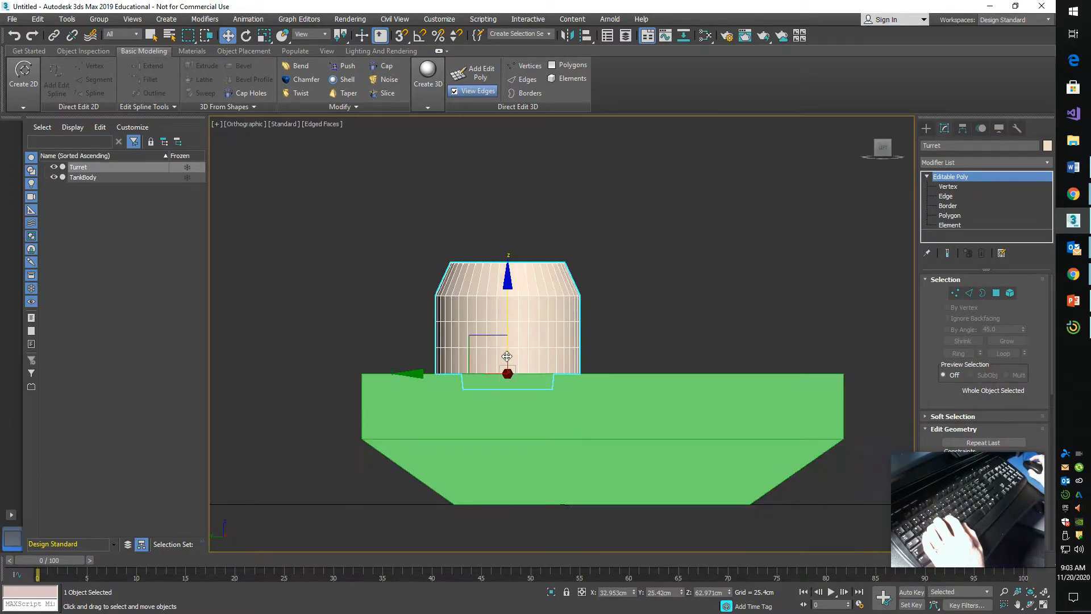
click(640, 306)
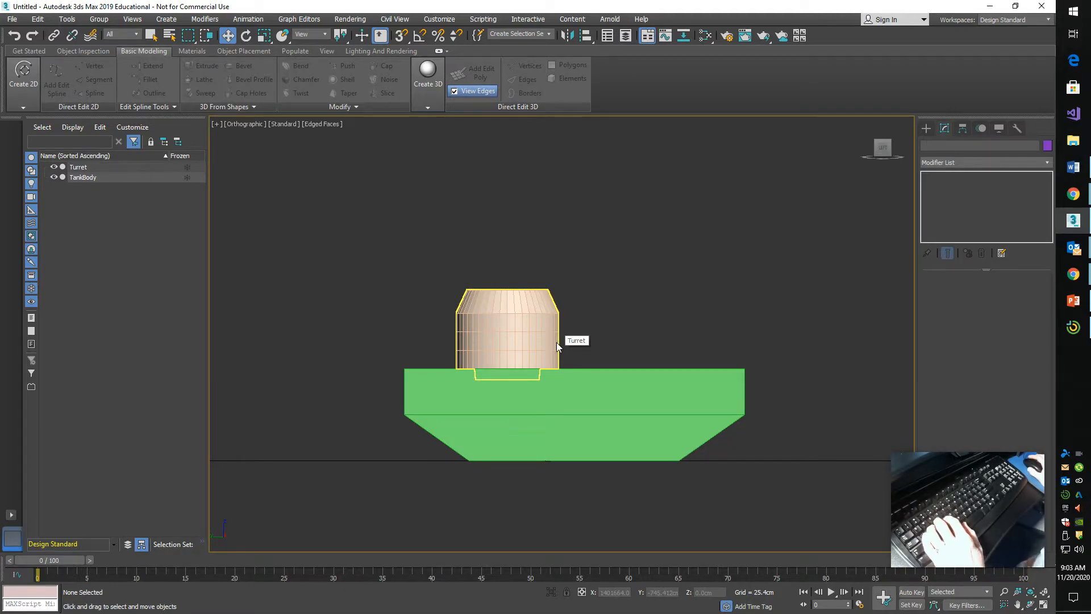
- Switch to PowerPoint, review the turret bevel hints, the smoothing groups slide and the barrel slide, and return to 3ds Max
key(alt+Tab)
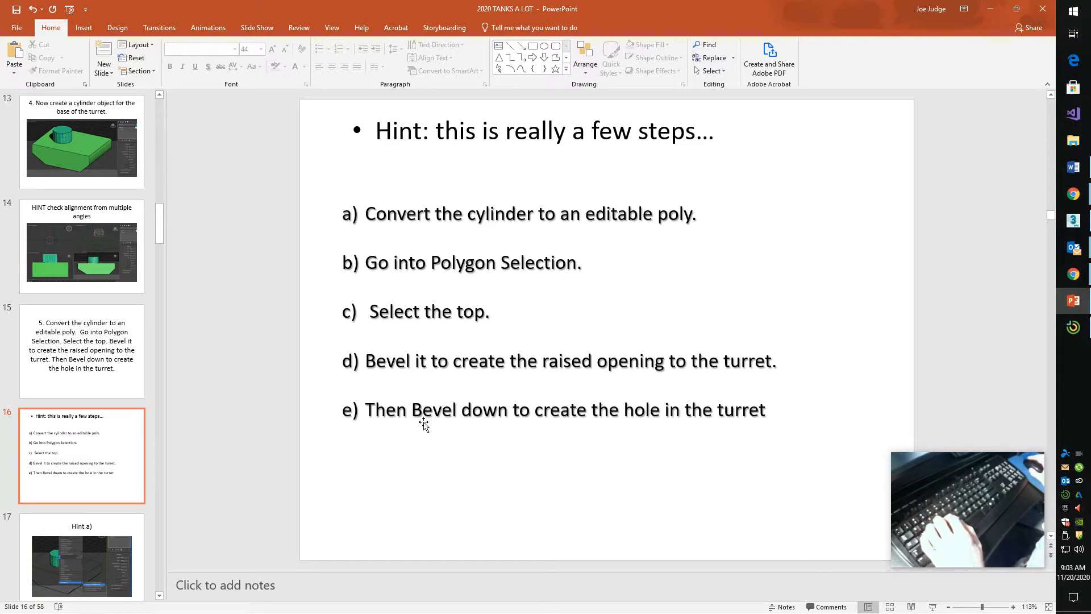
key(Page_Down)
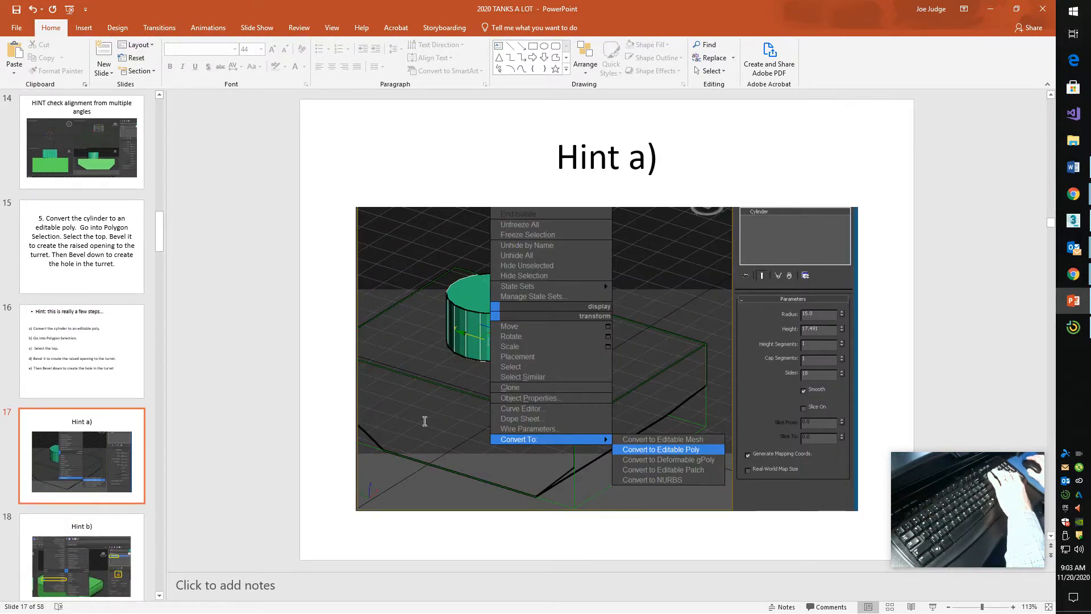
key(Page_Down)
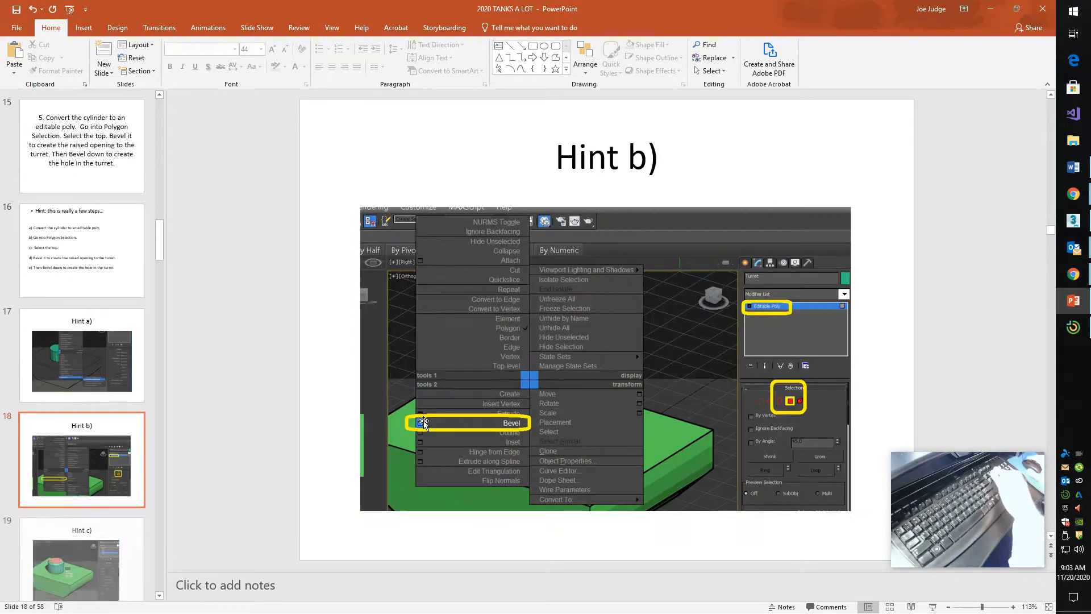
key(Page_Down)
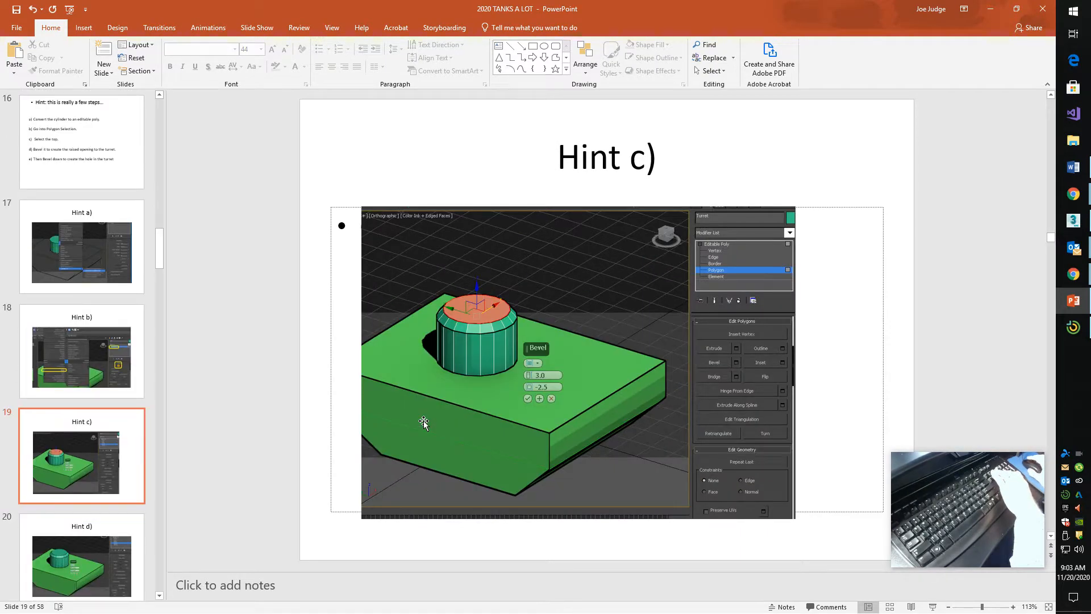
key(Page_Down)
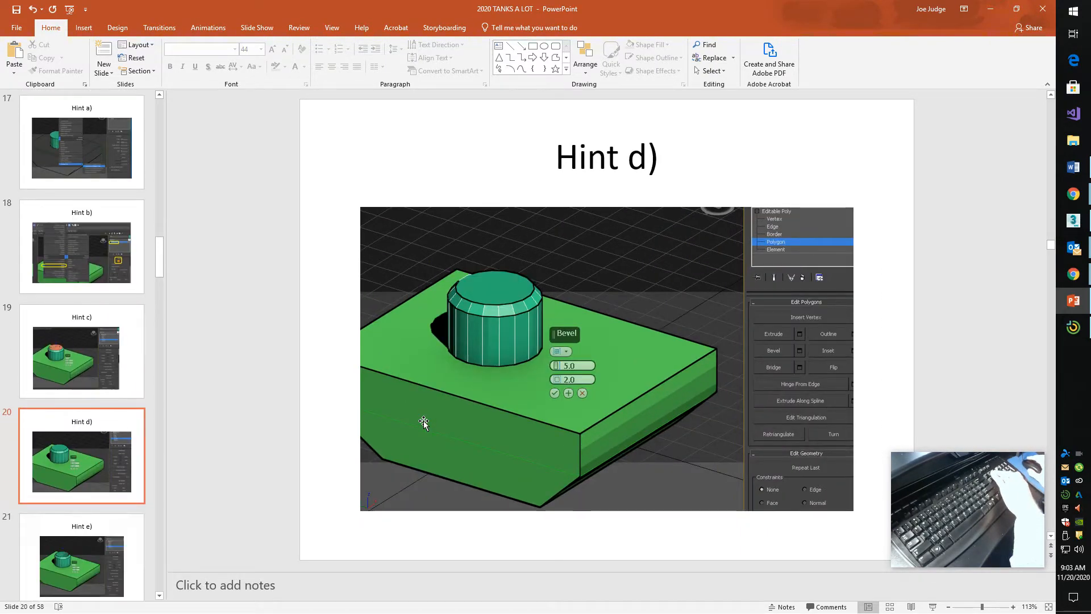
key(Page_Down)
key(Page_Down)
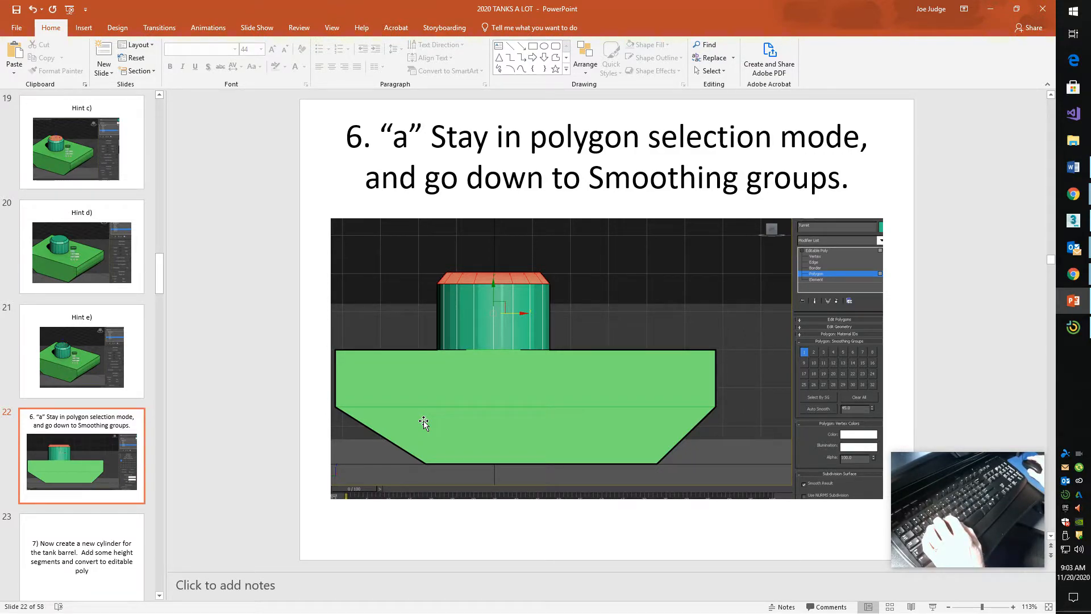
key(Page_Down)
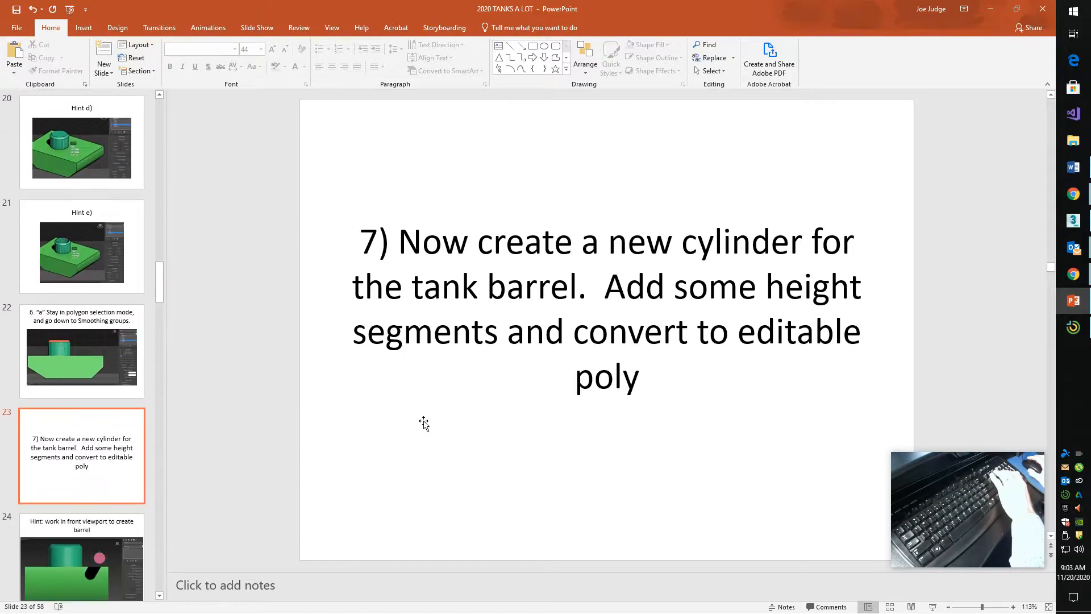
key(Page_Up)
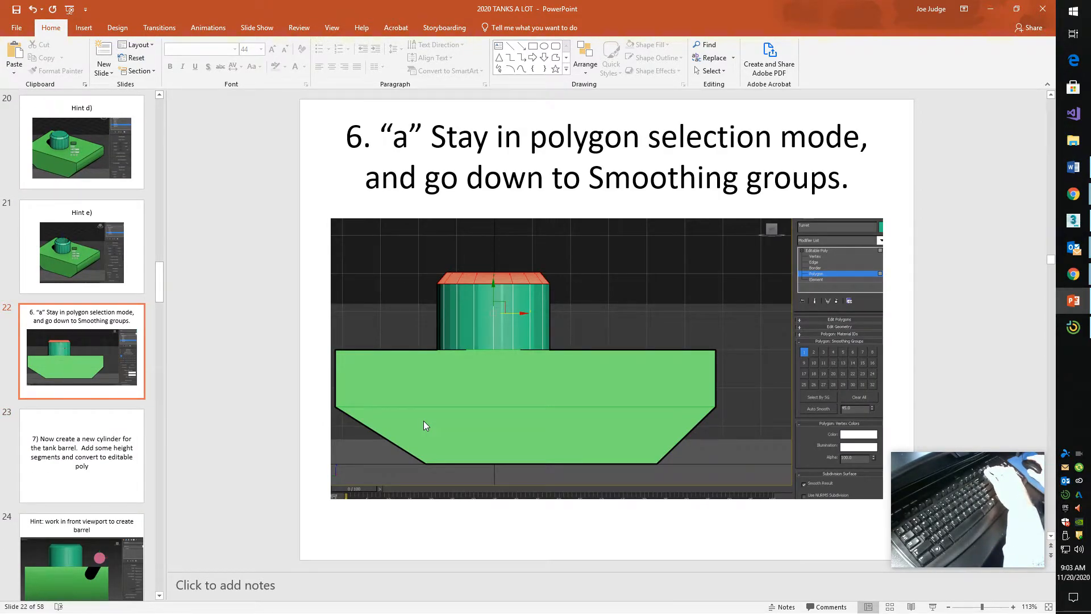
key(Page_Up)
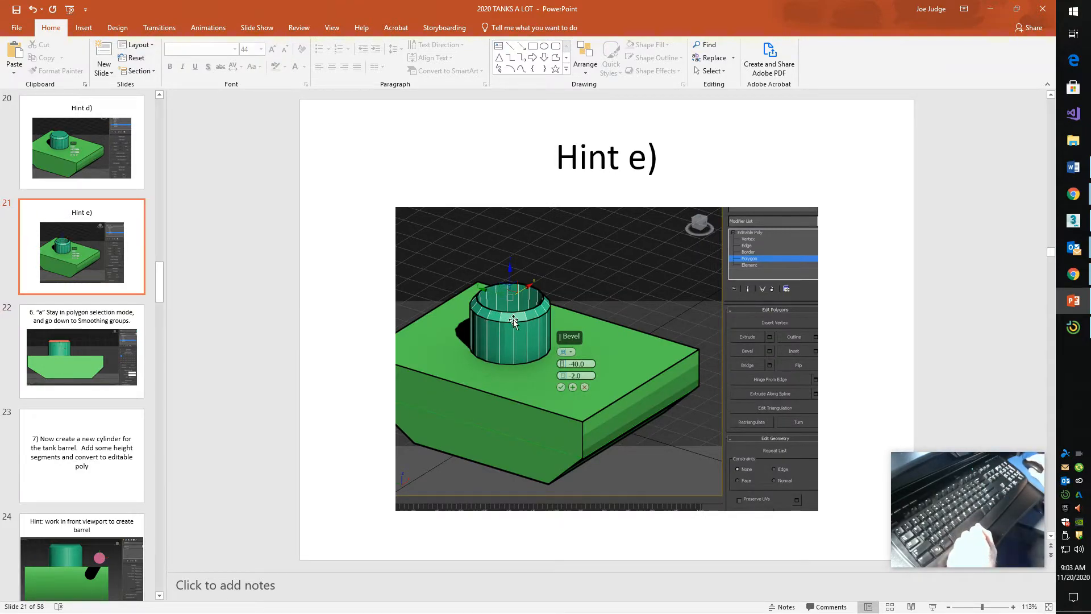
key(alt+Tab)
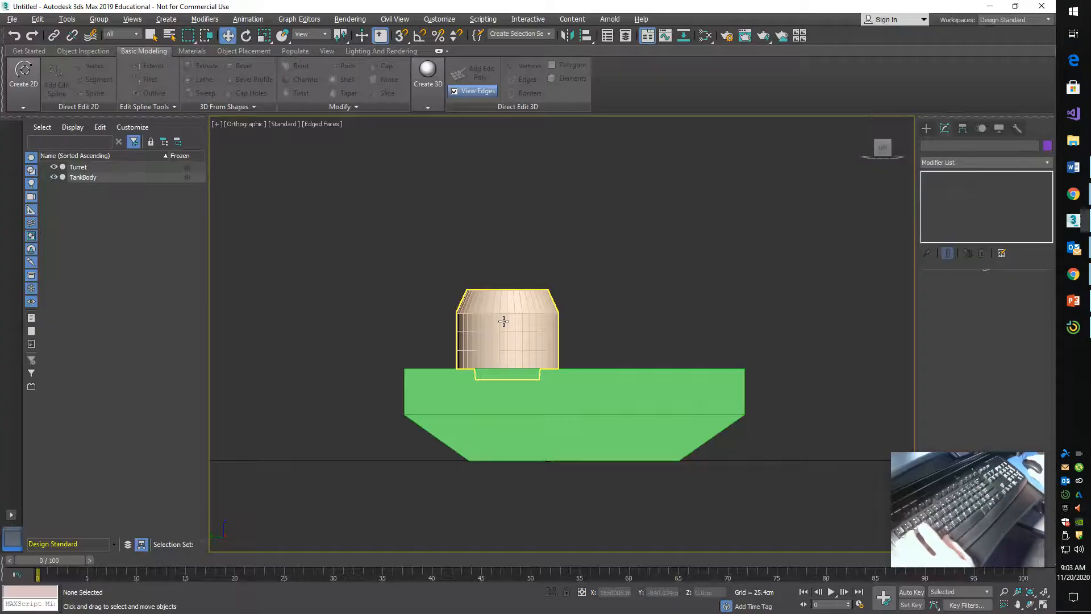
- Hide the viewport grid and look into the Turret's opening from above
mouse_move(882, 153)
mouse_down()
mouse_move(851, 185)
mouse_move(897, 155)
mouse_move(896, 145)
mouse_up()
click(884, 149)
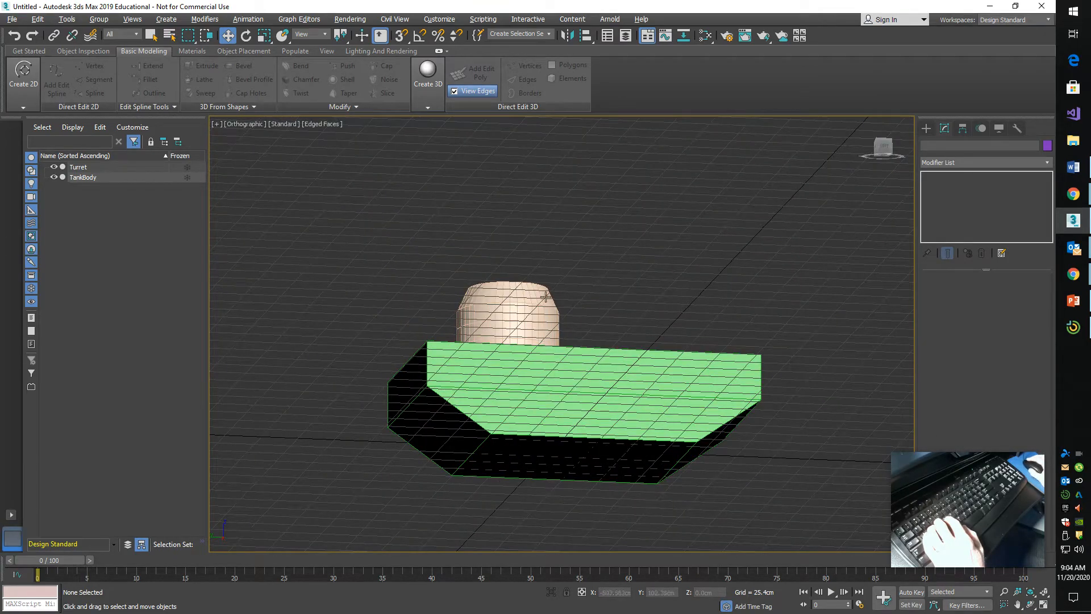
key(g)
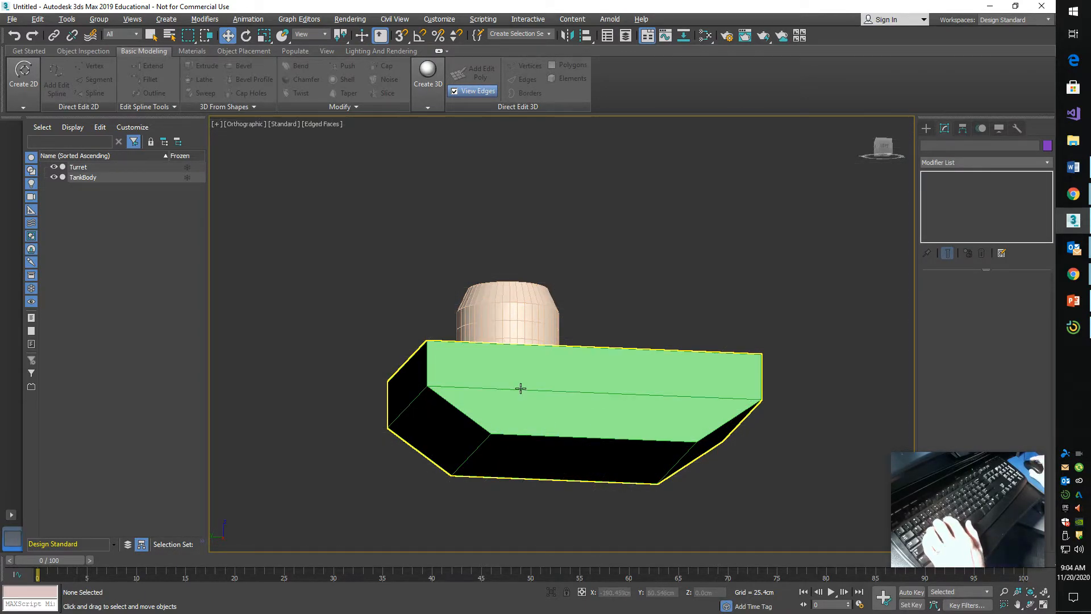
scroll(535, 385, up, 4)
middle_drag(633, 258, 646, 312)
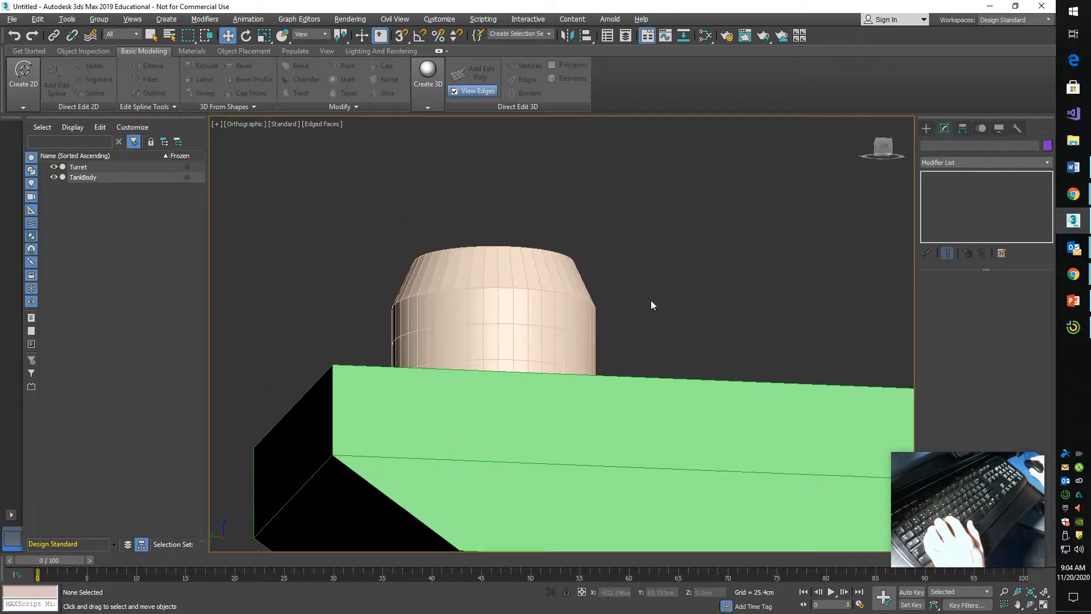
drag(891, 160, 877, 181)
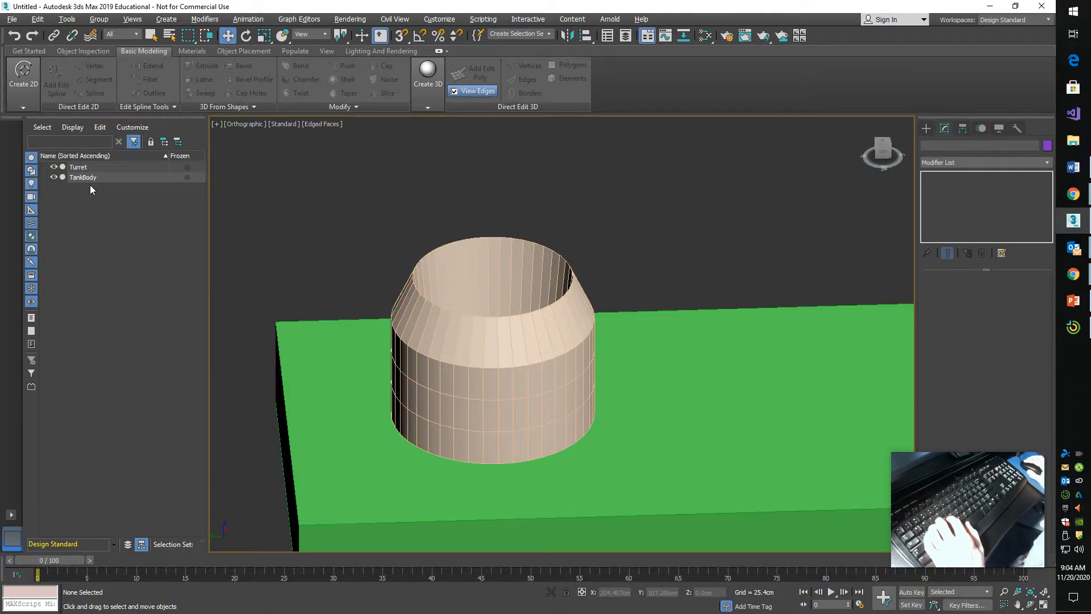
- Select the polygons of the Turret's sloped upper section in Polygon mode from the left view
click(91, 166)
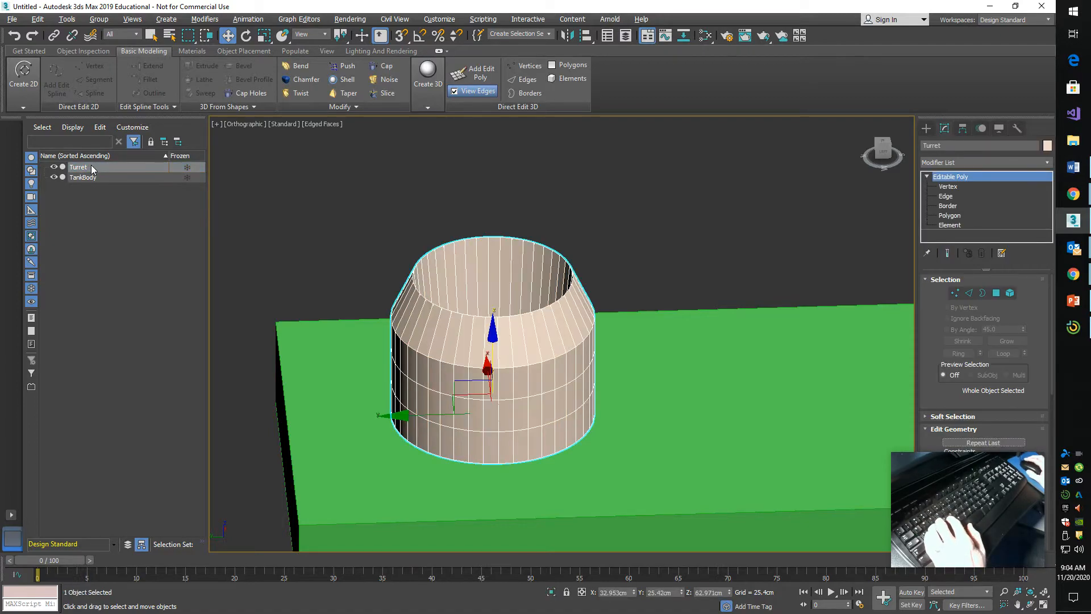
click(950, 216)
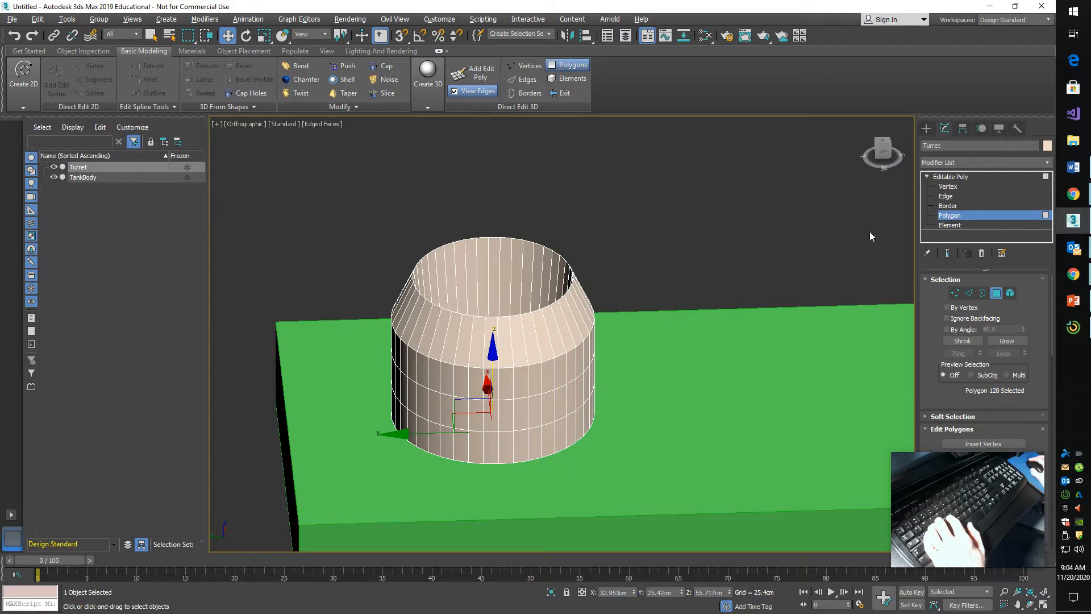
click(888, 159)
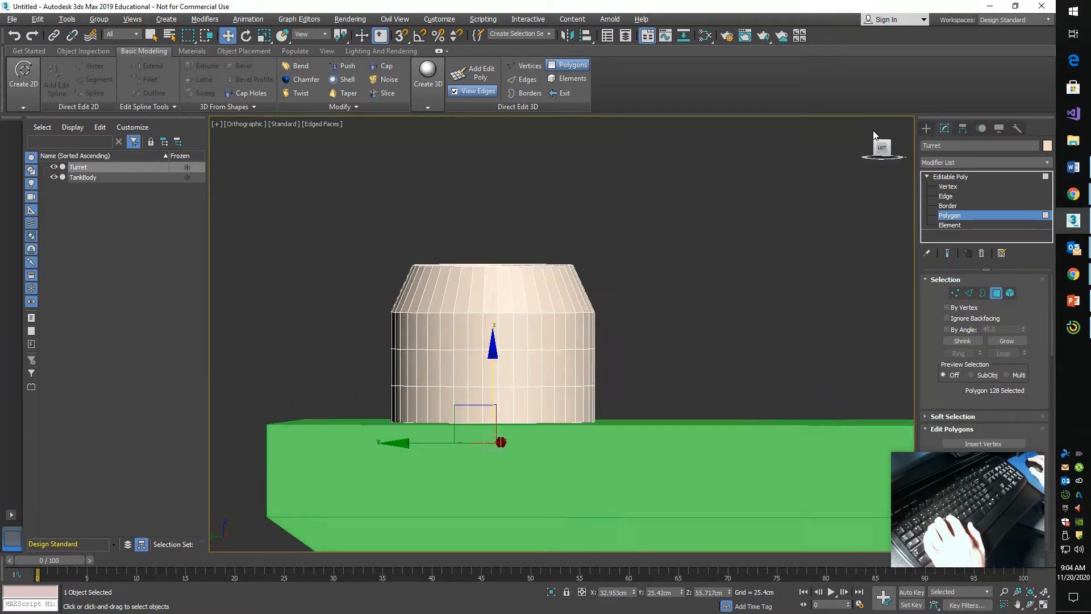
click(388, 213)
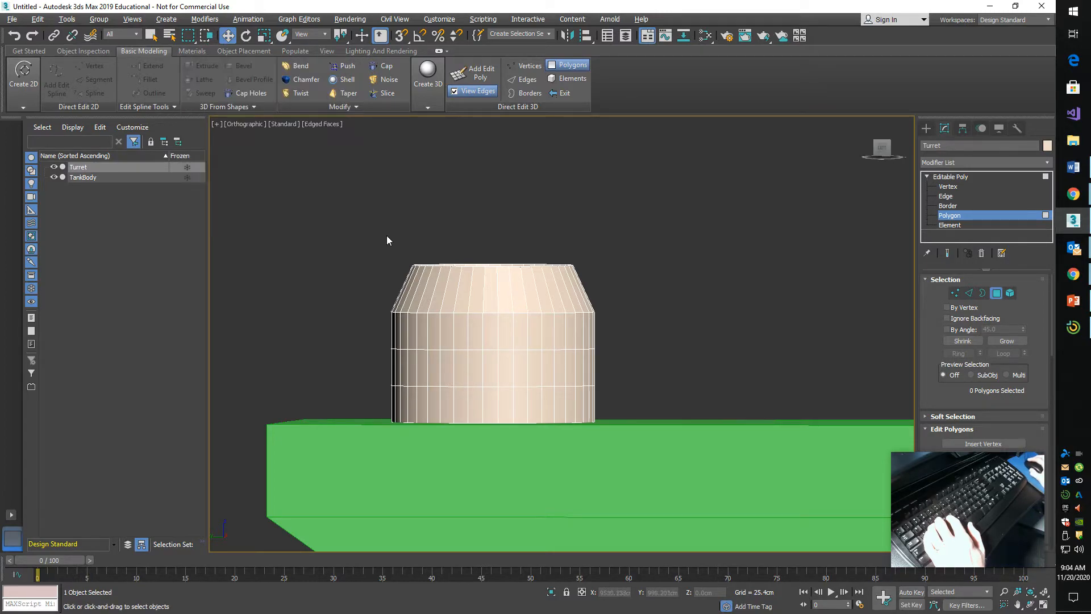
drag(659, 295, 663, 296)
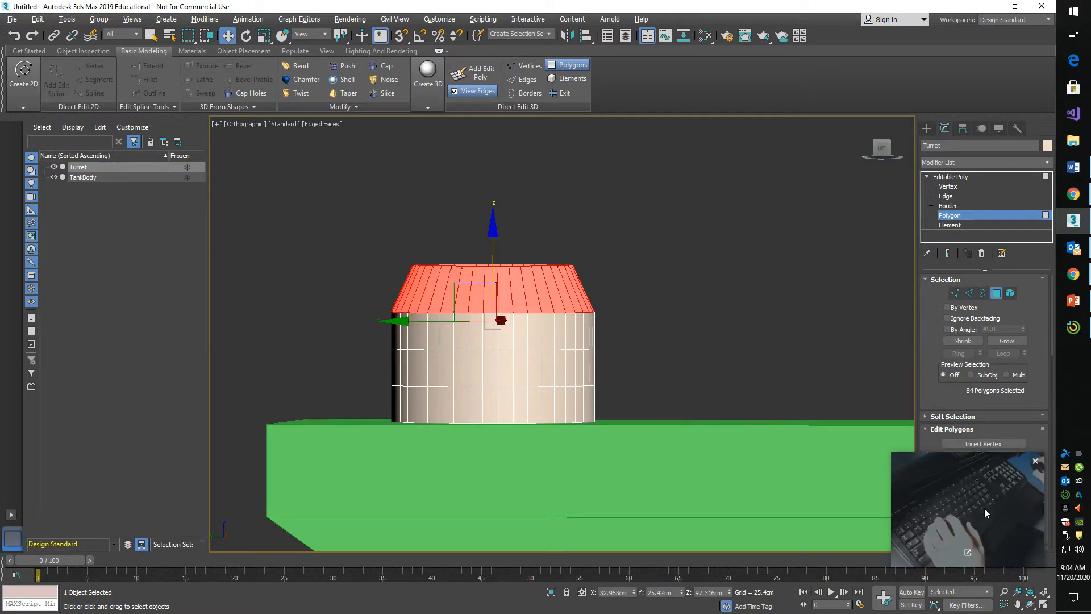
- Bring the smoothing group settings for the Turret's selected polygons into view and collapse the material ID settings above them
drag(976, 487, 842, 464)
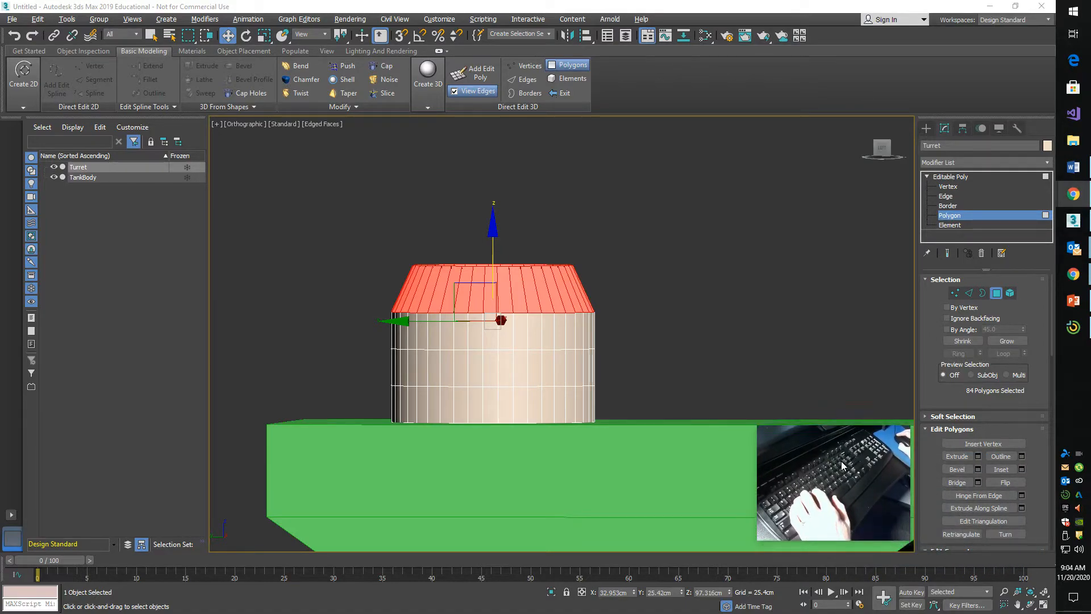
click(944, 417)
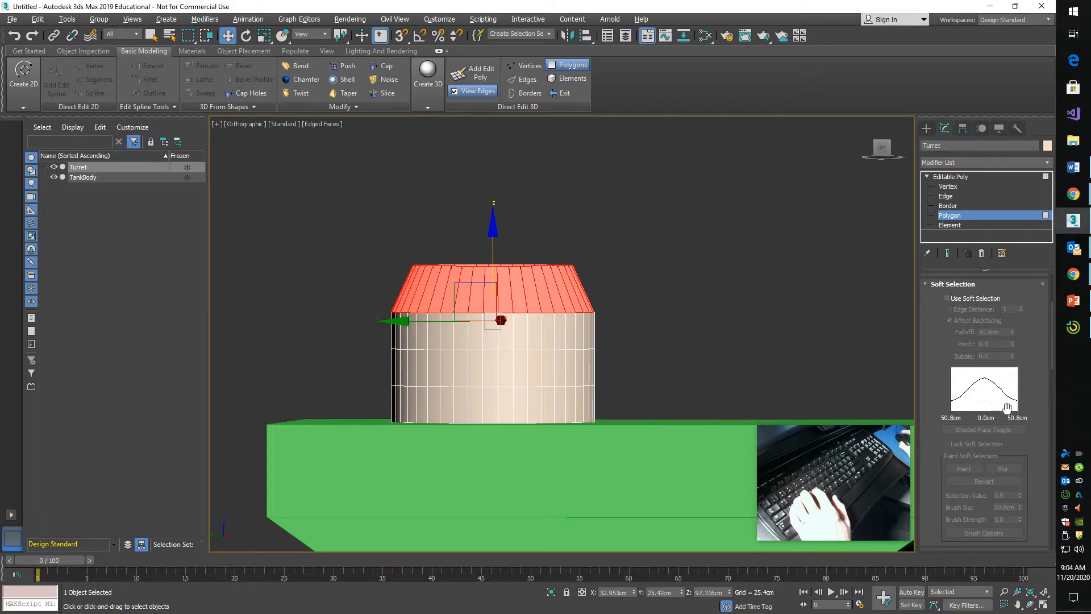
scroll(1035, 442, down, 5)
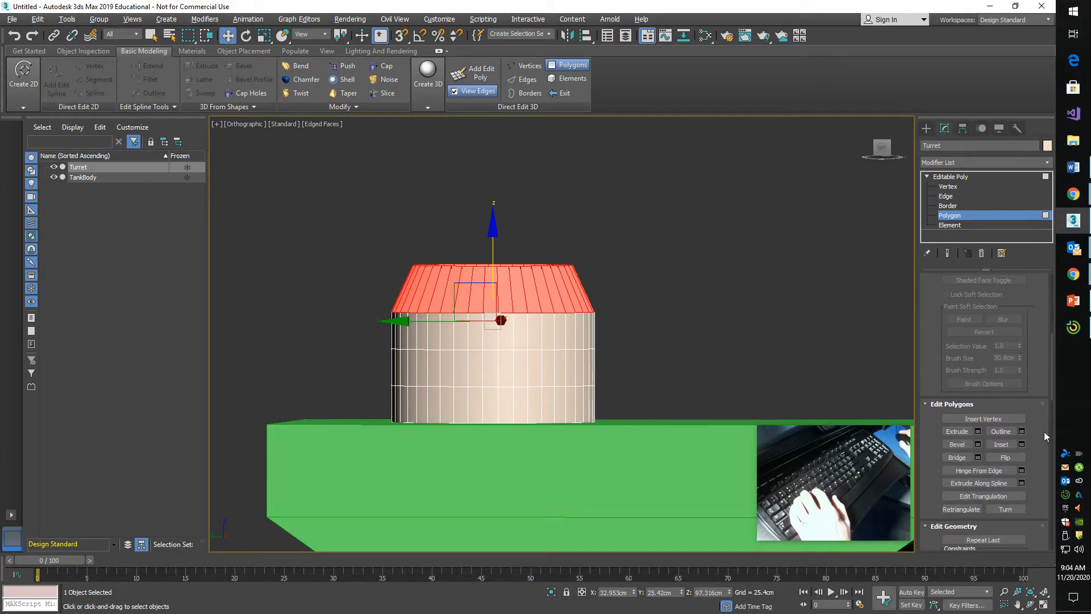
drag(1039, 483, 1036, 317)
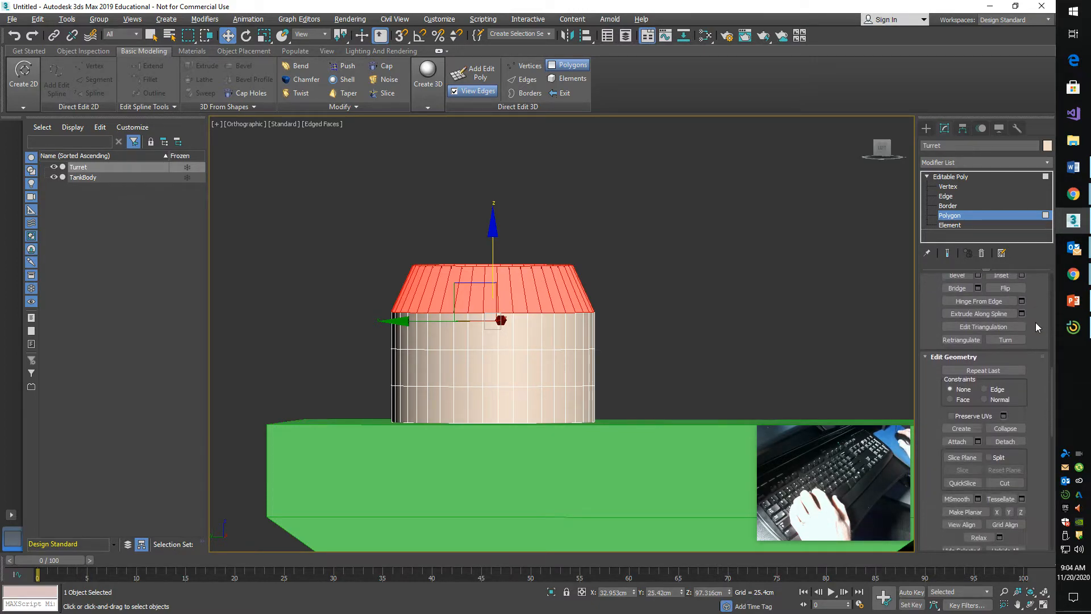
drag(1034, 500, 1032, 335)
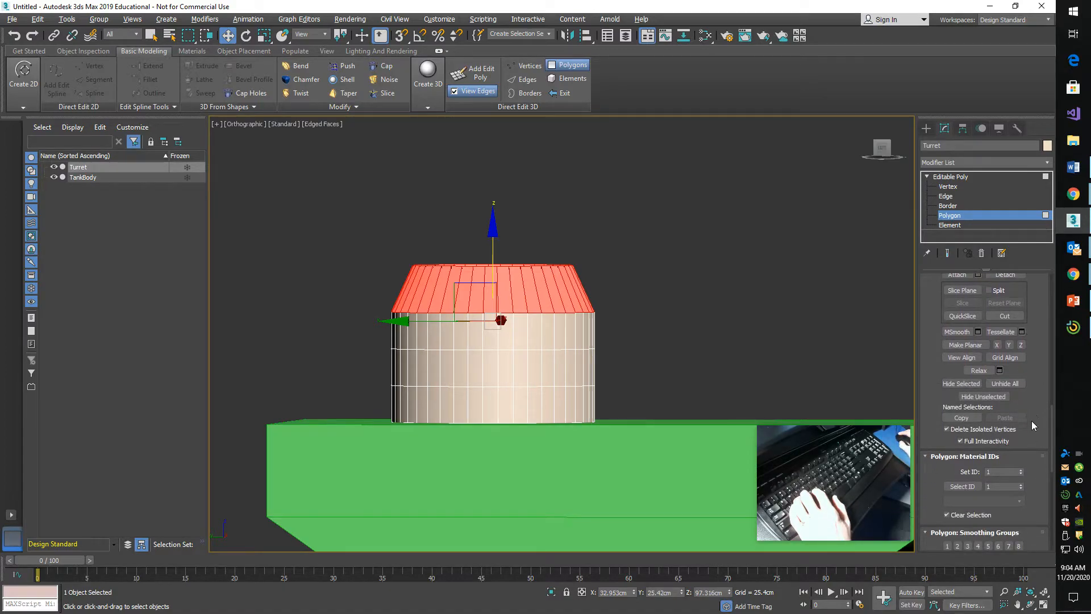
drag(1033, 414, 1033, 284)
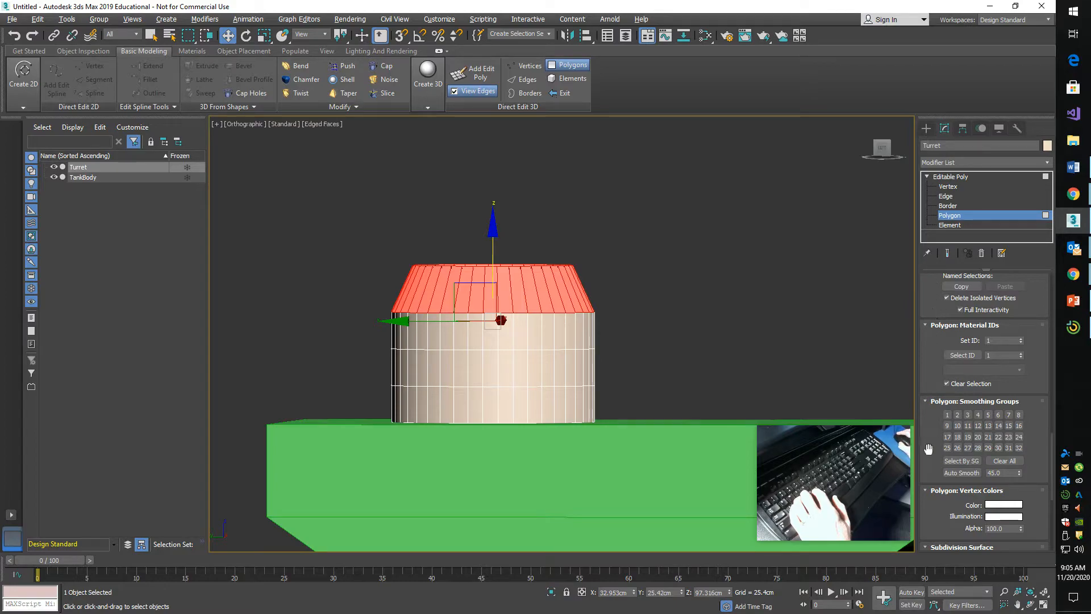
click(926, 325)
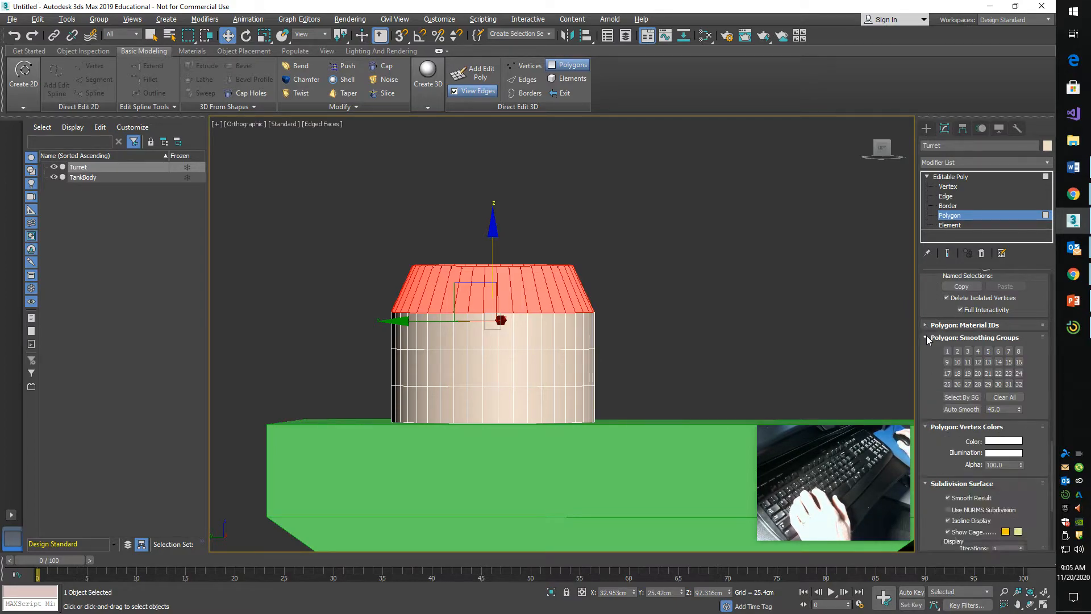
click(928, 428)
click(927, 427)
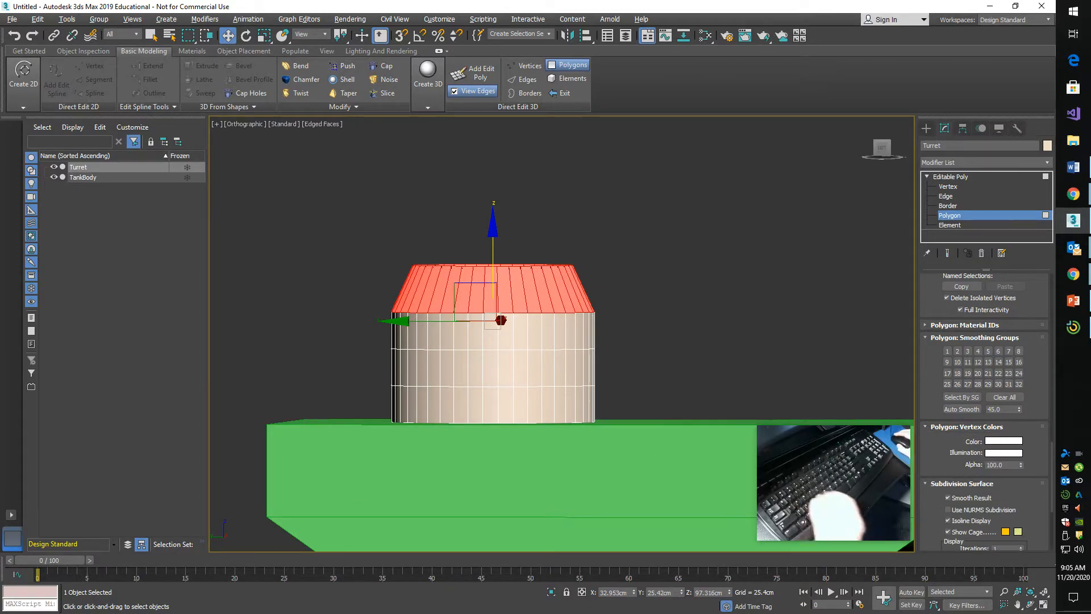
- Switch to PowerPoint, review slide 22 on staying in polygon selection mode for smoothing groups, and return to 3ds Max
key(alt+Tab)
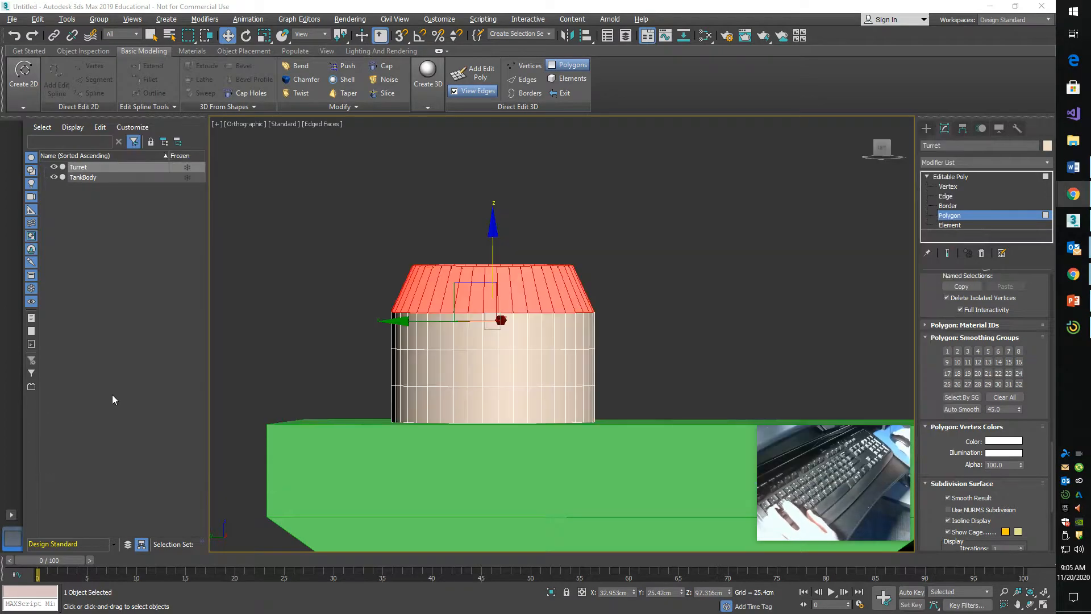
key(alt+Tab)
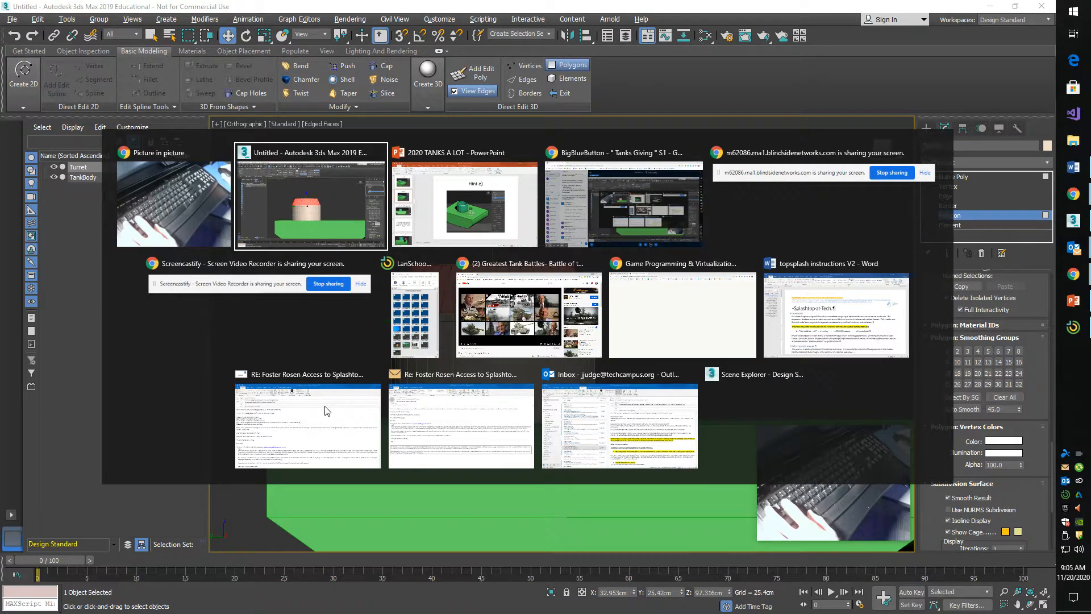
click(438, 239)
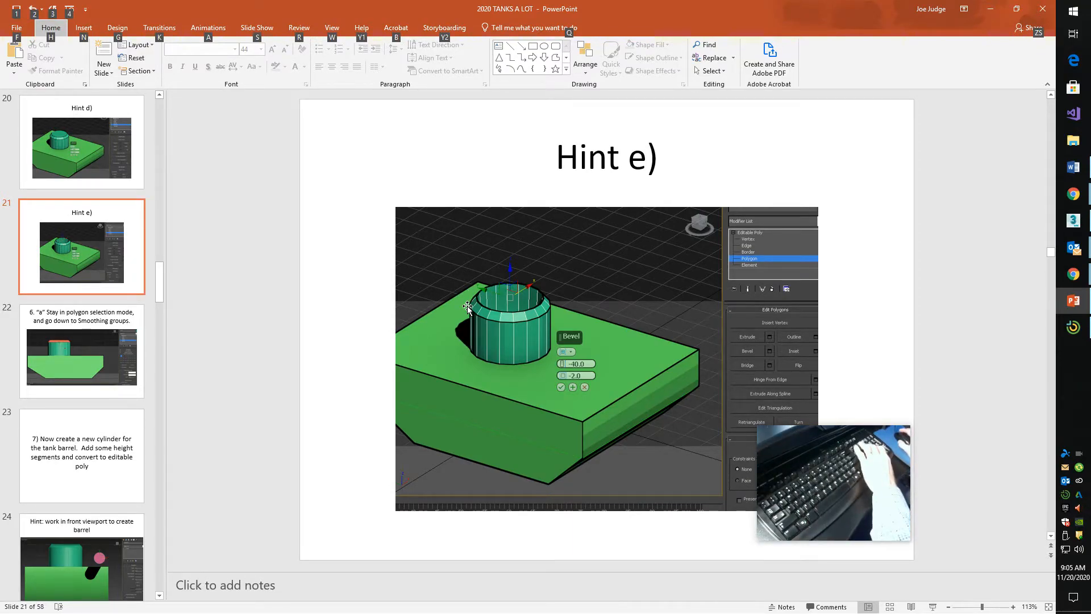
click(78, 337)
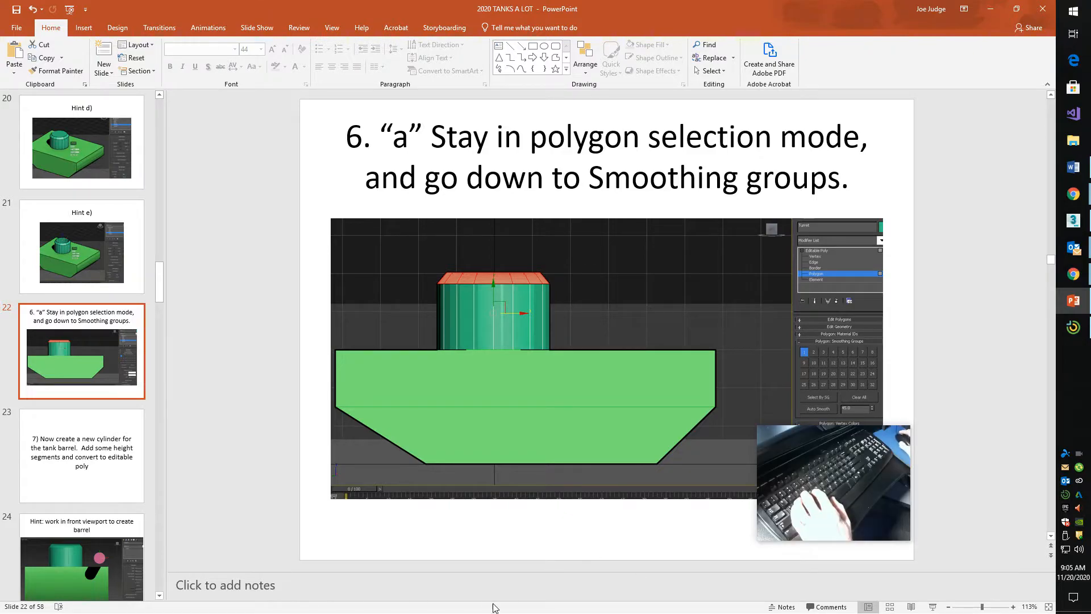
key(alt+Tab)
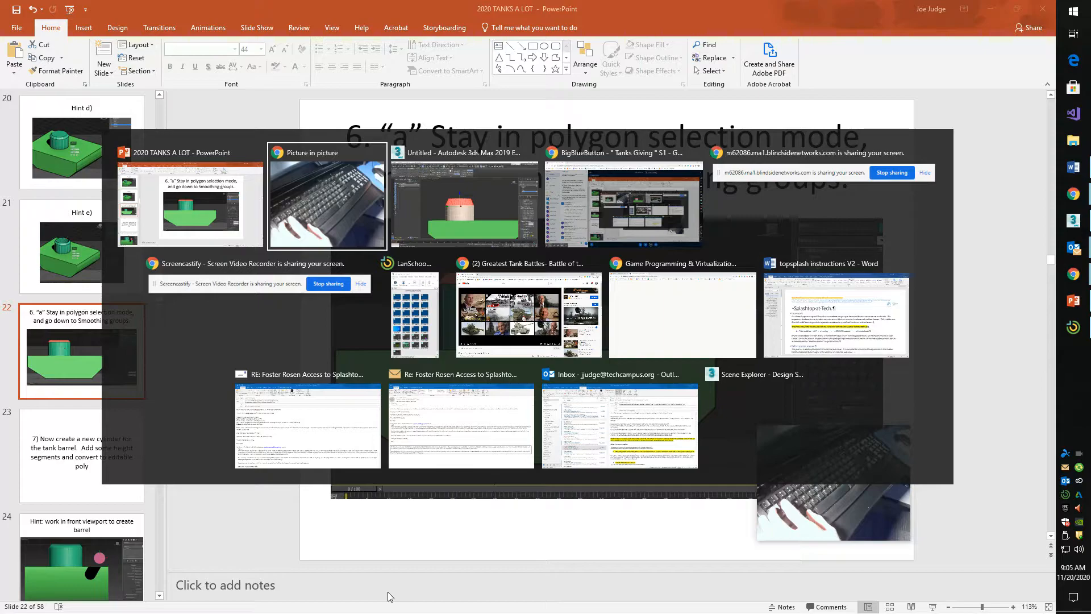
key(alt+Tab)
key(alt+Tab)
key(alt+Tab)
key(alt+Tab)
key(alt+Tab)
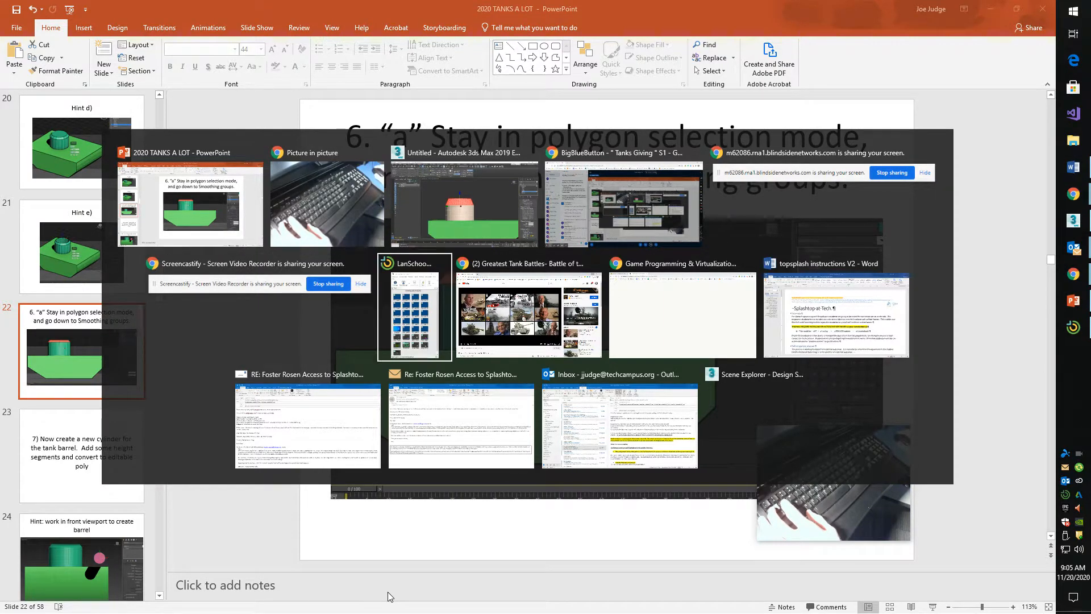
key(alt+Tab)
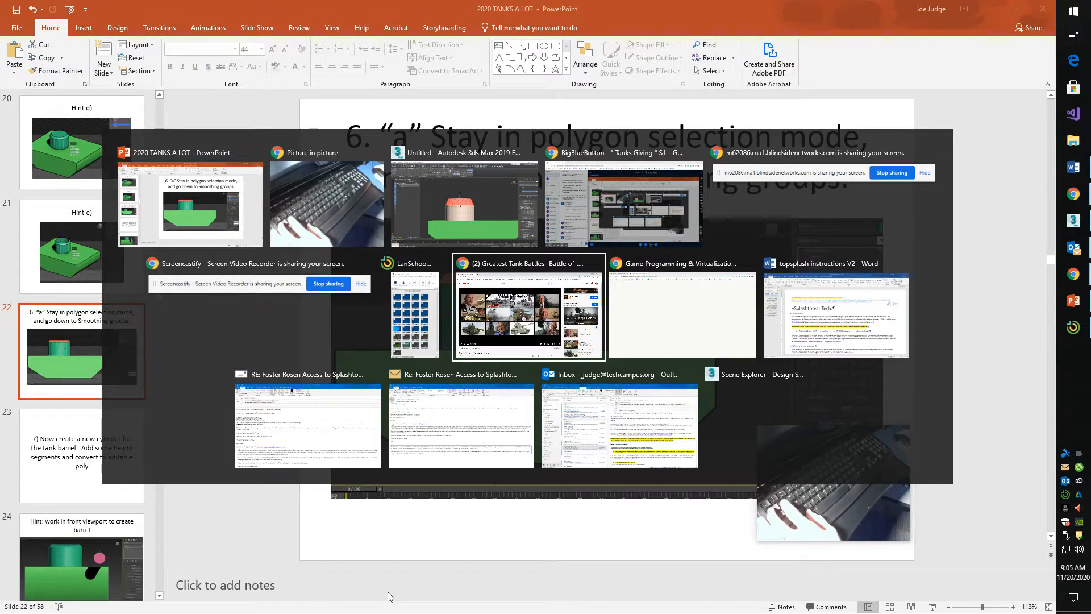
key(alt+Tab)
key(alt+Tab)
key(alt+Tab)
key(alt+Tab)
key(alt+Tab)
key(alt+Tab)
key(alt+Tab)
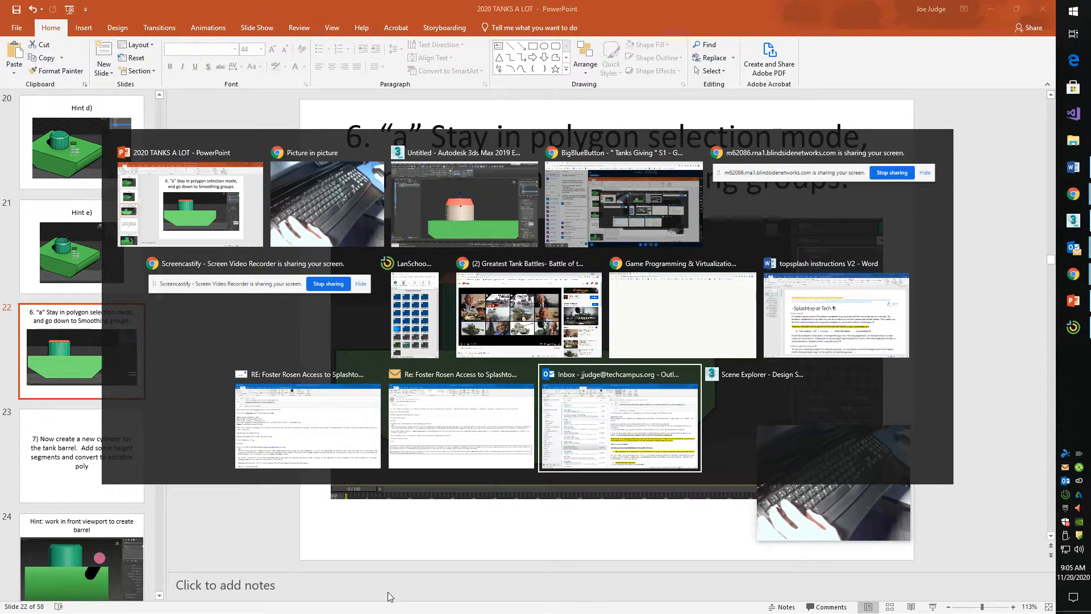
key(alt+Tab)
key(alt+Tab)
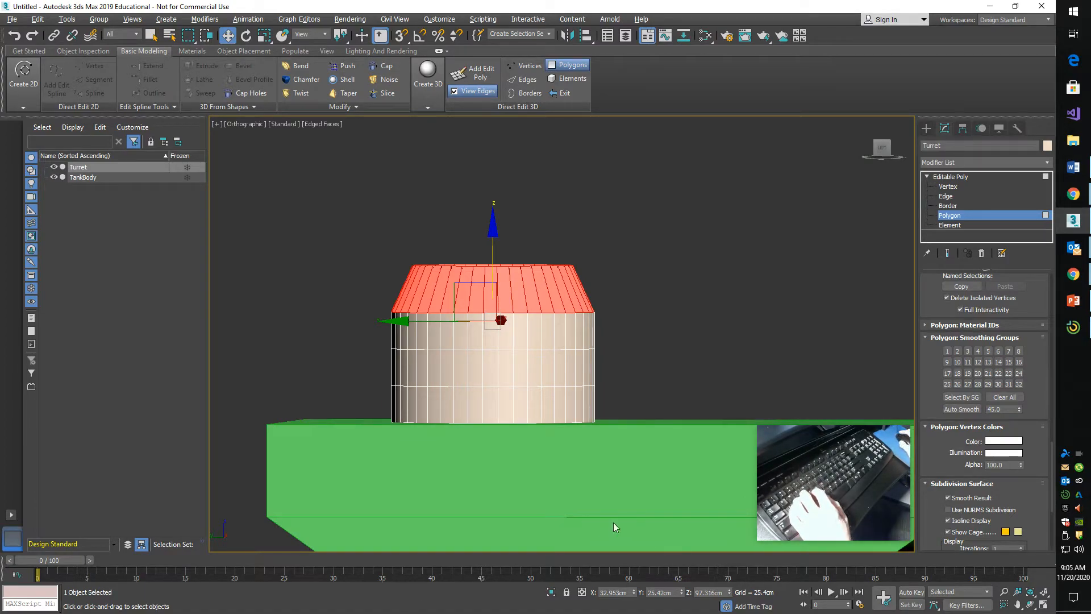
- Assign smoothing group 1 to the Turret's selected sloped polygons and deselect them in the front view
click(948, 351)
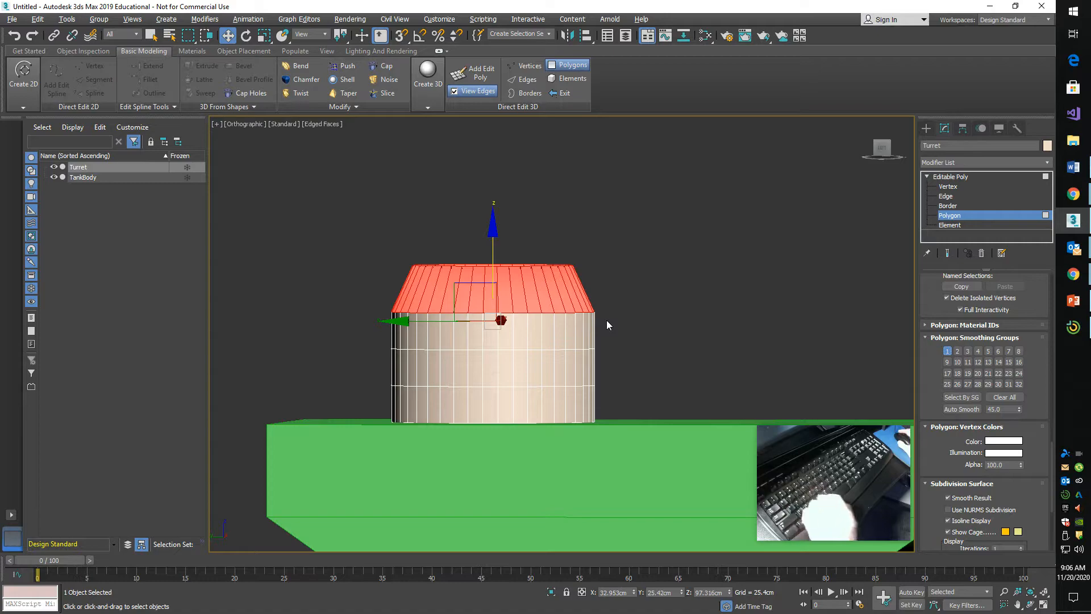
key(f)
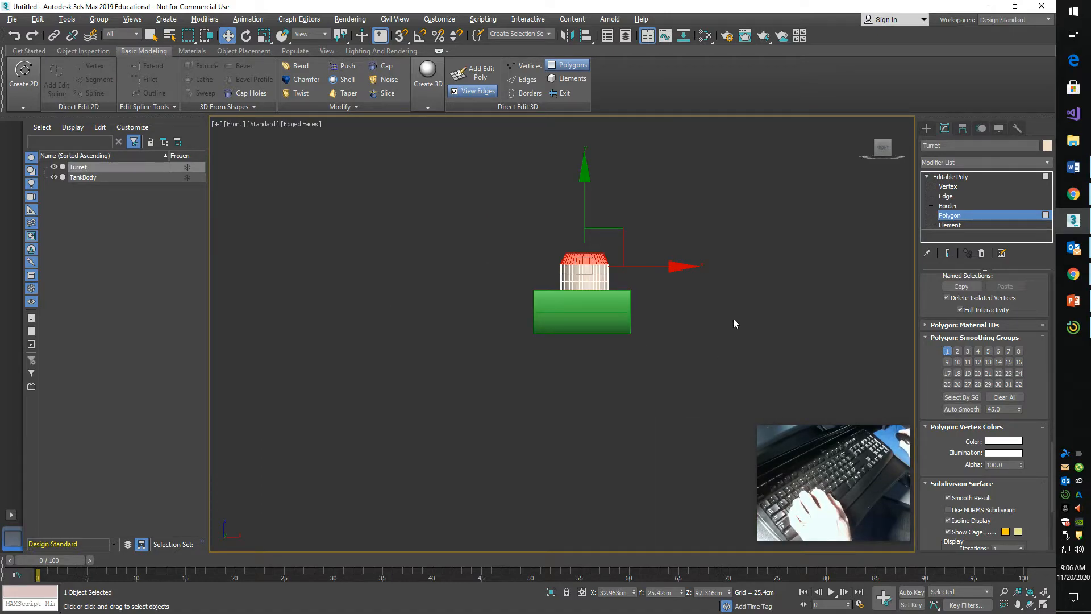
click(711, 288)
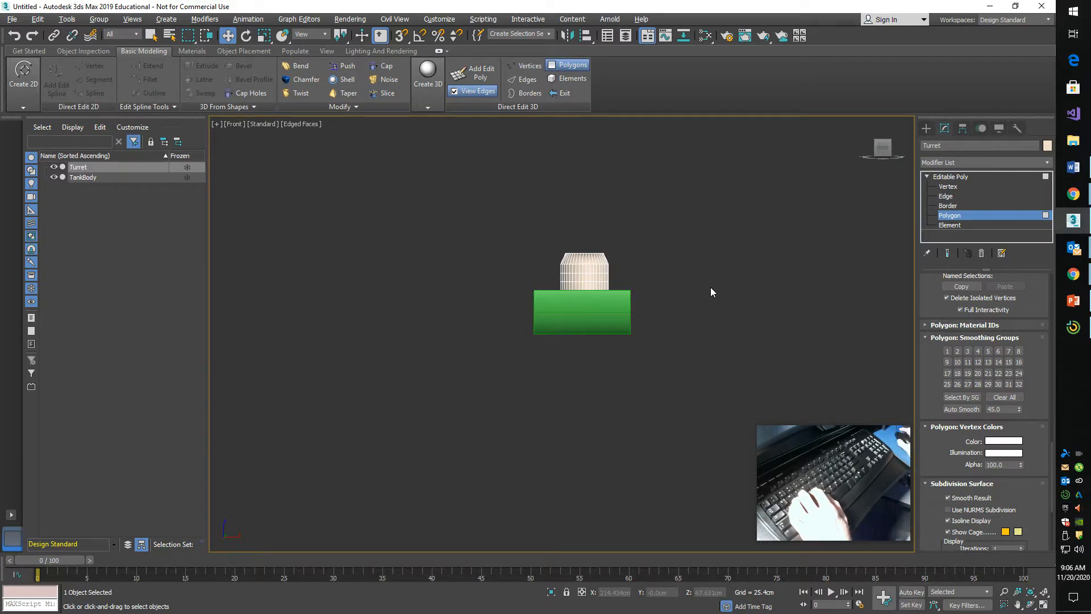
- Deselect the Turret and create a cylinder beside it in the front view, about 10.7 cm in radius and 22.1 cm high
click(927, 130)
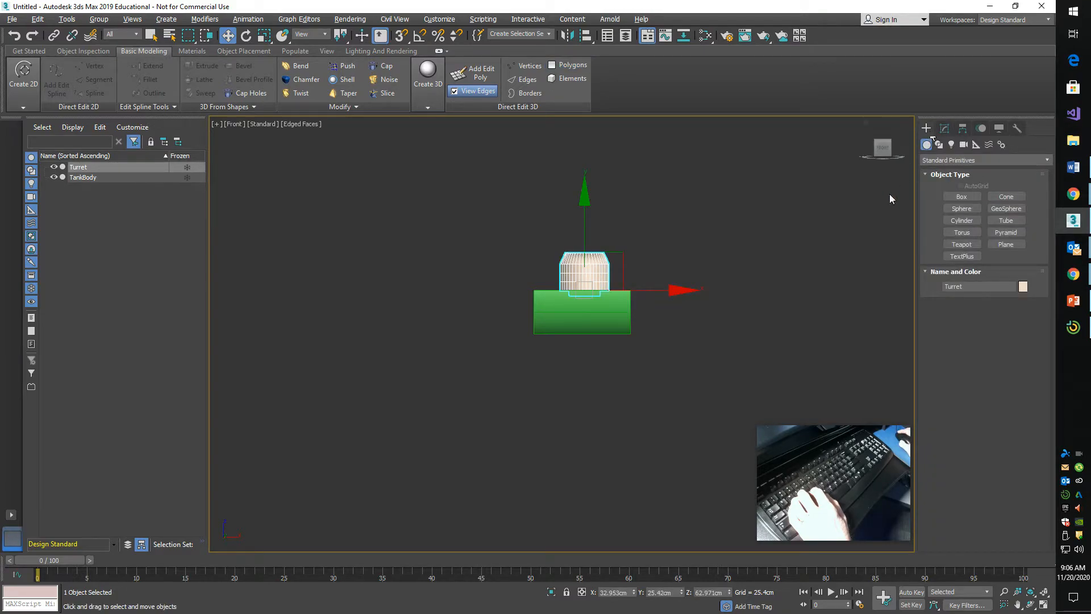
click(834, 270)
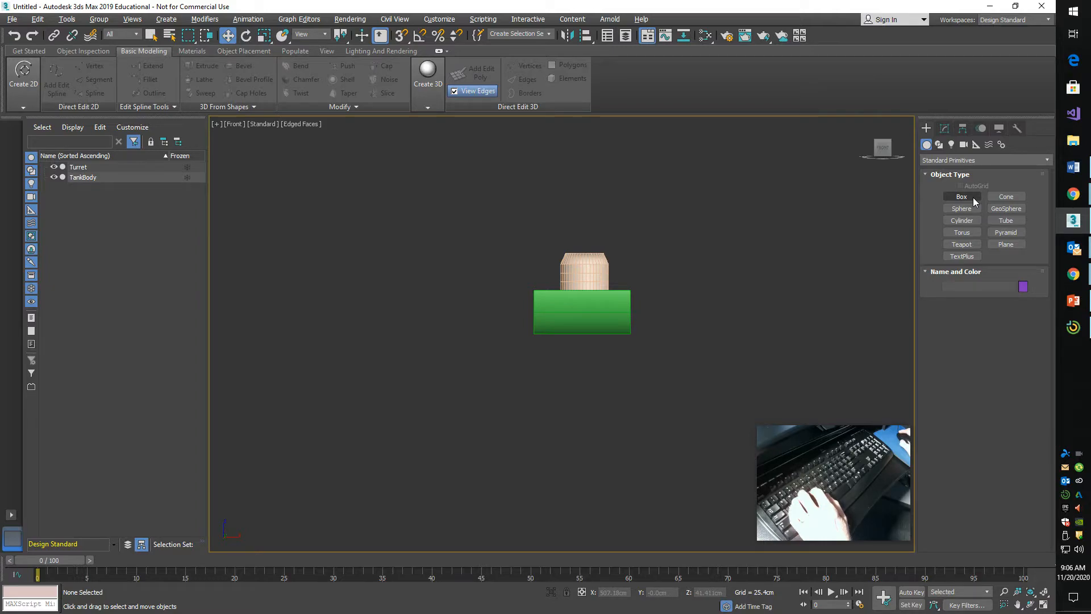
click(966, 222)
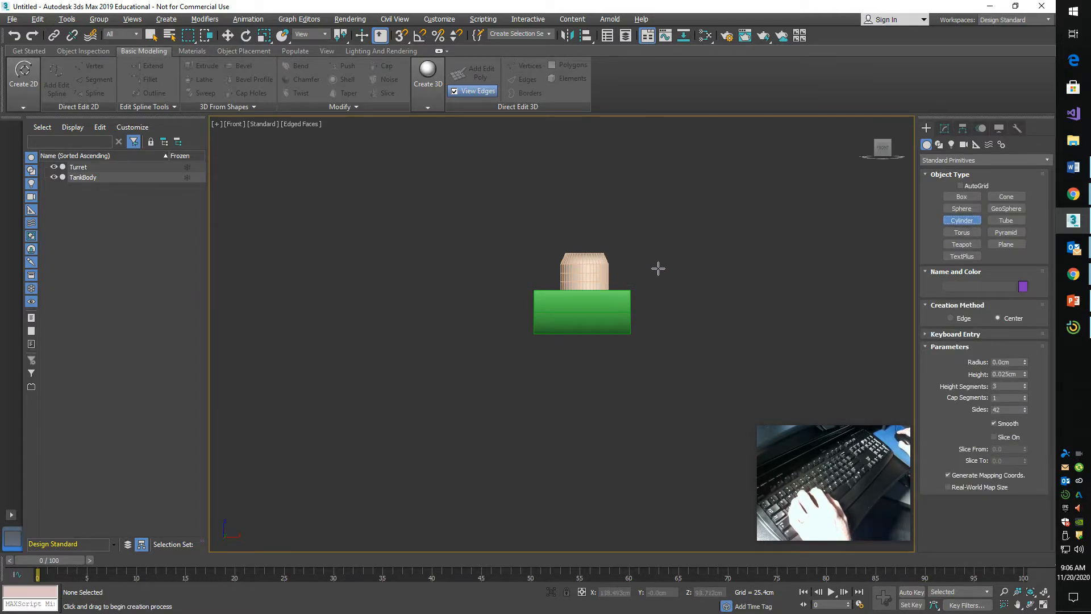
drag(658, 268, 661, 267)
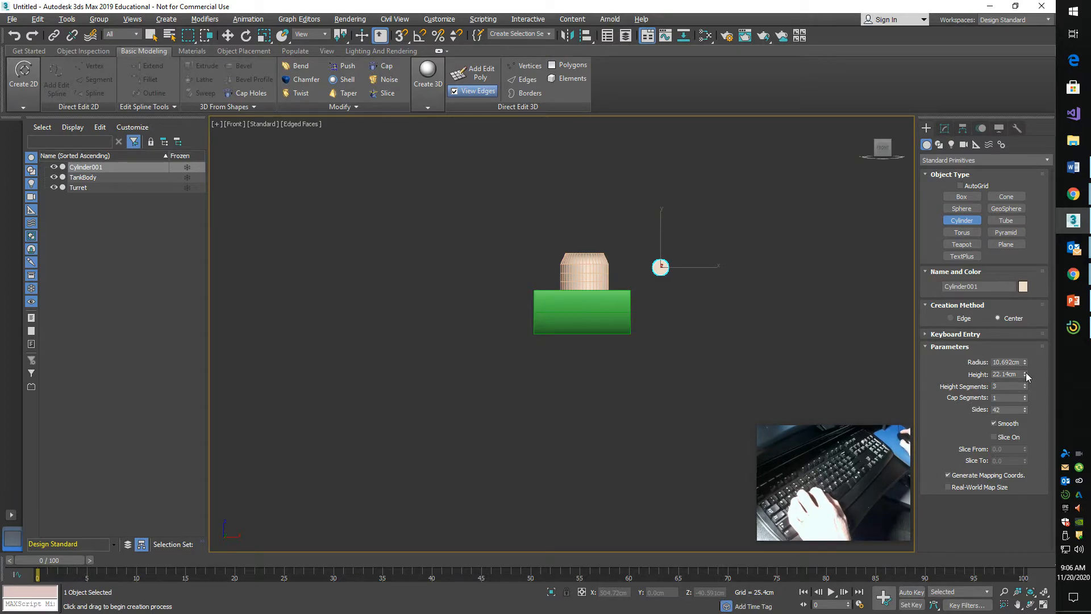
- Set the new cylinder's height to 200 cm and its radius to 10 cm
drag(1026, 377, 1017, 274)
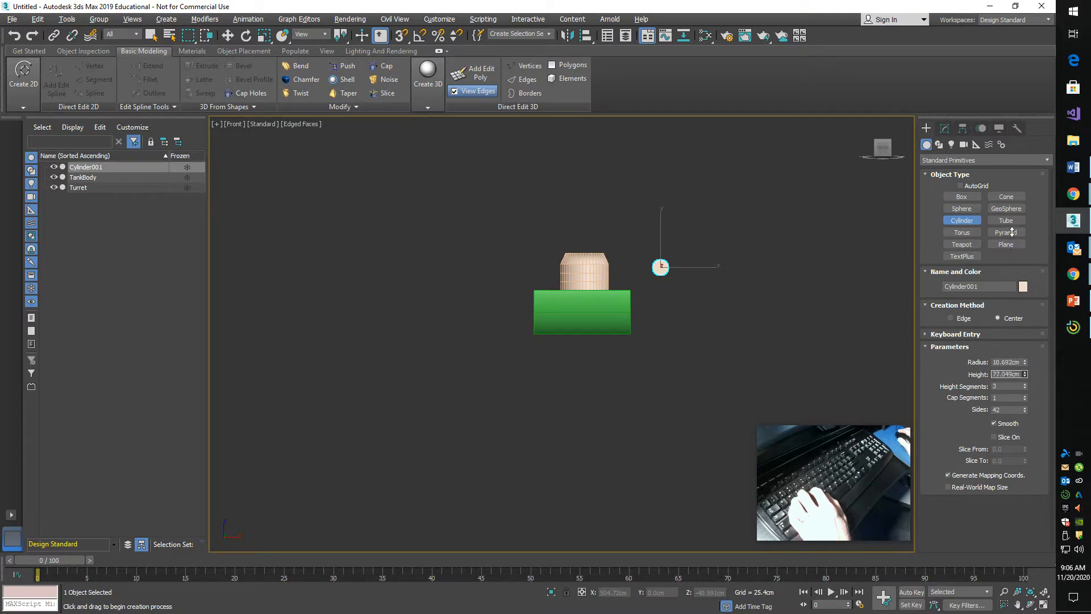
drag(1012, 232, 1012, 232)
double_click(1018, 374)
text(2)
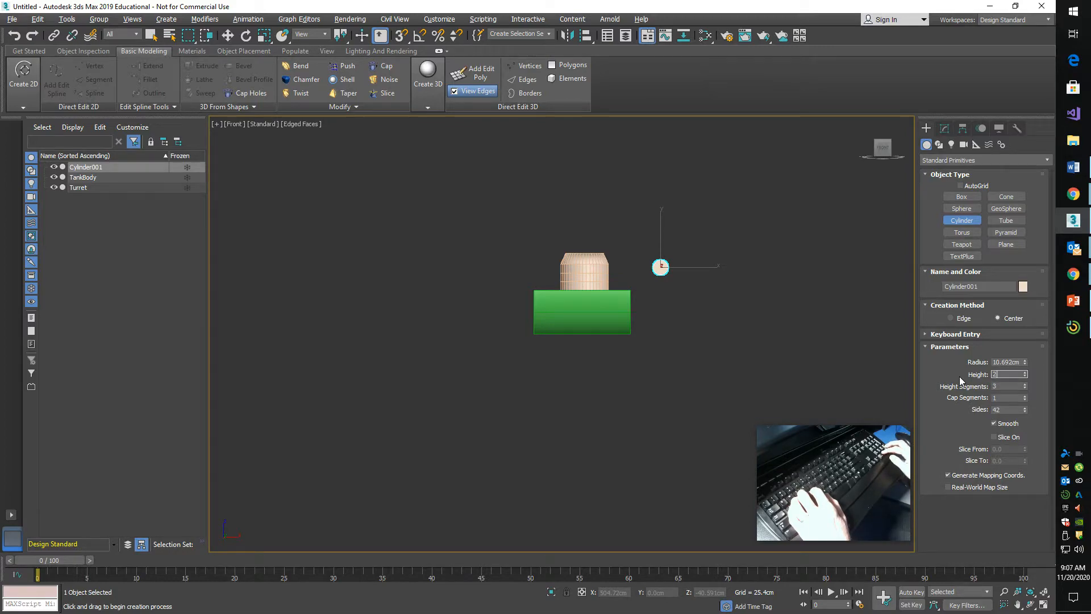
text(00)
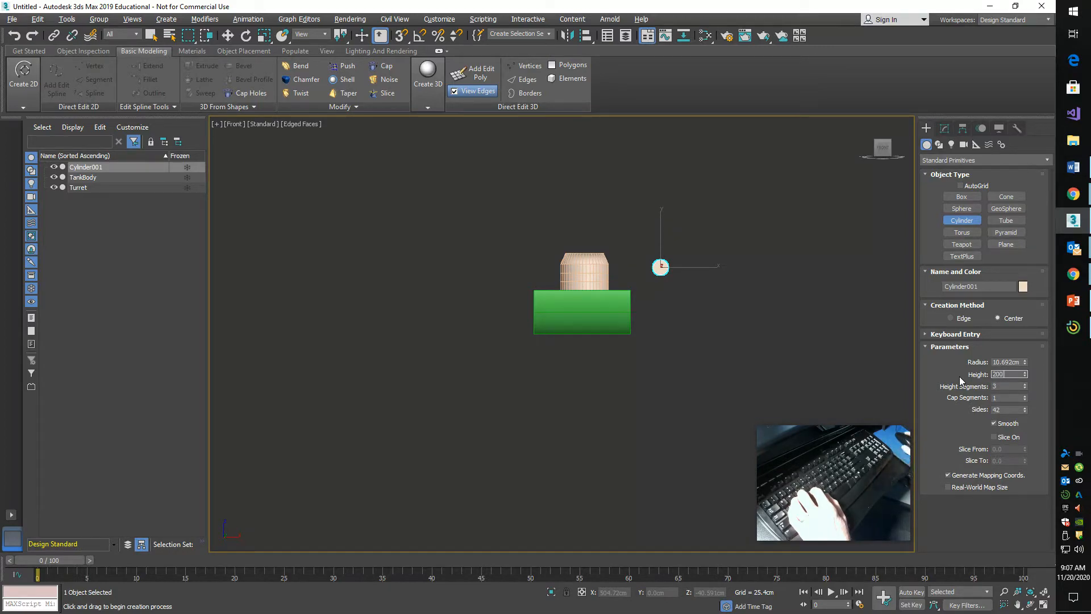
double_click(1021, 361)
text(10)
key(Return)
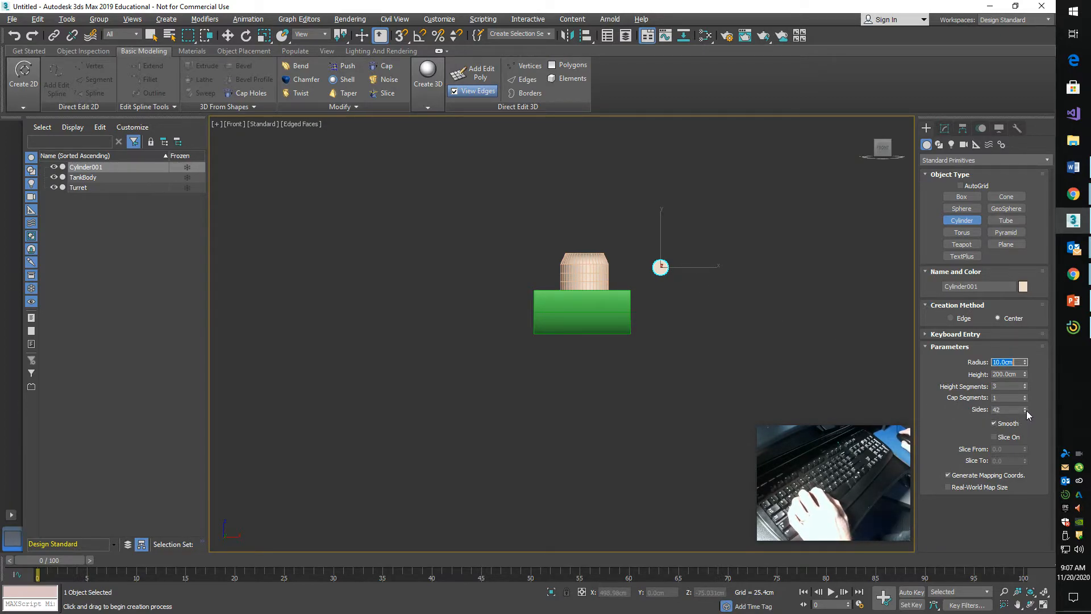
- Try 16 sides on the cylinder, settle on 18, and check it against the tank from the left view
double_click(1007, 410)
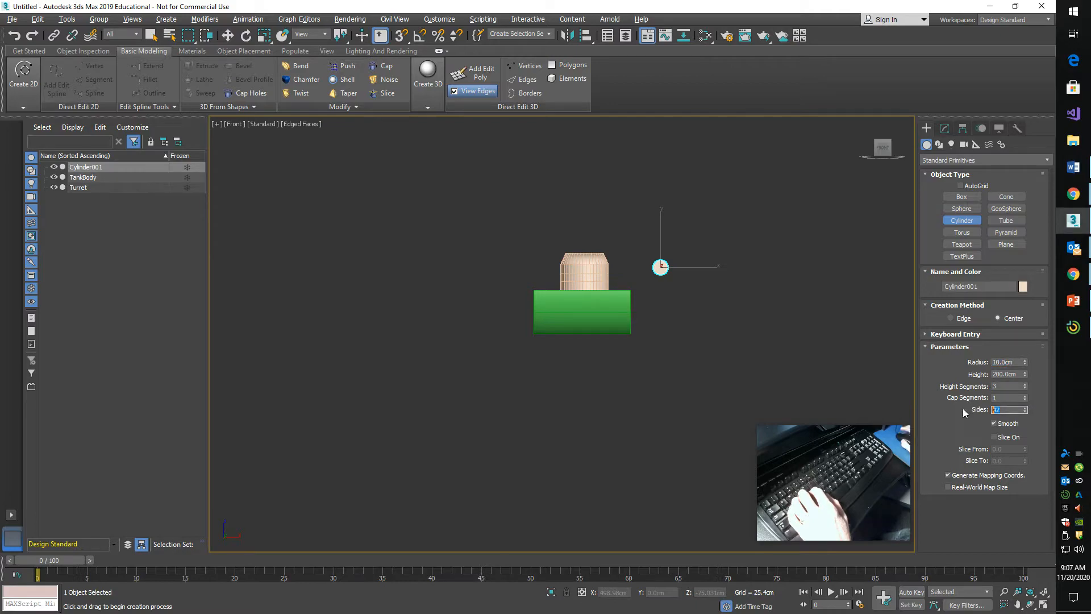
text(16)
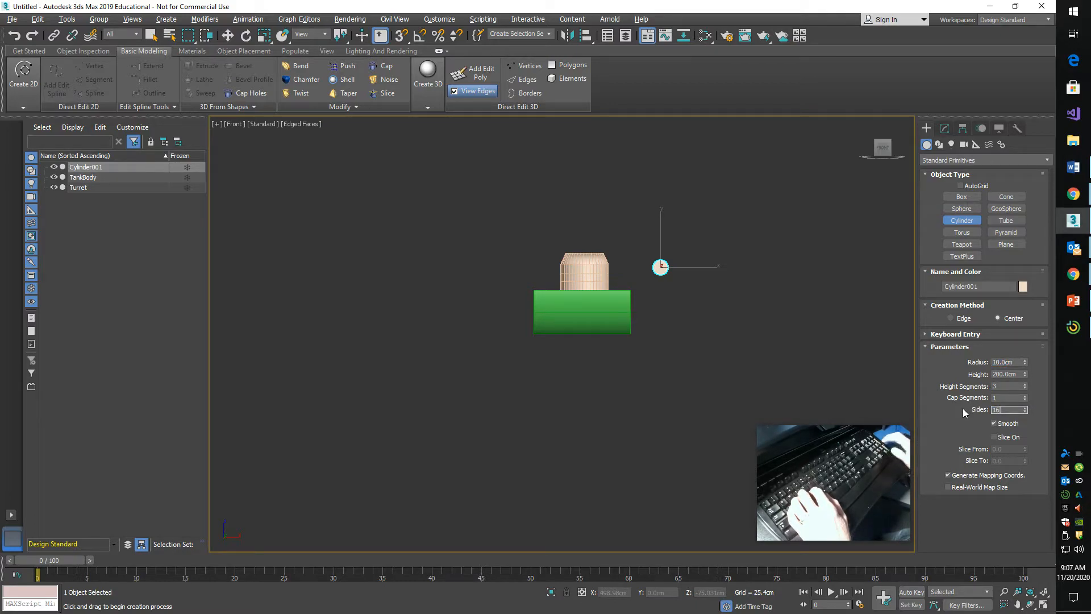
key(Return)
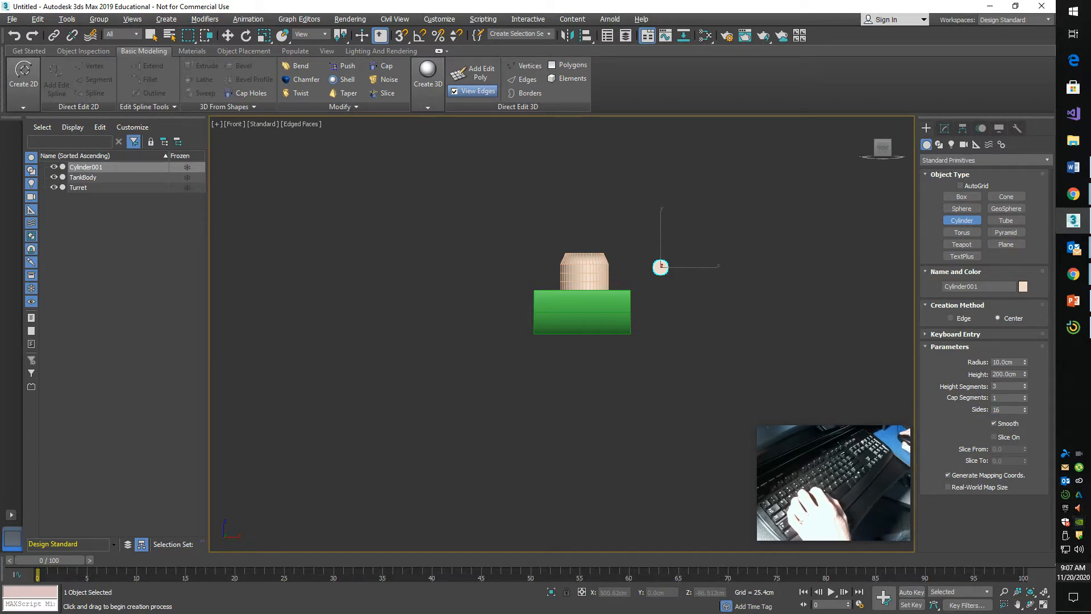
click(1031, 594)
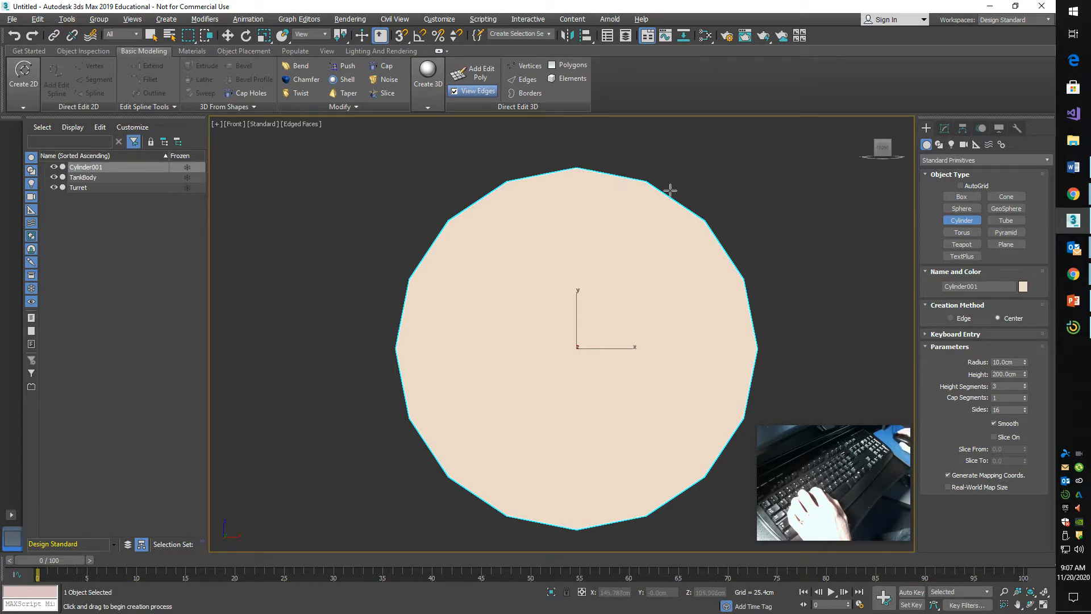
click(1025, 408)
click(1025, 408)
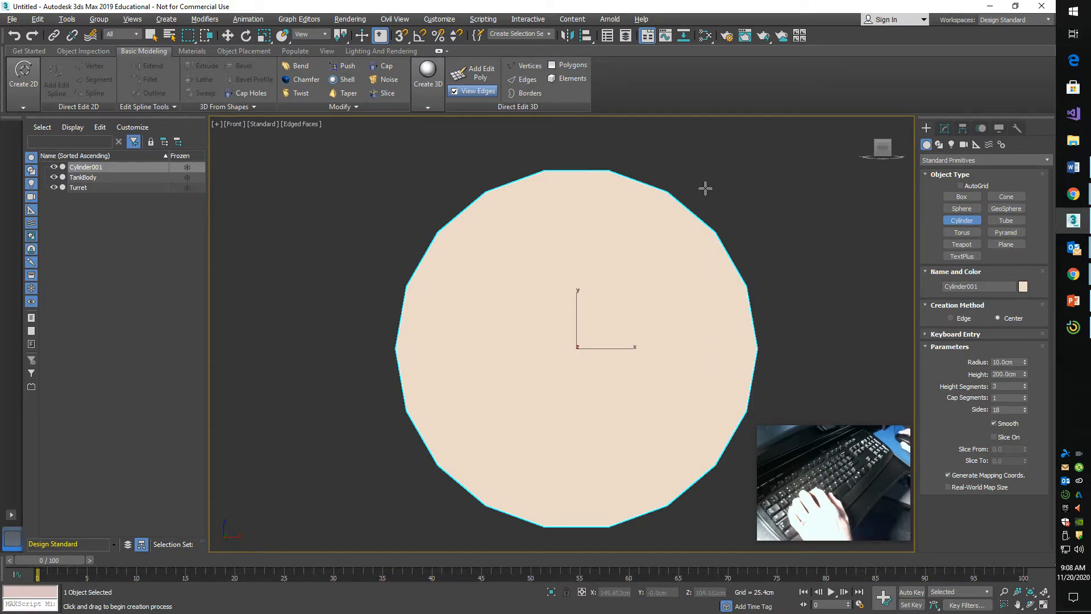
key(l)
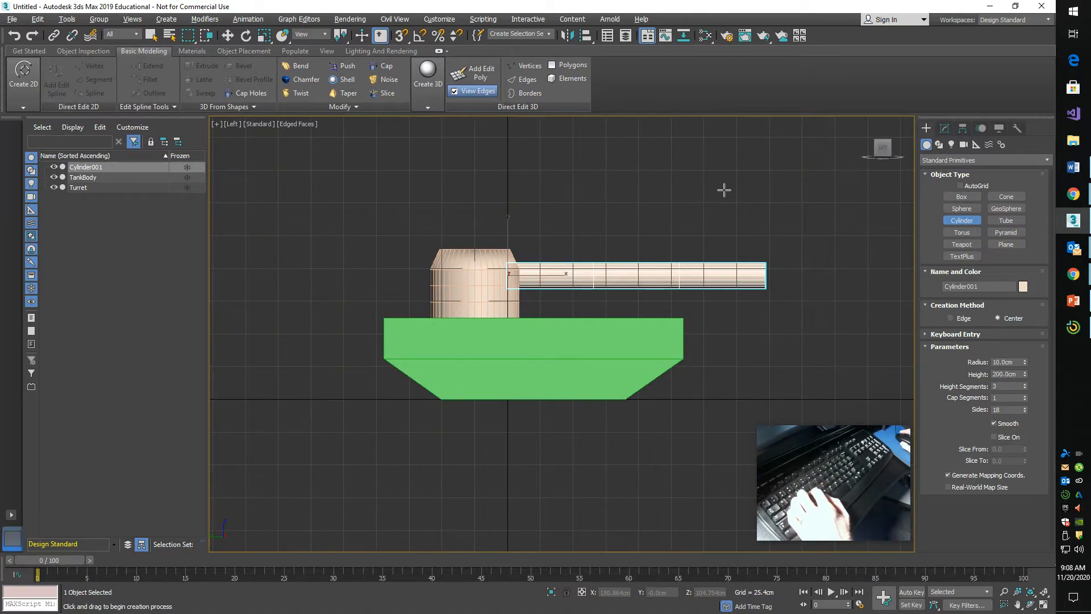
key(f)
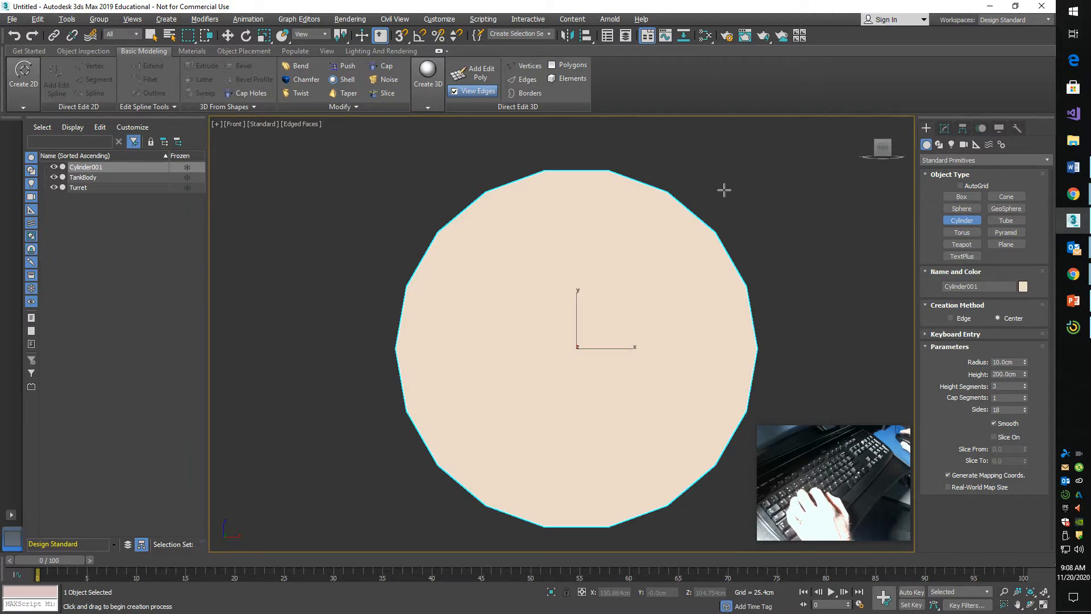
- Rename the new cylinder as TankBarrel
scroll(724, 190, down, 8)
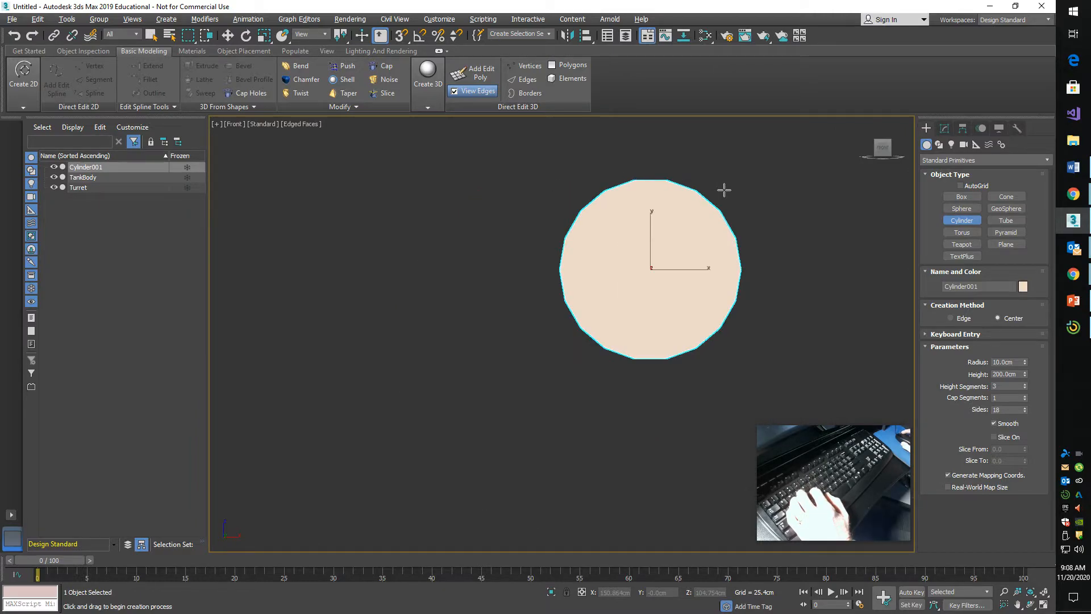
scroll(724, 189, down, 5)
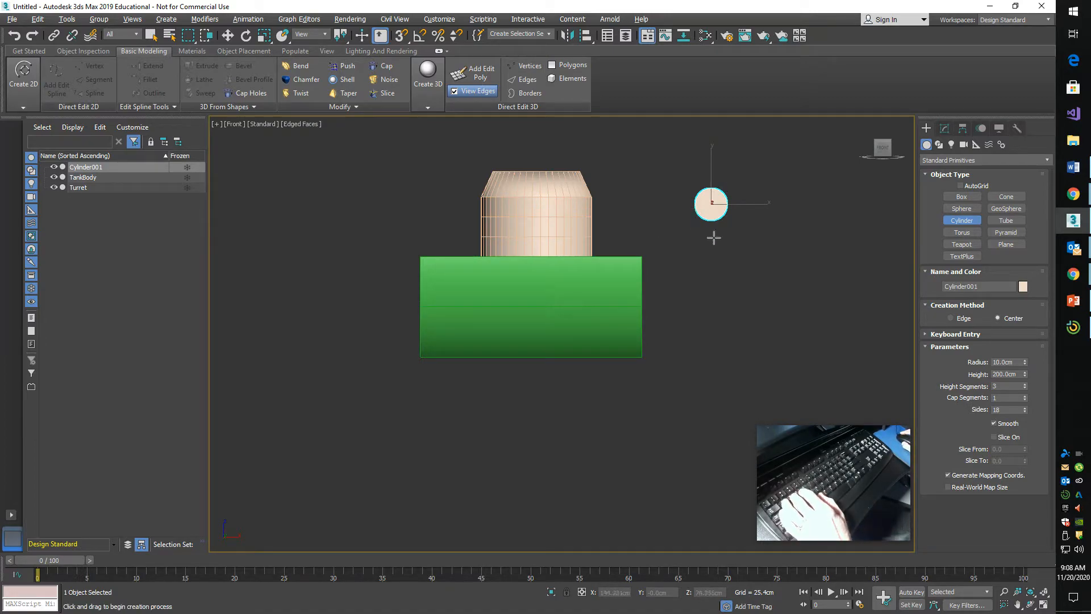
key(w)
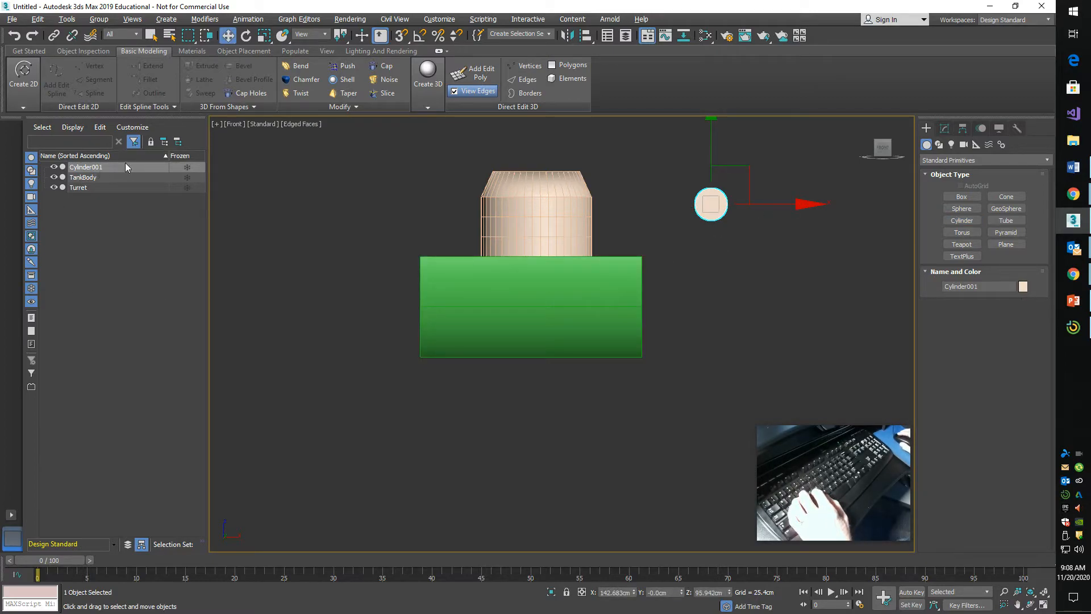
click(102, 166)
text(T)
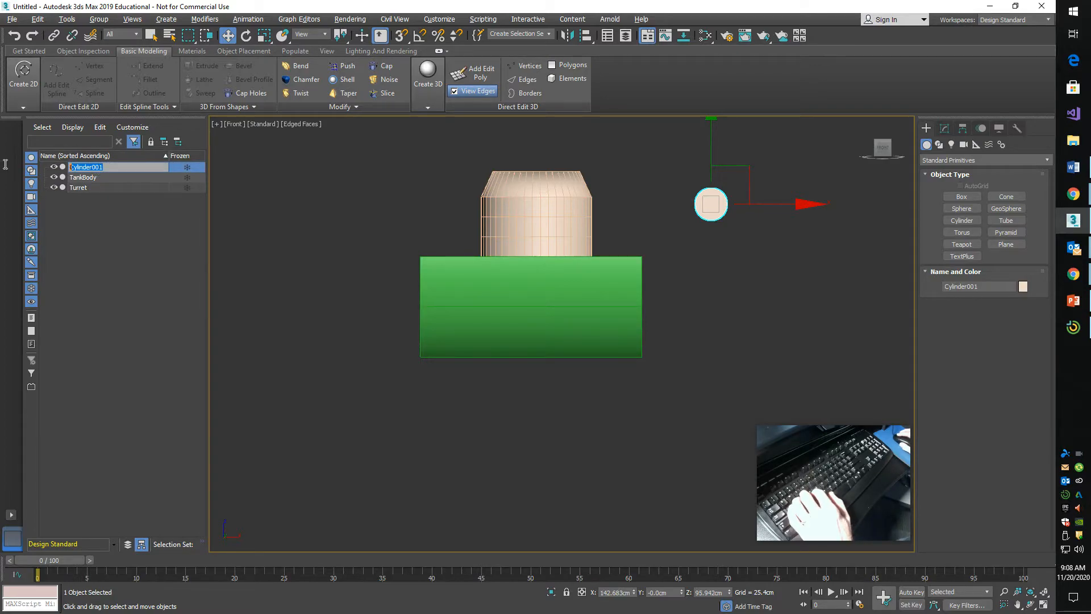
text(an)
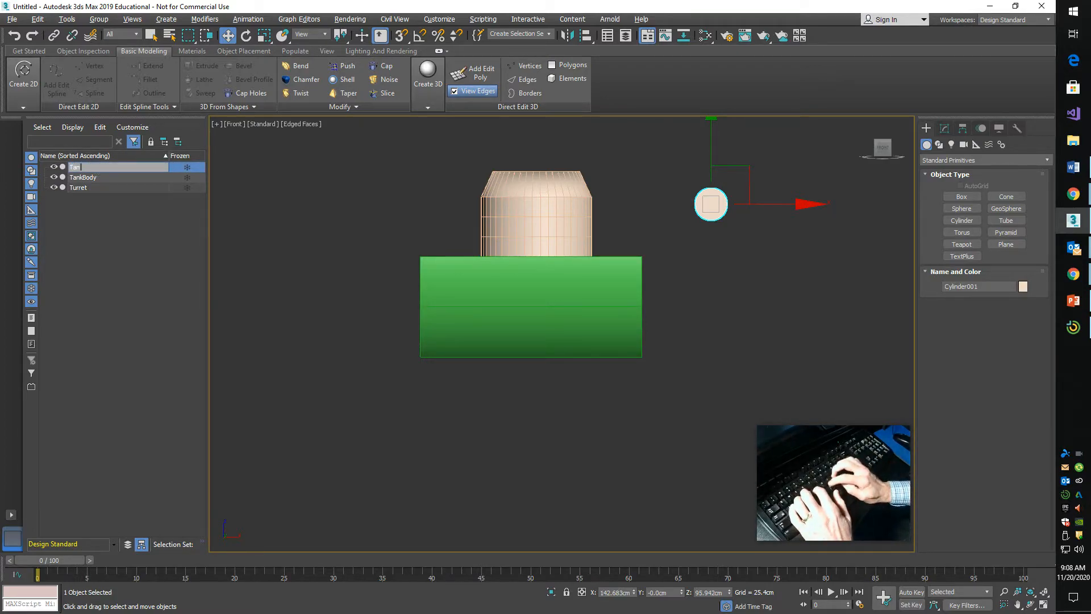
text(kBarrel)
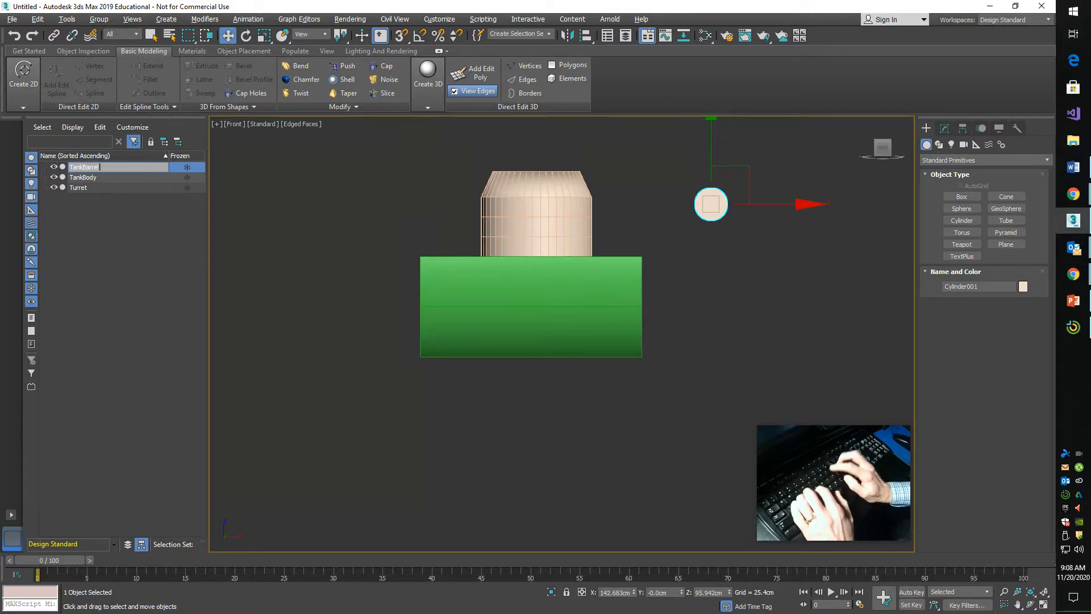
key(Return)
- Move TankBarrel about 110 cm along negative X and slightly down to centre it on the Turret, then deselect it and check the left view
drag(783, 206, 612, 213)
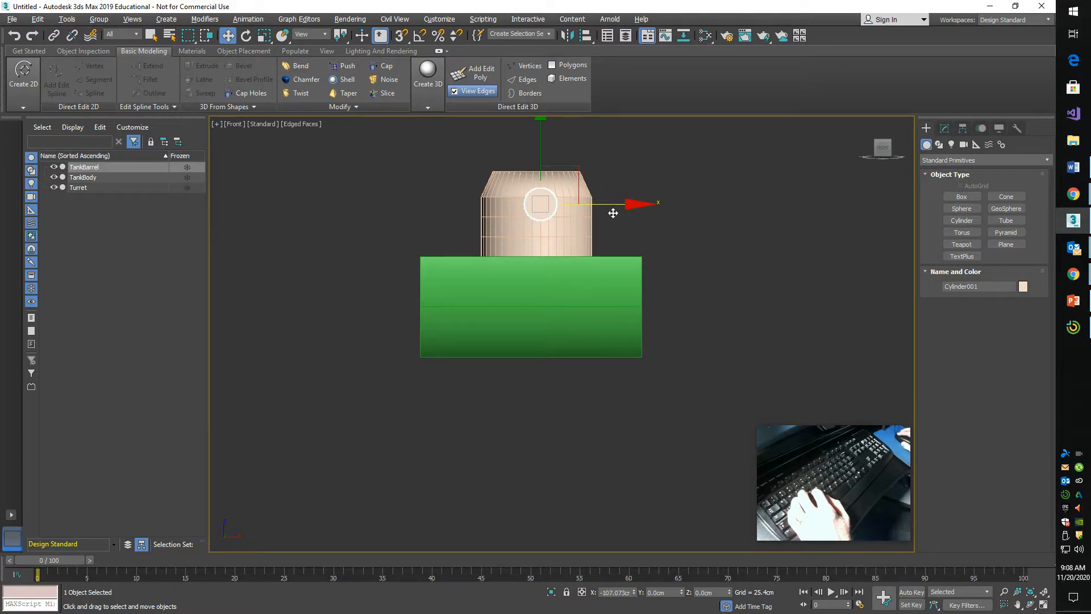
drag(541, 121, 540, 134)
drag(619, 221, 613, 221)
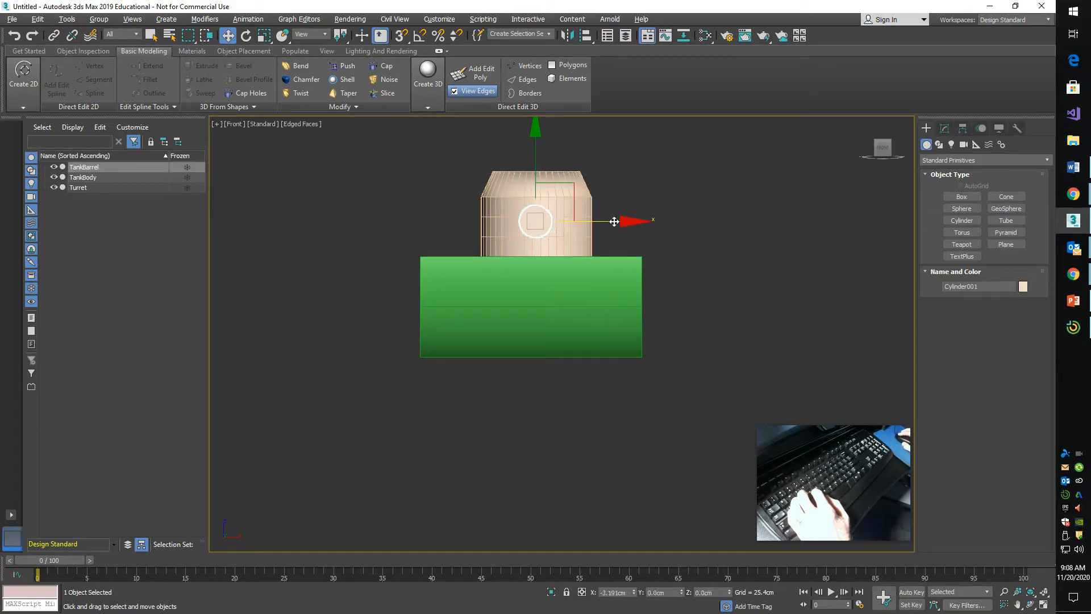
click(725, 192)
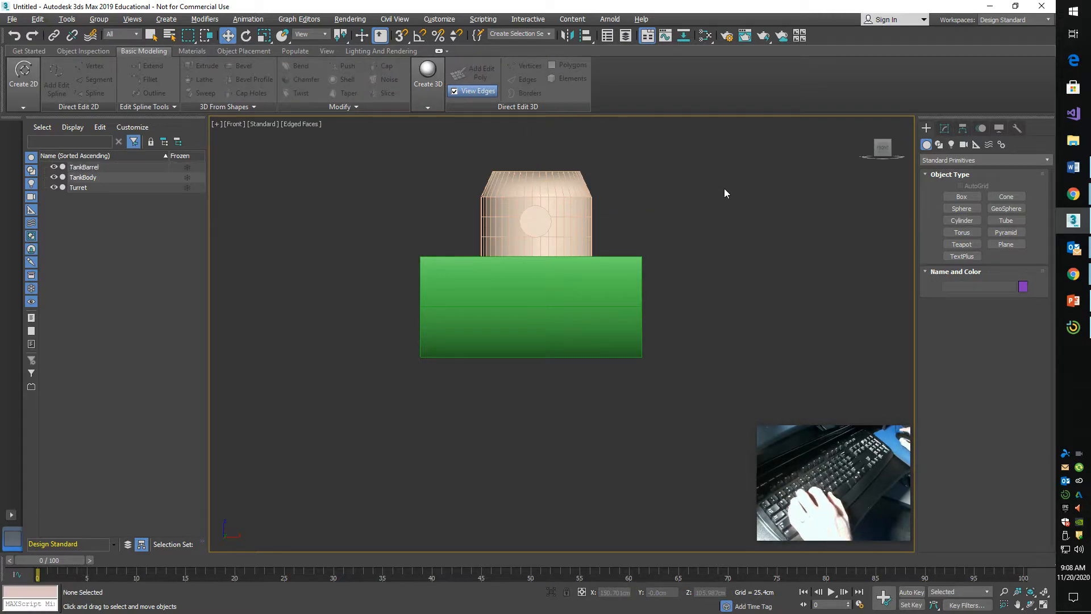
key(l)
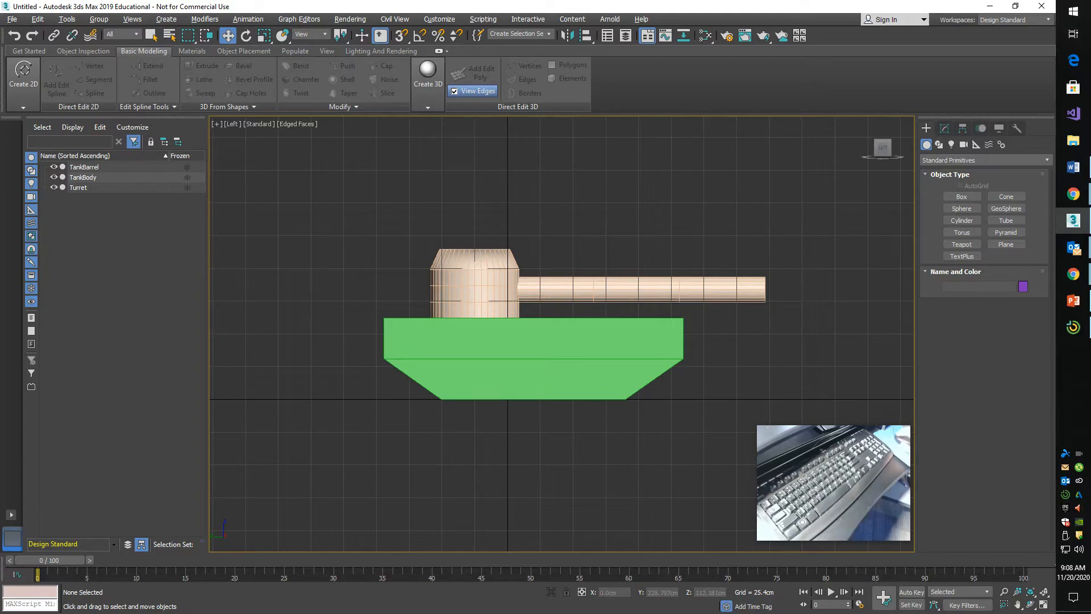
- Switch to the PowerPoint instructions and read step 7 on creating the barrel cylinder and its front-viewport hint
key(alt+Tab)
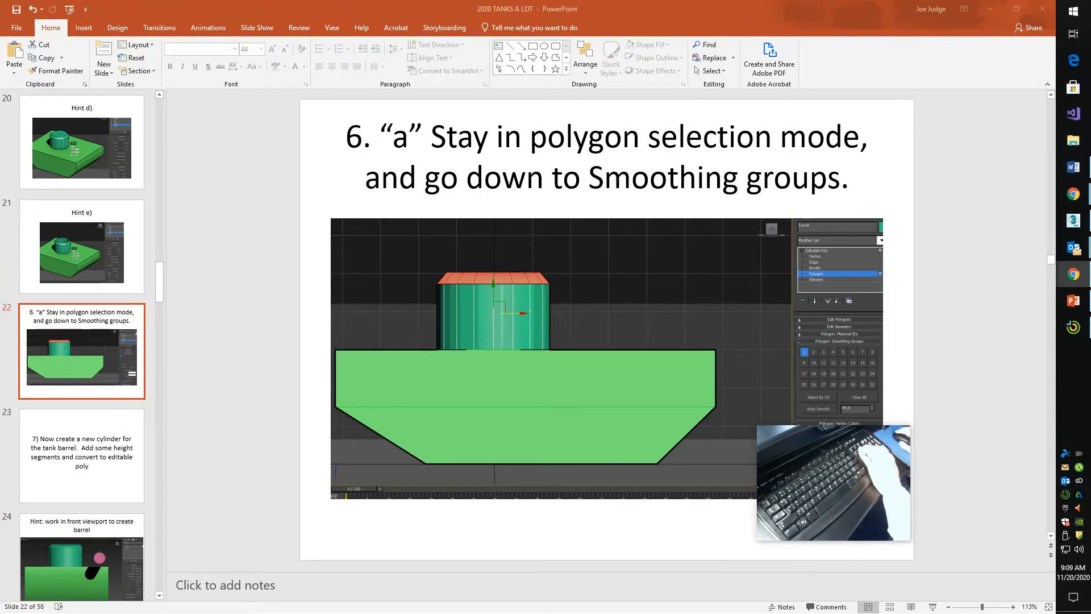
click(192, 371)
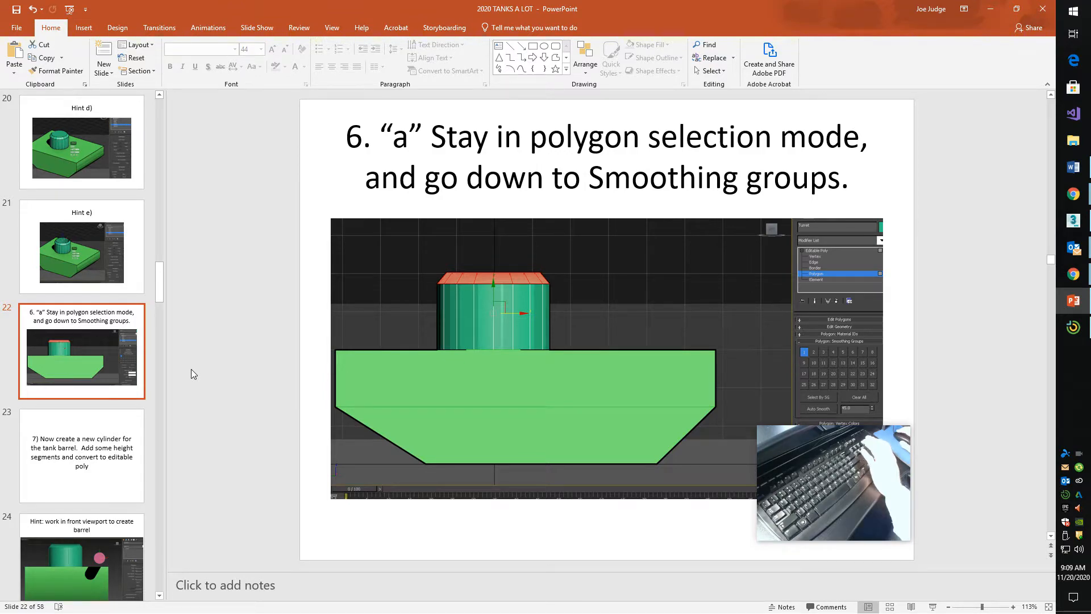
key(Down)
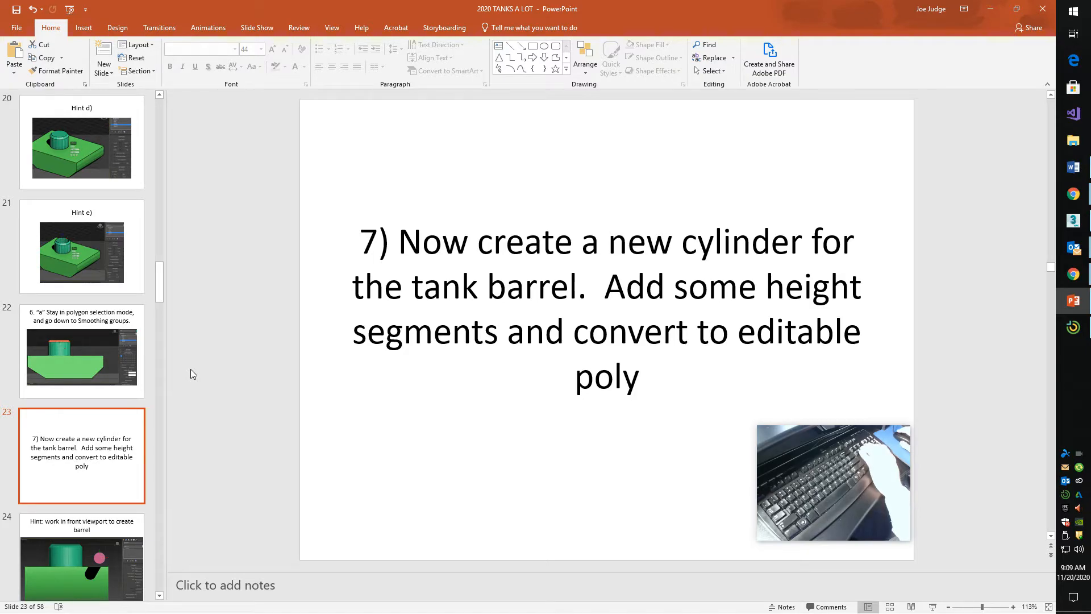
key(Down)
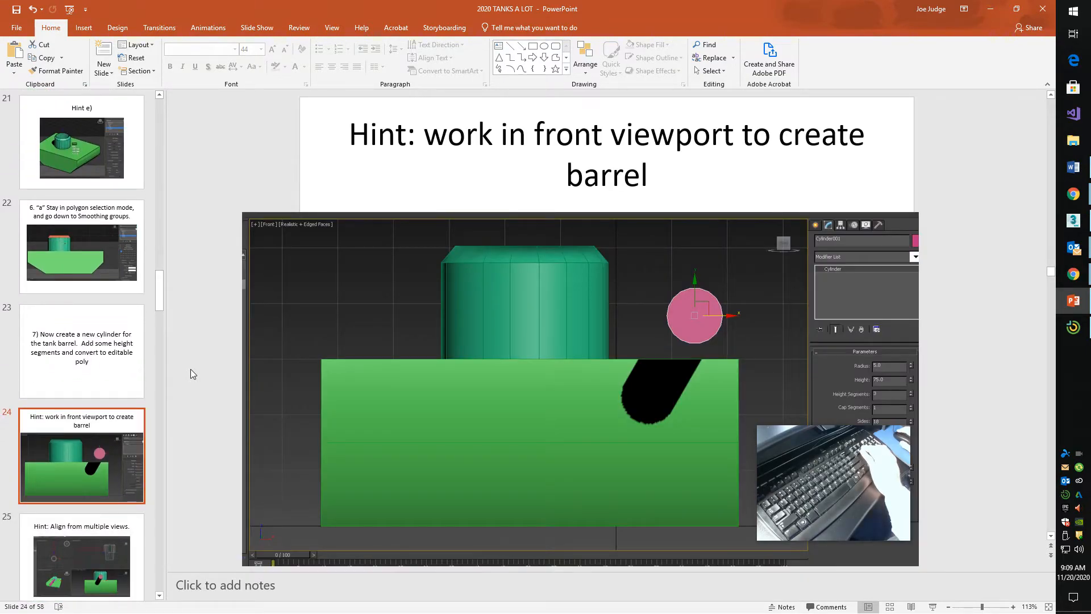
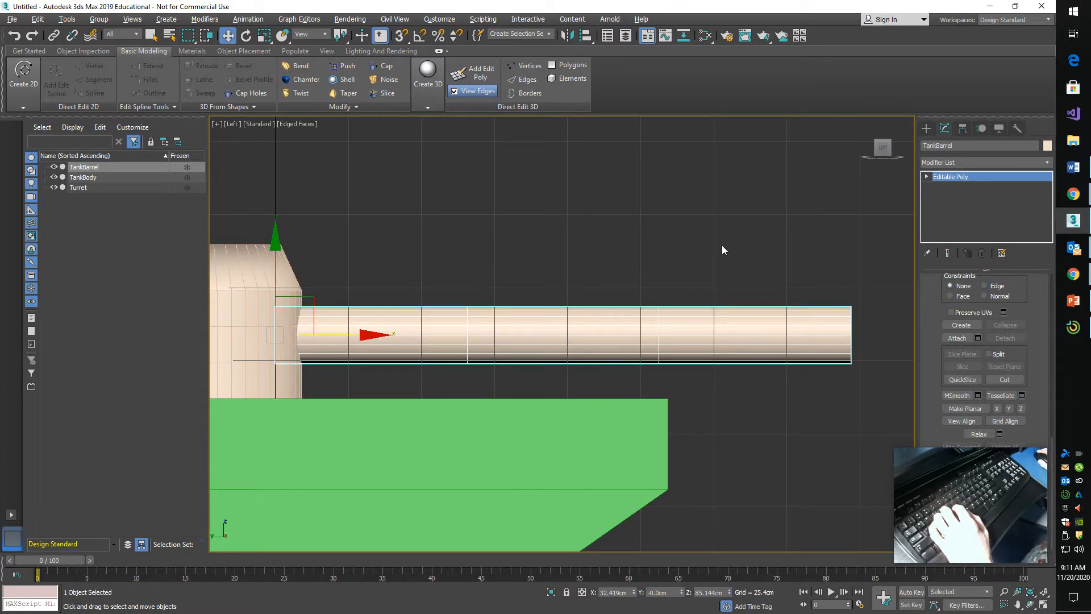
- Hide the viewport grid and set TankBarrel's object colour to dark blue
key(ctrl+z)
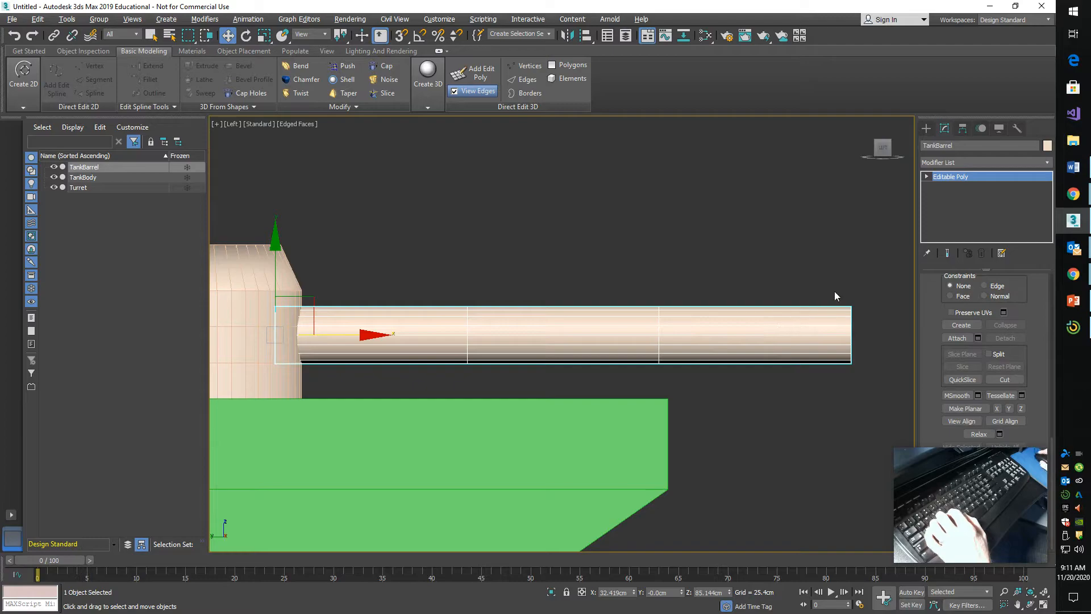
click(1046, 146)
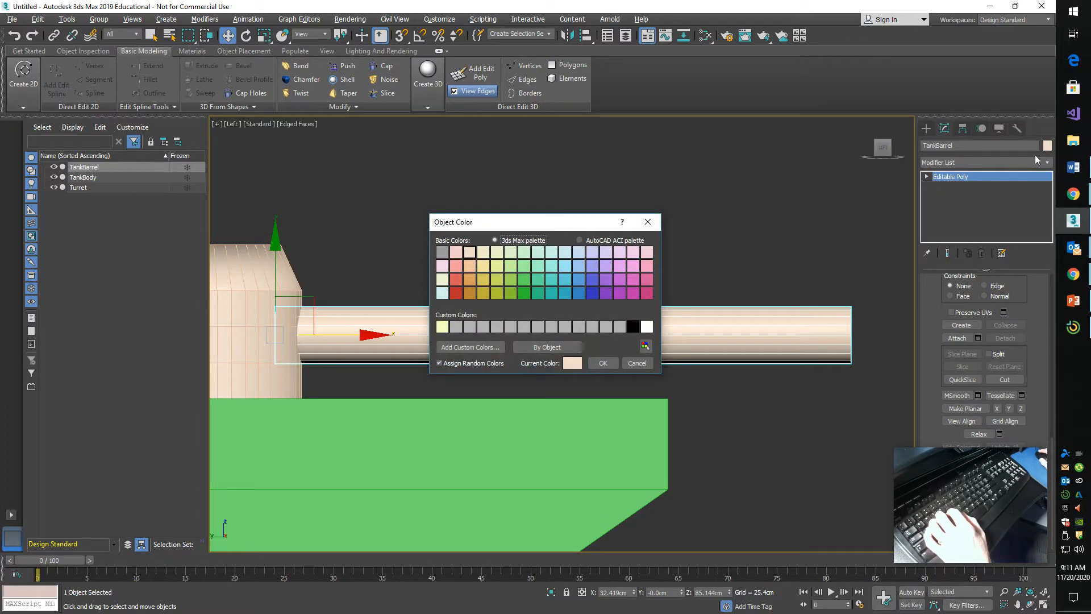
click(592, 293)
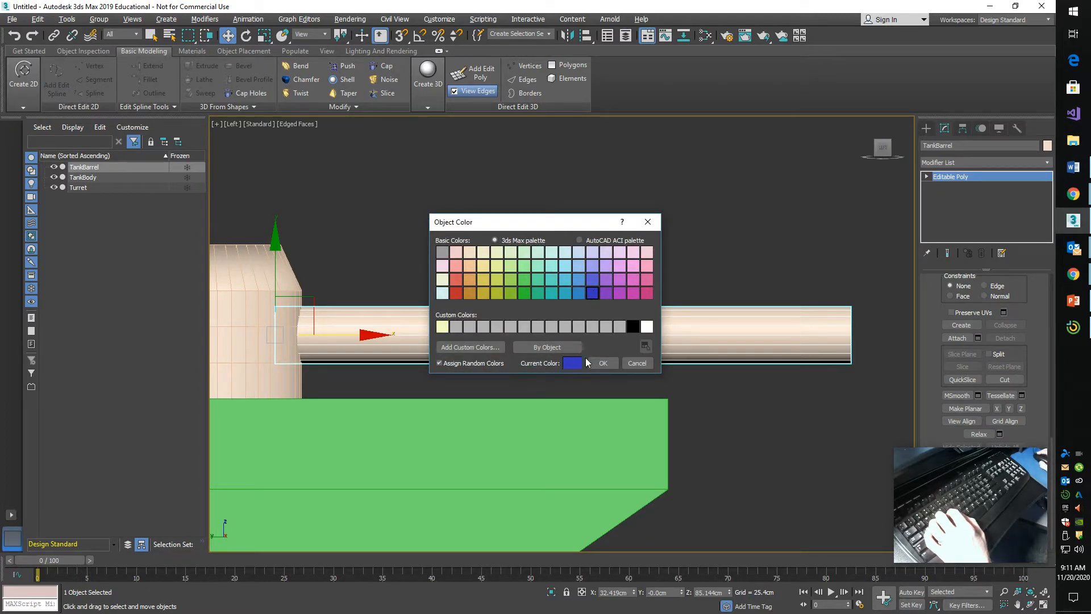
click(602, 362)
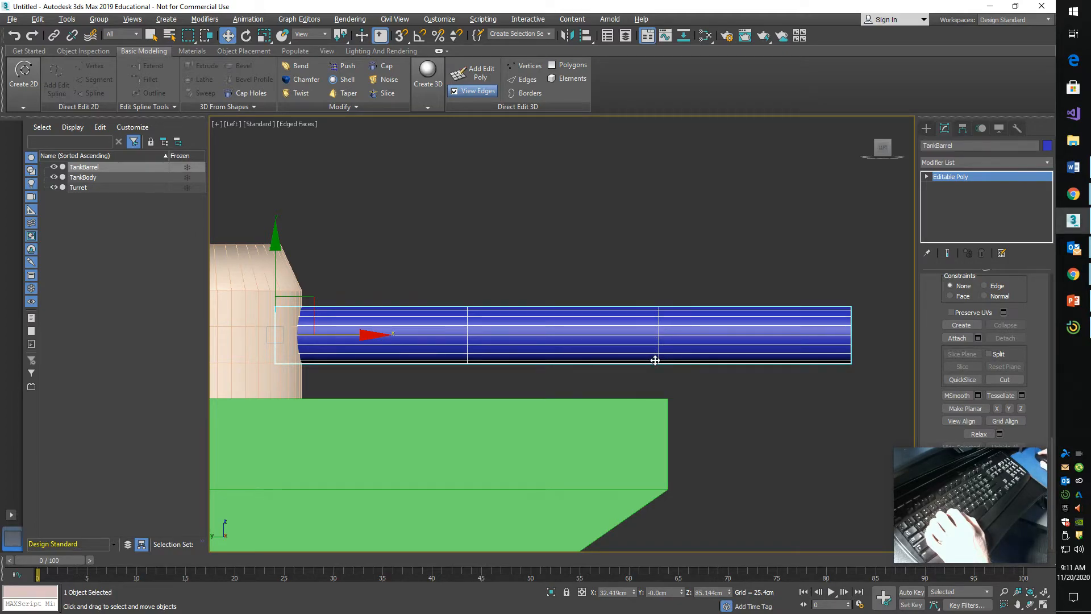
- Move TankBarrel's middle vertex ring nearest the front close to the barrel's front end, and deselect the vertices
click(926, 176)
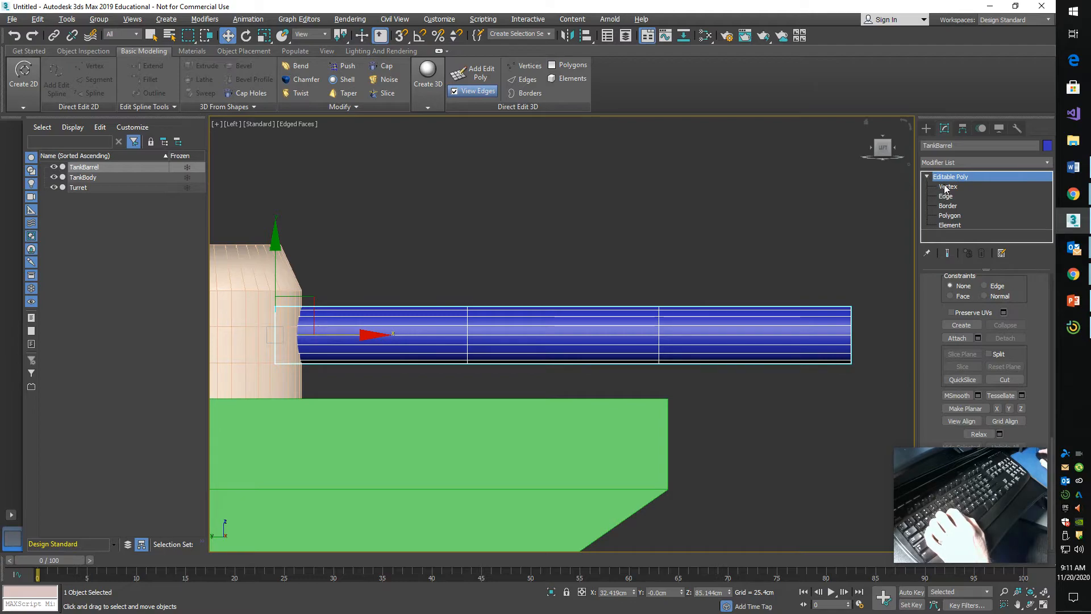
click(946, 186)
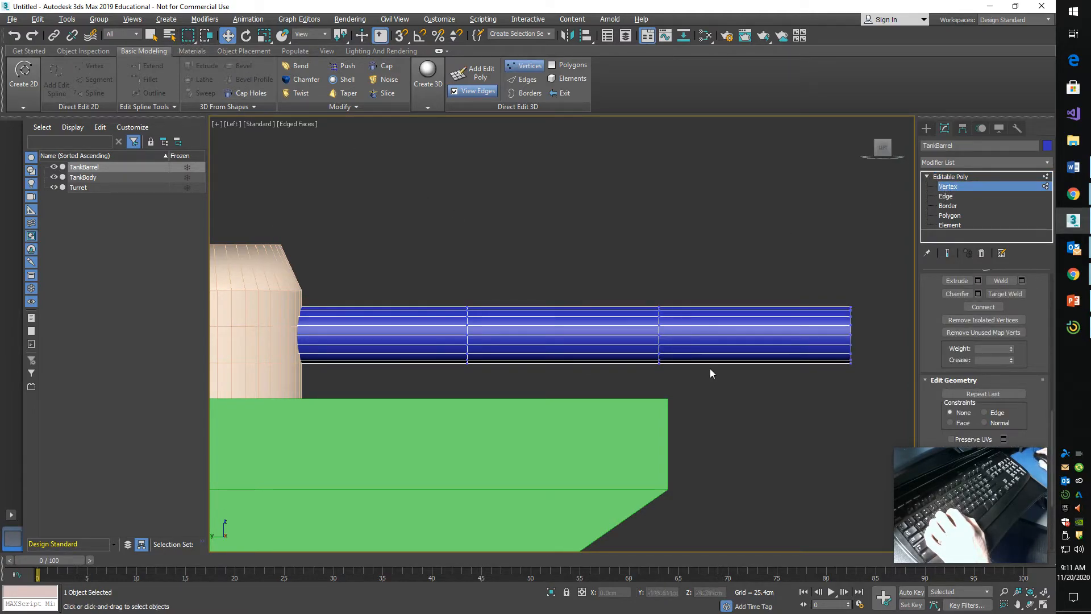
drag(641, 288, 683, 381)
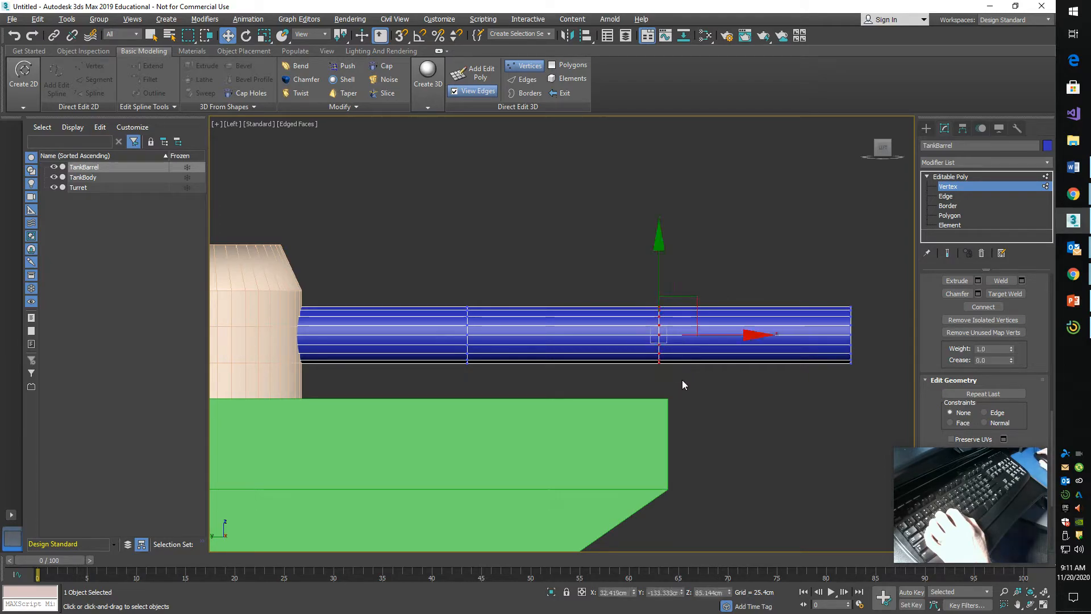
drag(754, 334, 895, 331)
click(820, 443)
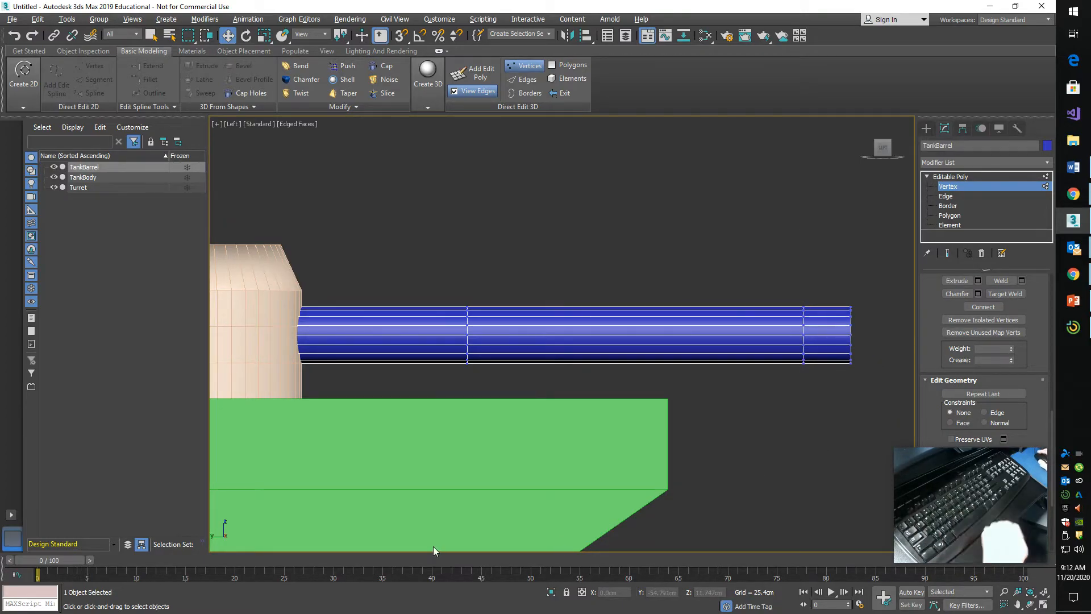
- Switch to PowerPoint, read step 9 on extruding the barrel sight and its zoom hint, and return to 3ds Max
key(alt+Tab)
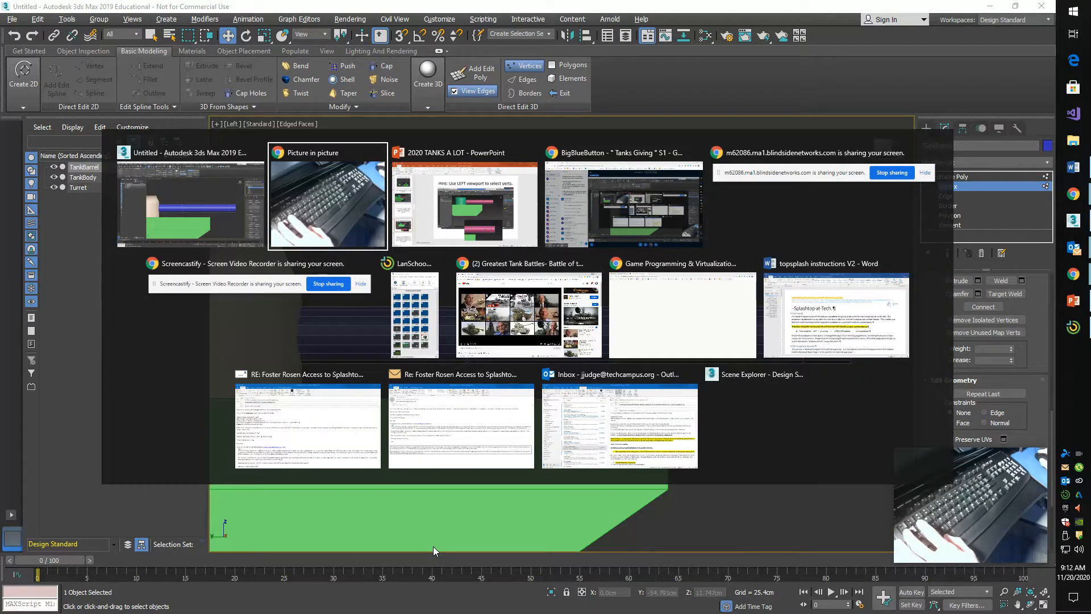
key(alt+Tab)
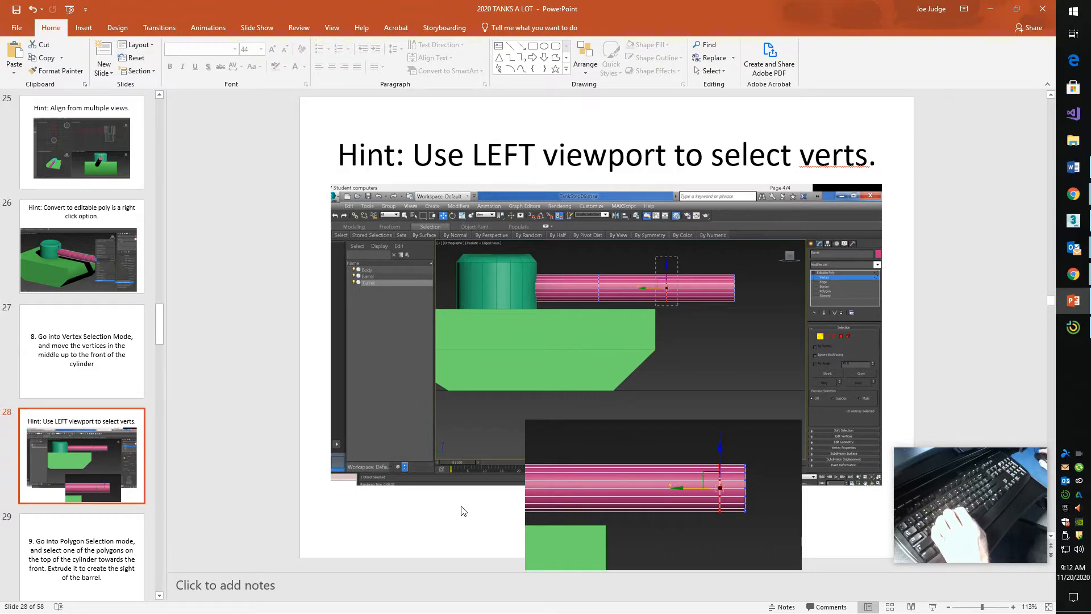
click(110, 533)
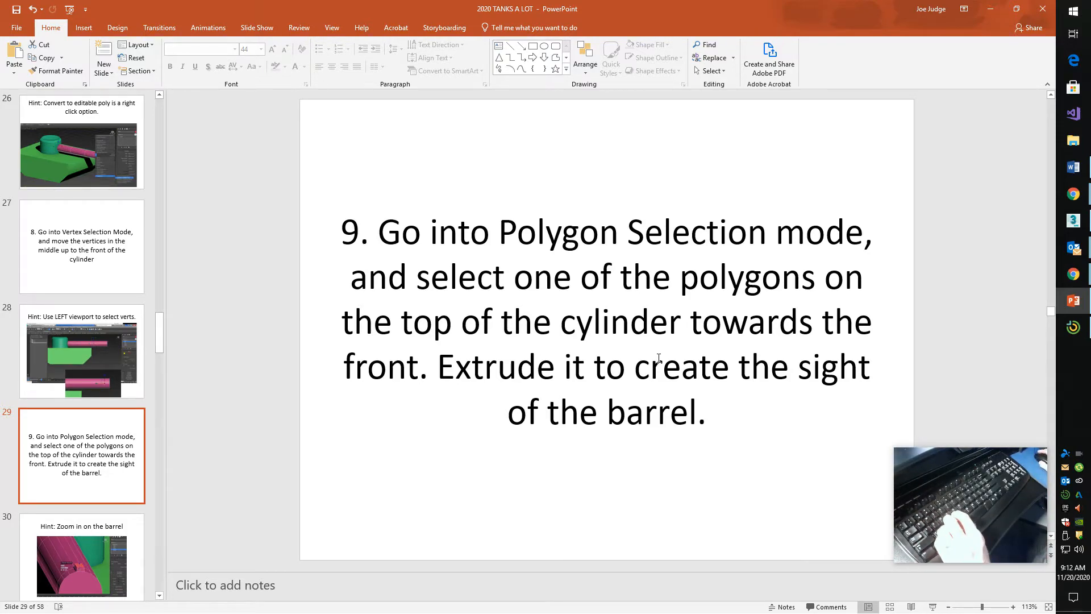
scroll(144, 428, down, 3)
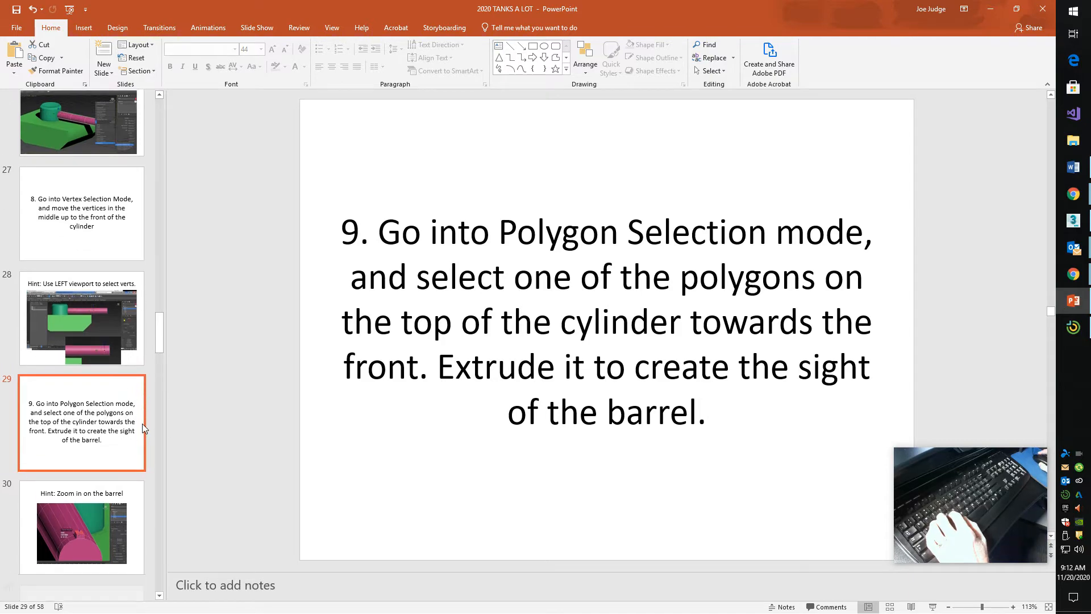
click(98, 431)
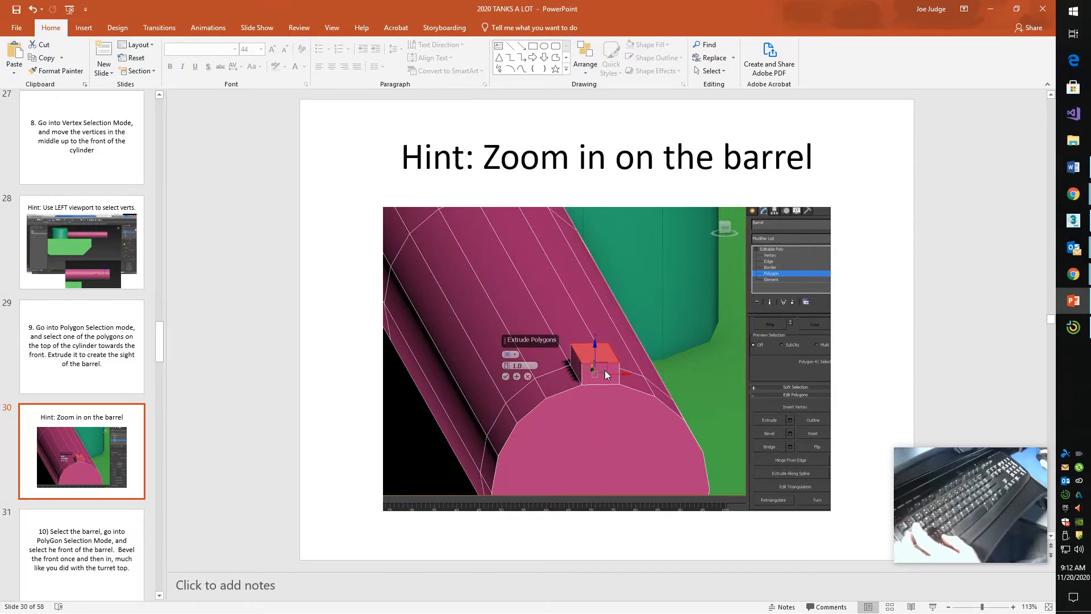
key(alt+Tab)
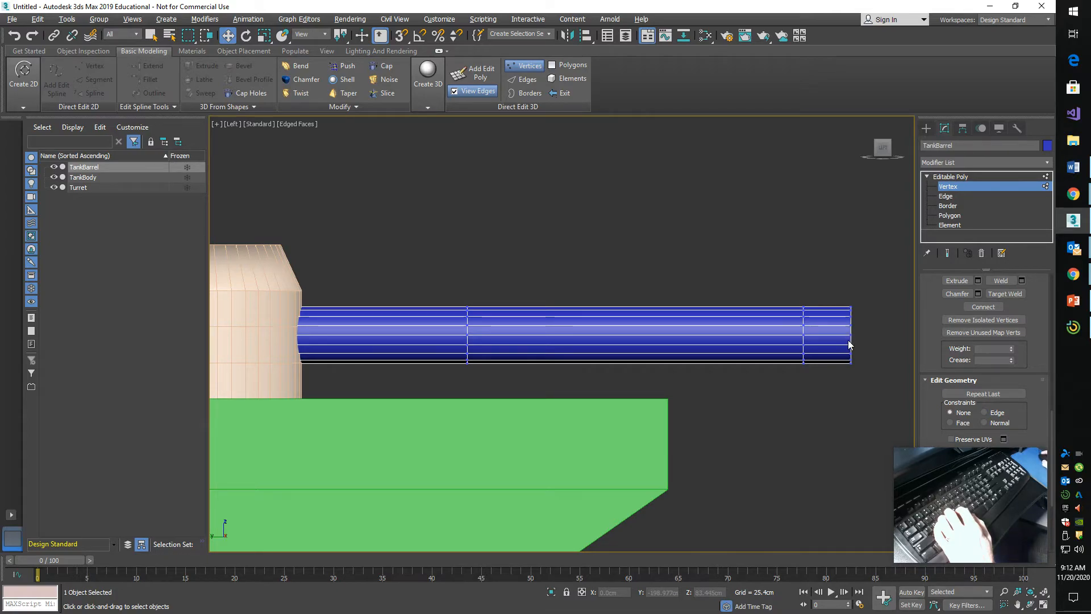
- Extrude one polygon on top of TankBarrel's front section by 1.235 cm to form the barrel sight
click(949, 216)
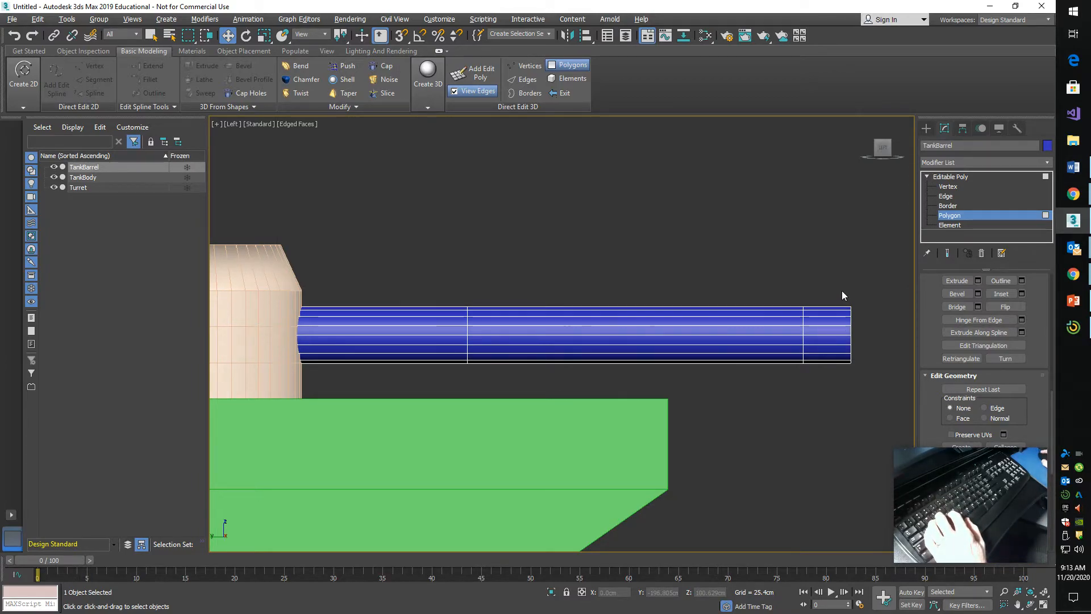
key(f)
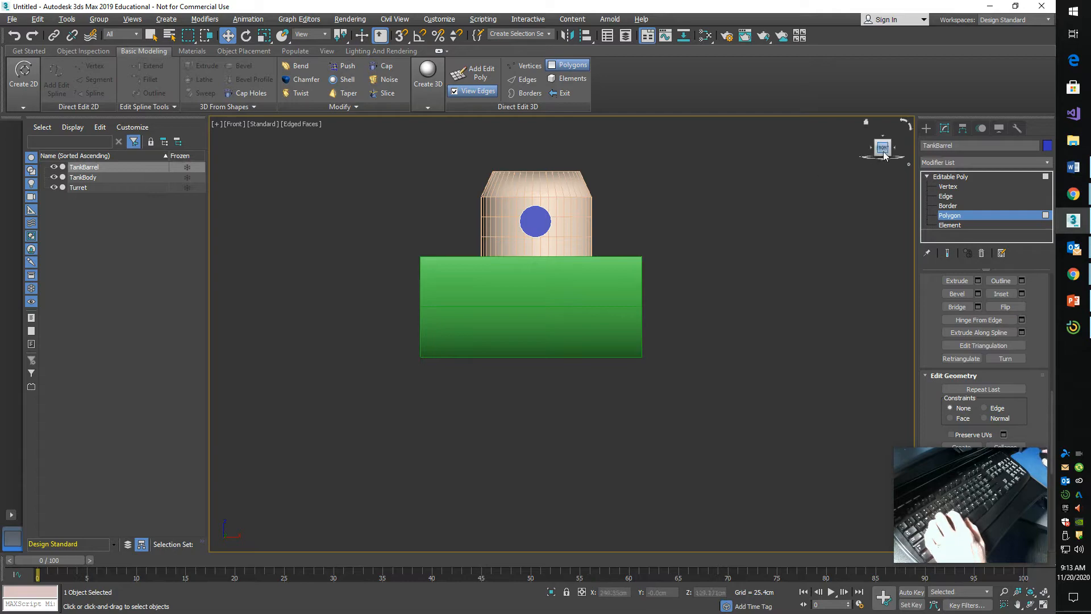
mouse_move(885, 156)
mouse_down()
mouse_move(902, 162)
mouse_move(891, 159)
mouse_up()
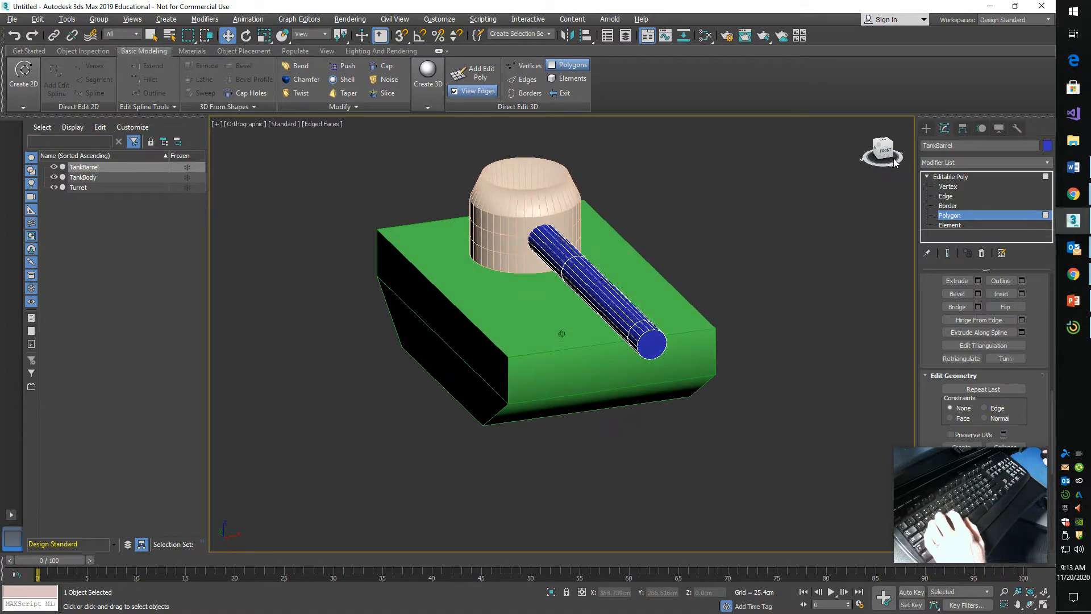
click(650, 326)
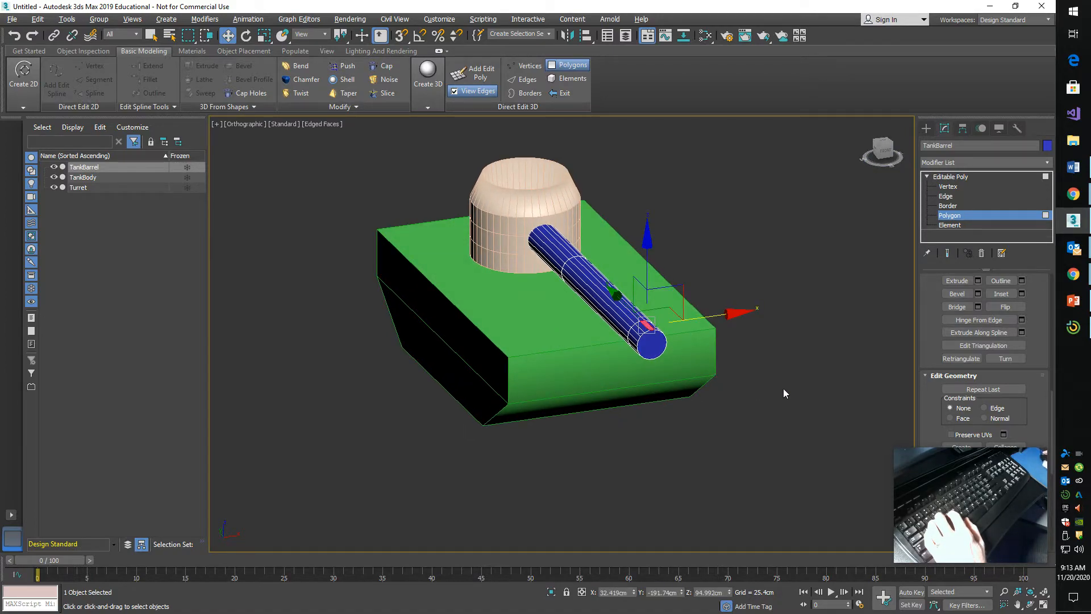
click(1031, 593)
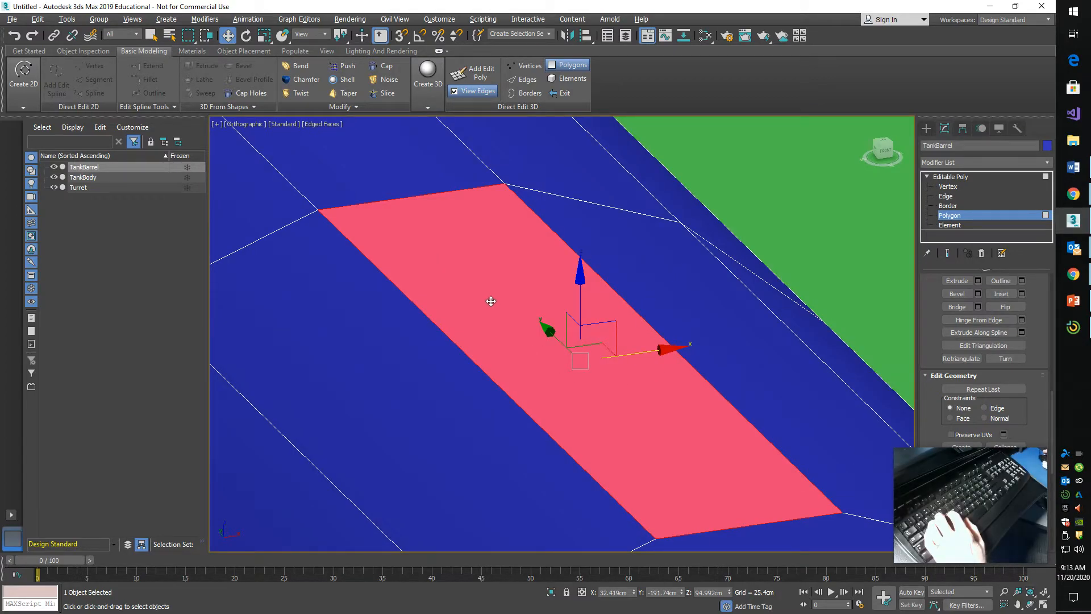
right_click(491, 301)
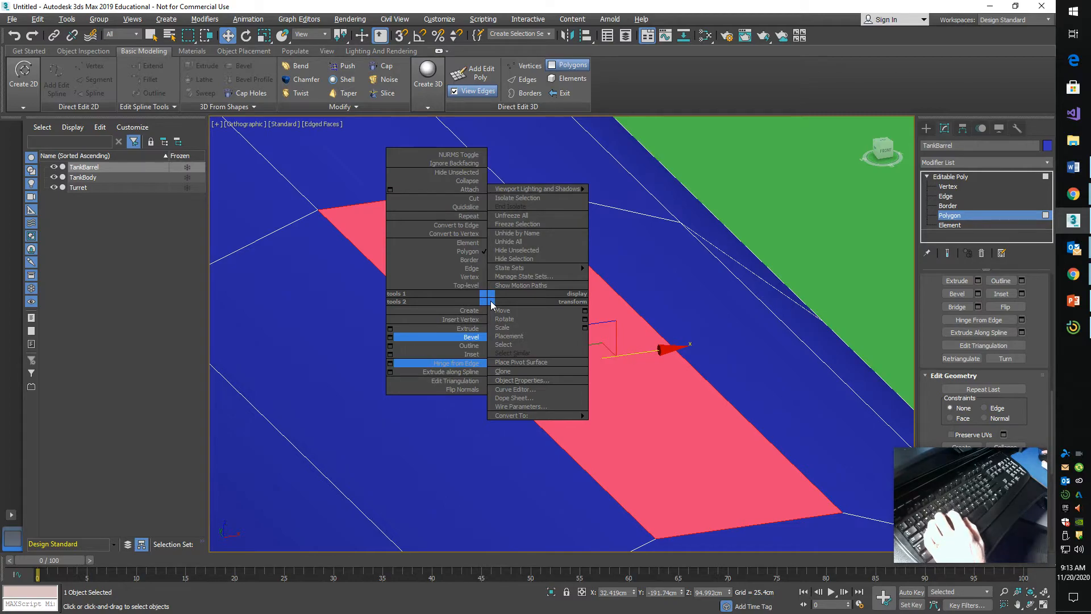
click(389, 329)
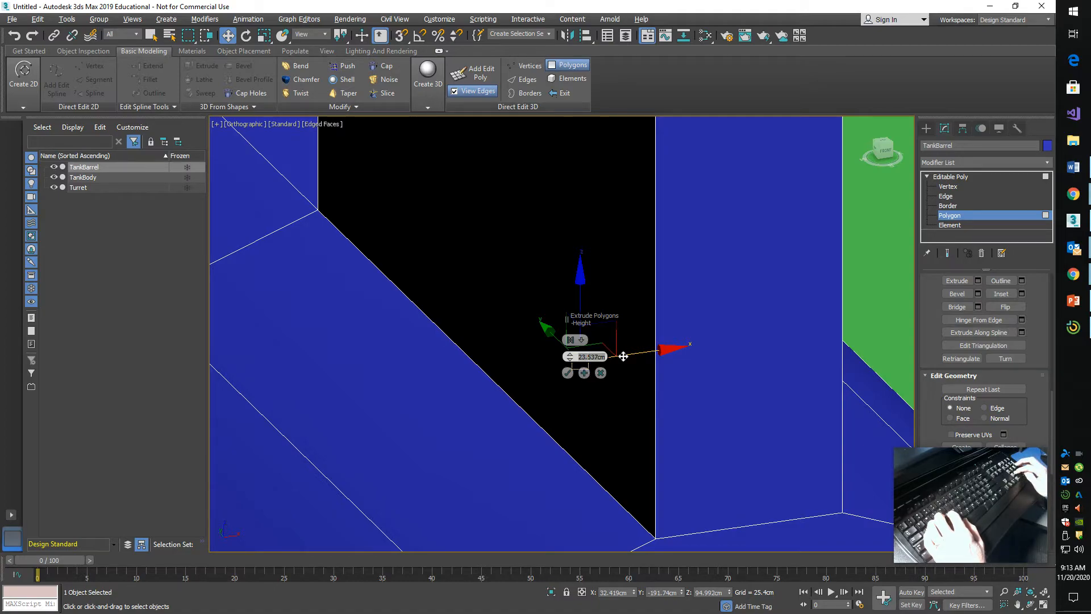
text(1)
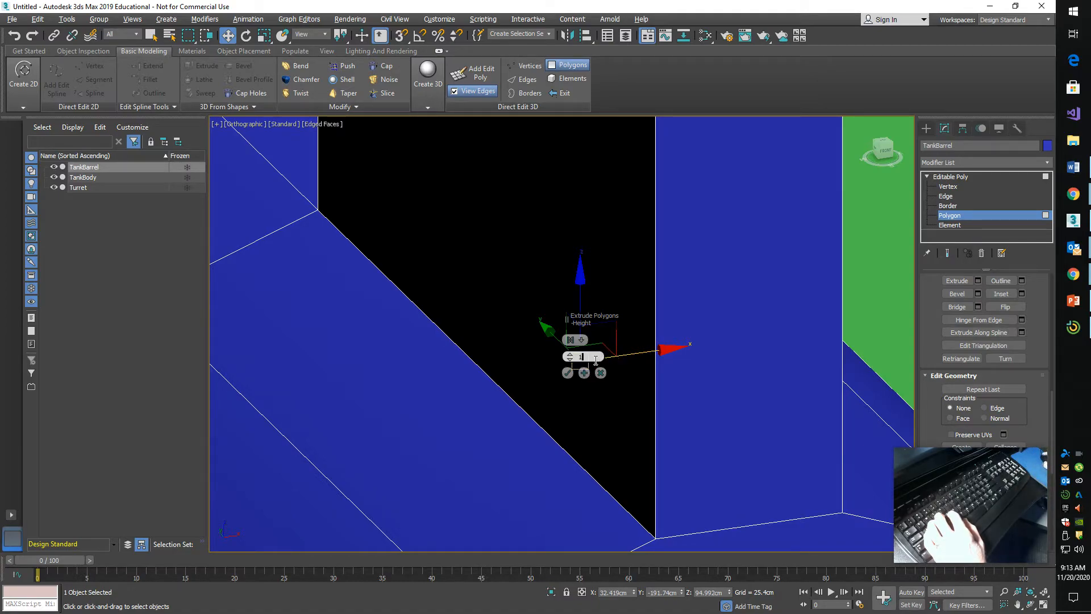
key(Return)
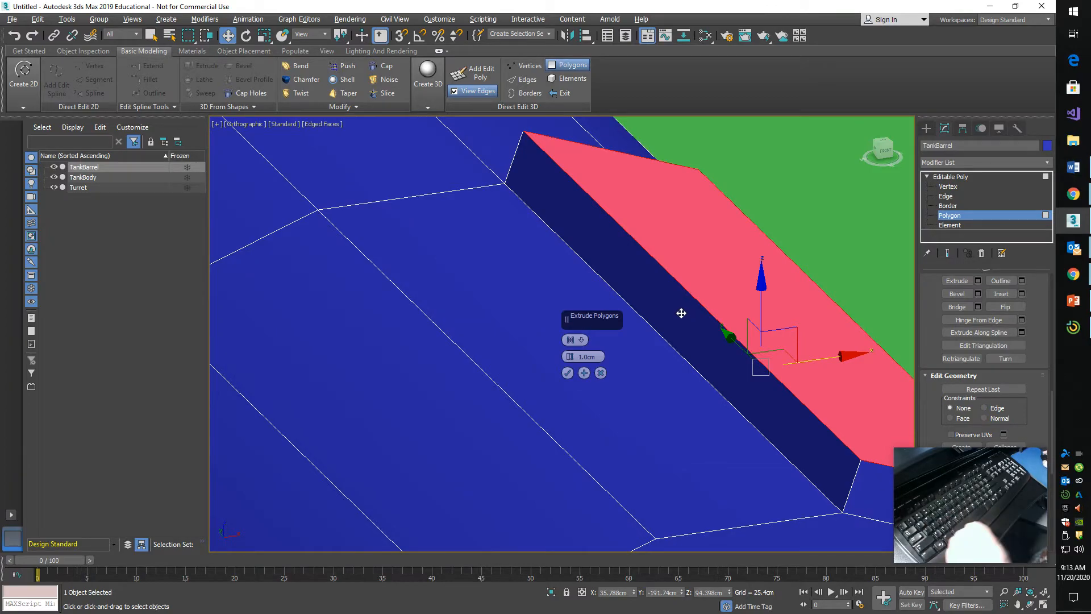
key(z)
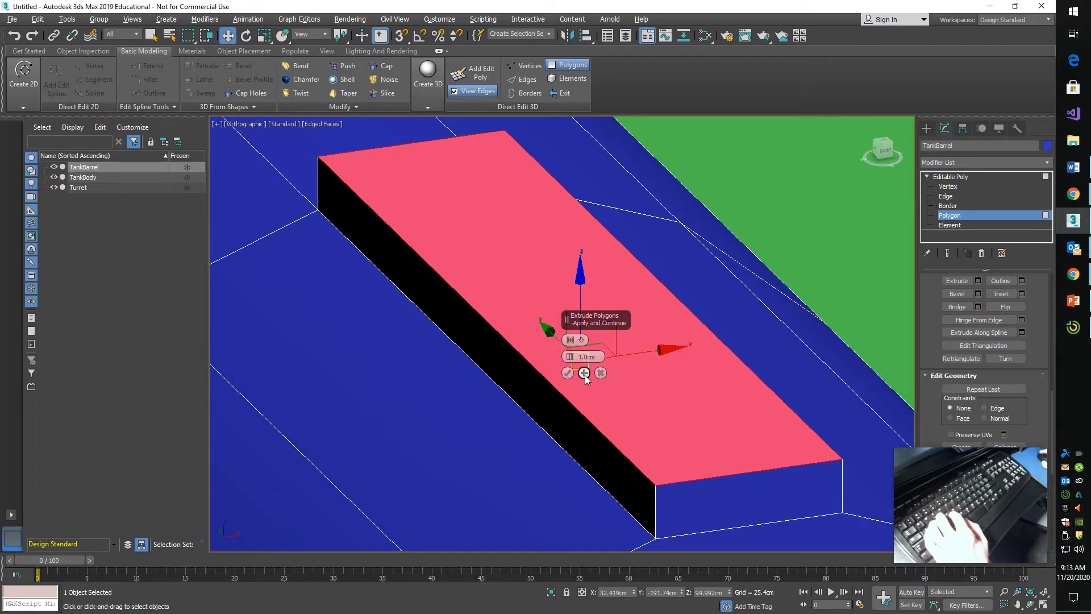
drag(570, 356, 569, 358)
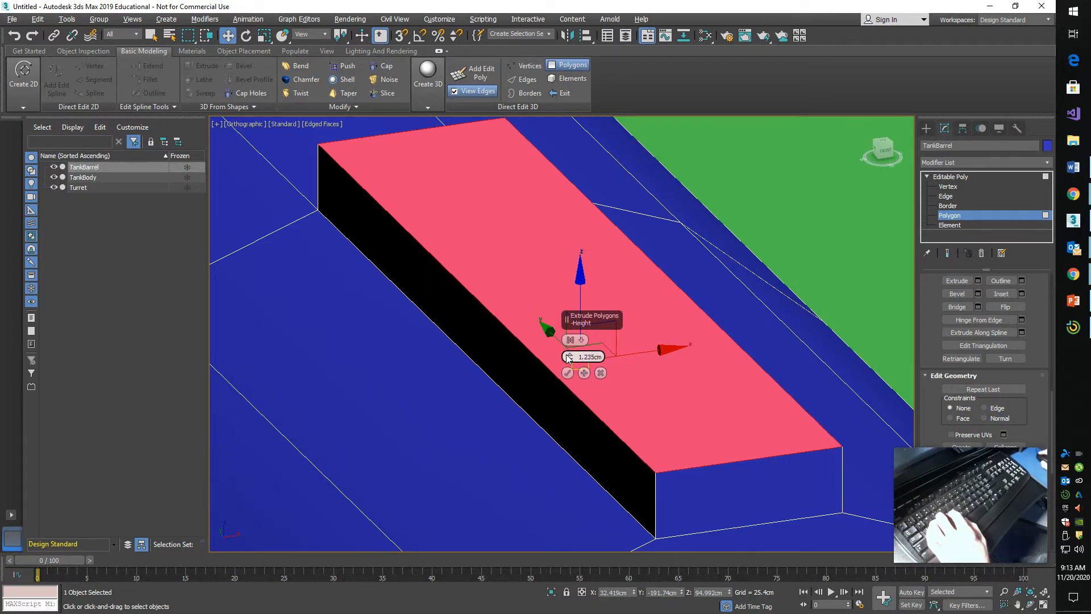
click(567, 373)
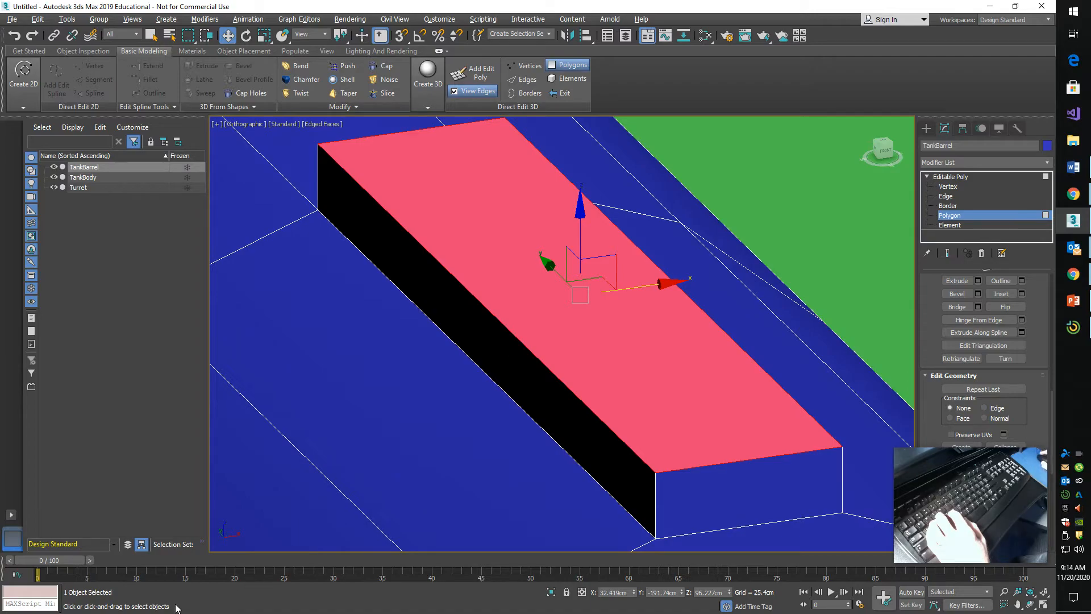
- Switch to PowerPoint, read step 10 on bevelling the front of the barrel, and return to 3ds Max
key(alt+Tab)
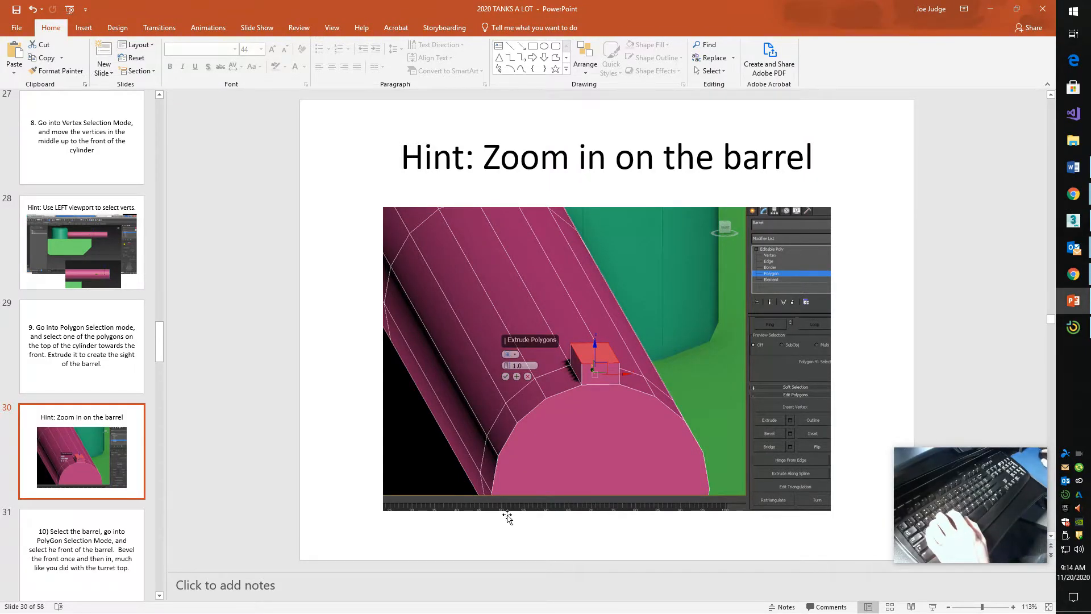
key(Page_Down)
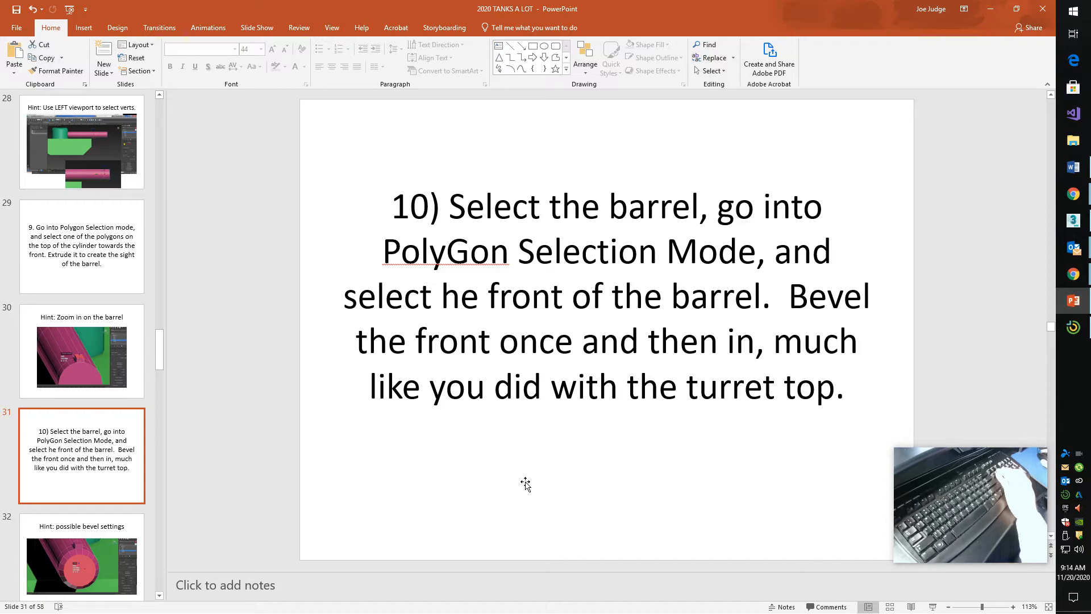
key(alt+Tab)
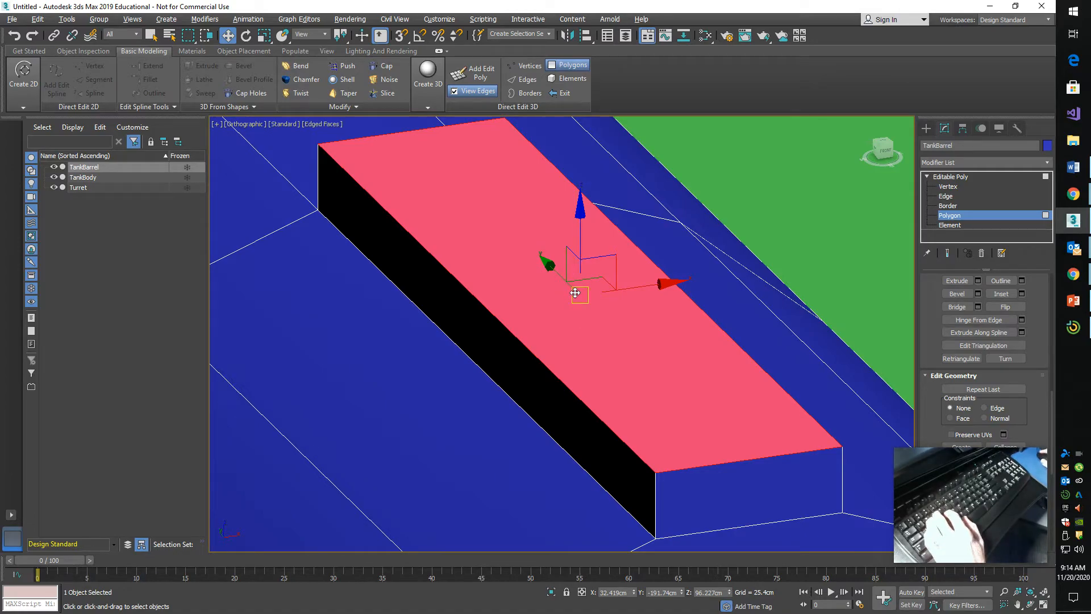
- Rotate the sight's top polygon so its front end rises and its rear drops, and bevel it inward twice to a narrow strip
key(e)
drag(595, 274, 592, 266)
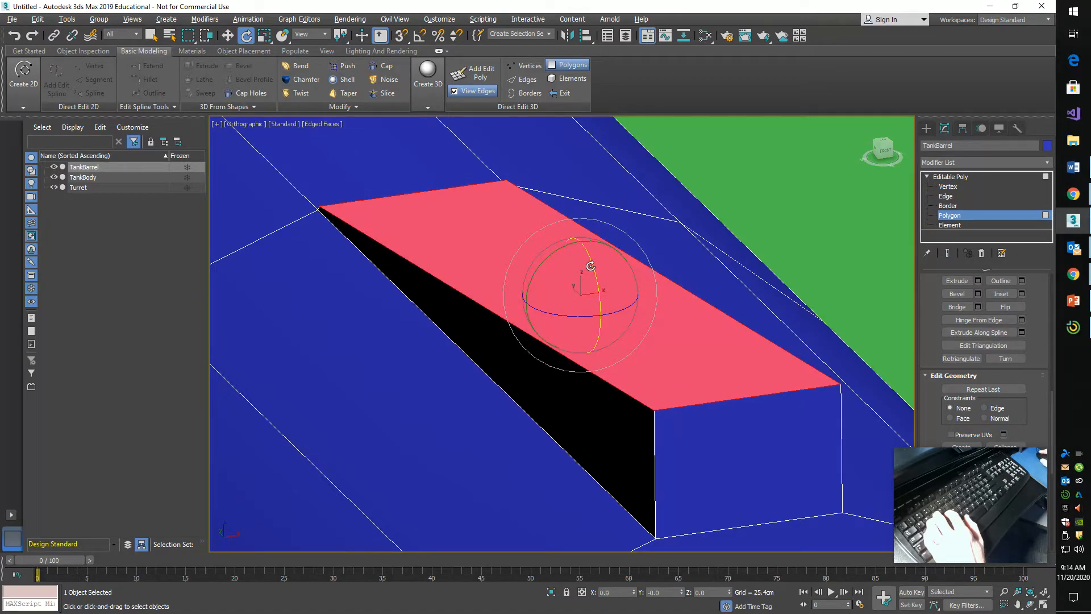
right_click(661, 329)
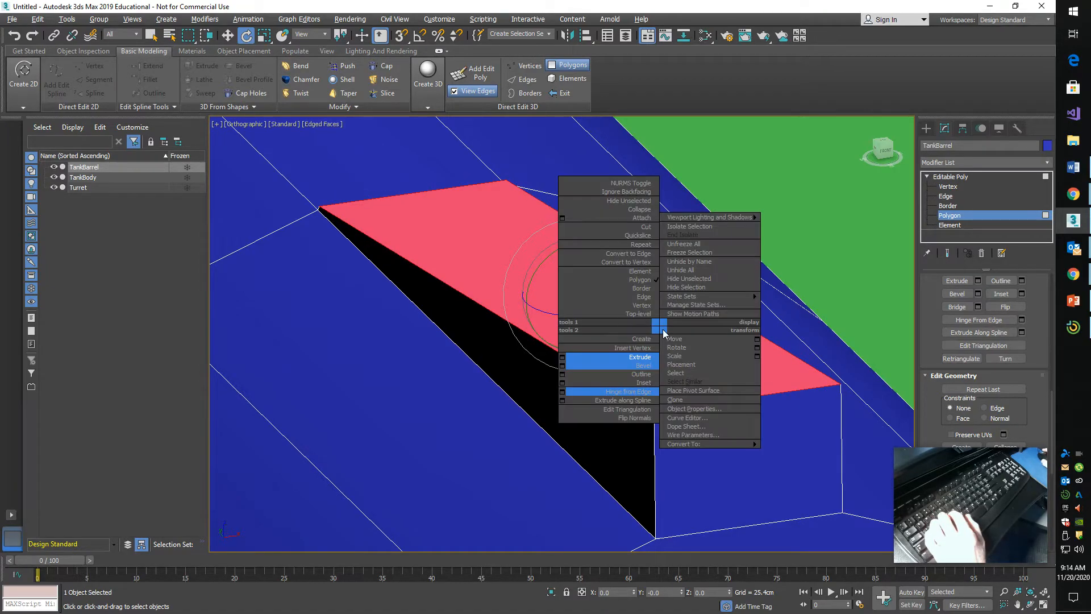
click(637, 366)
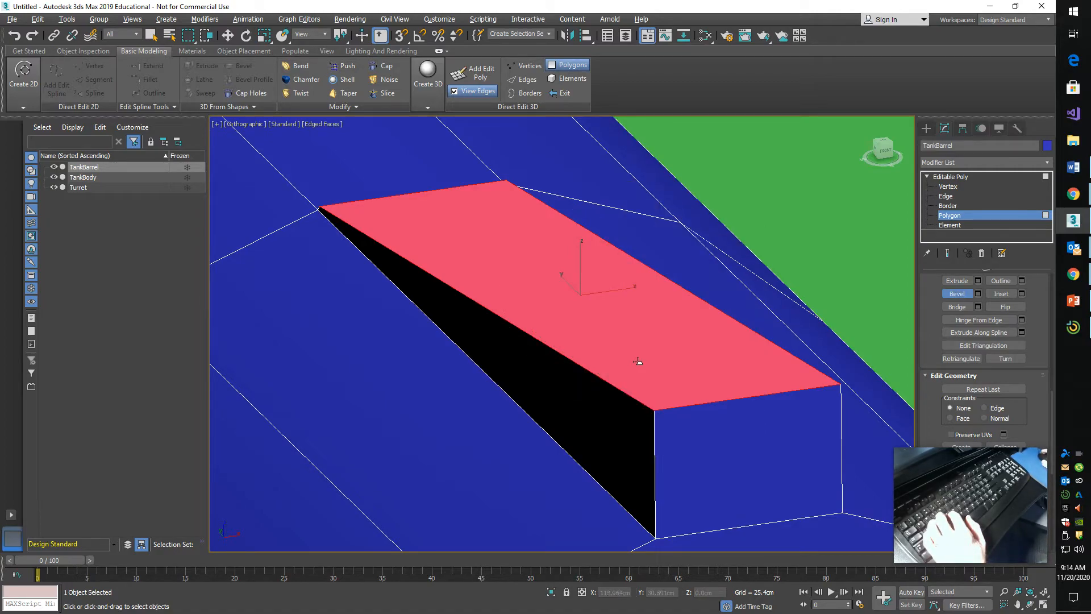
drag(643, 351, 645, 303)
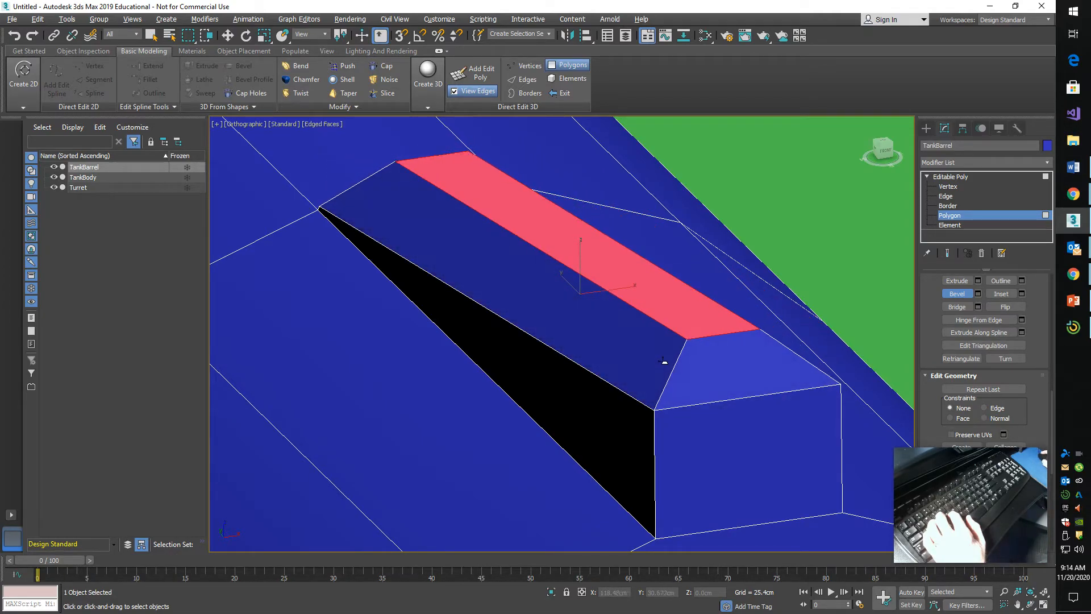
drag(674, 316, 669, 247)
drag(669, 248, 670, 267)
click(671, 267)
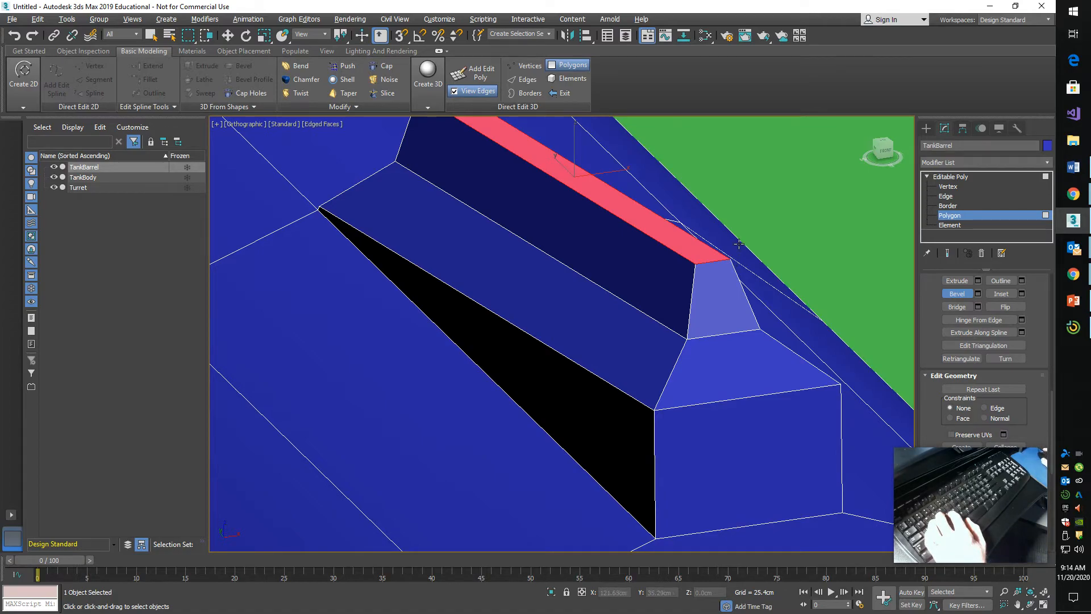
scroll(739, 244, down, 4)
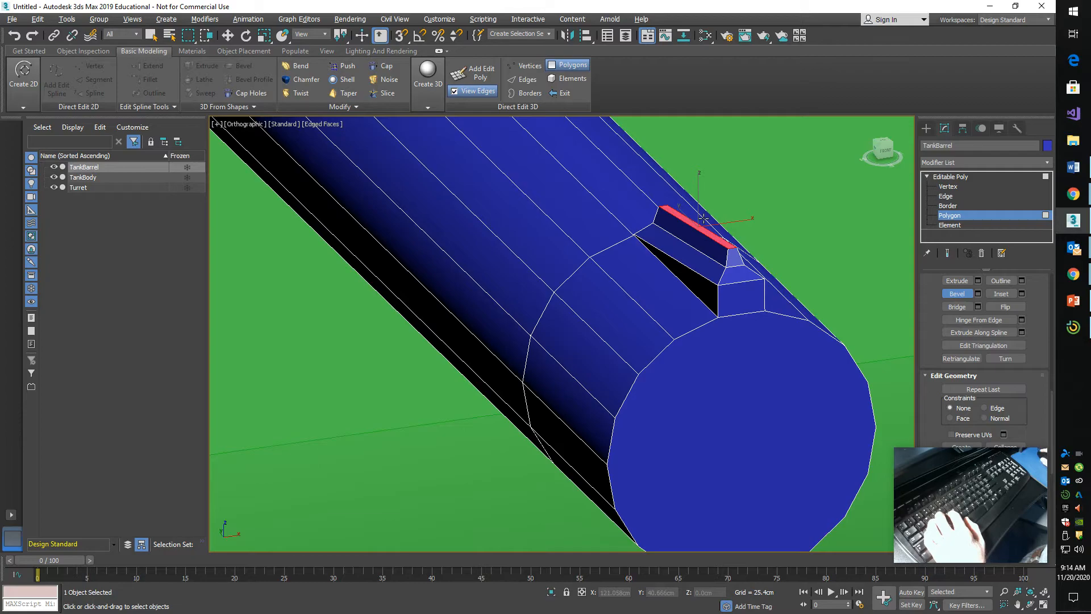
- Check the PowerPoint hints on first and second bevel settings, and bevel TankBarrel's round front polygon slightly outward with a smaller outline
click(762, 433)
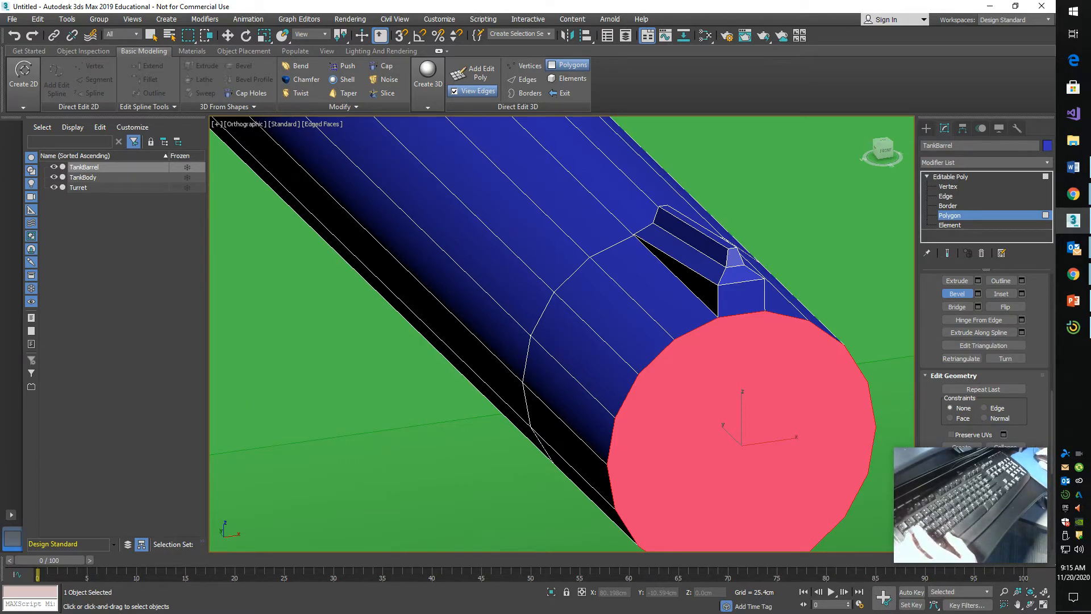
key(alt+Tab)
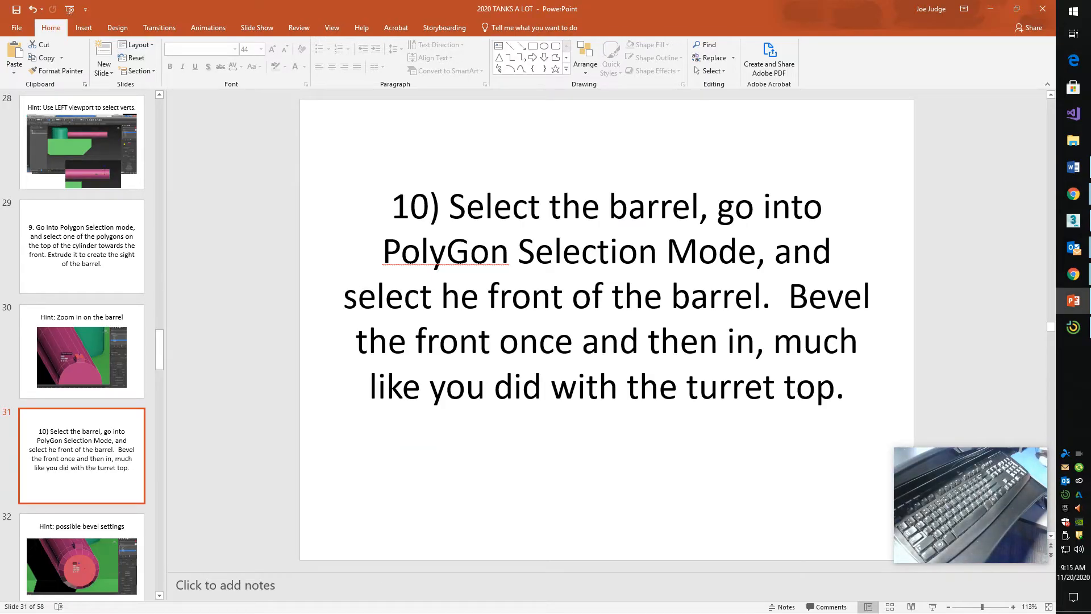
click(95, 550)
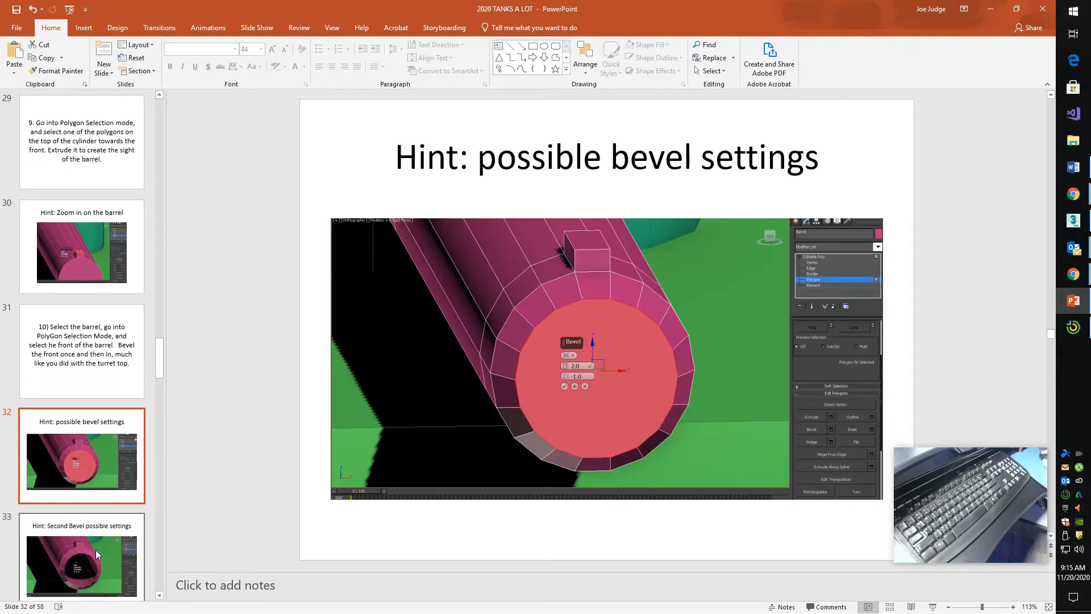
click(95, 557)
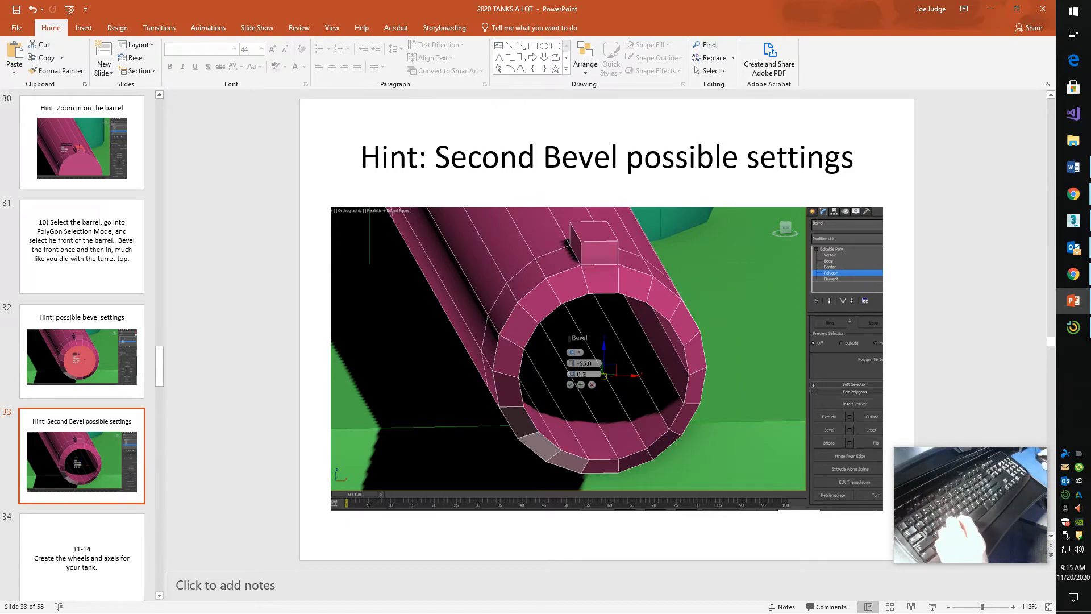
key(alt+Tab)
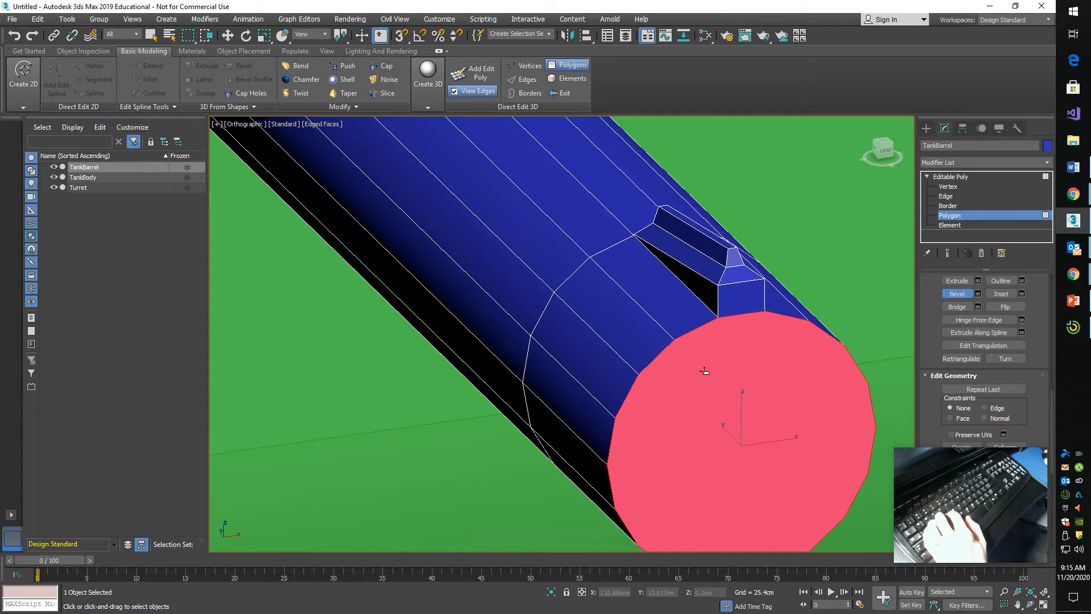
drag(706, 374, 699, 338)
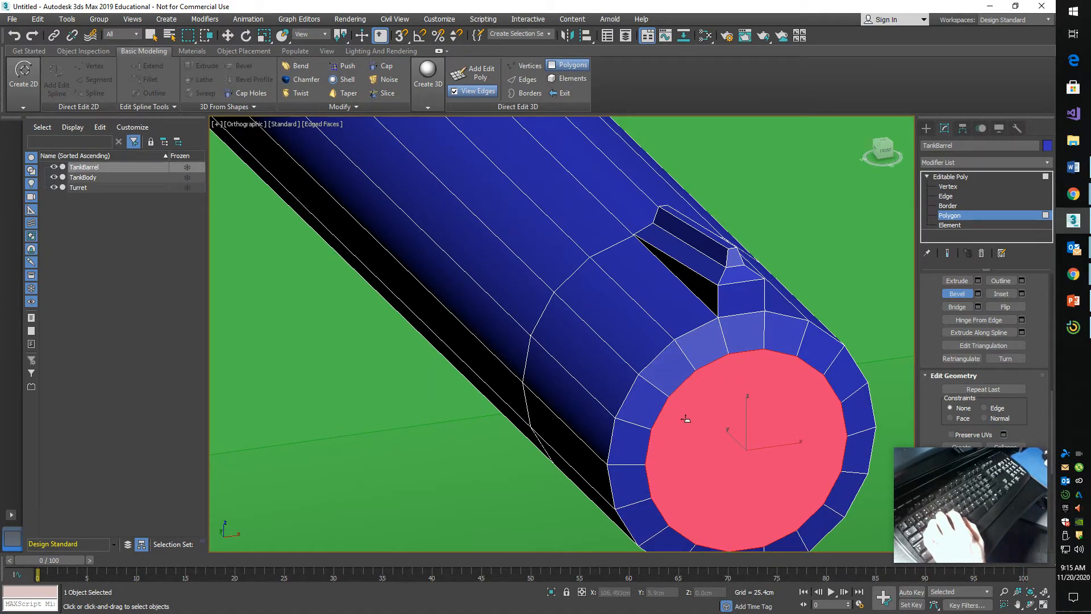
key(e)
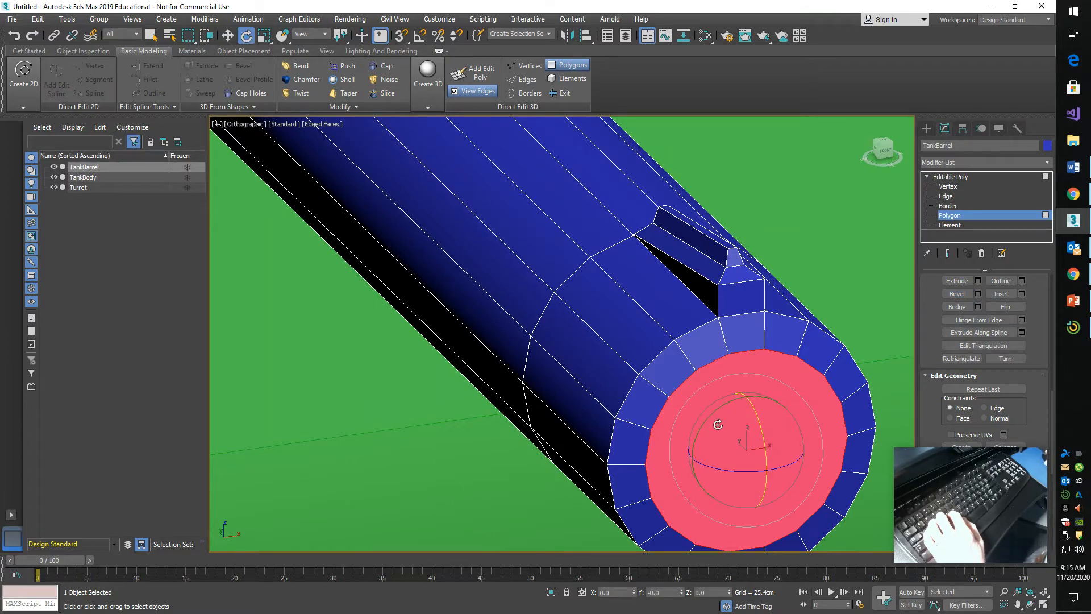
right_click(710, 392)
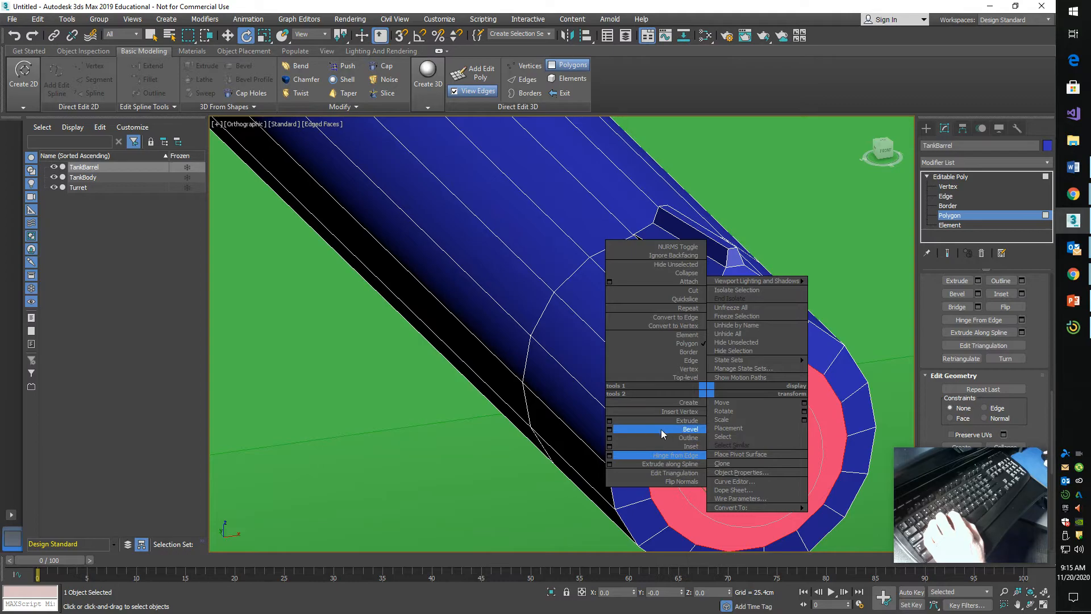
click(610, 429)
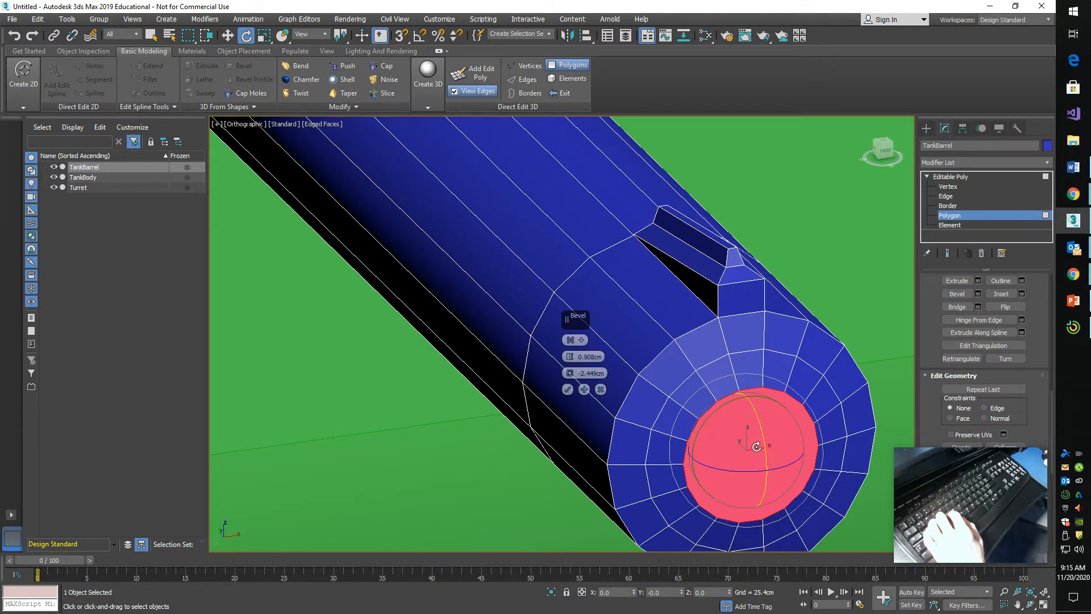
click(601, 390)
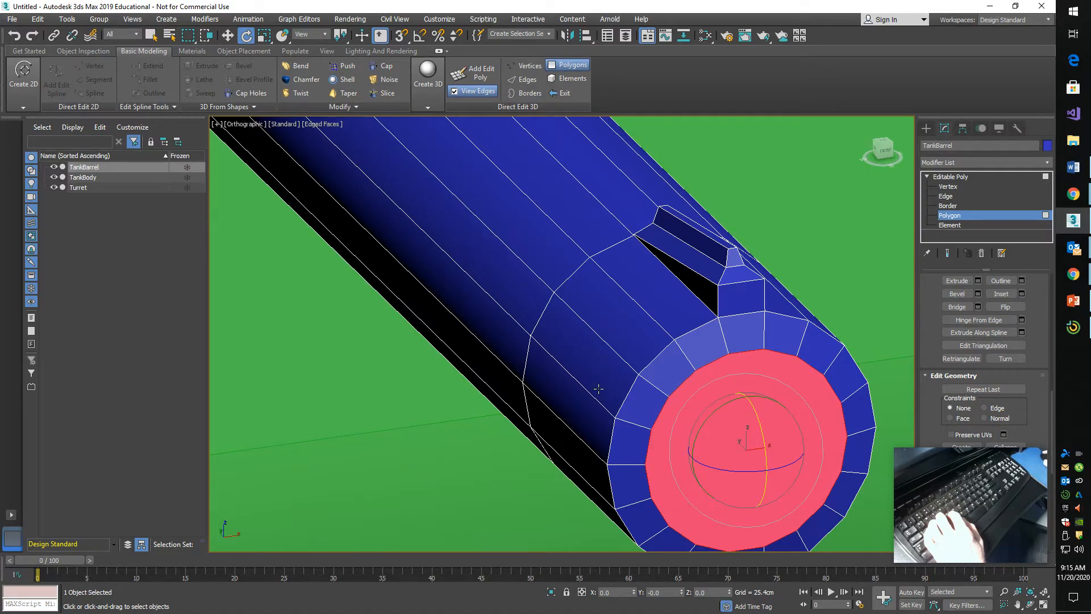
- Try moving the front polygon back into the barrel along its length, and undo the move
key(w)
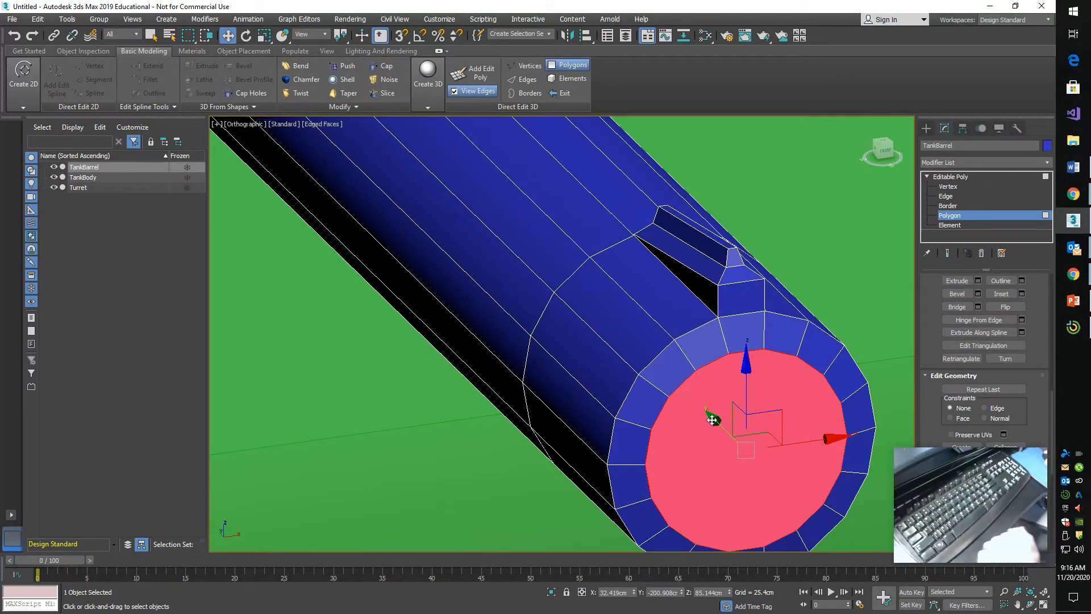
drag(707, 417, 626, 340)
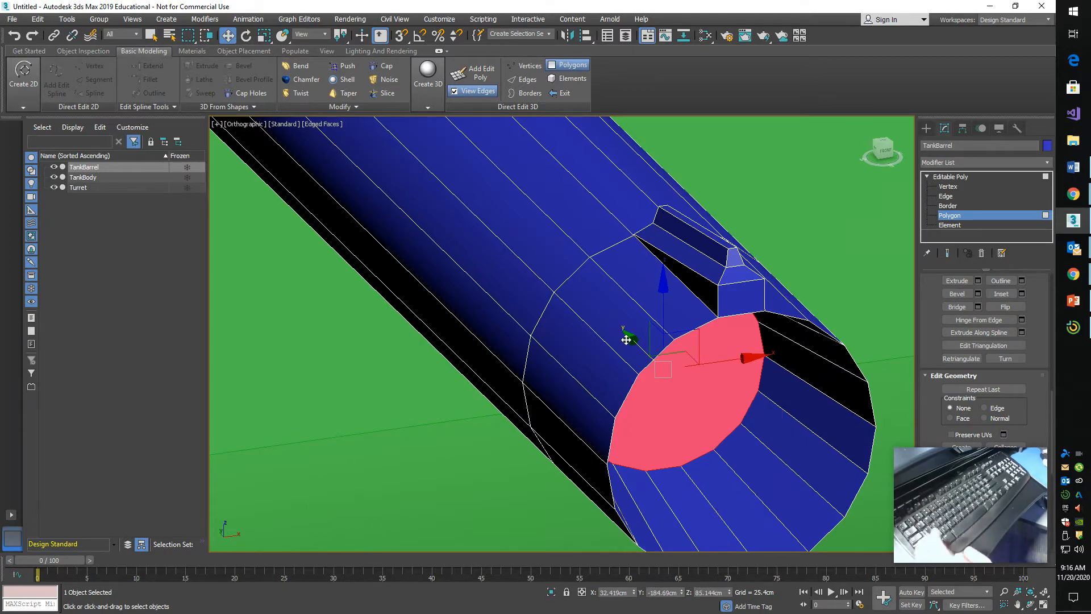
key(ctrl+z)
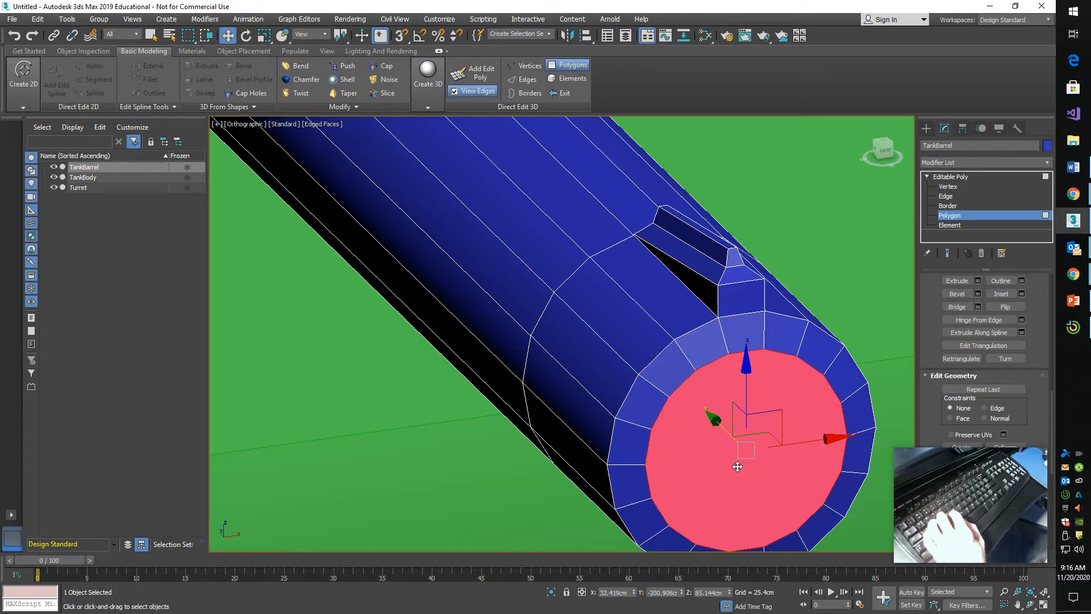
drag(920, 462, 778, 186)
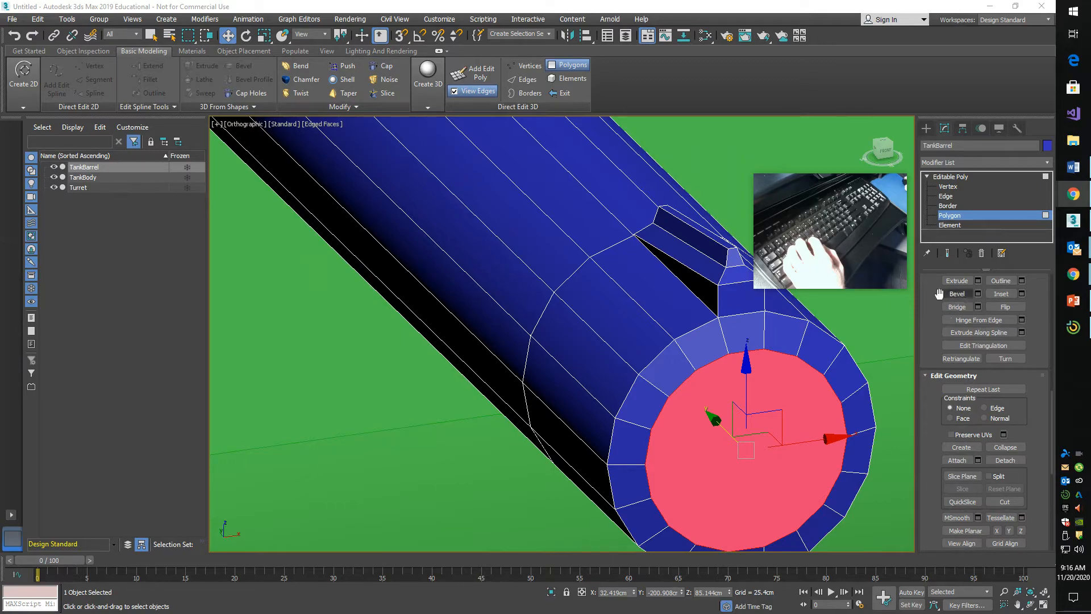
click(978, 294)
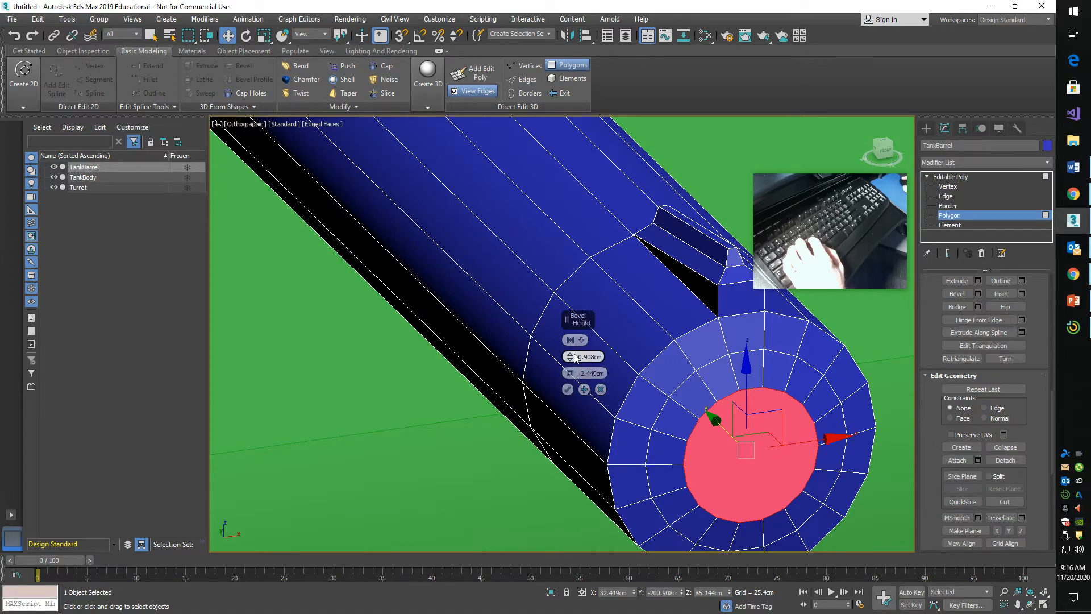
drag(570, 363, 574, 373)
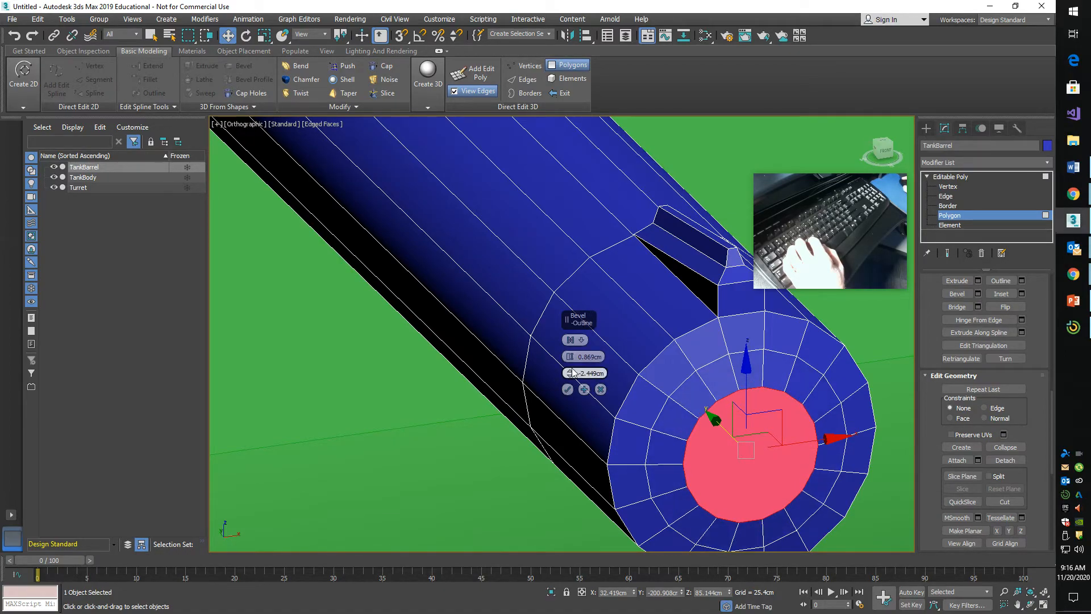
click(580, 341)
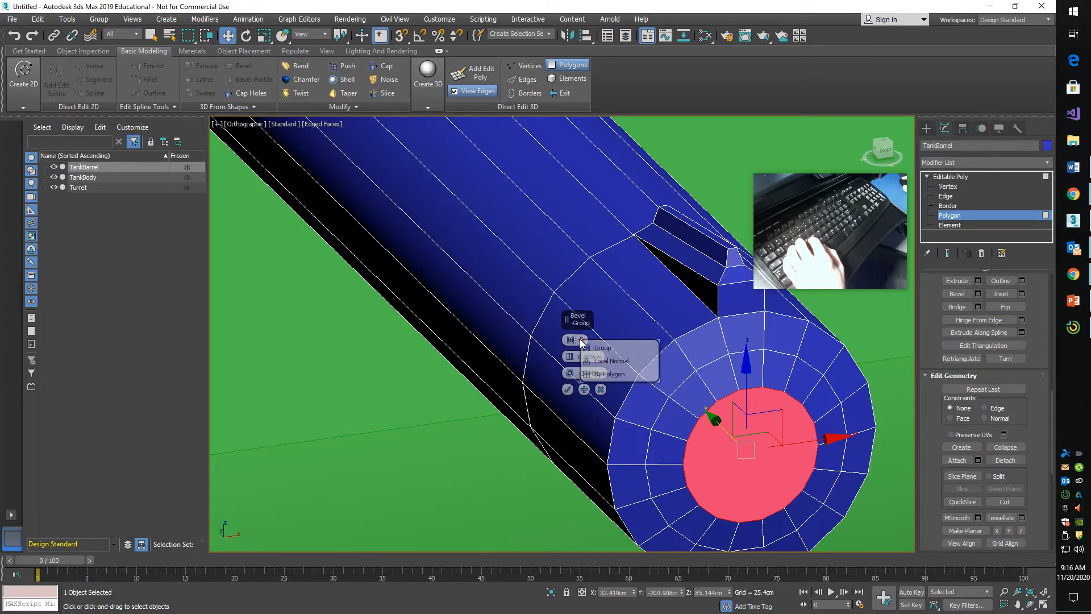
click(607, 374)
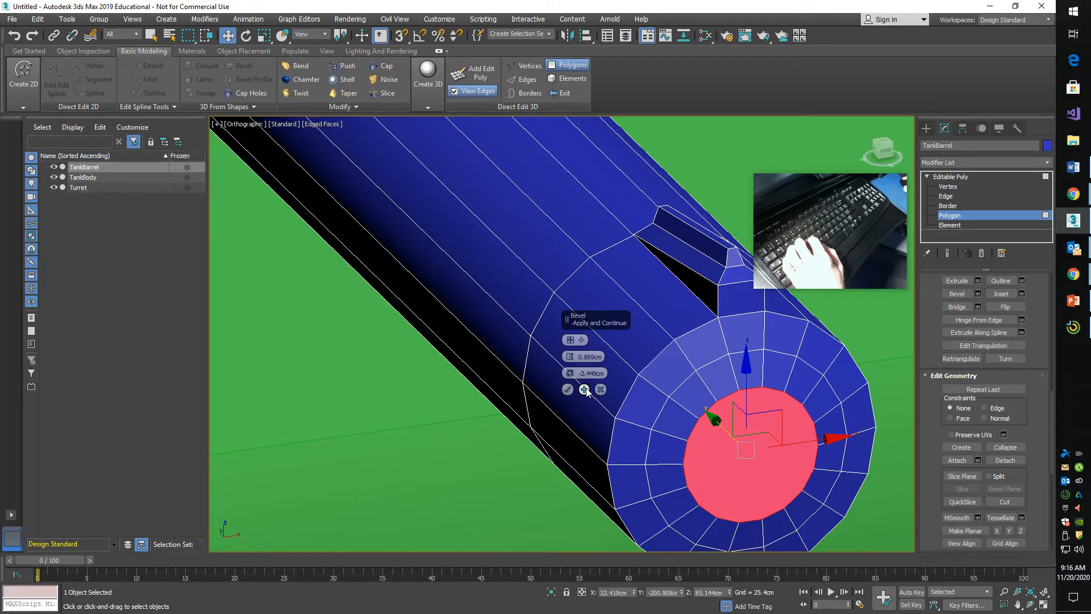
click(599, 388)
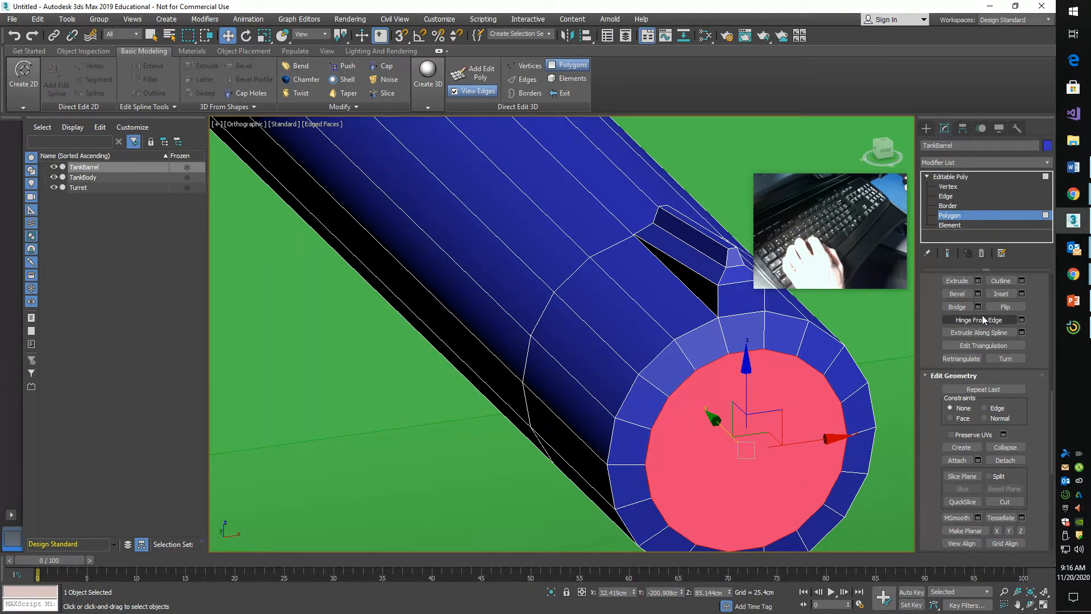
- Bevel TankBarrel's front polygon inward with a height of about -17.06 cm and an outline of about -2.69 cm to hollow the barrel
click(979, 294)
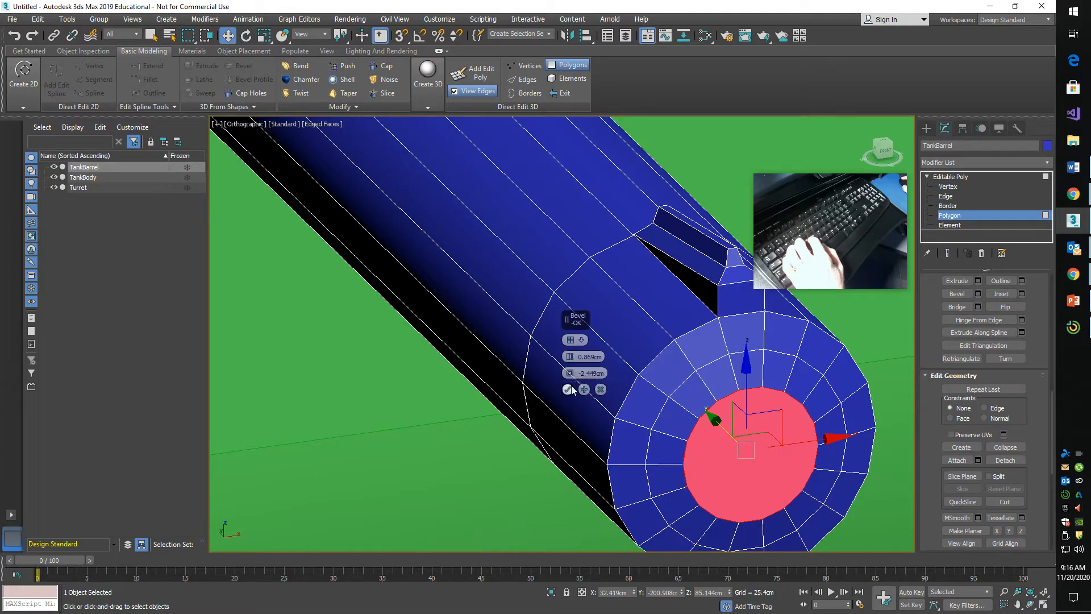
drag(570, 373, 571, 373)
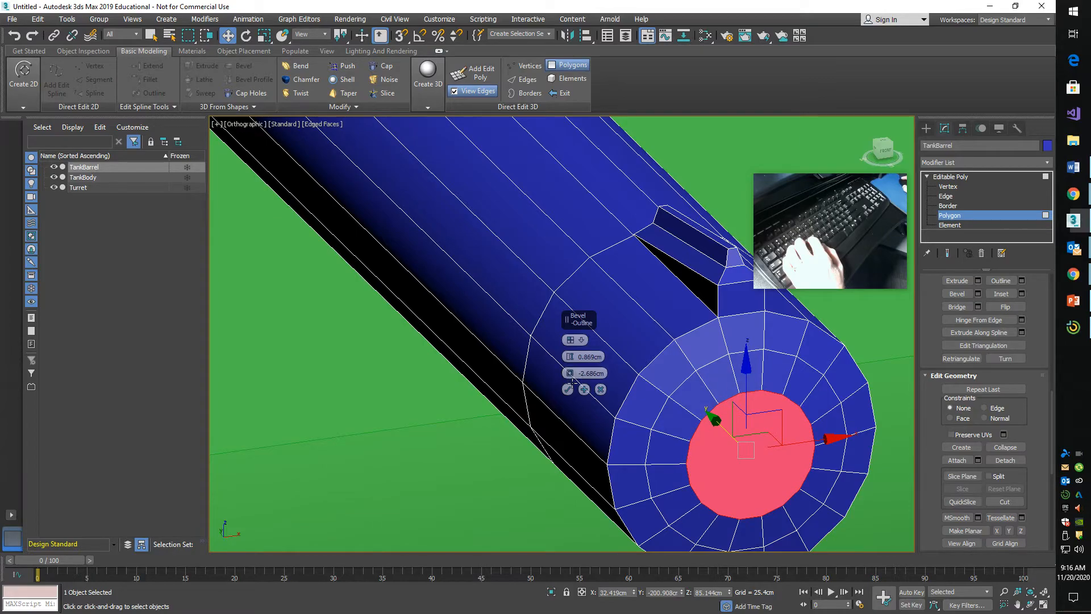
drag(571, 358, 697, 610)
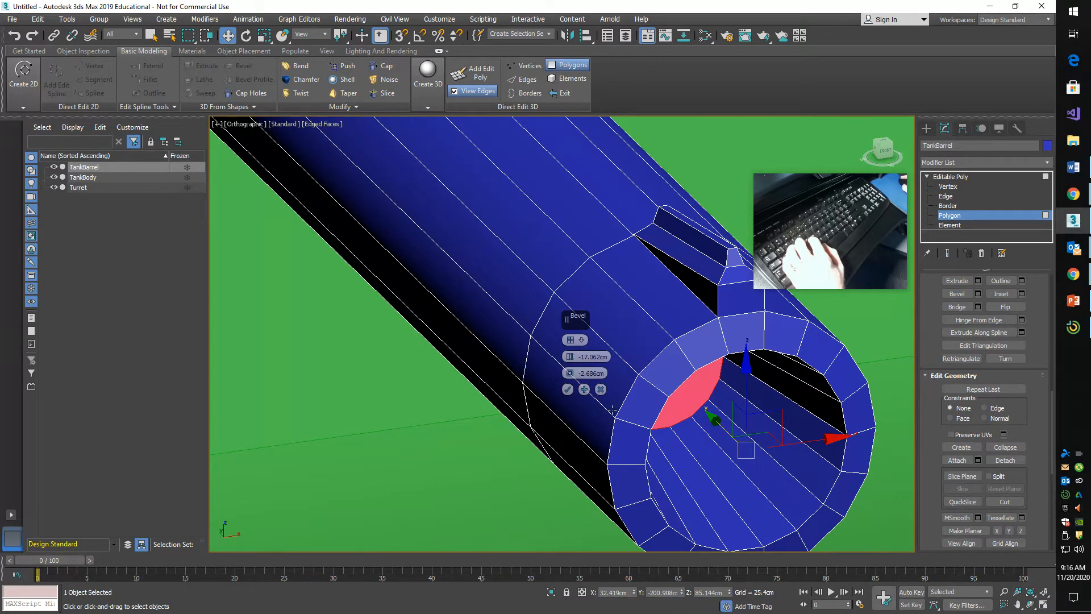
click(567, 389)
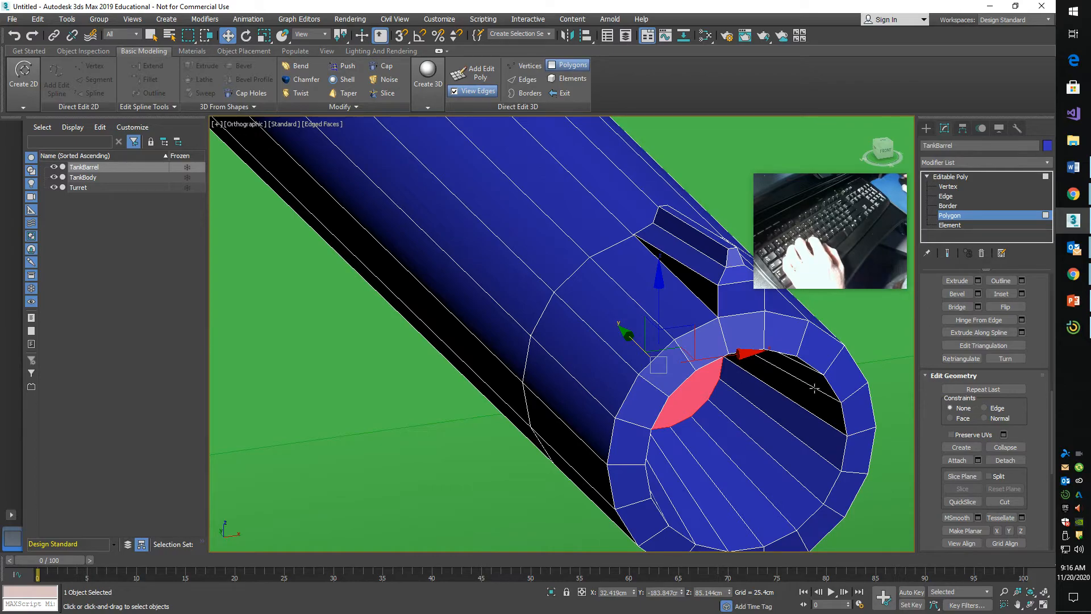
mouse_move(859, 242)
click(882, 150)
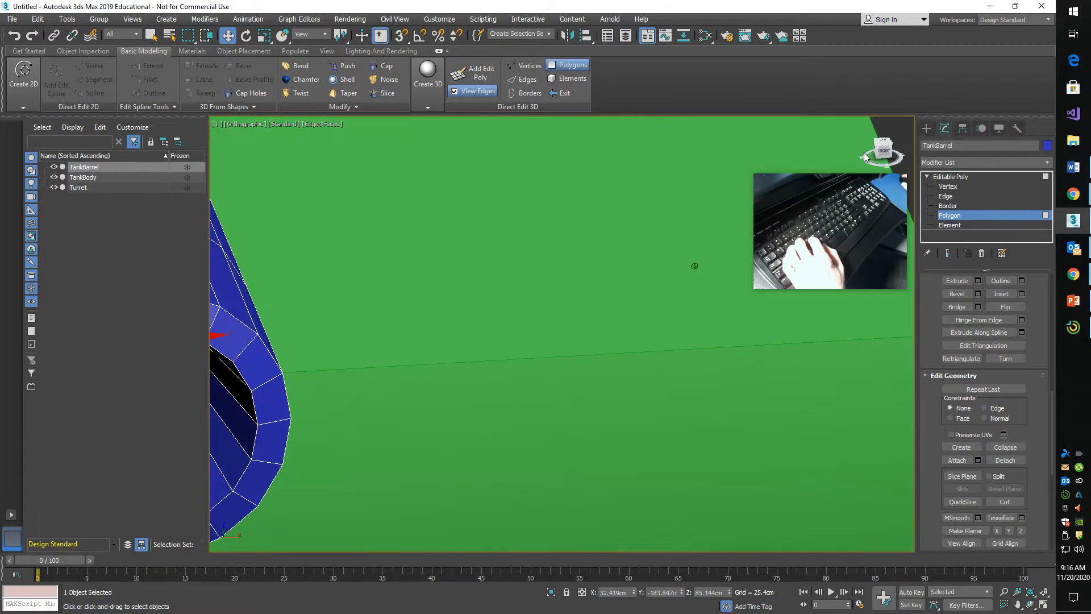
key(z)
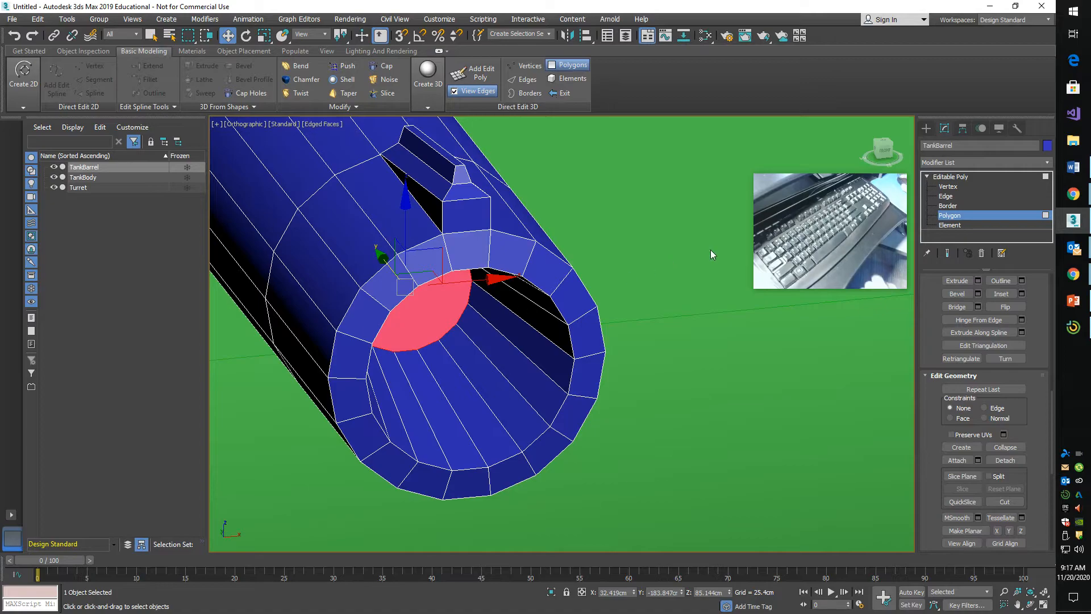
mouse_move(823, 239)
drag(823, 237, 822, 483)
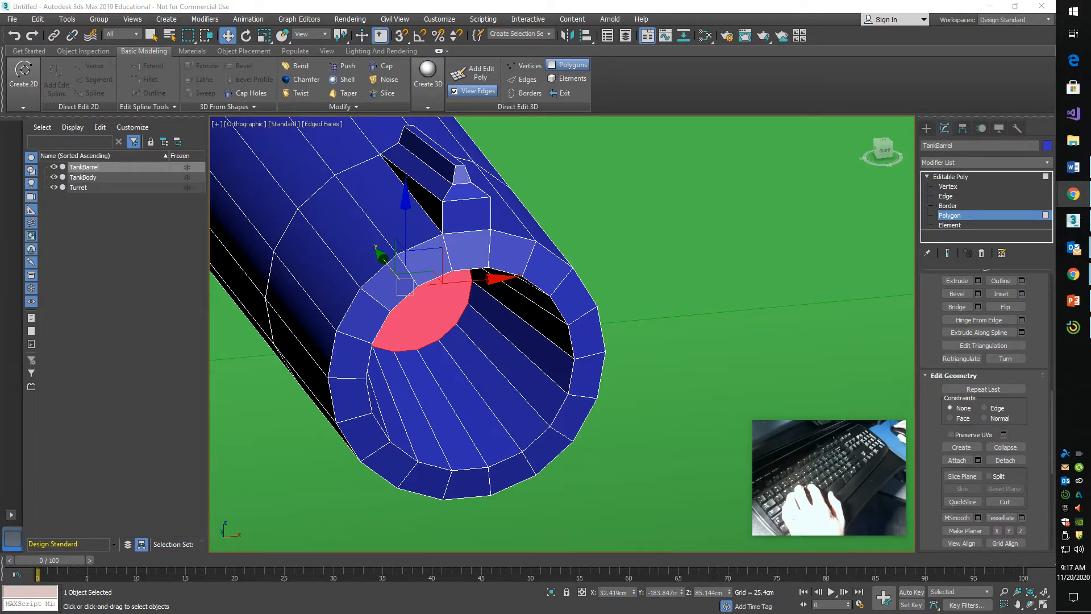
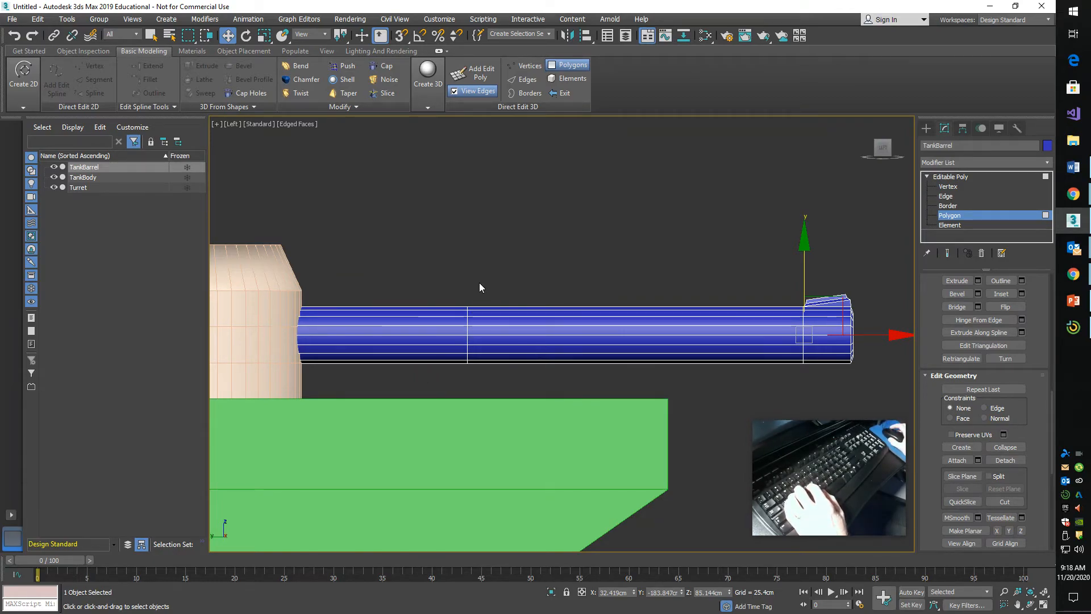
- Draw a wheel cylinder about 21.4 cm in radius and 37.1 cm high beneath the rear of TankBody in the Left view
middle_drag(479, 282, 681, 592)
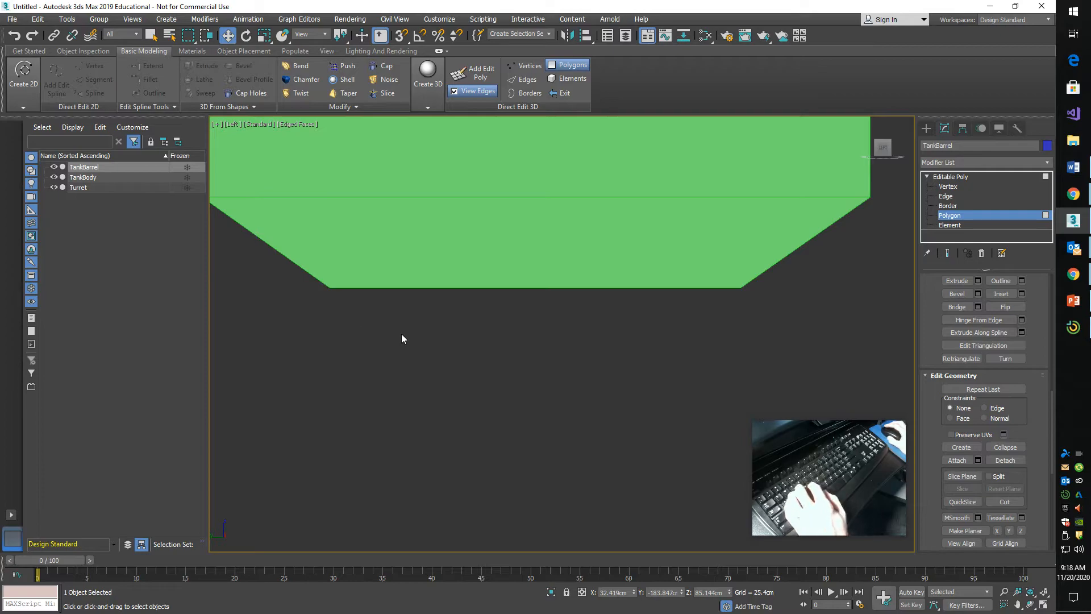
click(925, 131)
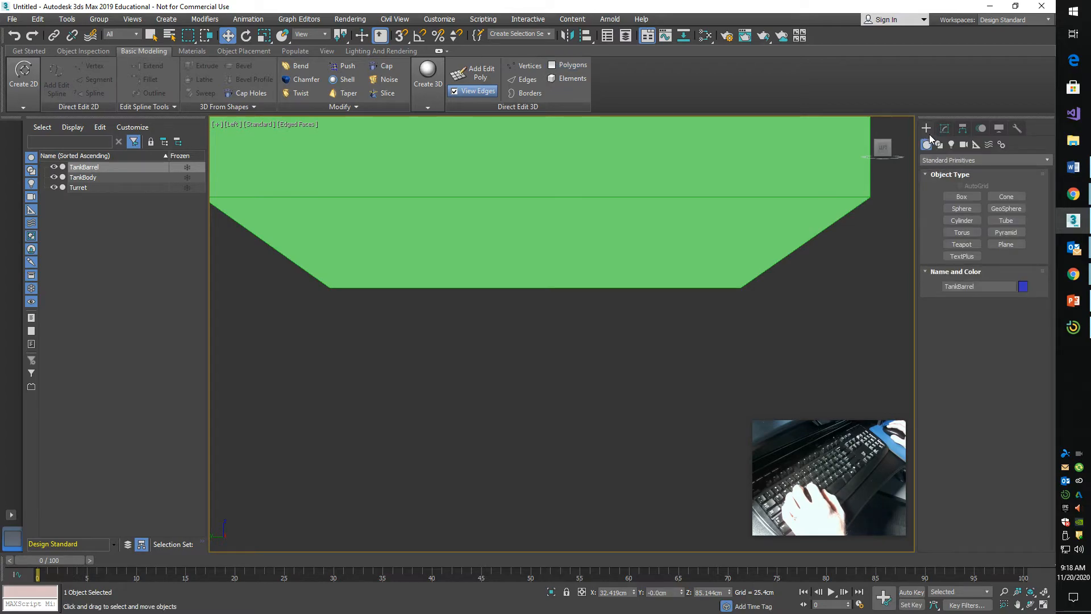
click(962, 221)
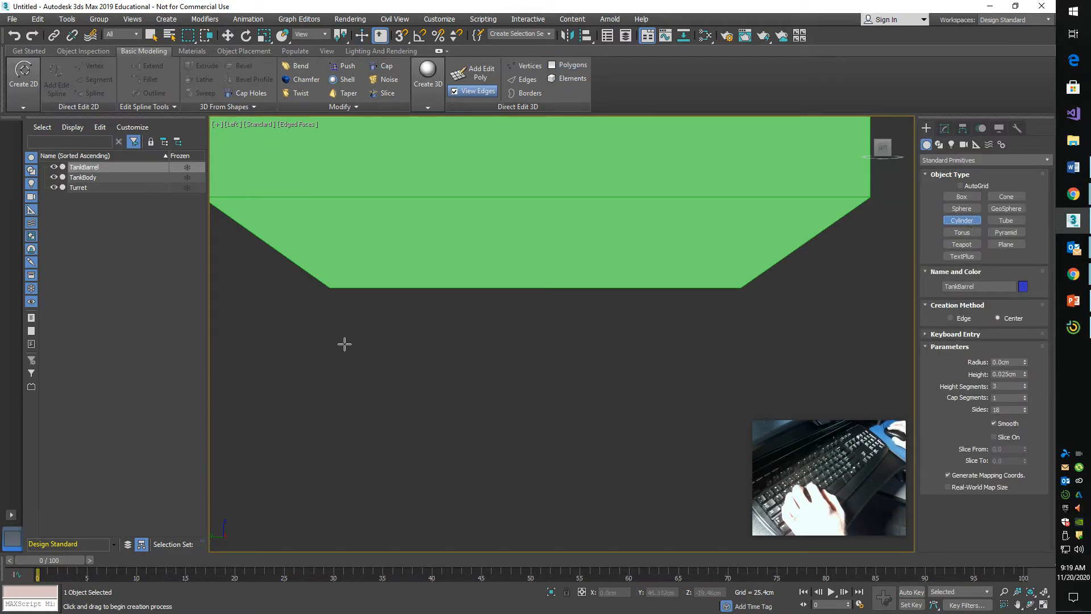
drag(360, 347, 393, 401)
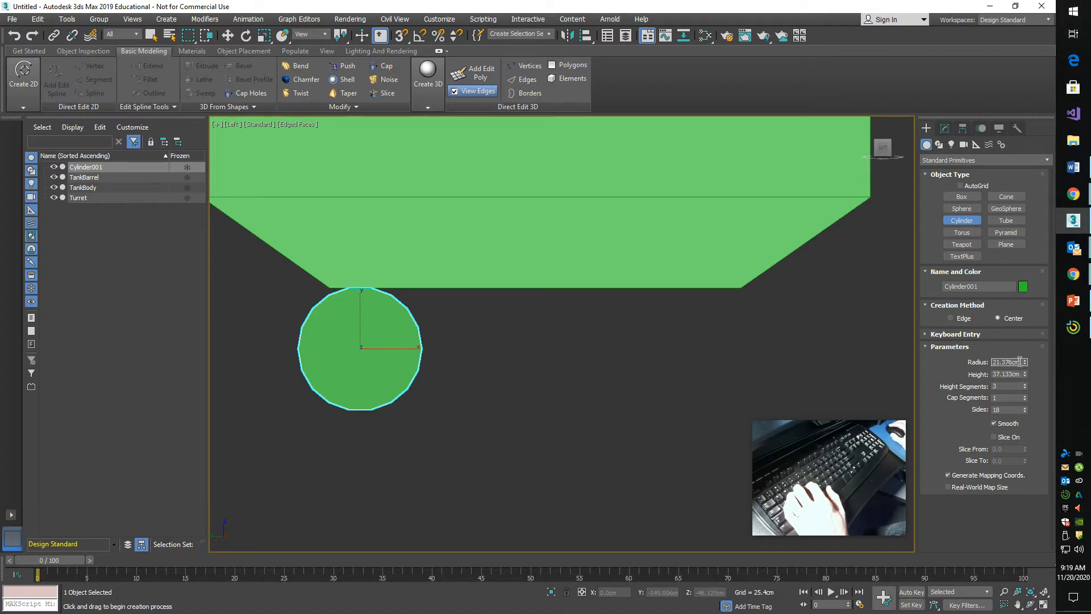
- Set the wheel cylinder's radius to 20 cm and its height to 40 cm
text(20)
key(Tab)
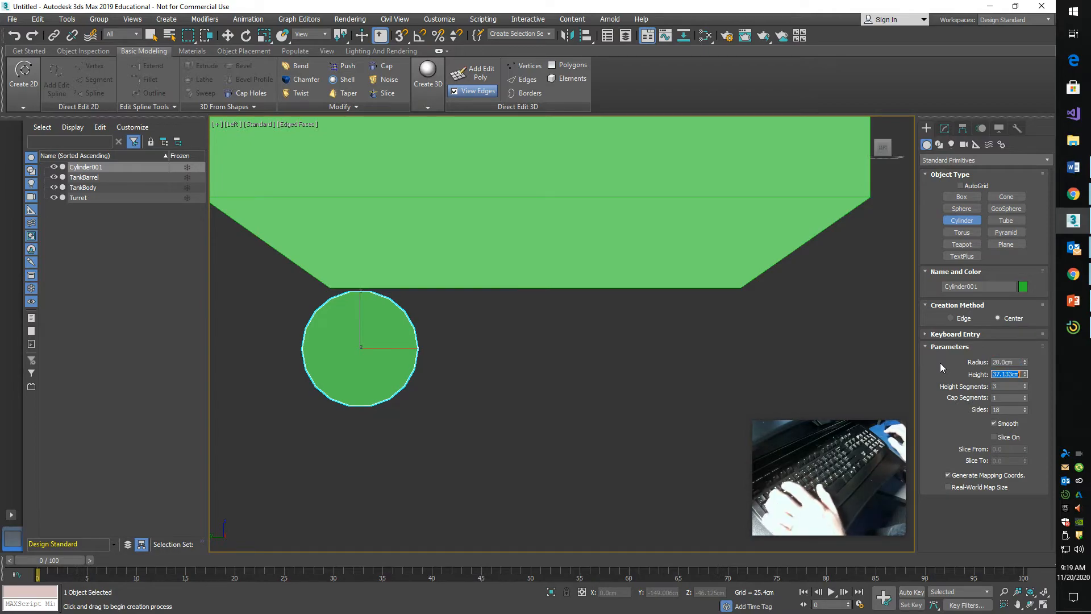
text(40)
key(Tab)
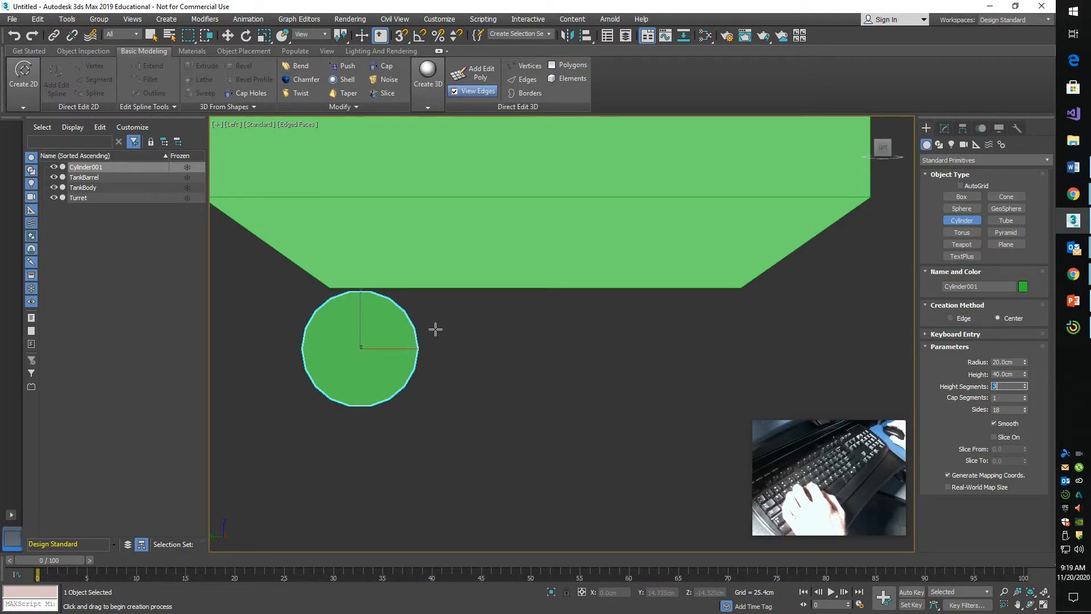
- Show all four viewports, change the orthographic barrel view to Front, and examine the wheel's position under the tank from below and in front
click(1045, 607)
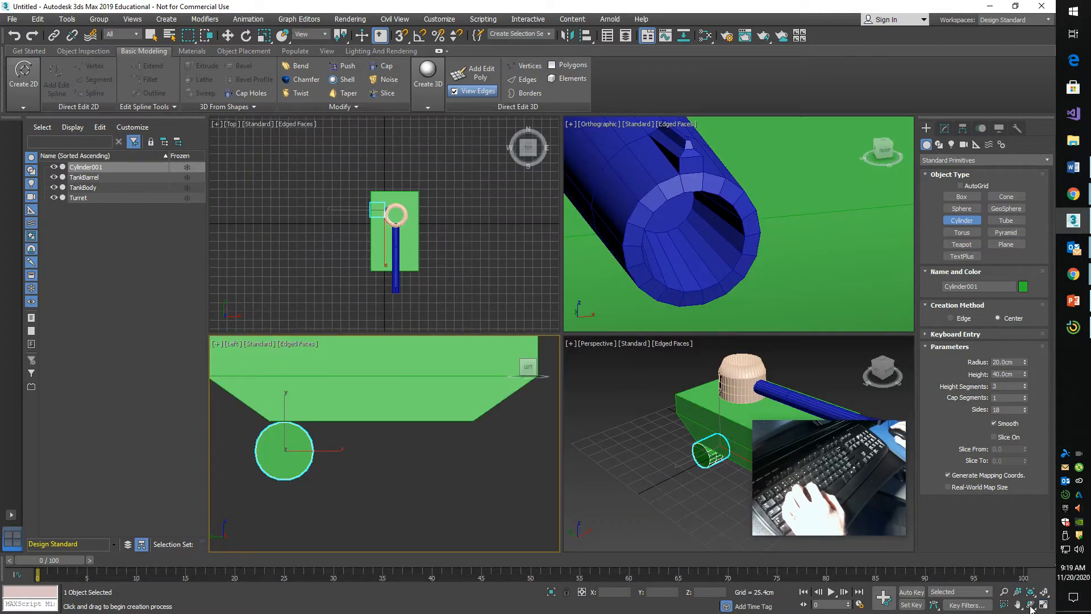
click(528, 147)
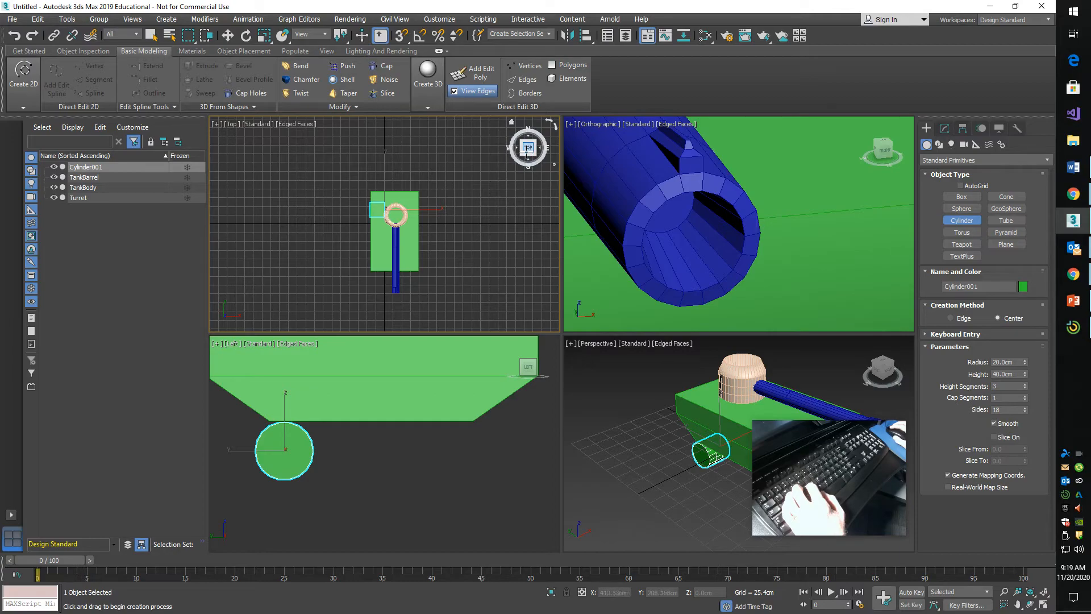
drag(528, 148, 527, 297)
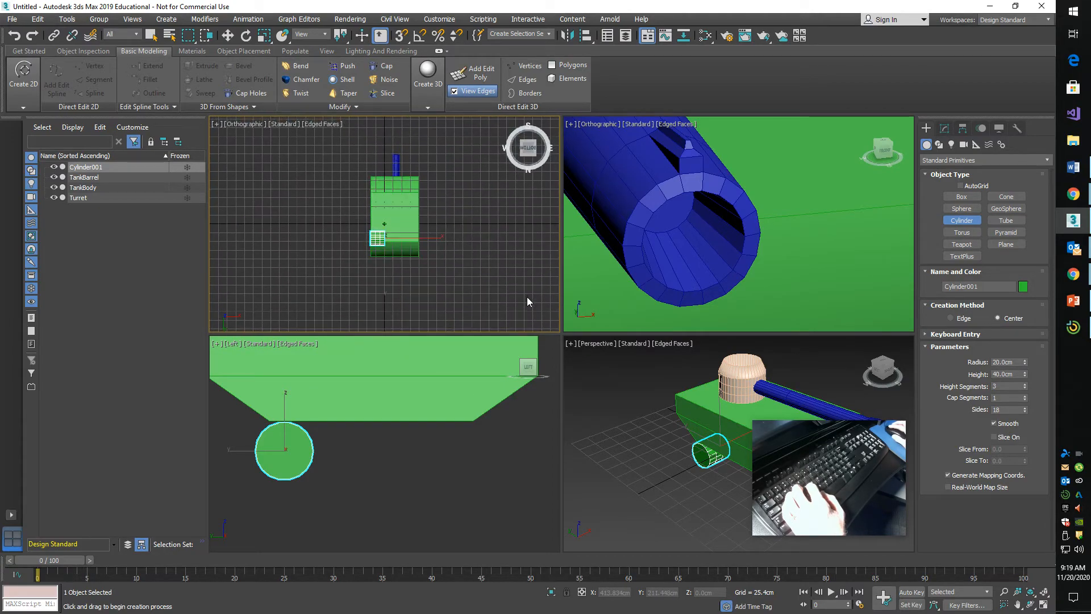
click(884, 149)
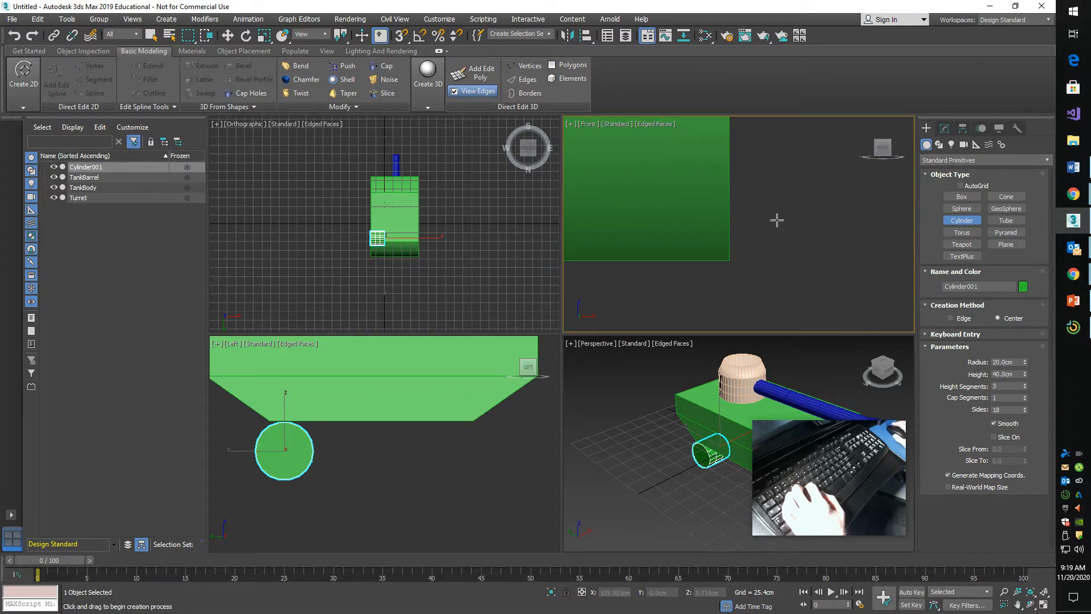
scroll(777, 220, down, 5)
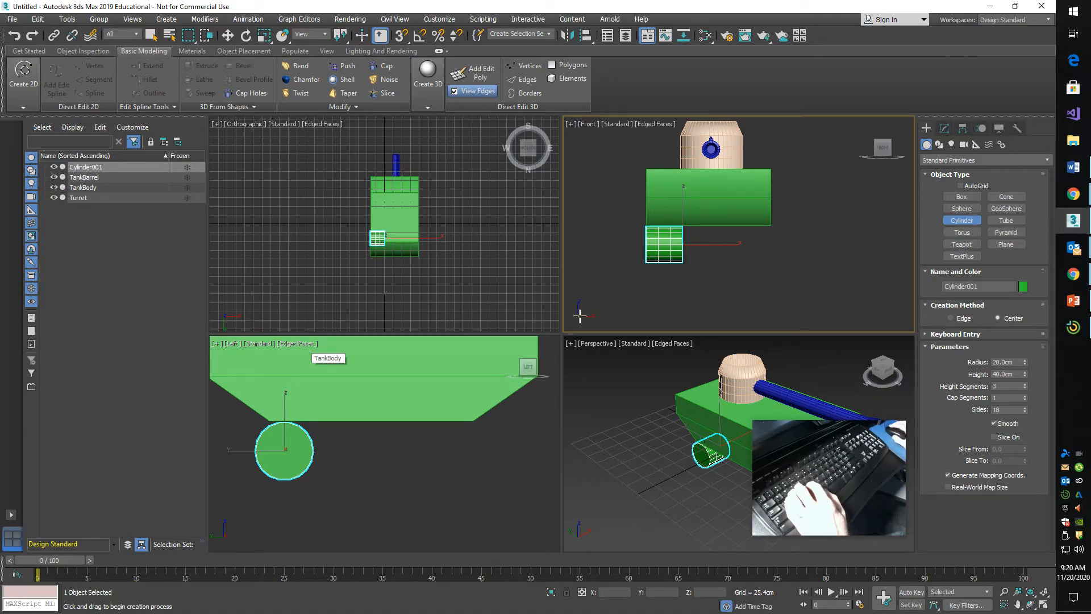
click(884, 370)
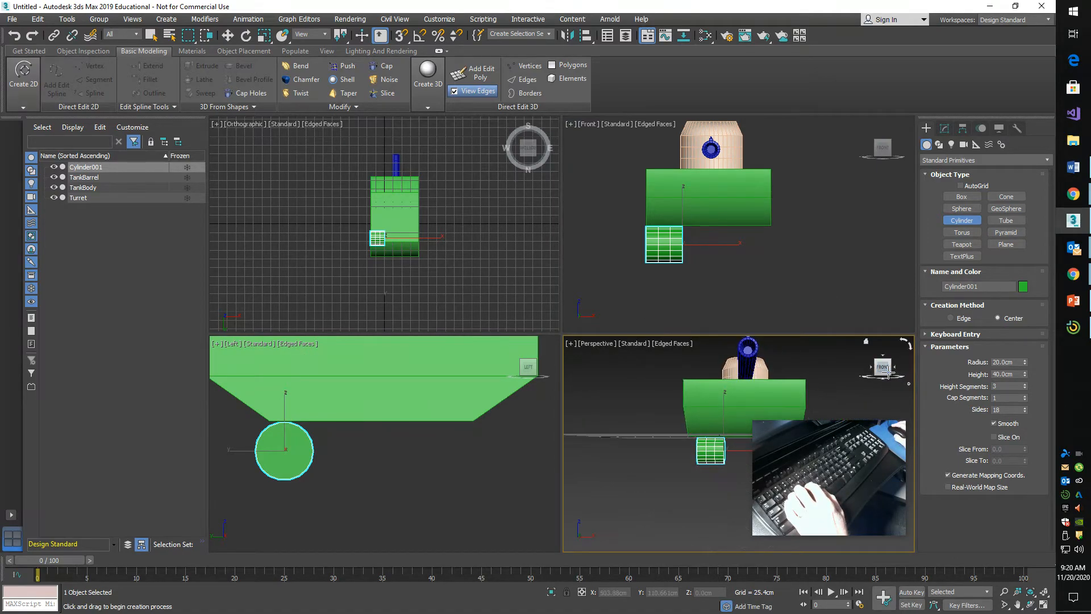
drag(885, 368, 892, 369)
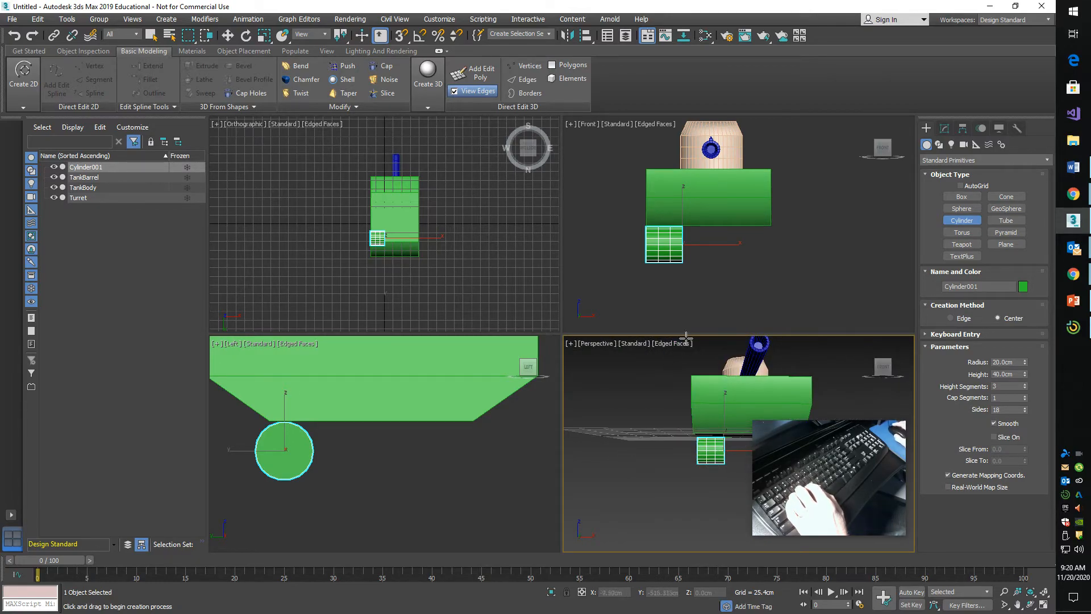
click(665, 245)
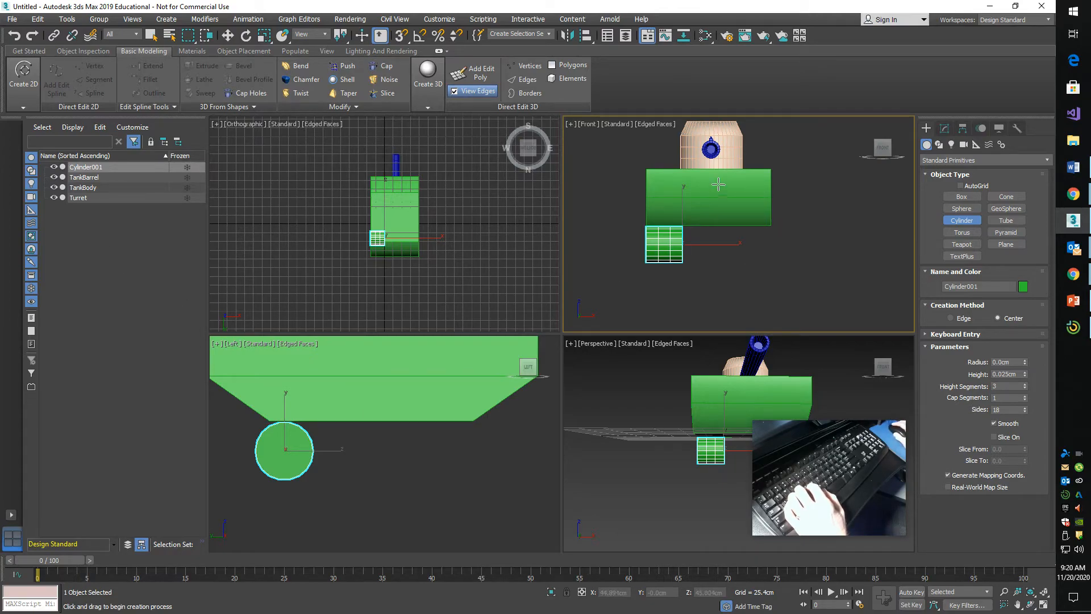
- Rename the wheel cylinder as TankWheelR
click(98, 170)
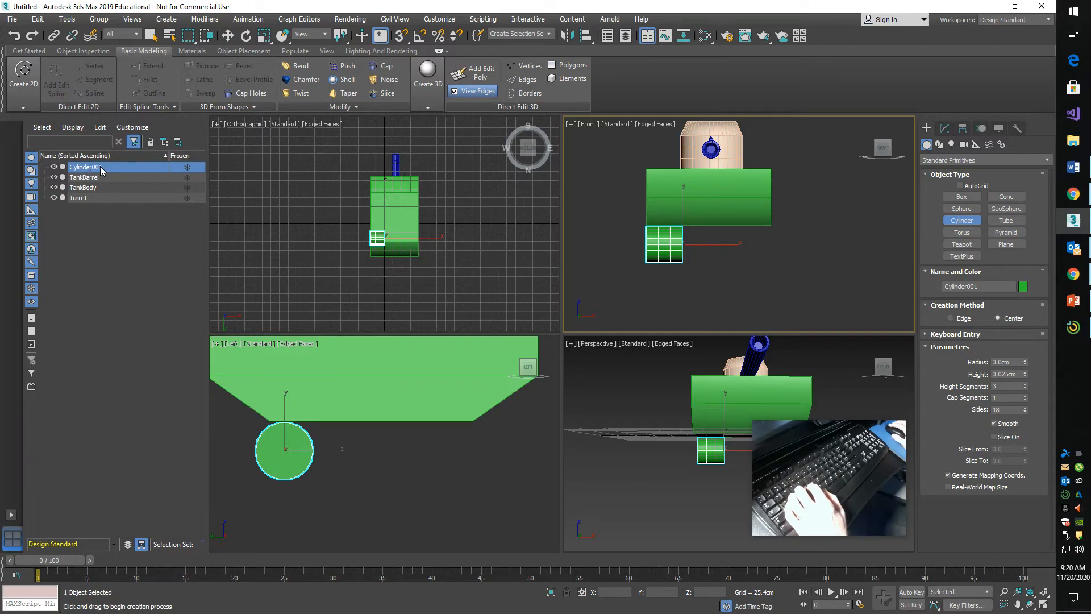
click(100, 166)
text(T)
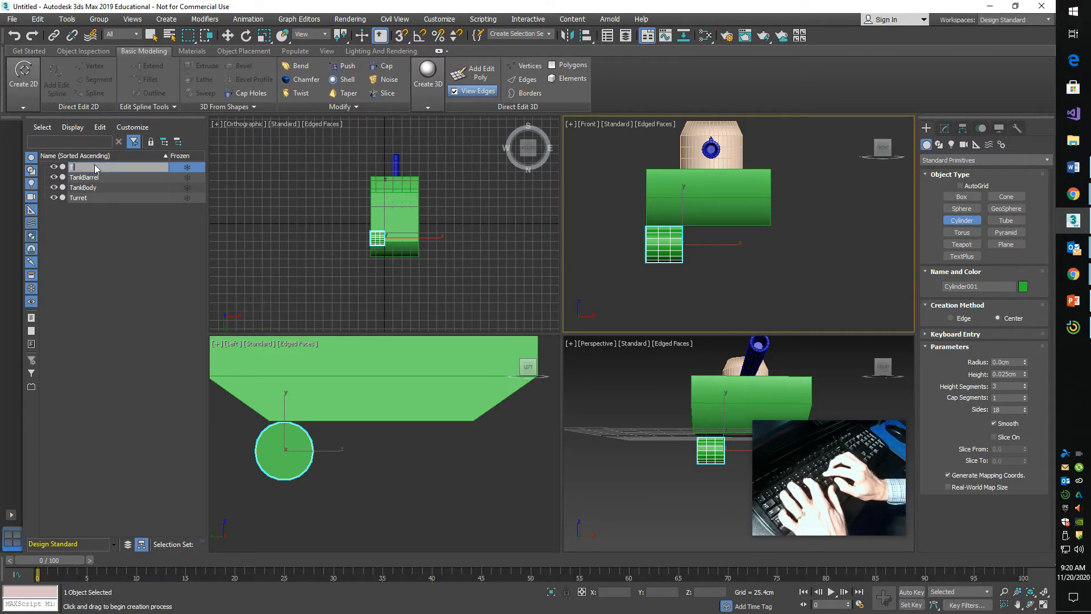
text(ank)
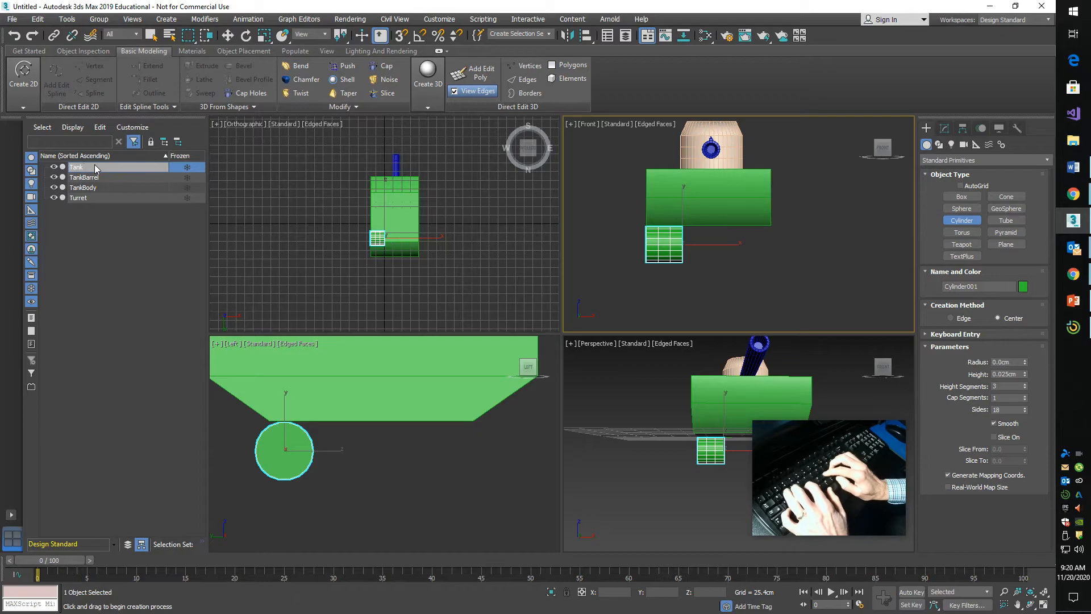
text(Wheel)
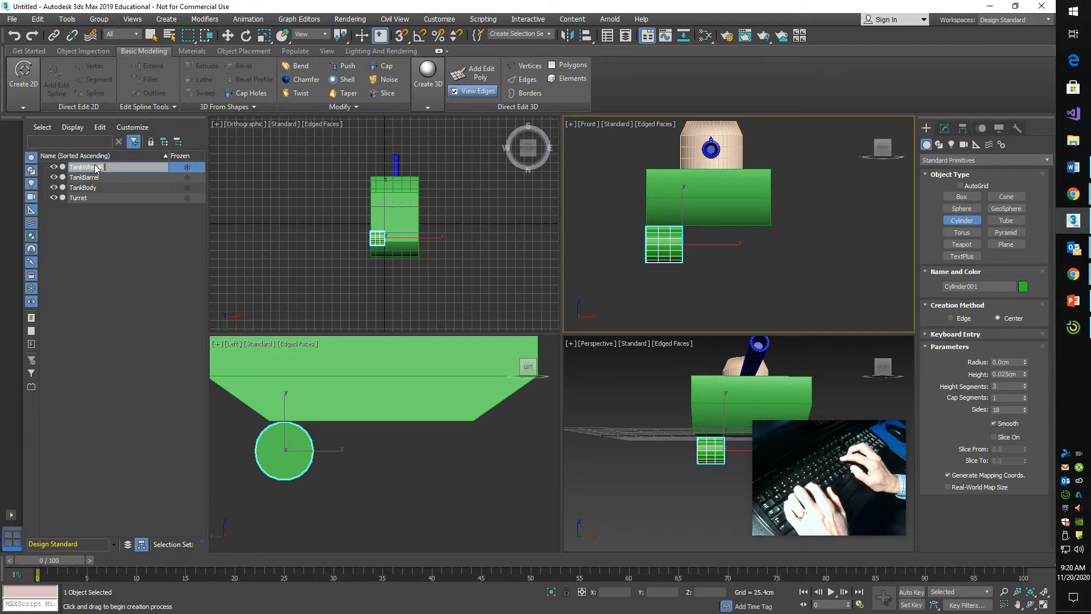
key(Return)
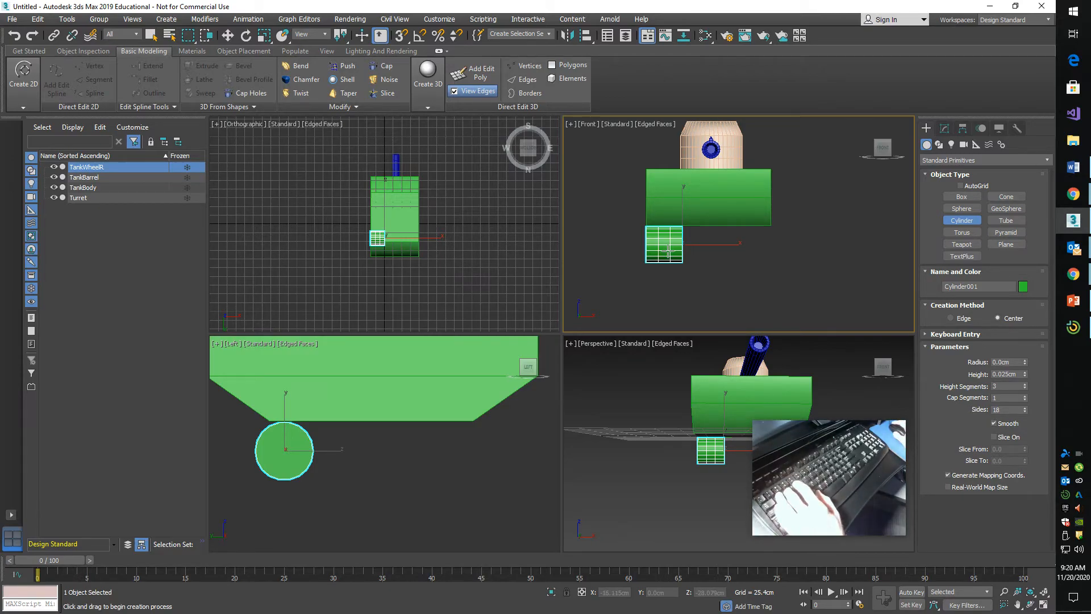
- Copy TankWheelR about 98 cm along X to the opposite side beneath TankBody, naming the copy TankWheelL
key(w)
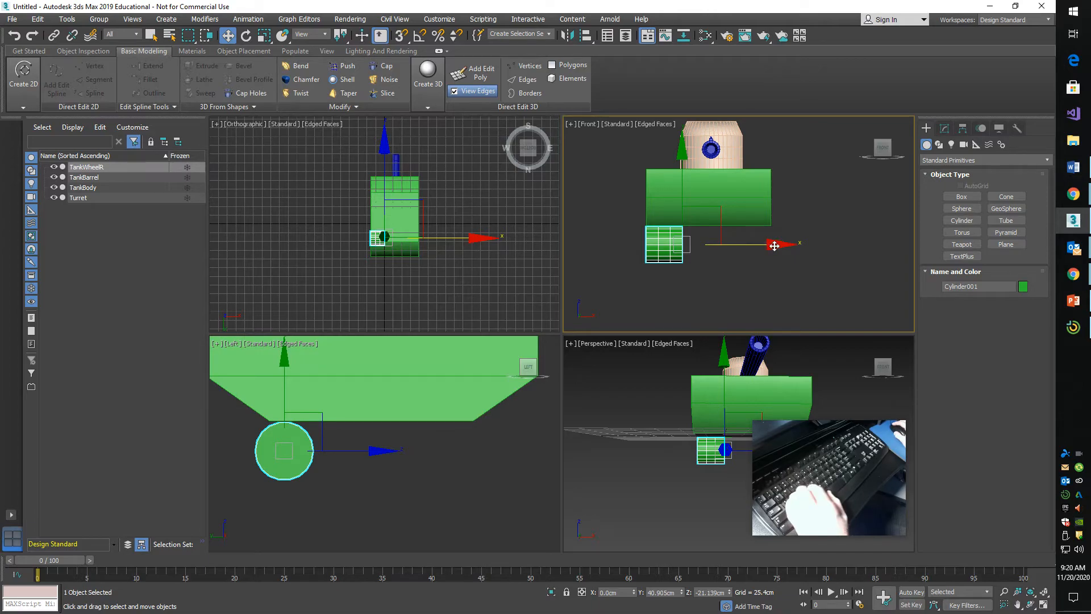
shift+drag(774, 246, 861, 245)
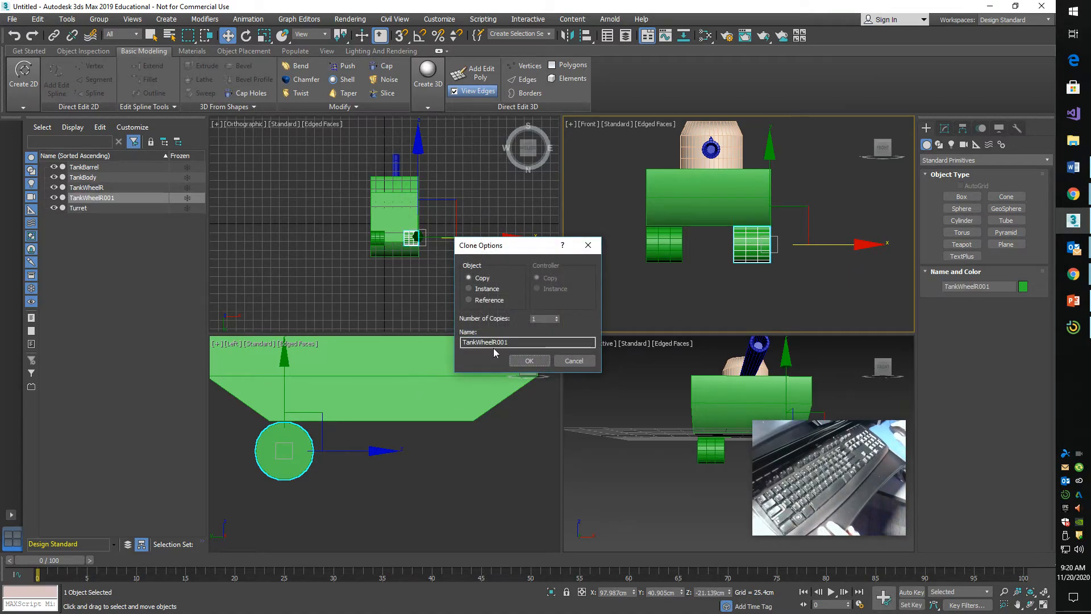
drag(522, 342, 496, 341)
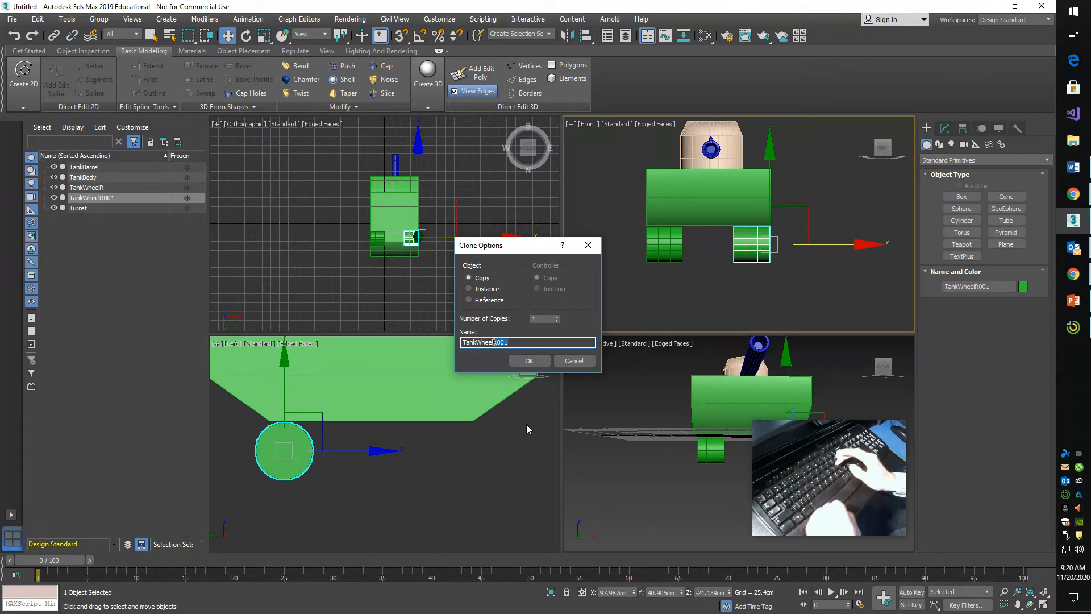
text(L)
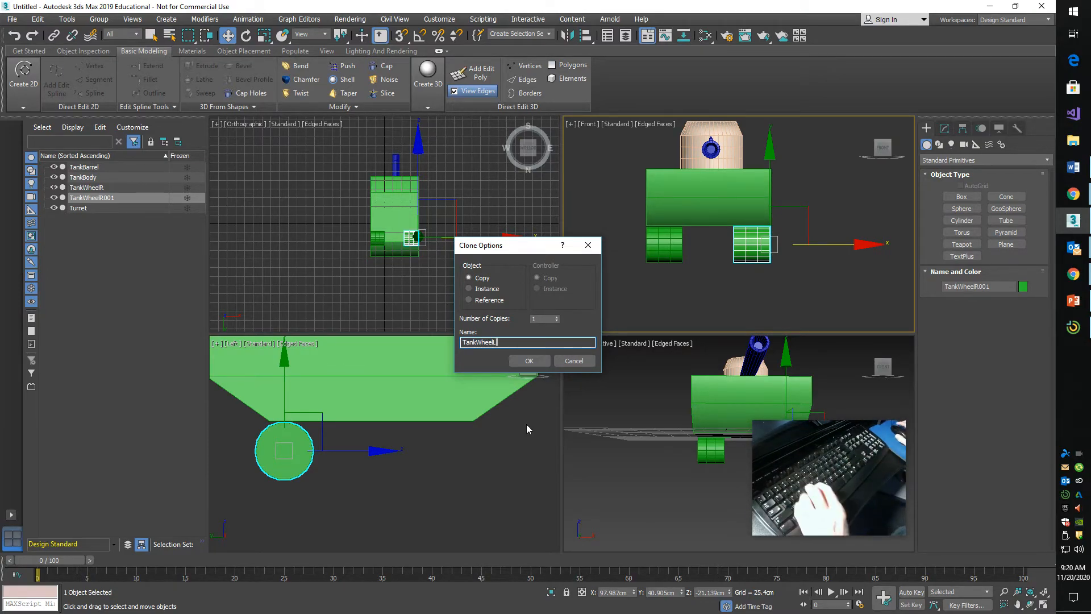
click(529, 361)
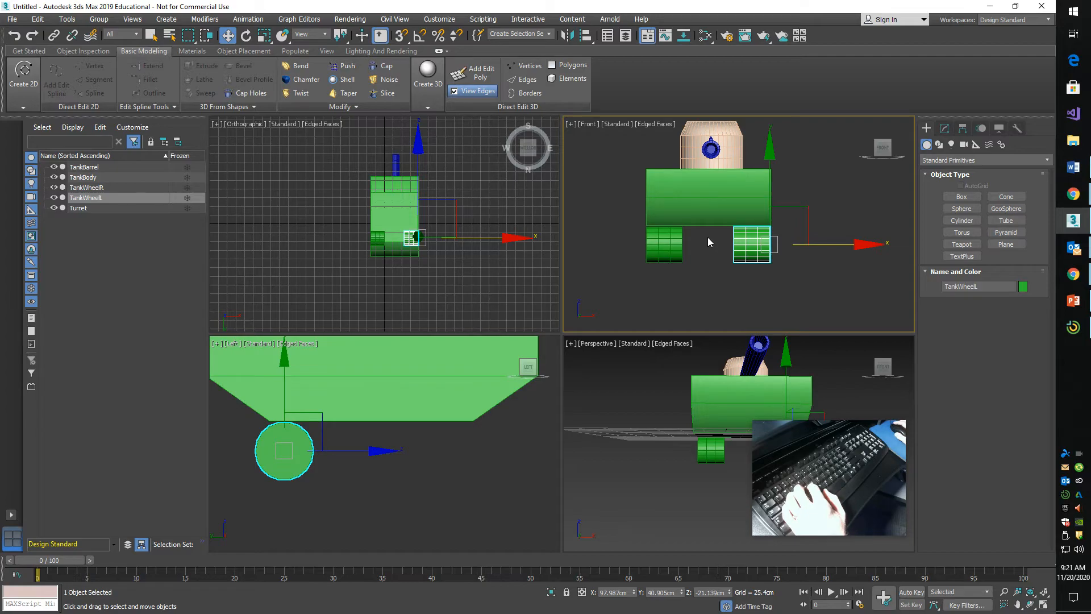
- Copy TankWheelR about 51 cm along X into the gap between the two wheels, naming the copy Axle
click(661, 243)
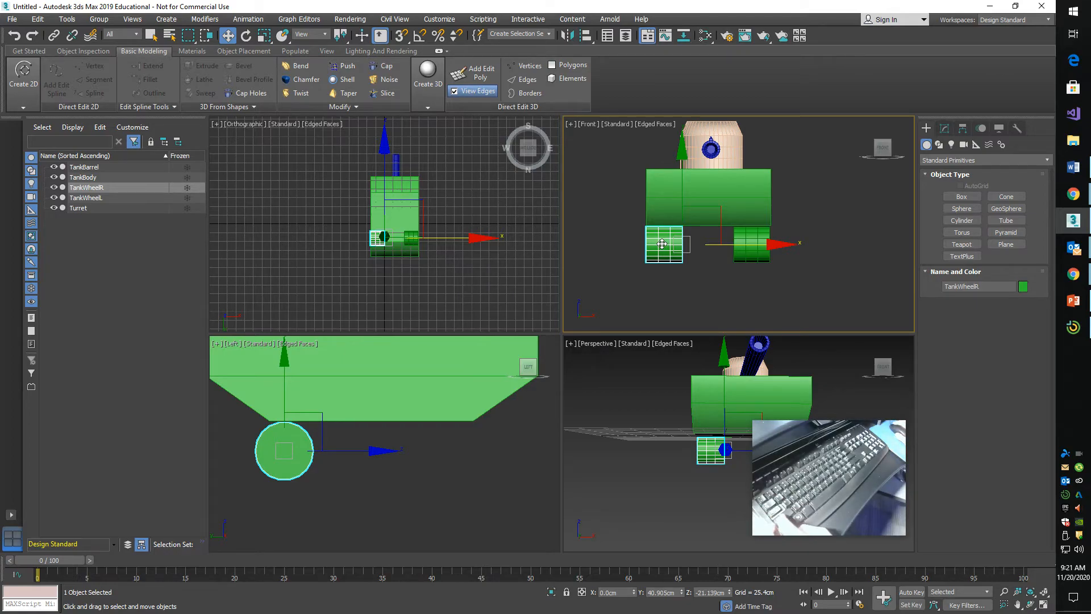
drag(725, 245, 770, 244)
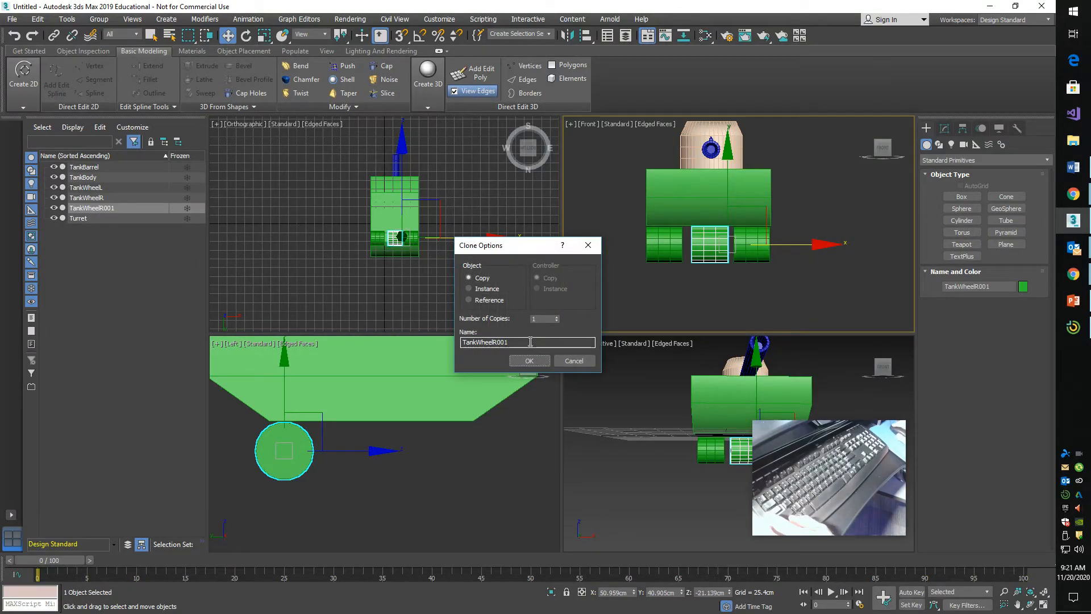
double_click(530, 341)
text(Axle)
key(Return)
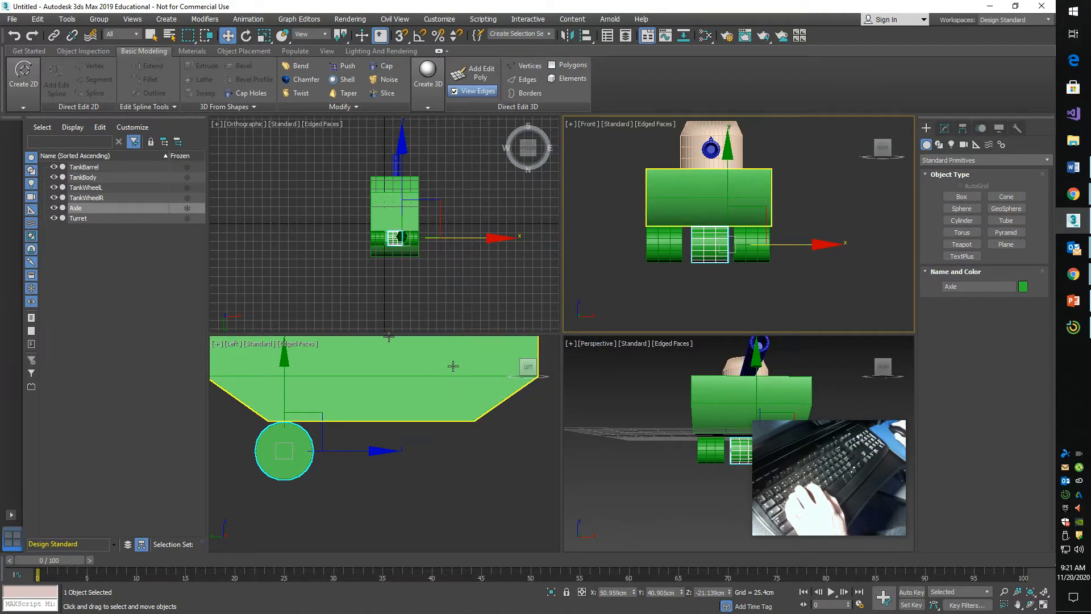
- Set the Axle's radius to 10 cm and height to about 80.8 cm, centring it between the two wheels
click(946, 130)
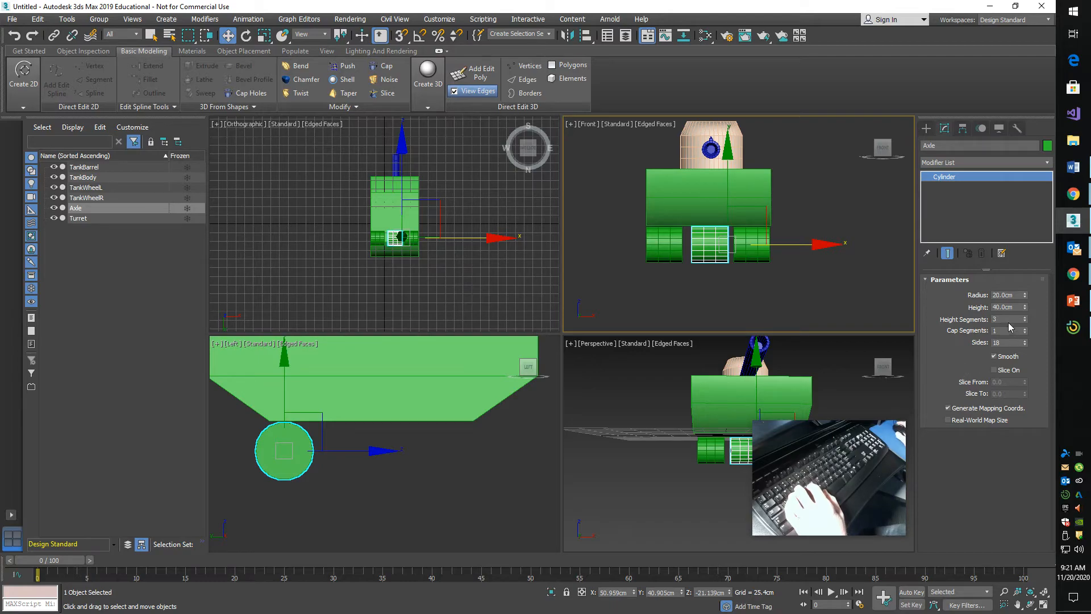
double_click(1015, 295)
text(10)
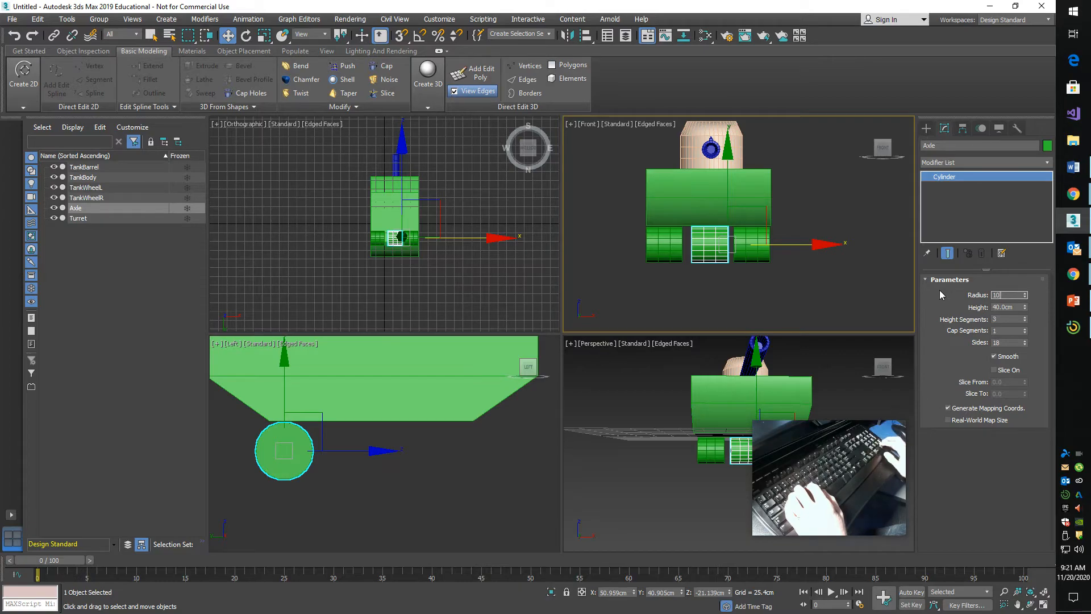
key(Return)
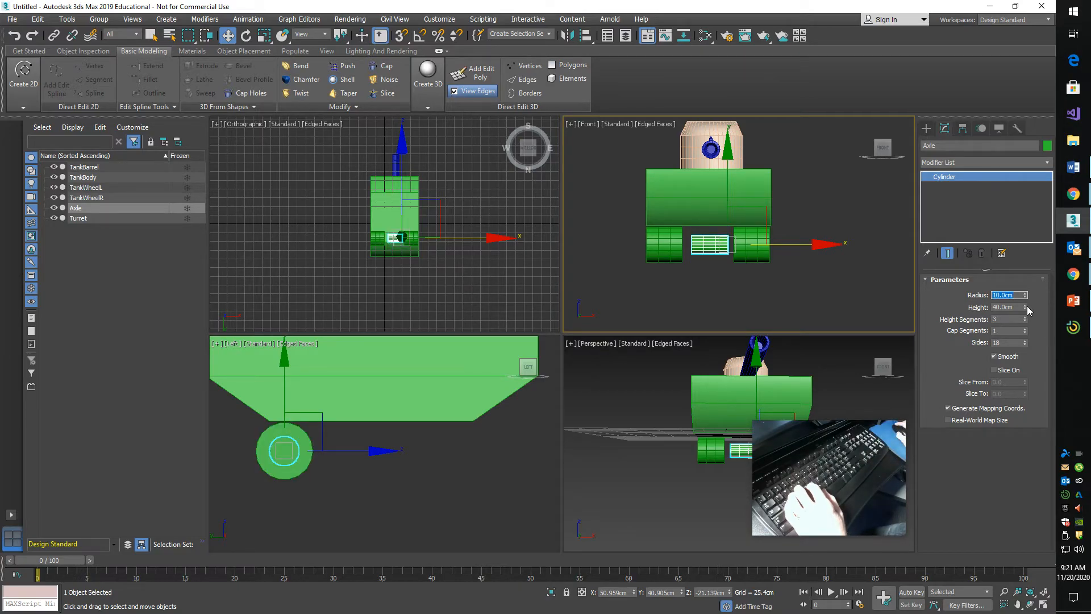
drag(1026, 309, 1025, 246)
drag(829, 245, 846, 244)
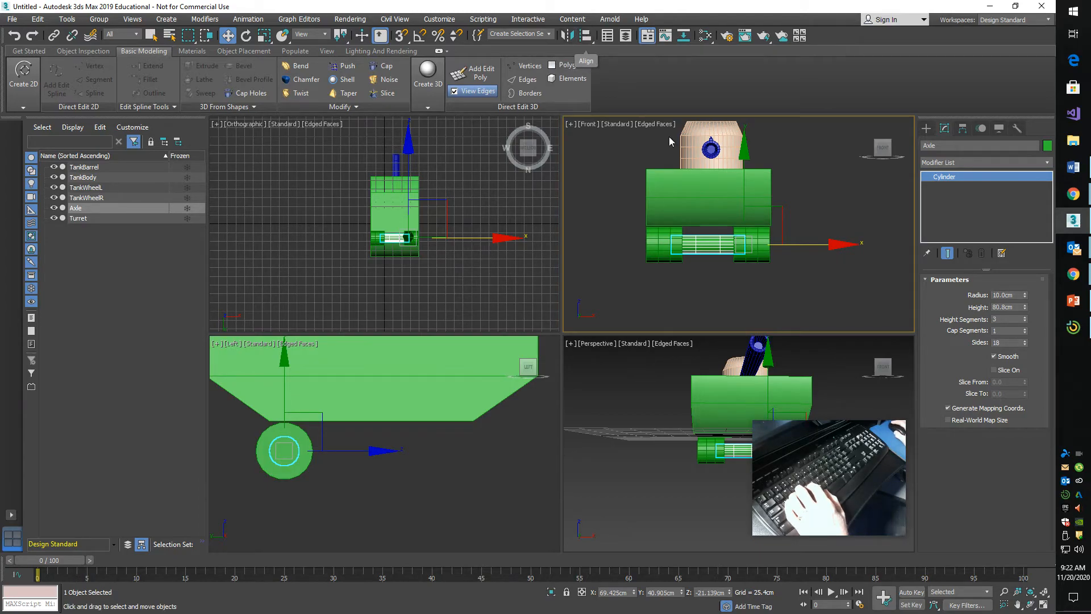
- Select TankWheelL, TankWheelR and Axle together in the Front view
click(615, 264)
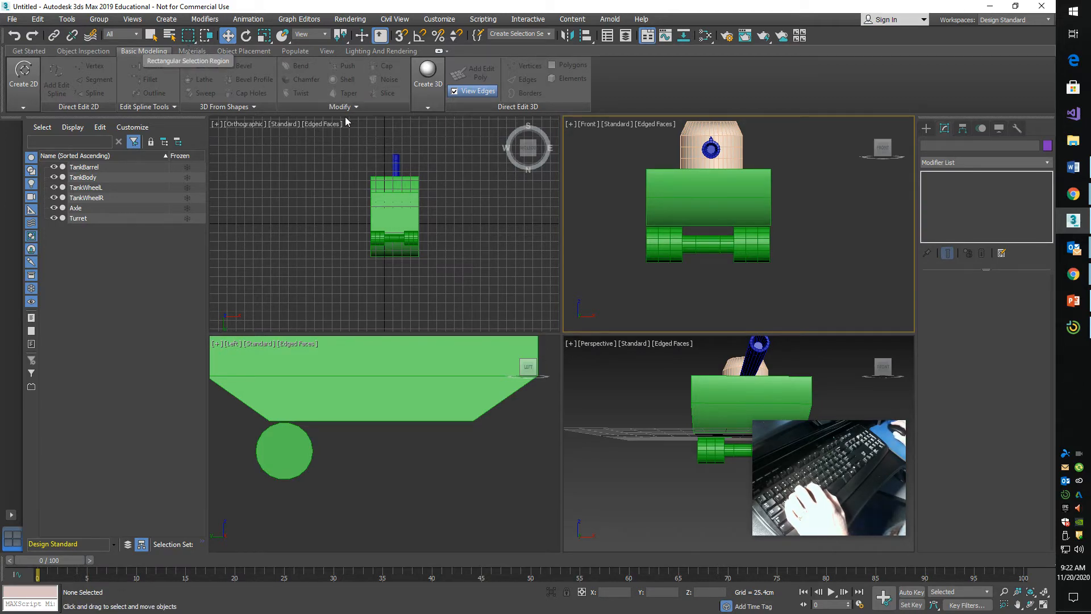
drag(616, 278, 828, 239)
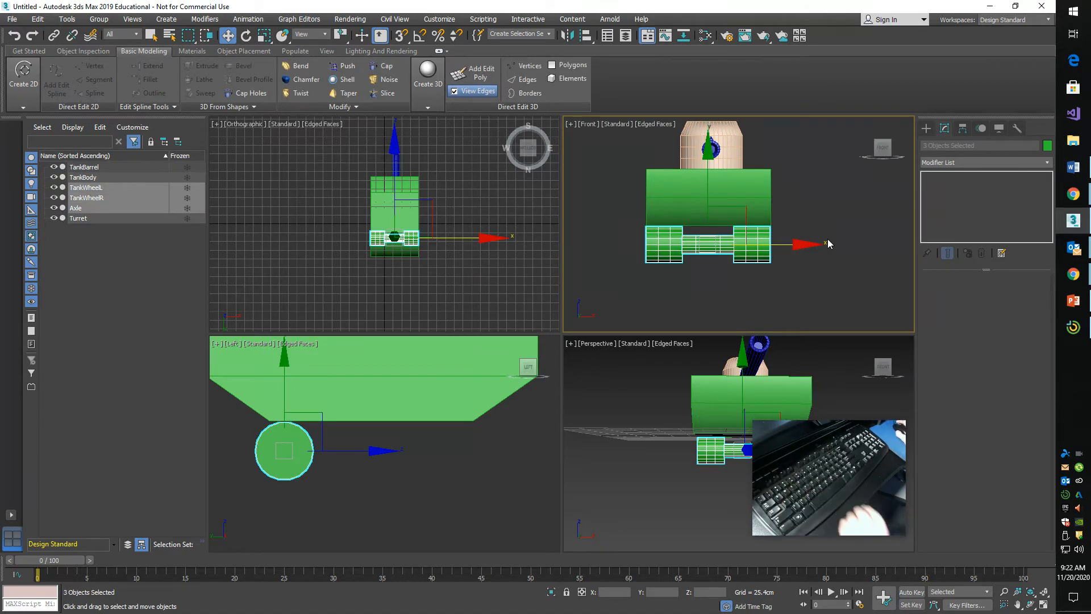
click(586, 36)
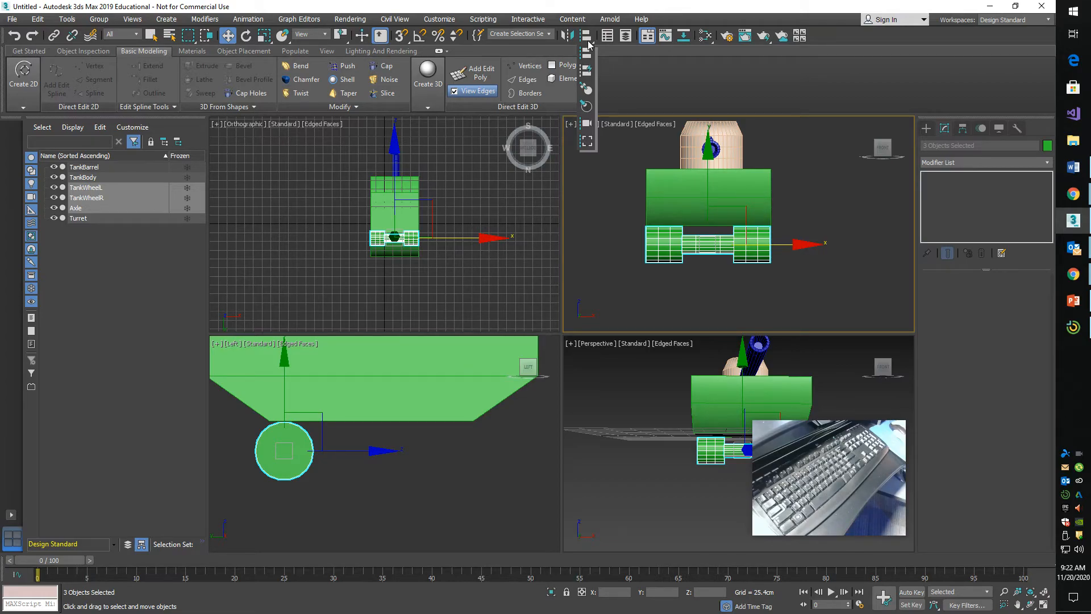
click(587, 38)
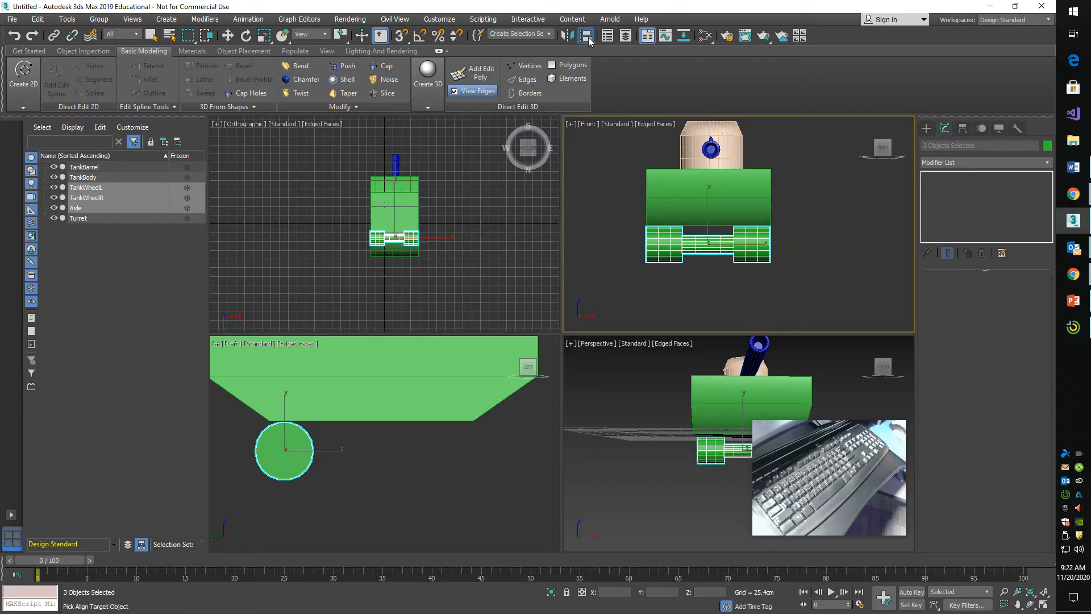
click(589, 38)
click(589, 38)
click(589, 38)
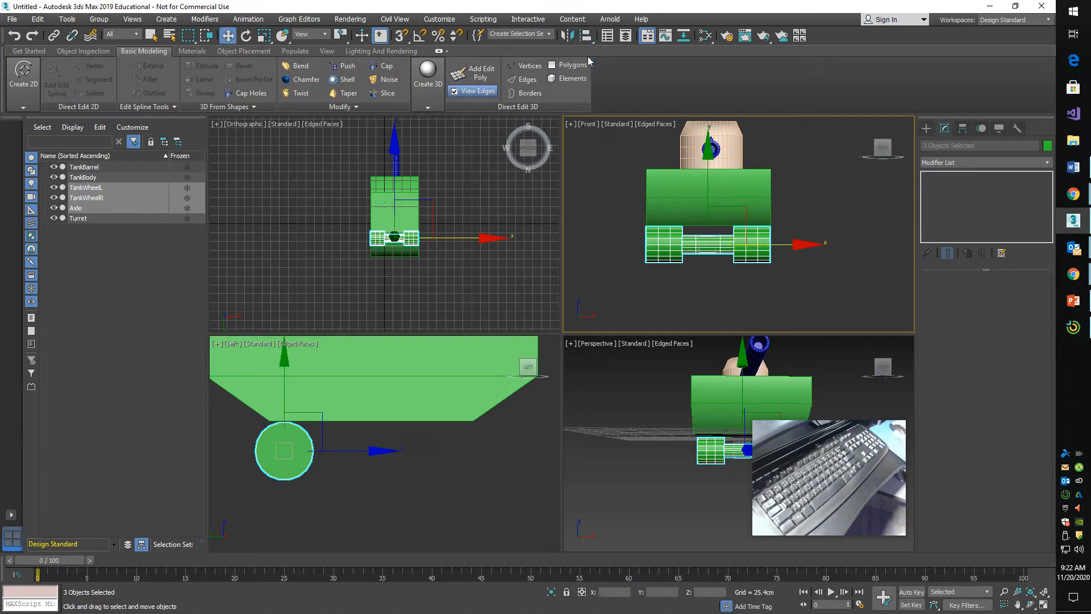
drag(588, 35, 586, 79)
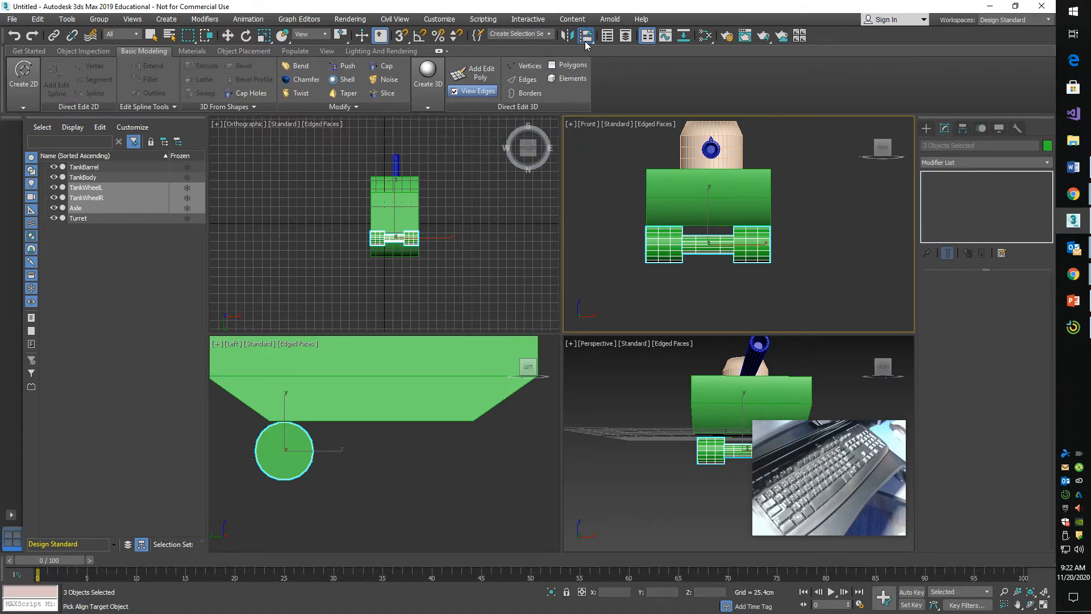
click(589, 41)
drag(590, 45, 587, 90)
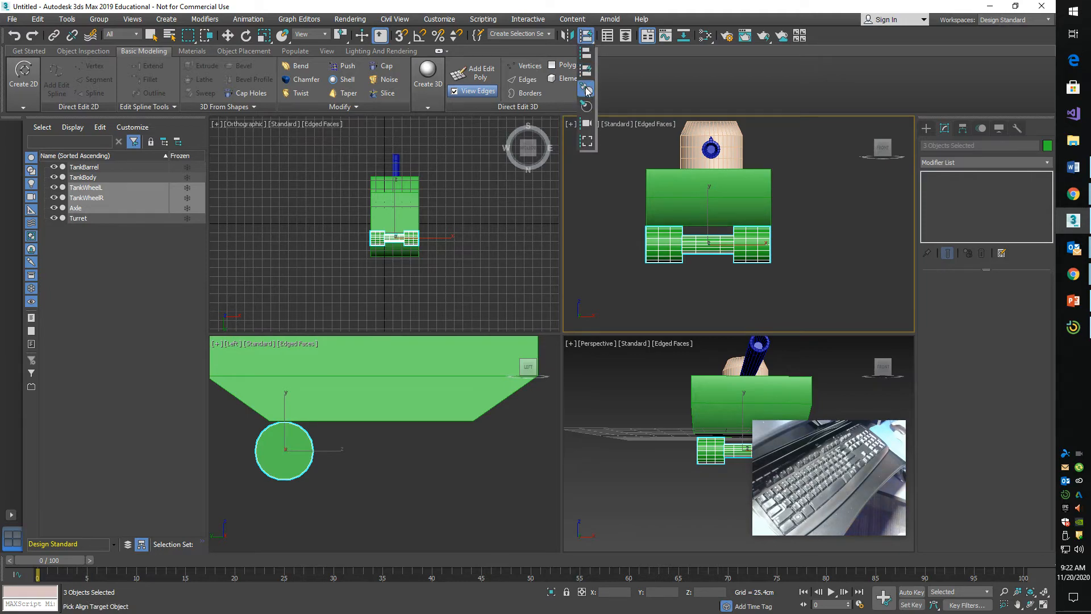
drag(587, 89, 587, 89)
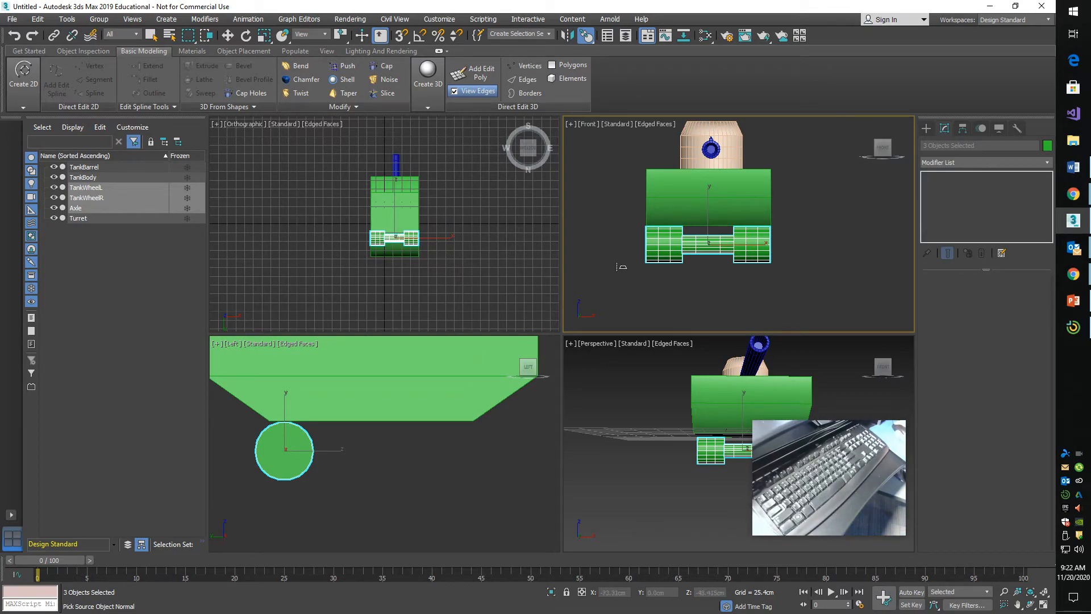
mouse_move(812, 438)
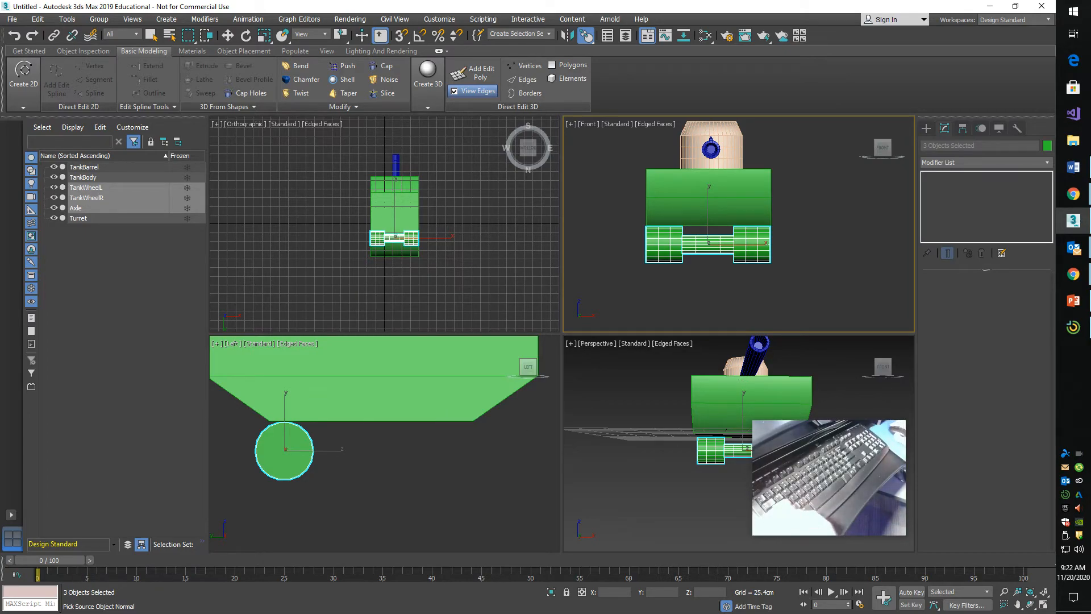
- Switch to the PowerPoint presentation, advance to slide 42 and delete its empty text placeholder
key(alt+Tab)
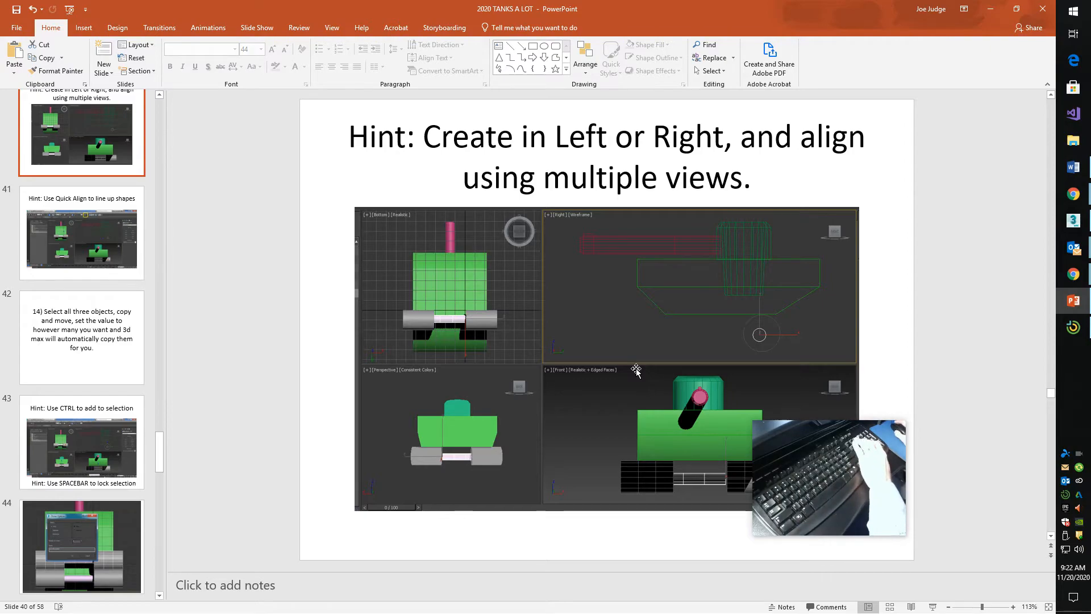
key(Down)
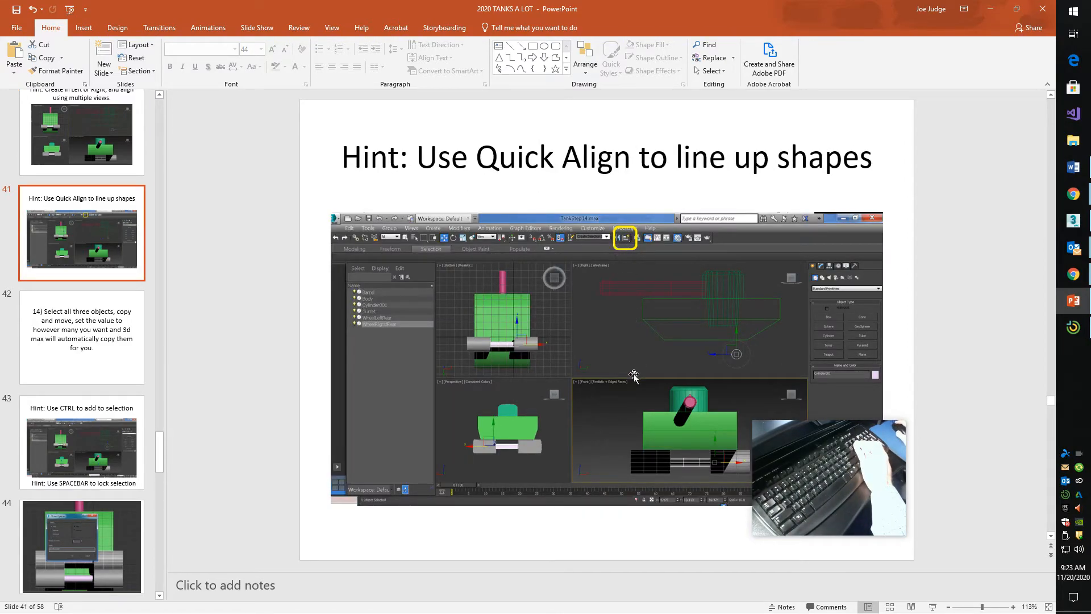
key(Down)
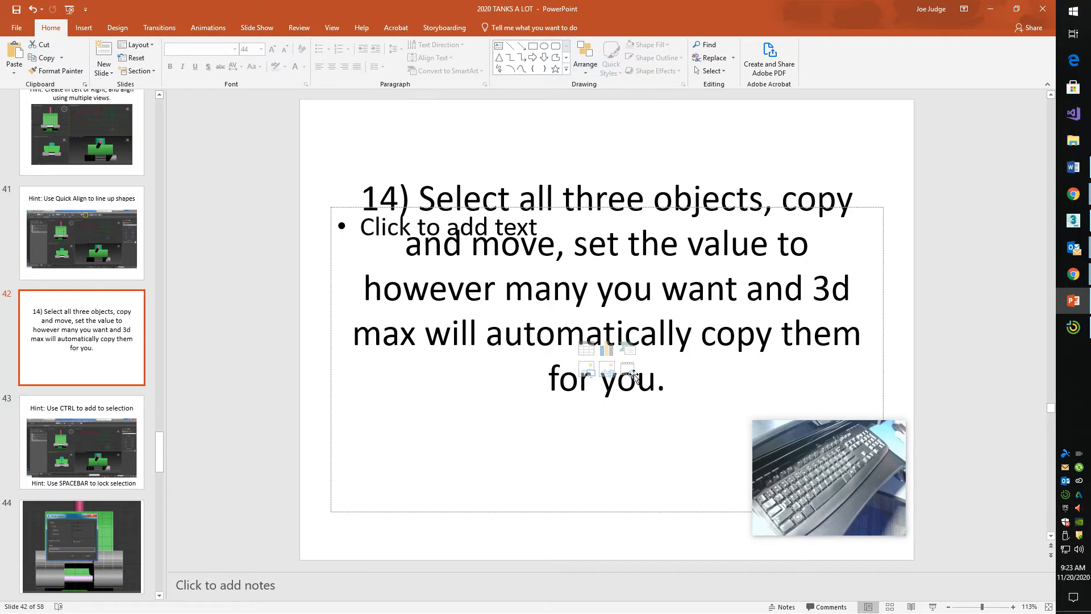
click(334, 356)
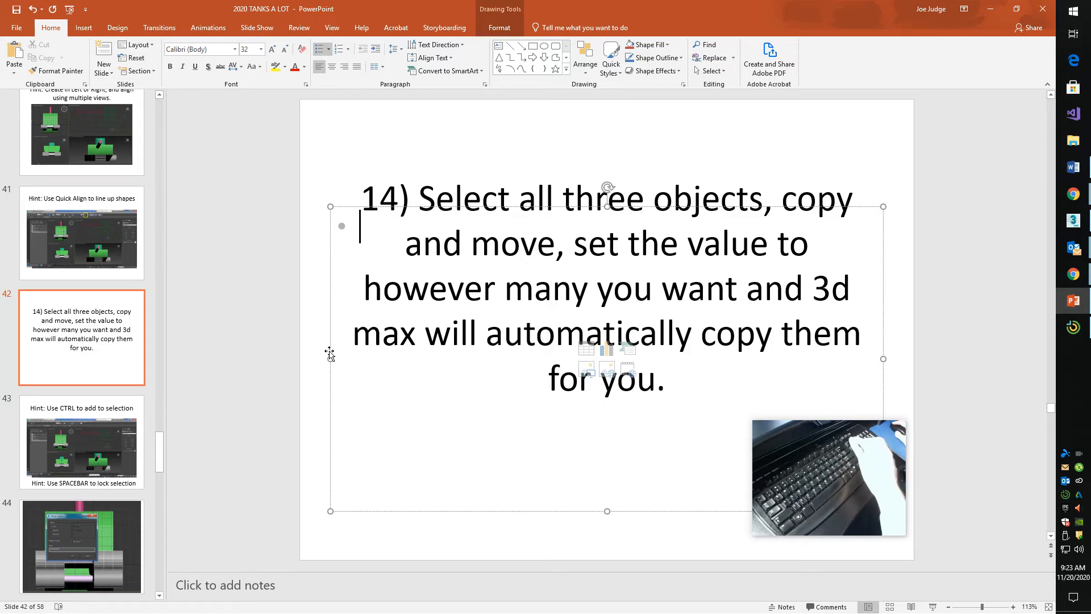
key(Escape)
key(Delete)
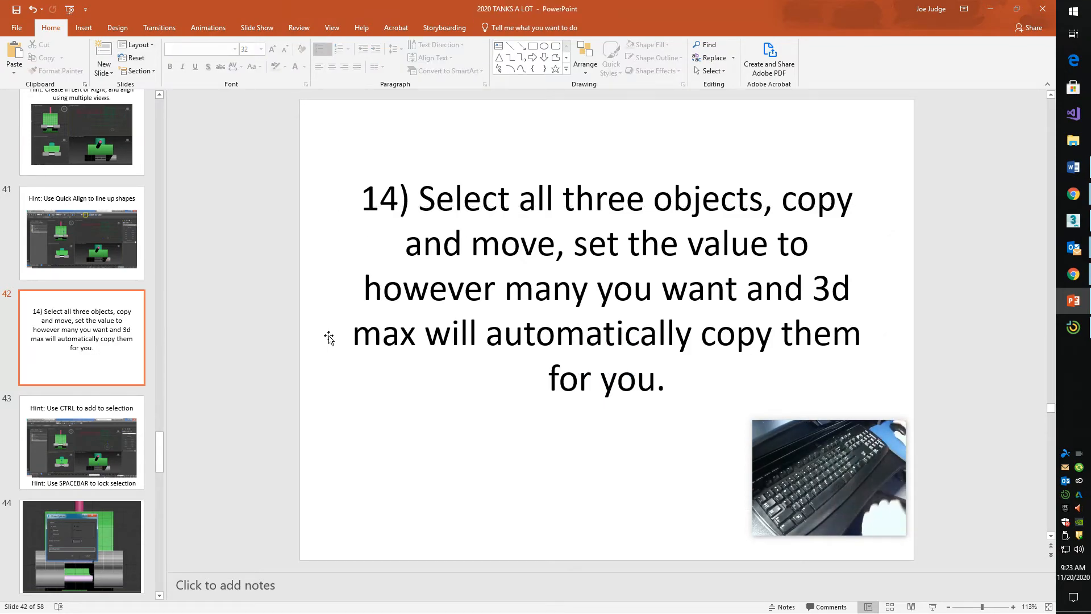
- Switch back to 3ds Max and group the selected wheels and axle as TankWheelAssembly
key(alt+Tab)
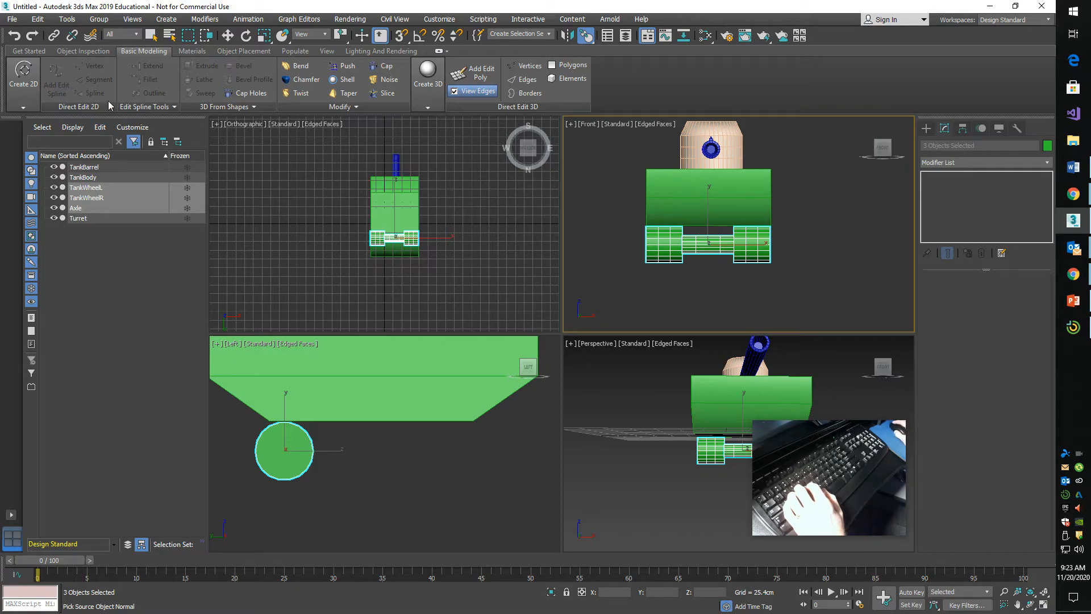
click(99, 20)
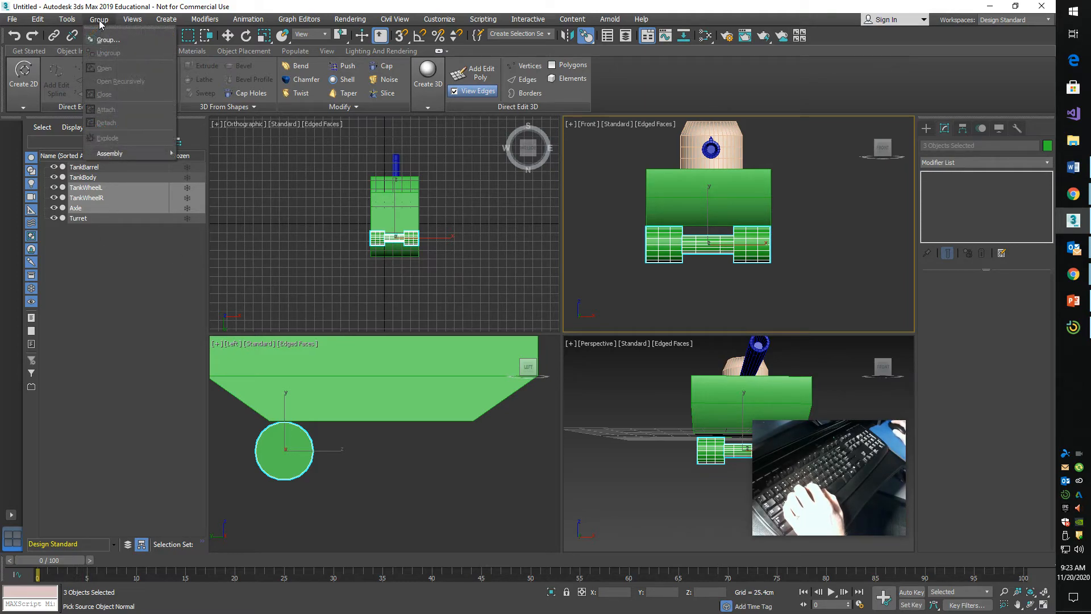
click(104, 39)
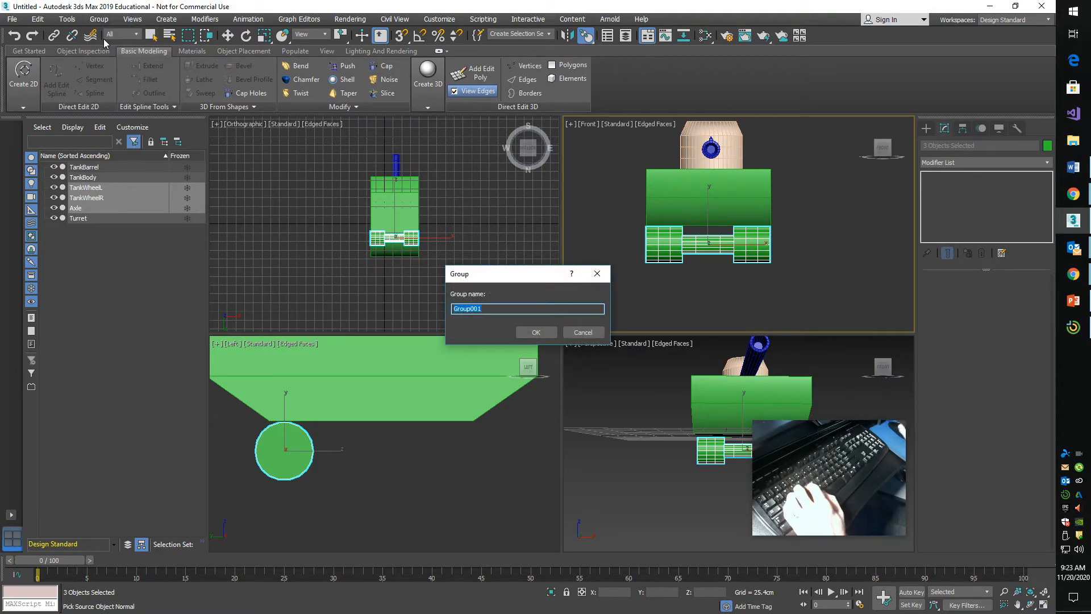
text(TankWheelAs)
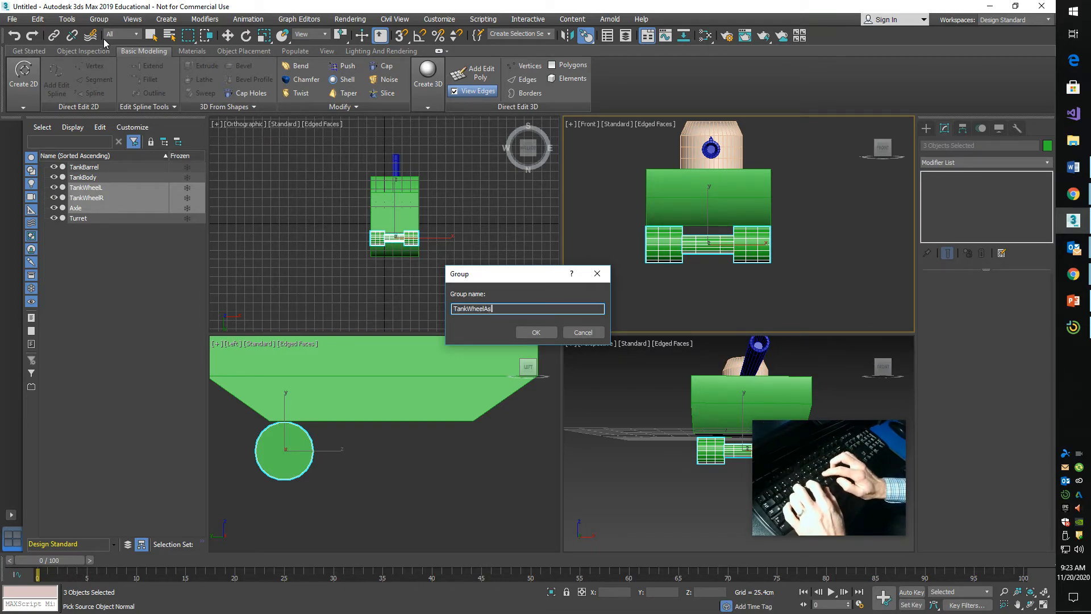
text(sembly)
key(Return)
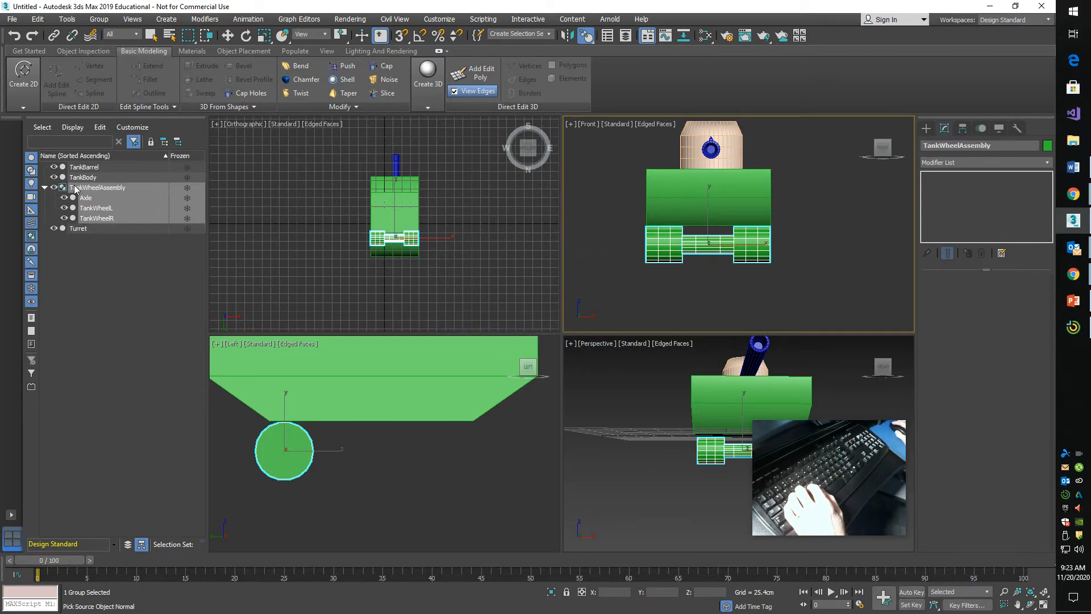
click(44, 187)
click(45, 188)
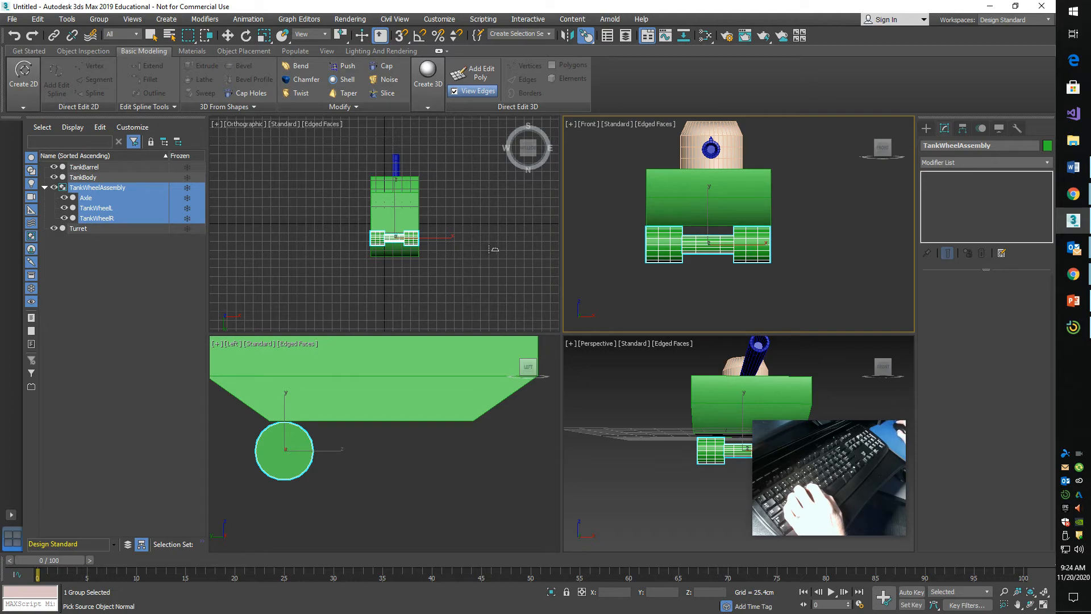
- Set the orthographic viewport to the Bottom view with the Move tool active for TankWheelAssembly
click(528, 147)
key(w)
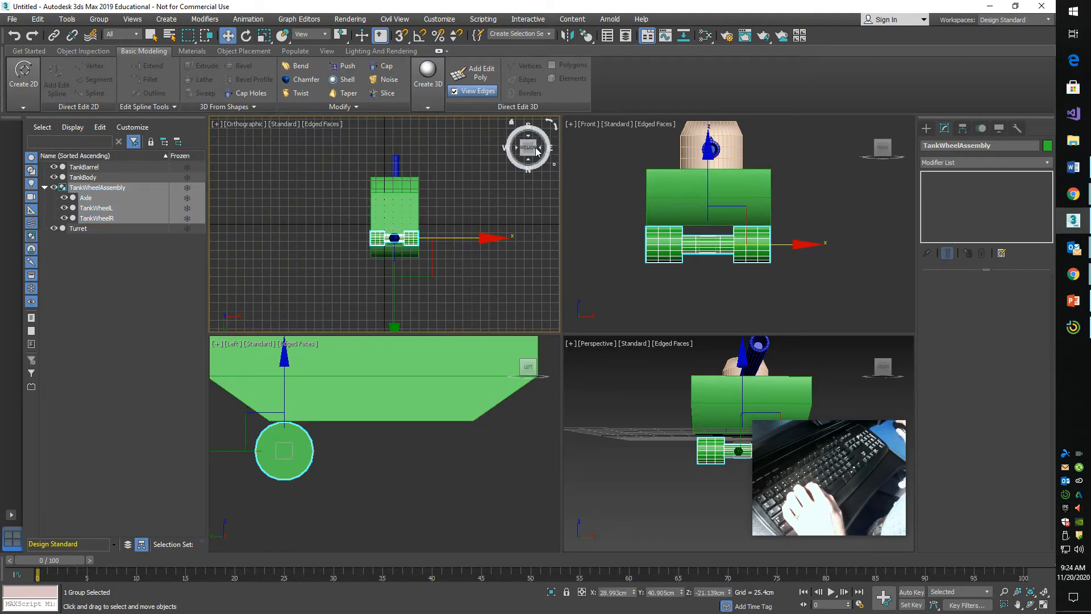
click(535, 151)
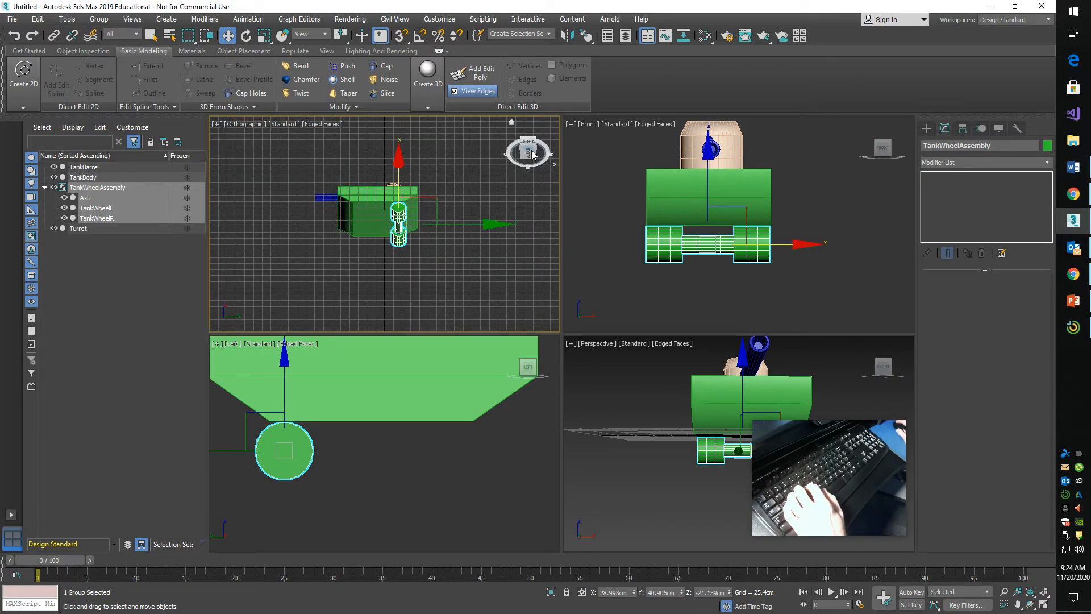
click(530, 152)
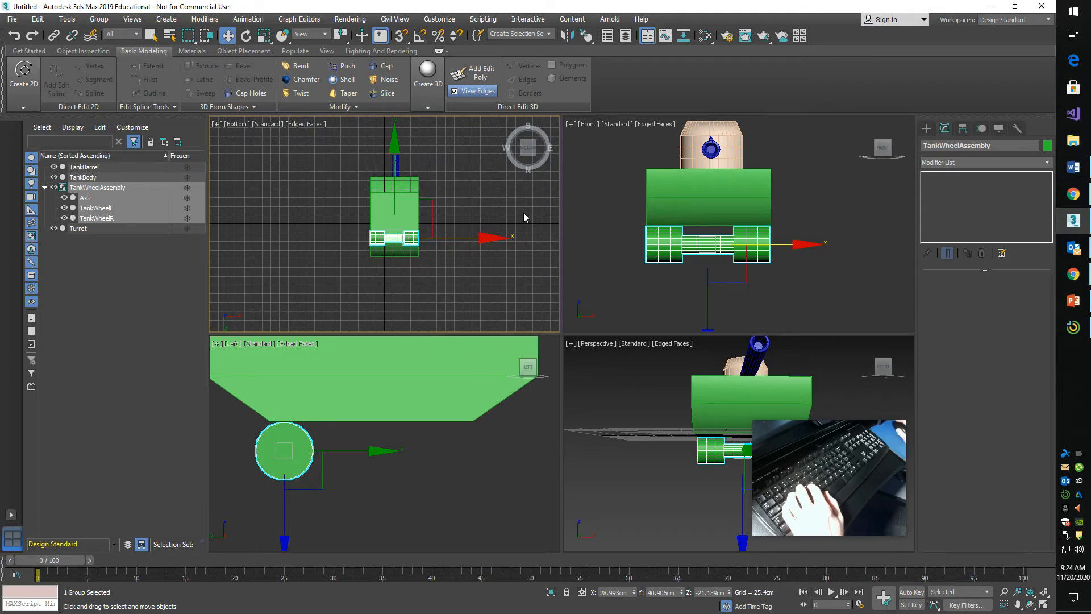
- Clone TankWheelAssembly about 40.5 cm along the body in the maximized Bottom view, so the copy sits directly beside the original wheels
click(1045, 606)
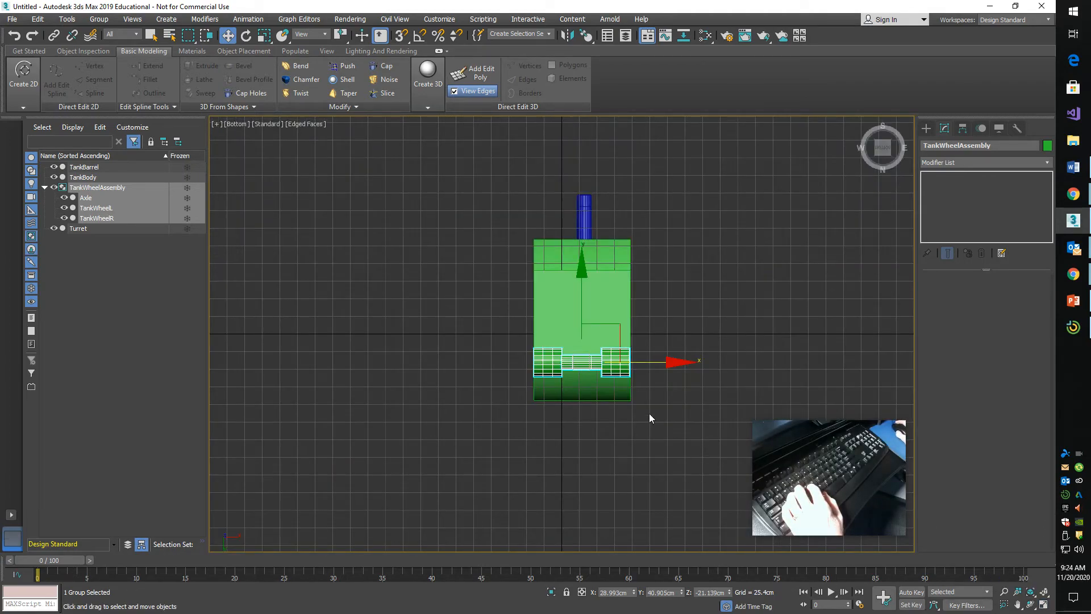
click(1029, 593)
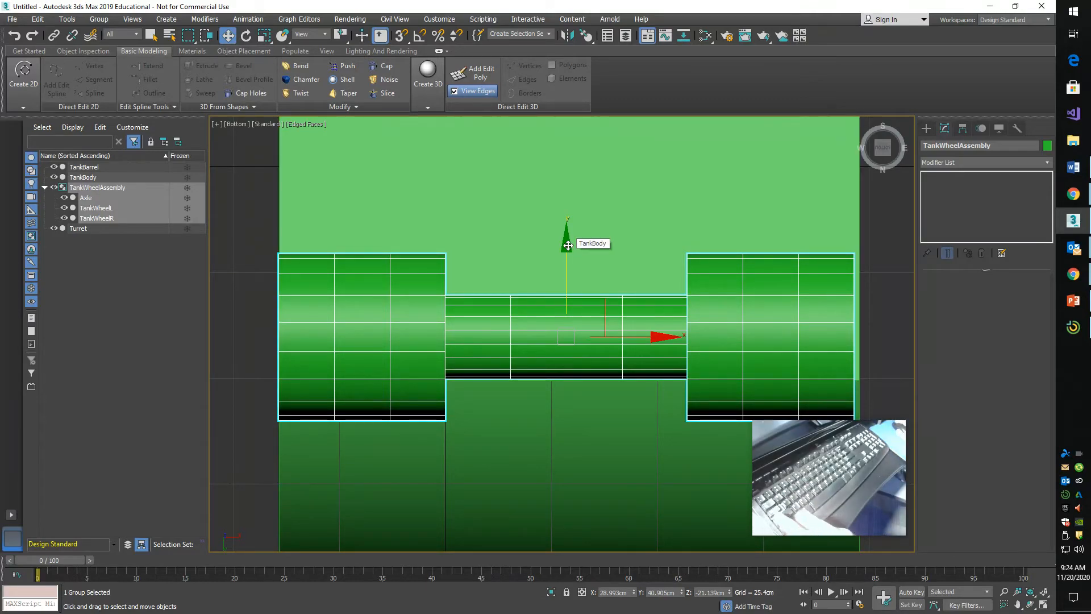
drag(568, 246, 563, 75)
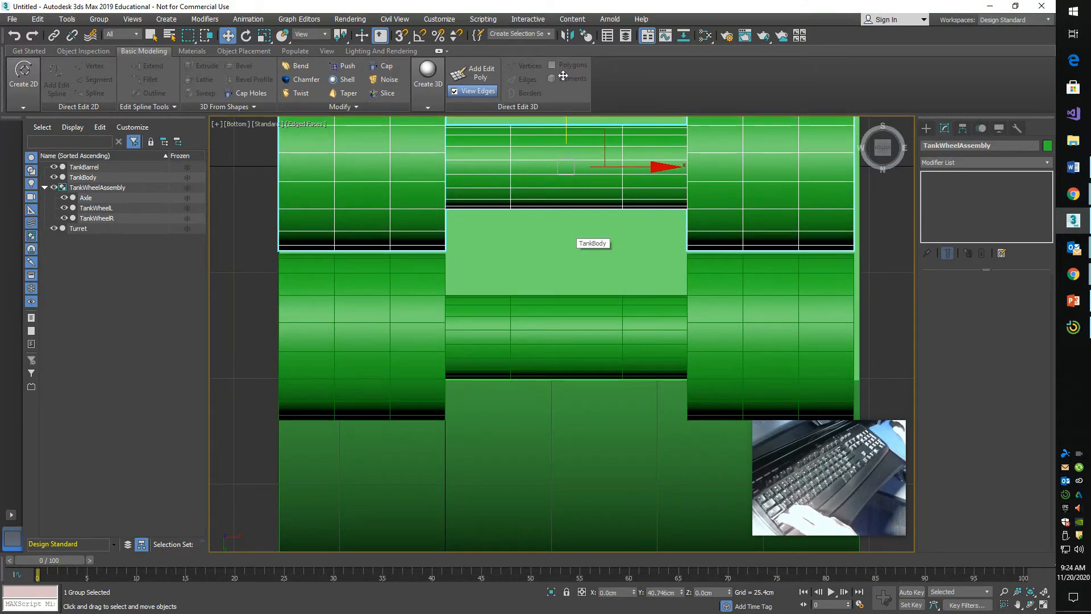
drag(563, 75, 563, 76)
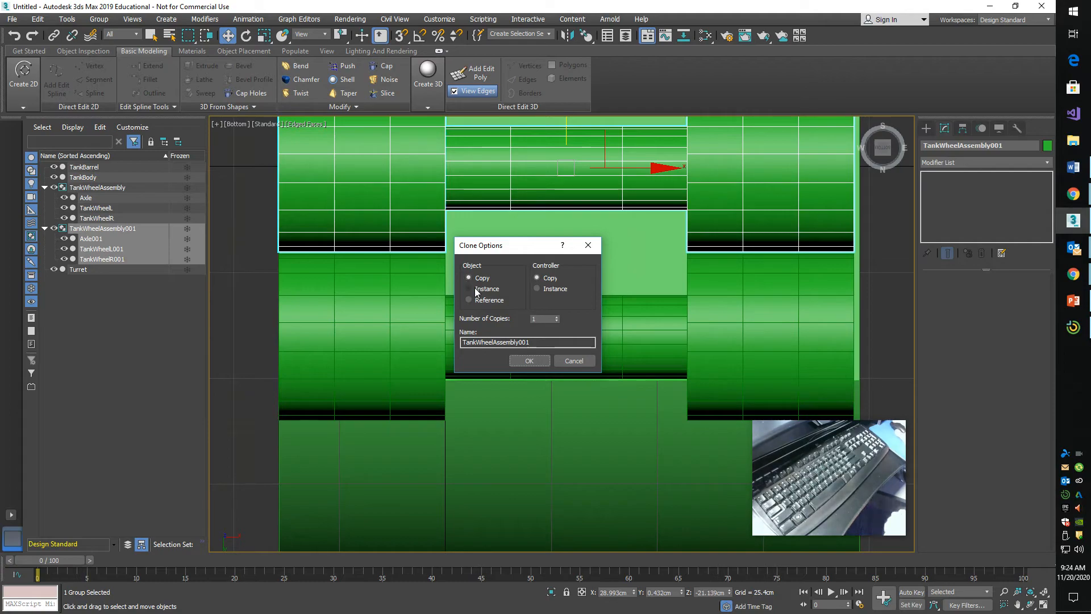
- Set the clone options to Instance with 7 copies and create the wheel assembly clones
click(557, 317)
click(557, 316)
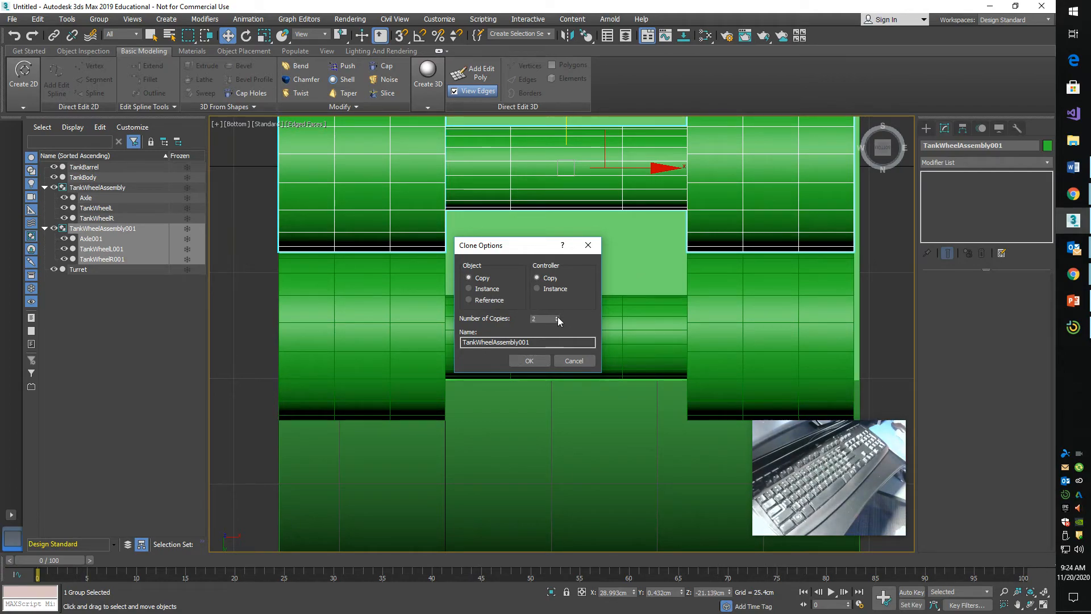
click(557, 318)
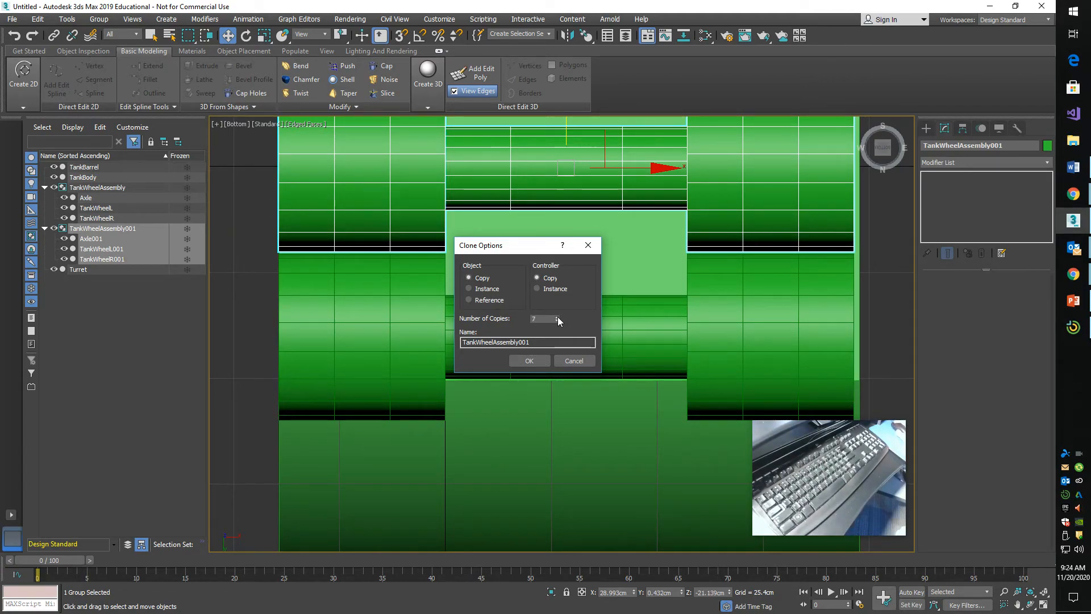
click(498, 291)
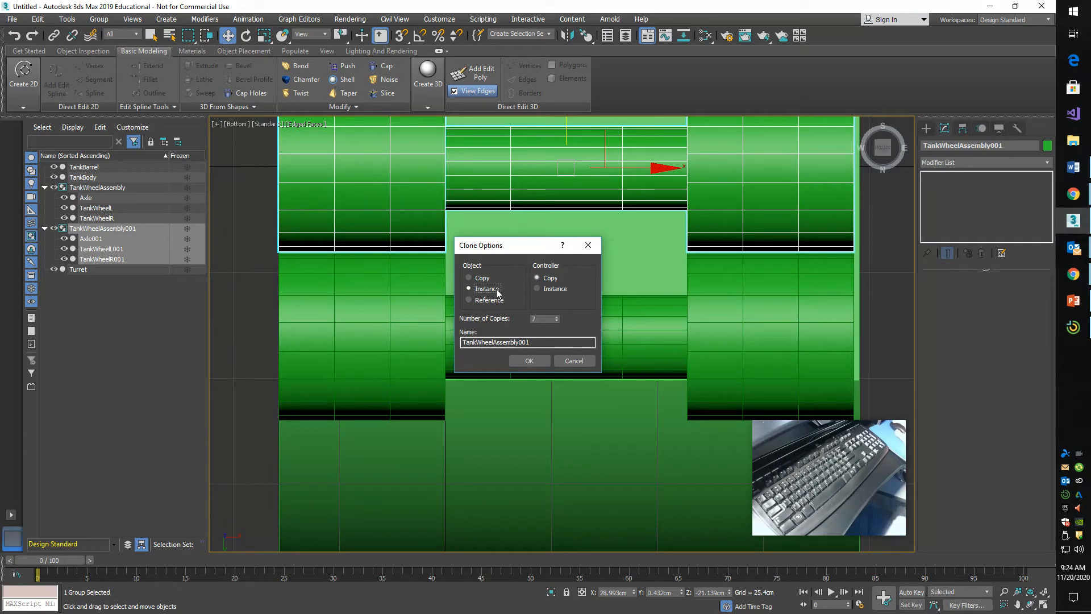
click(538, 358)
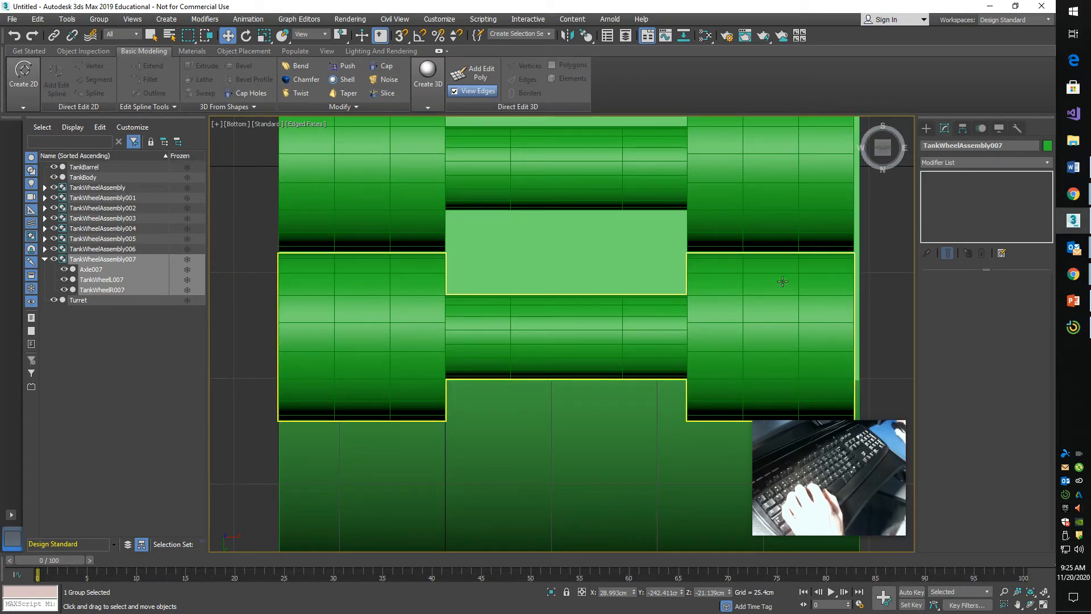
- Examine the whole row of wheel assembly copies against the tank body in the Bottom view
scroll(871, 295, down, 3)
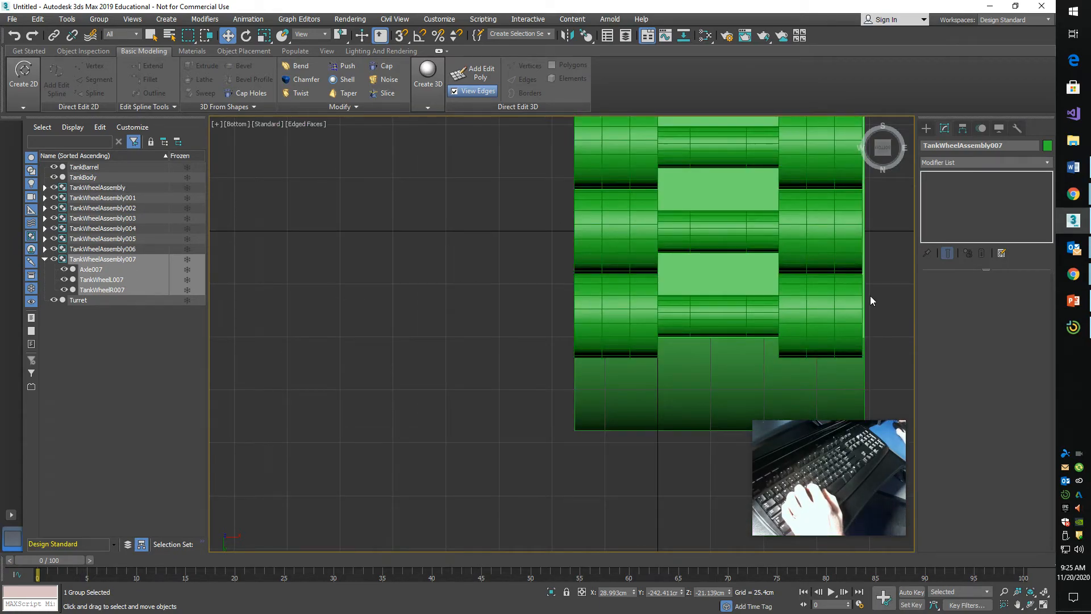
scroll(871, 295, down, 2)
scroll(549, 289, down, 2)
middle_drag(549, 289, 330, 356)
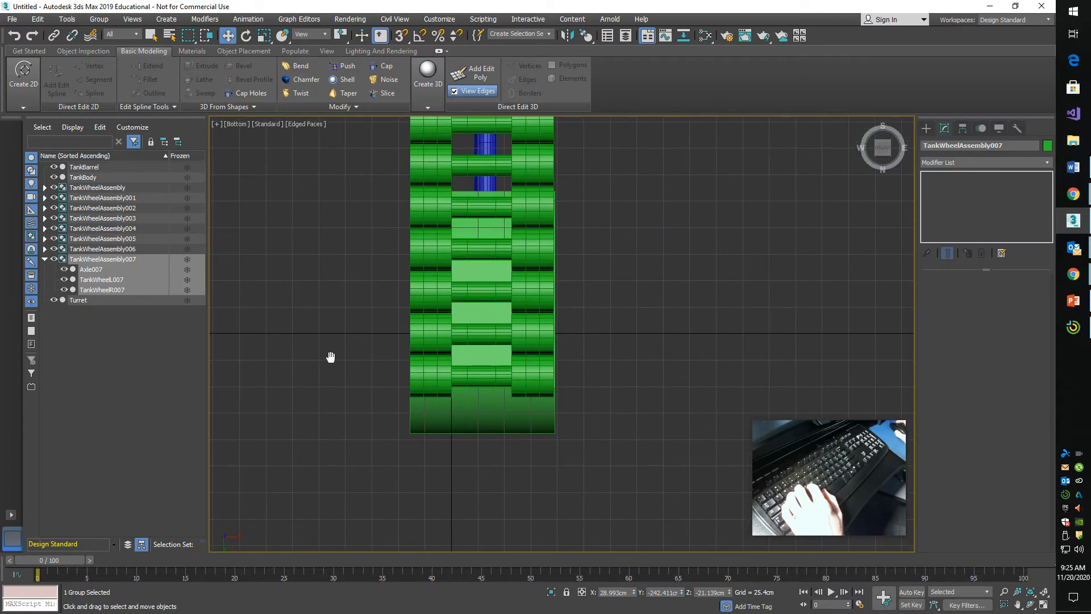
scroll(656, 312, down, 1)
middle_drag(656, 311, 646, 370)
scroll(650, 366, up, 1)
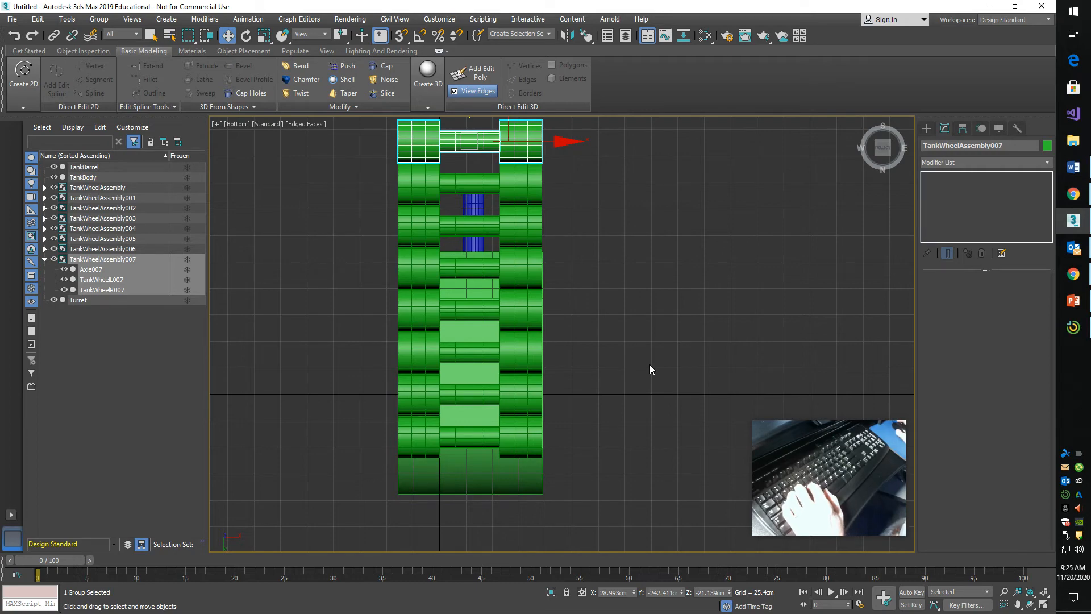
- In the Left view, delete the four surplus copies beyond the body's flat underside, TankWheelAssembly004 to TankWheelAssembly007
key(l)
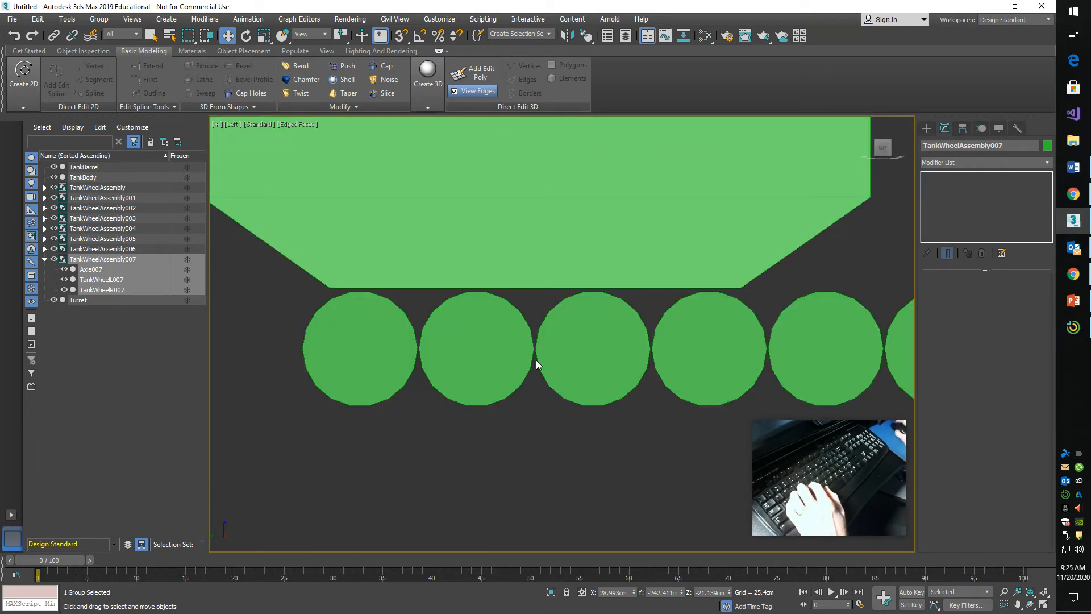
scroll(549, 446, down, 3)
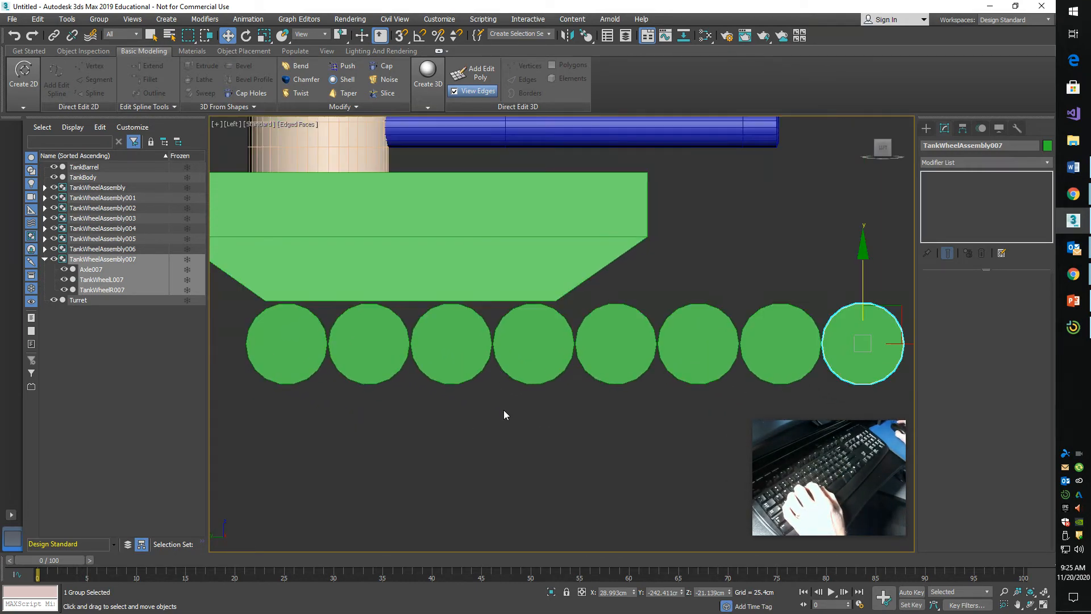
scroll(504, 414, down, 2)
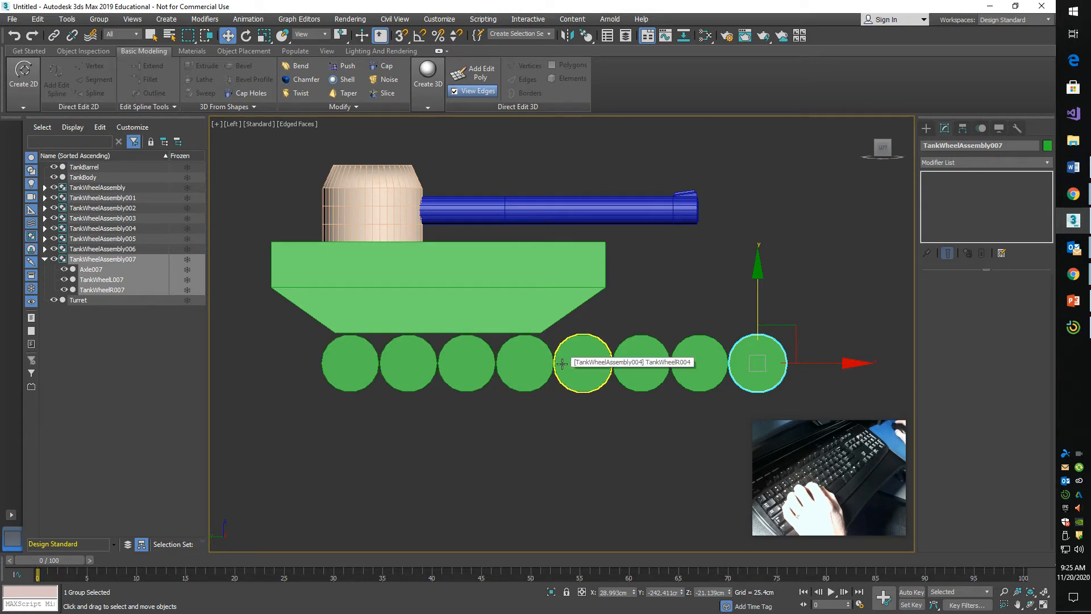
click(664, 424)
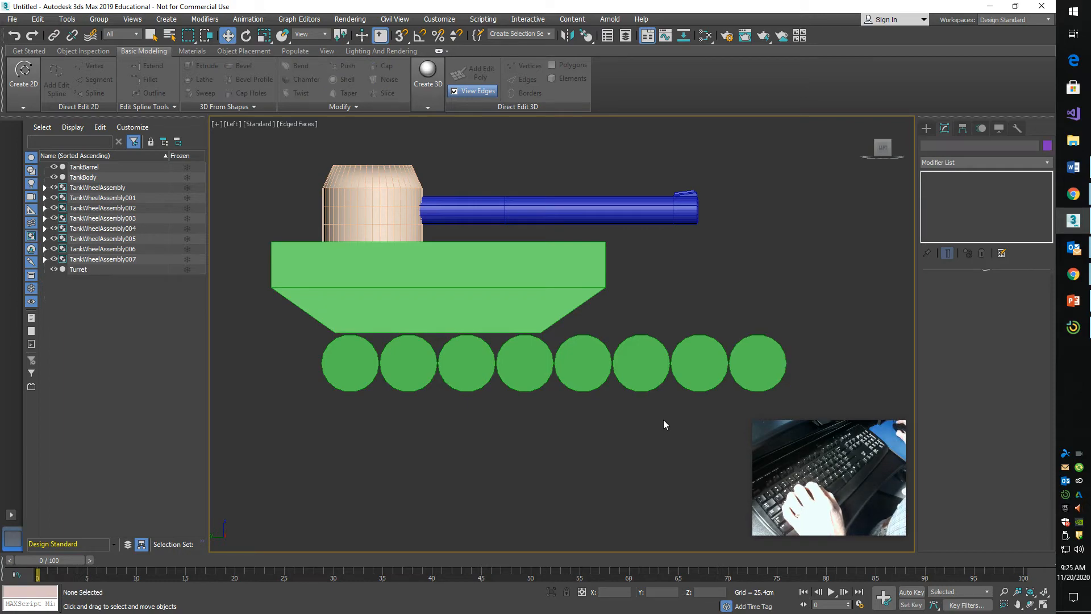
drag(656, 423, 797, 418)
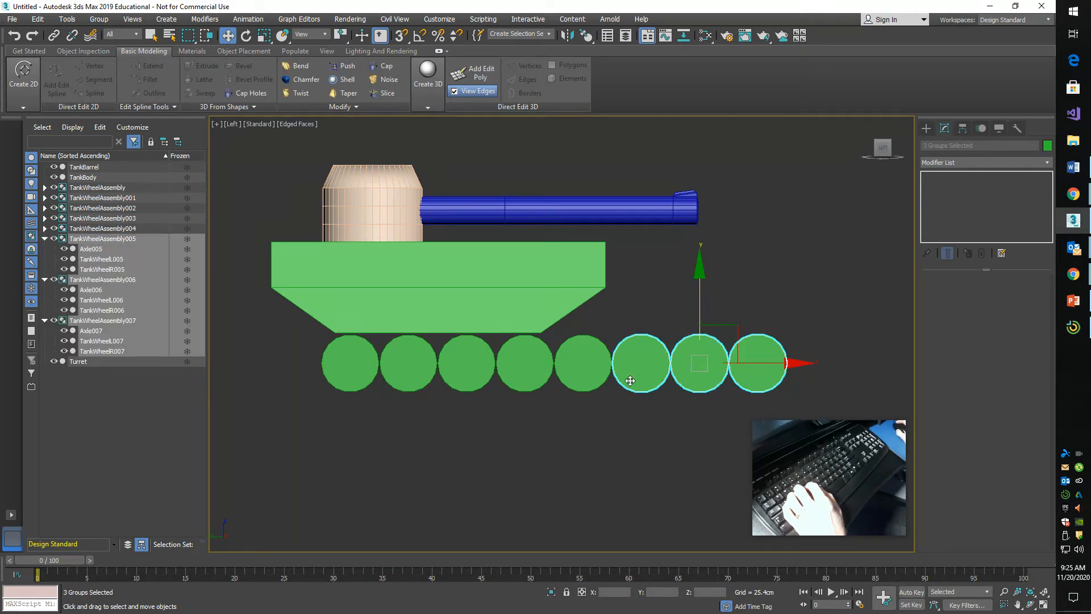
key(Delete)
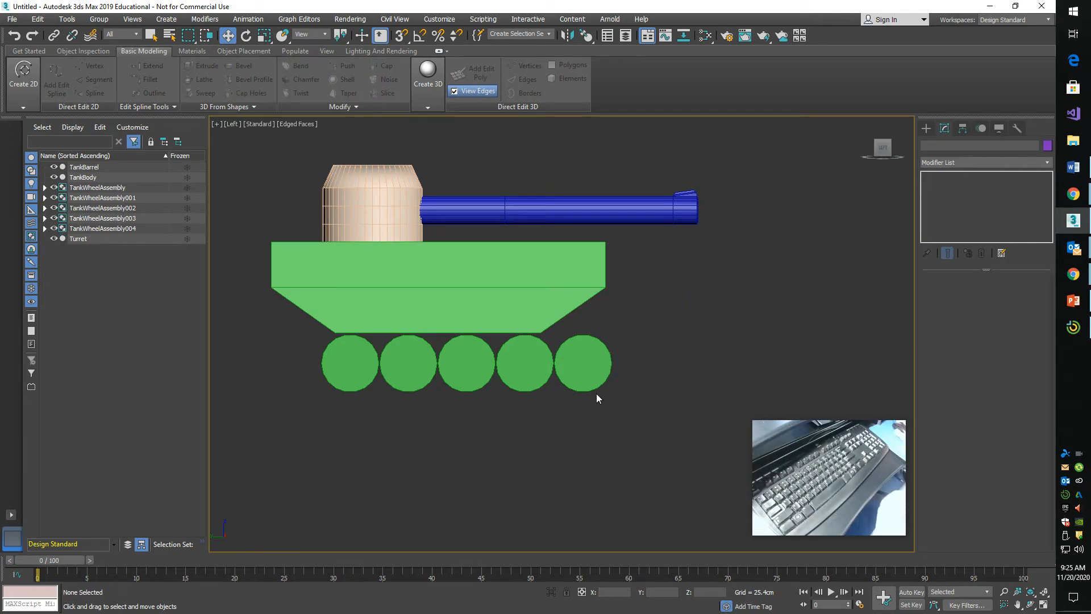
click(593, 361)
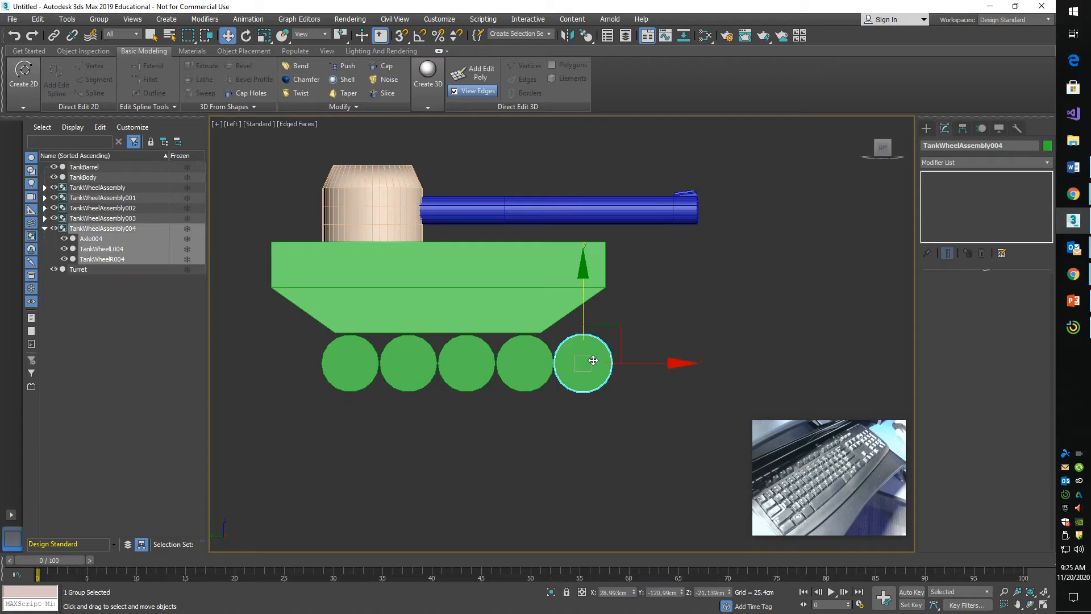
key(Delete)
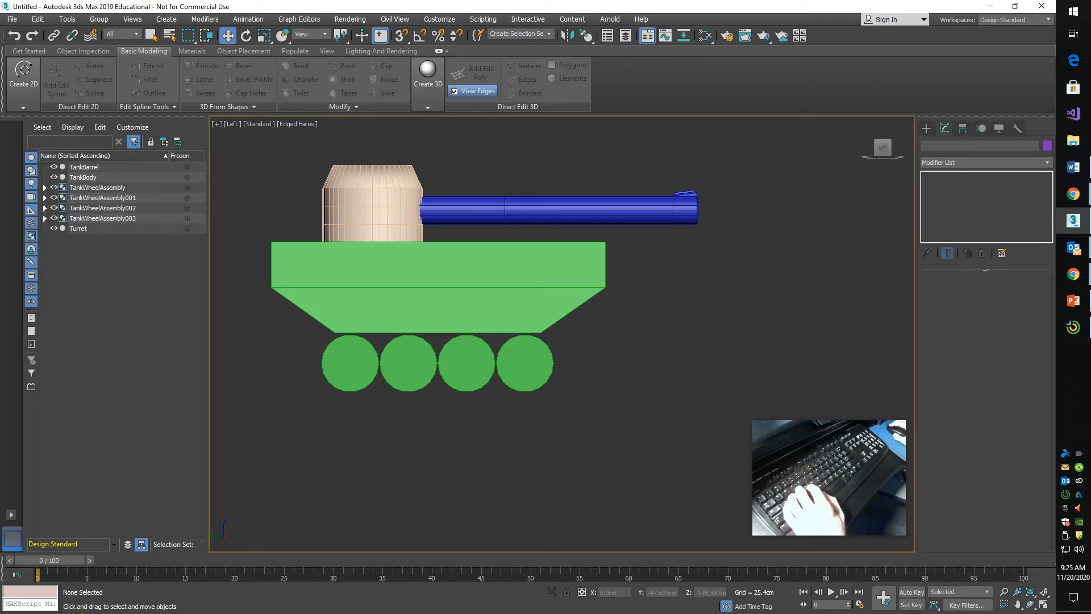
- Switch to the PowerPoint presentation and go through the slides from 42 to slide 46 on unlinking objects
key(alt+Tab)
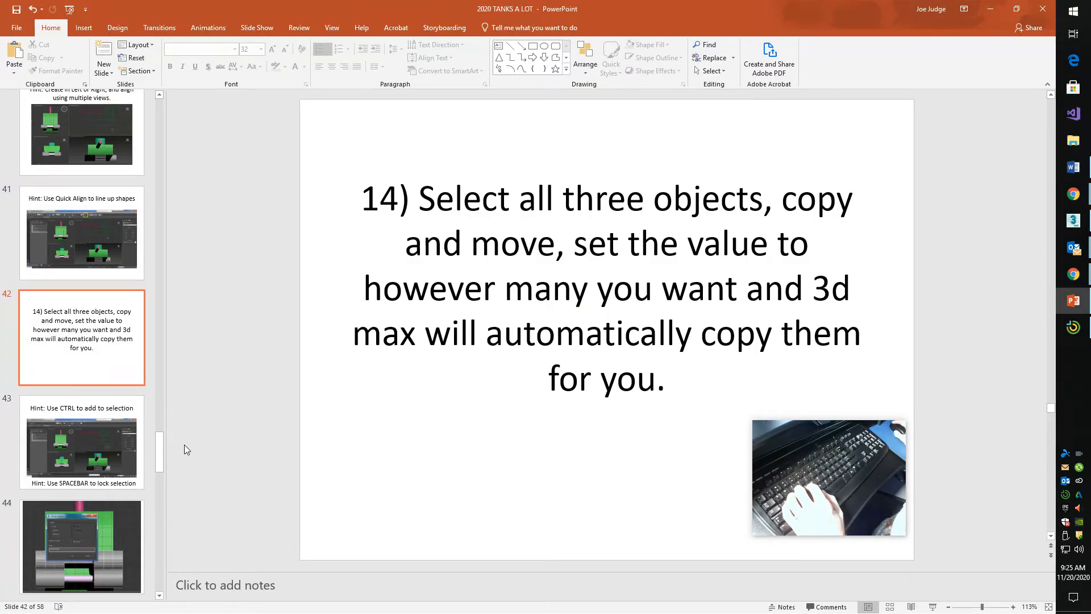
scroll(181, 481, down, 1)
click(114, 526)
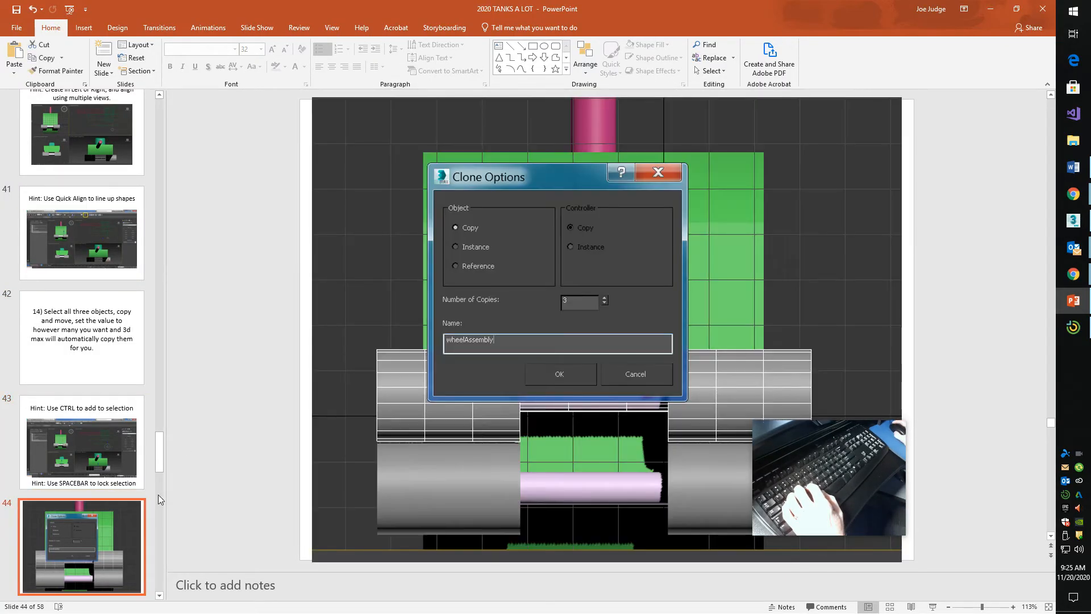
scroll(335, 411, down, 1)
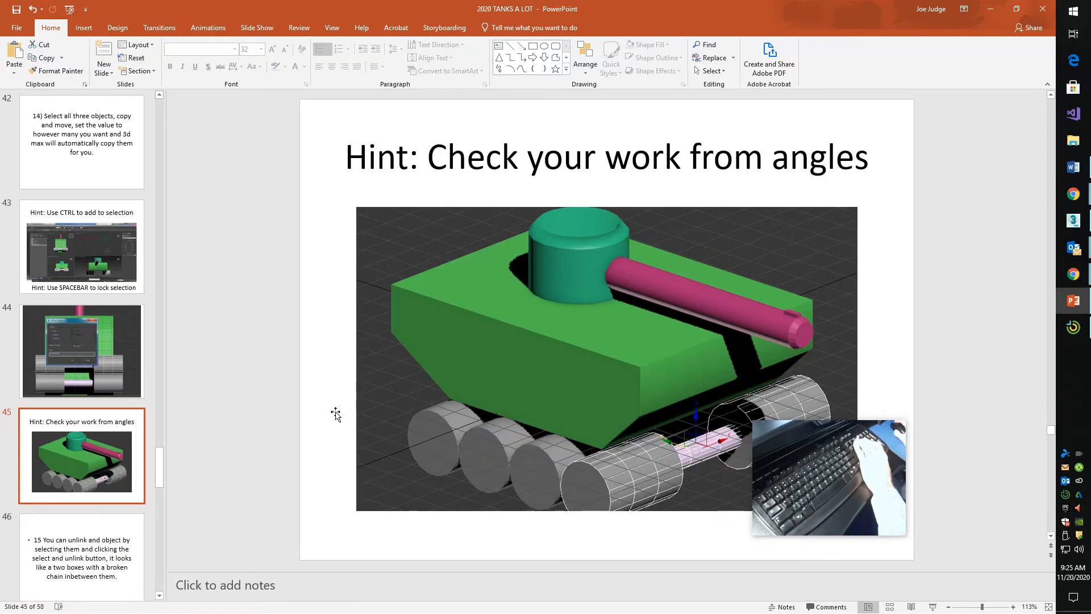
scroll(336, 414, down, 1)
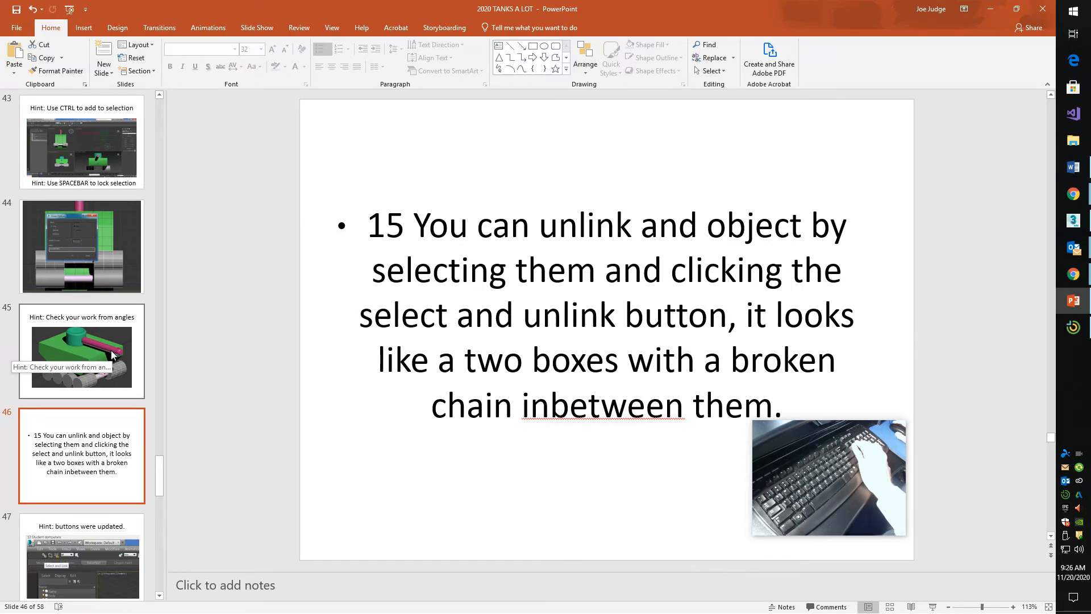
- Change "unlink" to "link" in the phrase "You can unlink and object" on slide 46
click(573, 240)
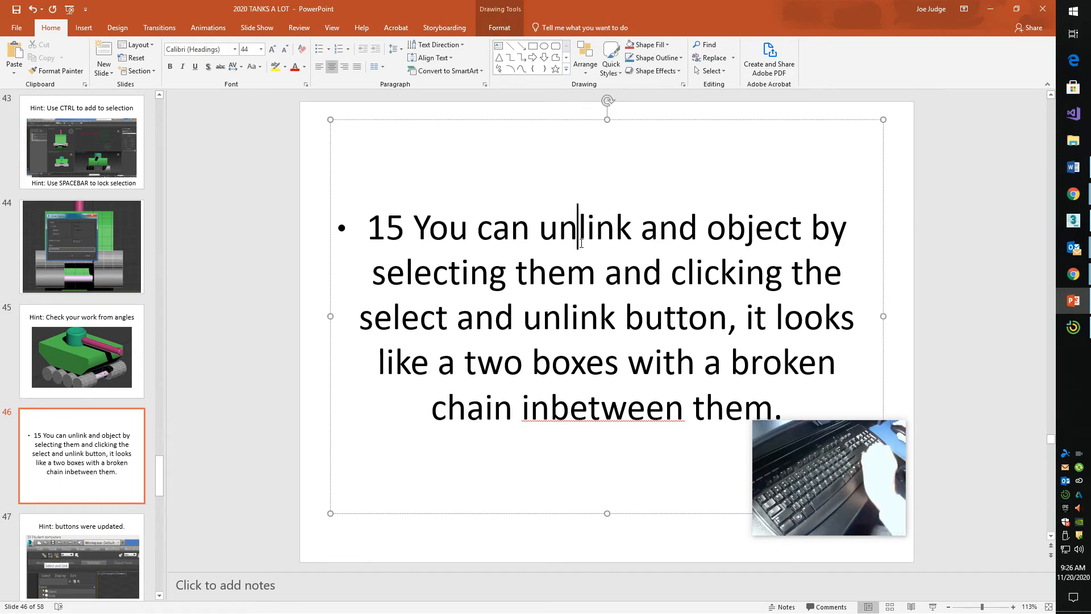
key(Left)
key(Left)
key(Delete)
key(Delete)
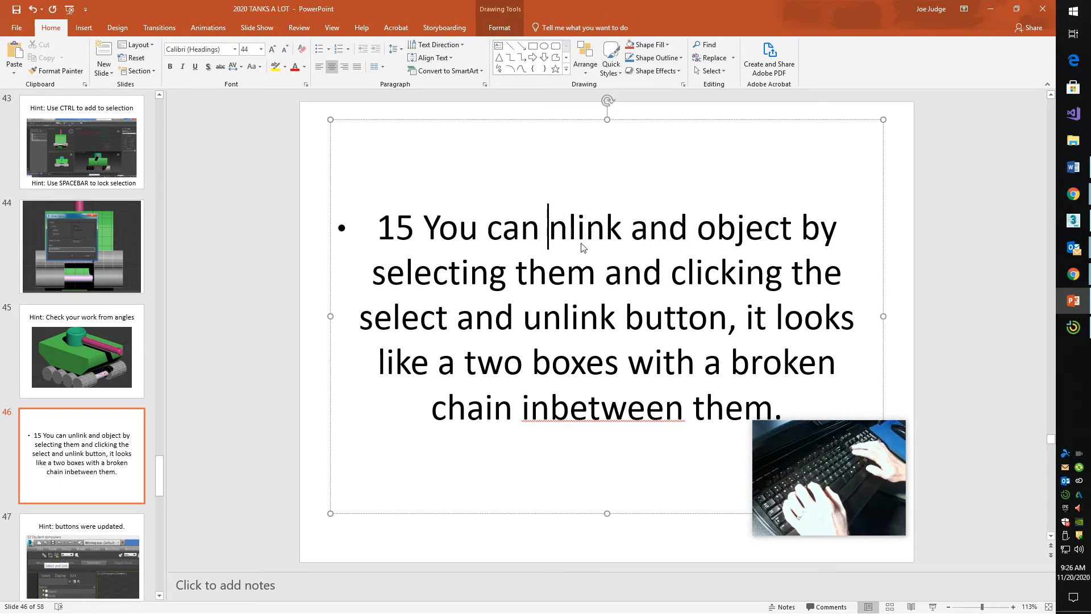
- Place the text cursor between "and" and "object" in the slide's first line for correcting the wording
key(Right)
key(Right)
key(Right)
key(Right)
key(Right)
key(Right)
key(Right)
key(Right)
key(Right)
key(Right)
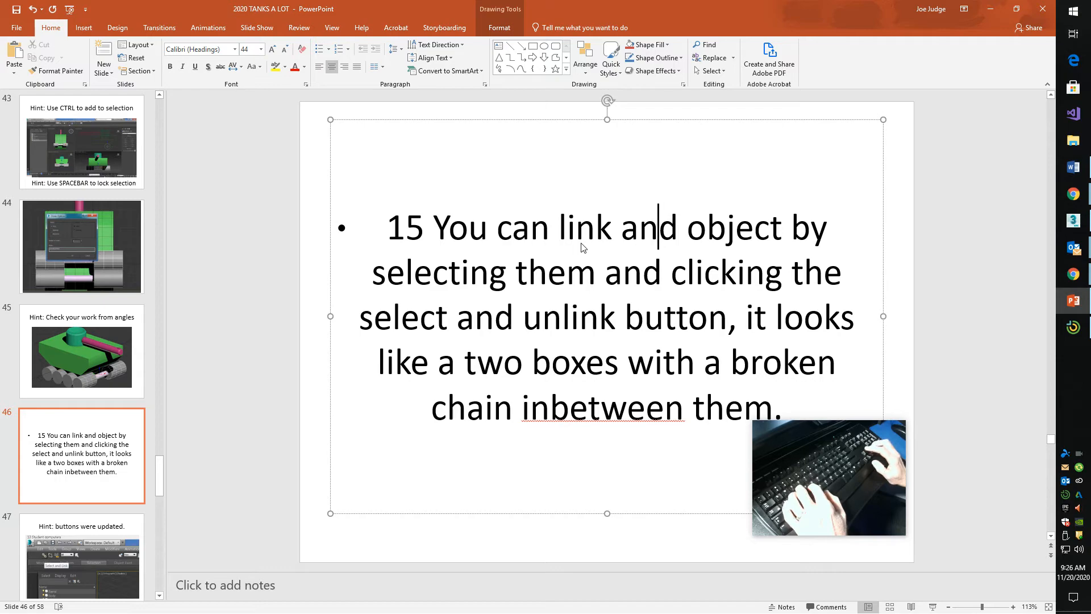
key(Left)
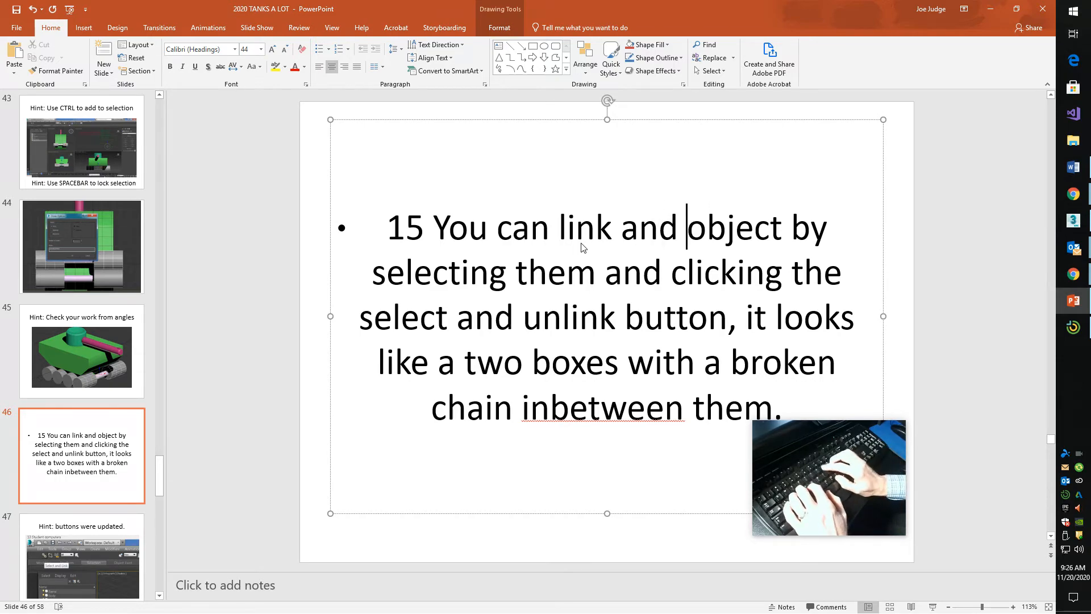